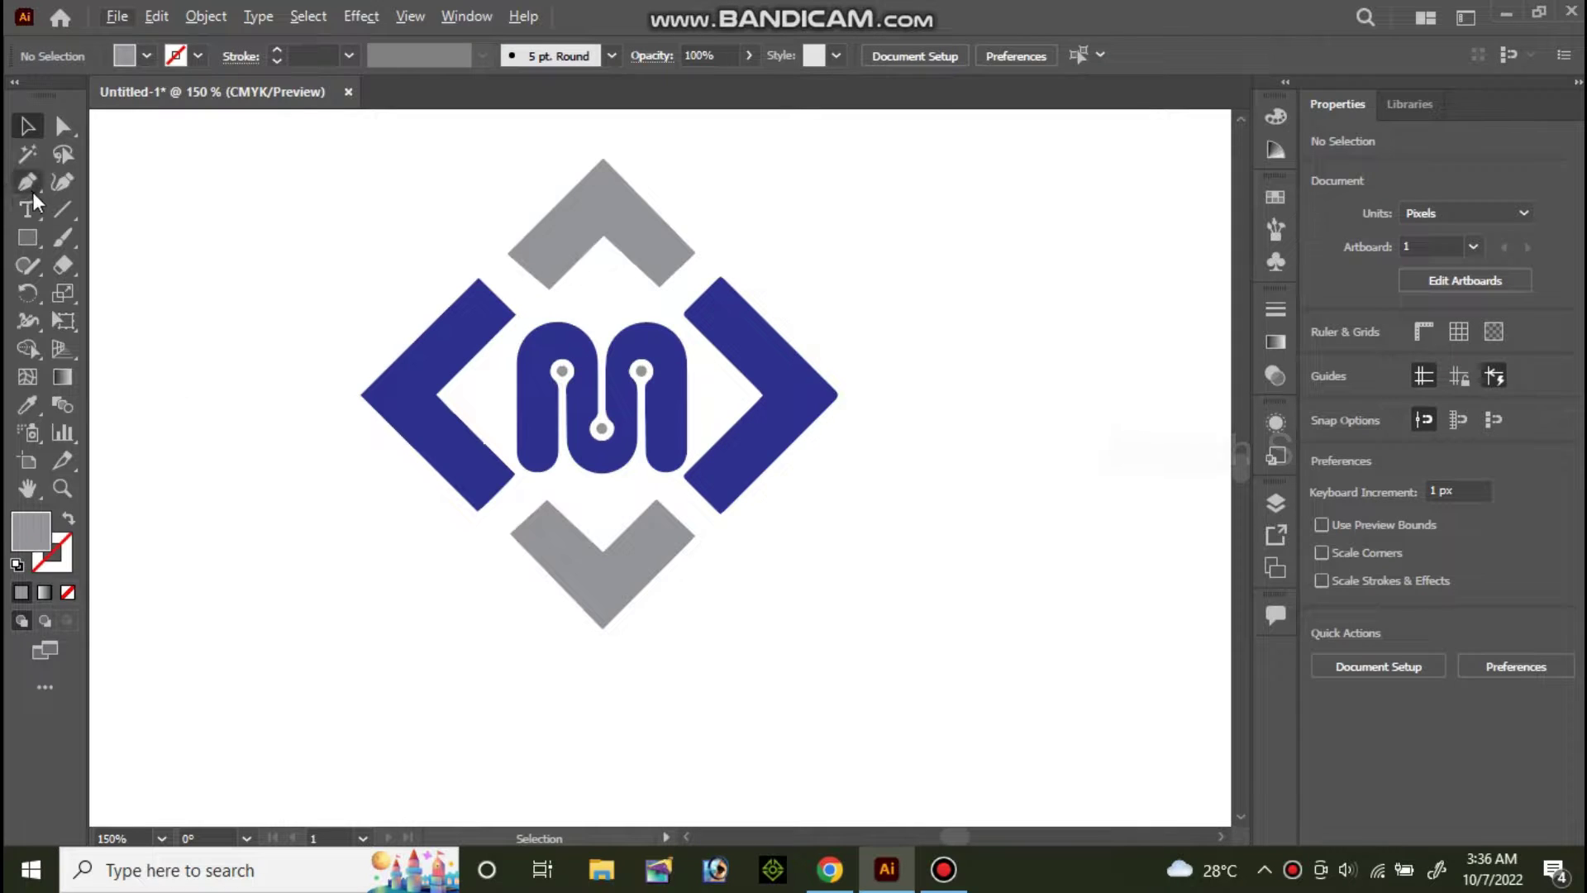
With the M logo document open in Illustrator, pick the Type tool
{"action": "left_click", "coordinate": [31, 212]}
Type MACRO in Myriad Pro below the logo and scale it up to about 53 pt
{"action": "left_click", "coordinate": [433, 705]}
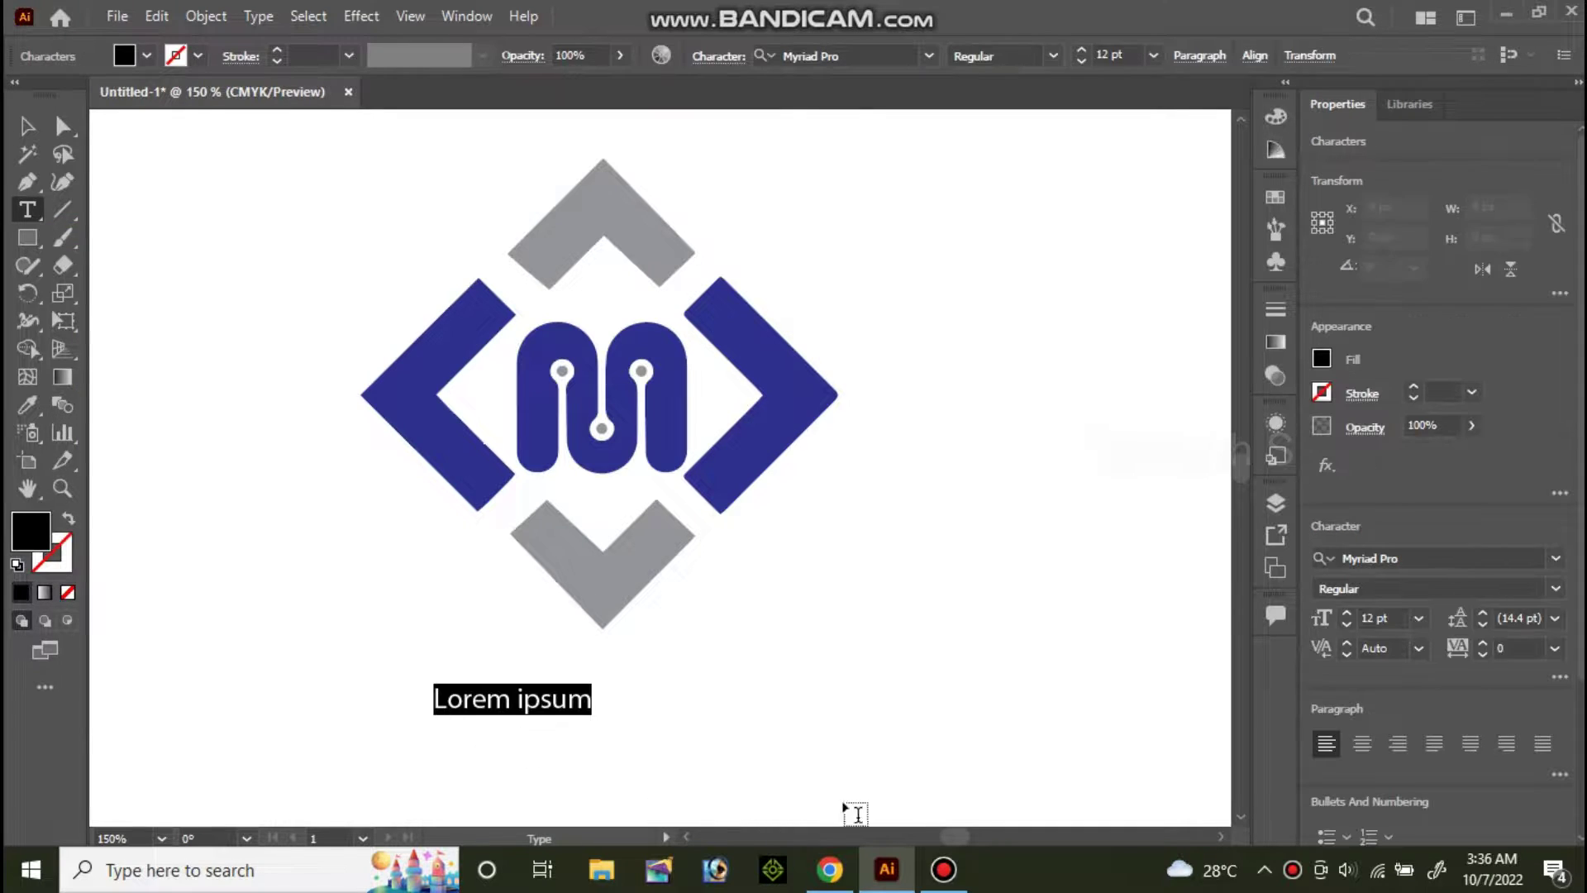
{"action": "key", "text": "BackSpace"}
{"action": "type", "text": "MACRO"}
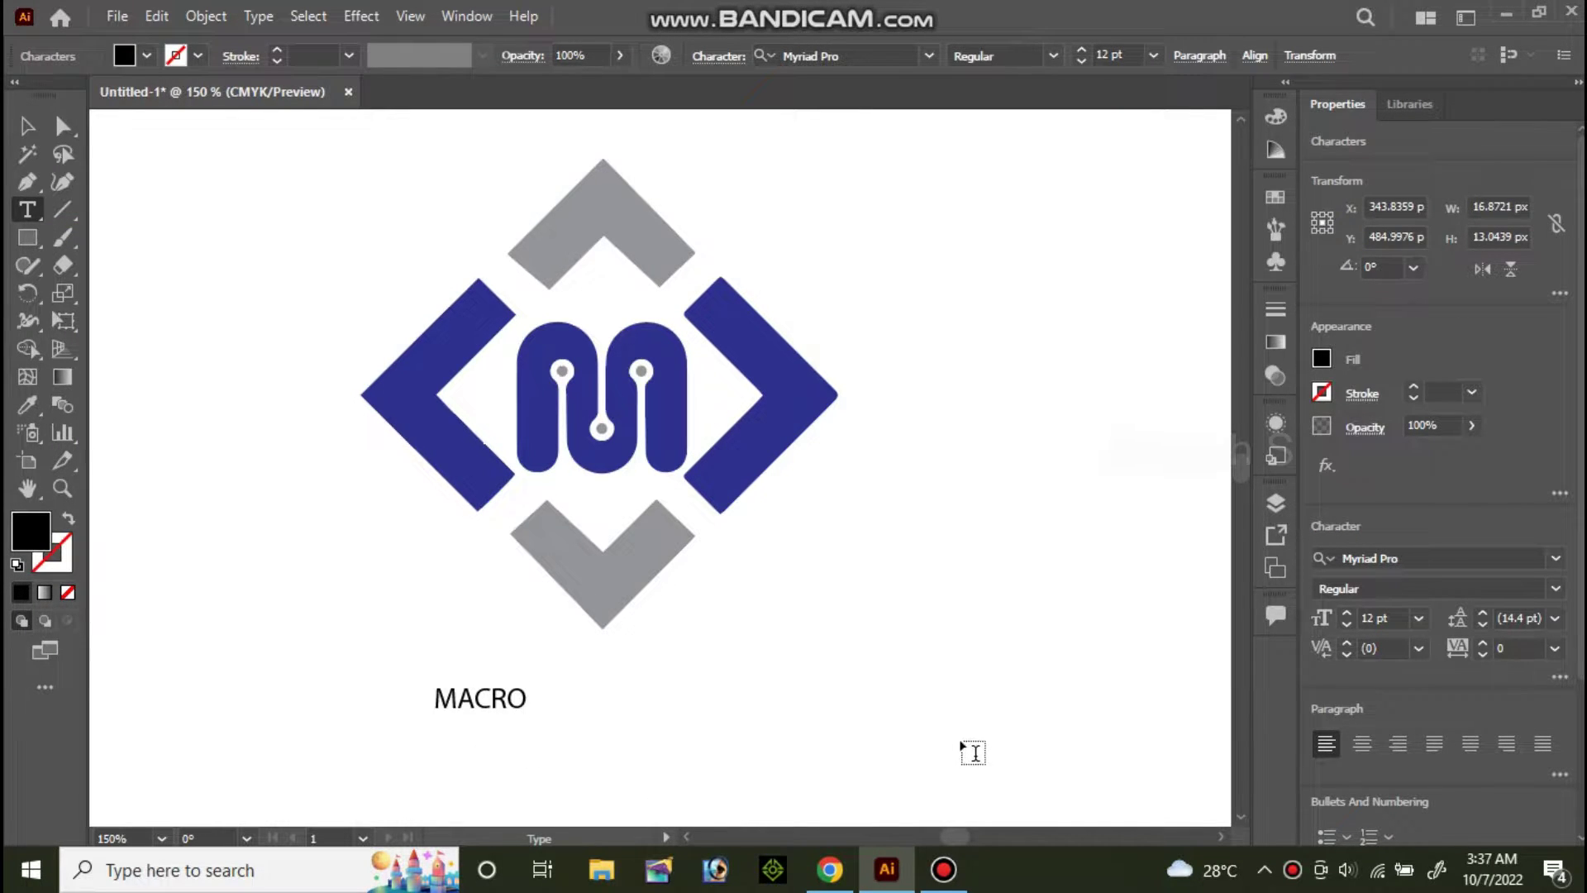
{"action": "left_click", "coordinate": [27, 125]}
{"action": "key", "text": "Escape"}
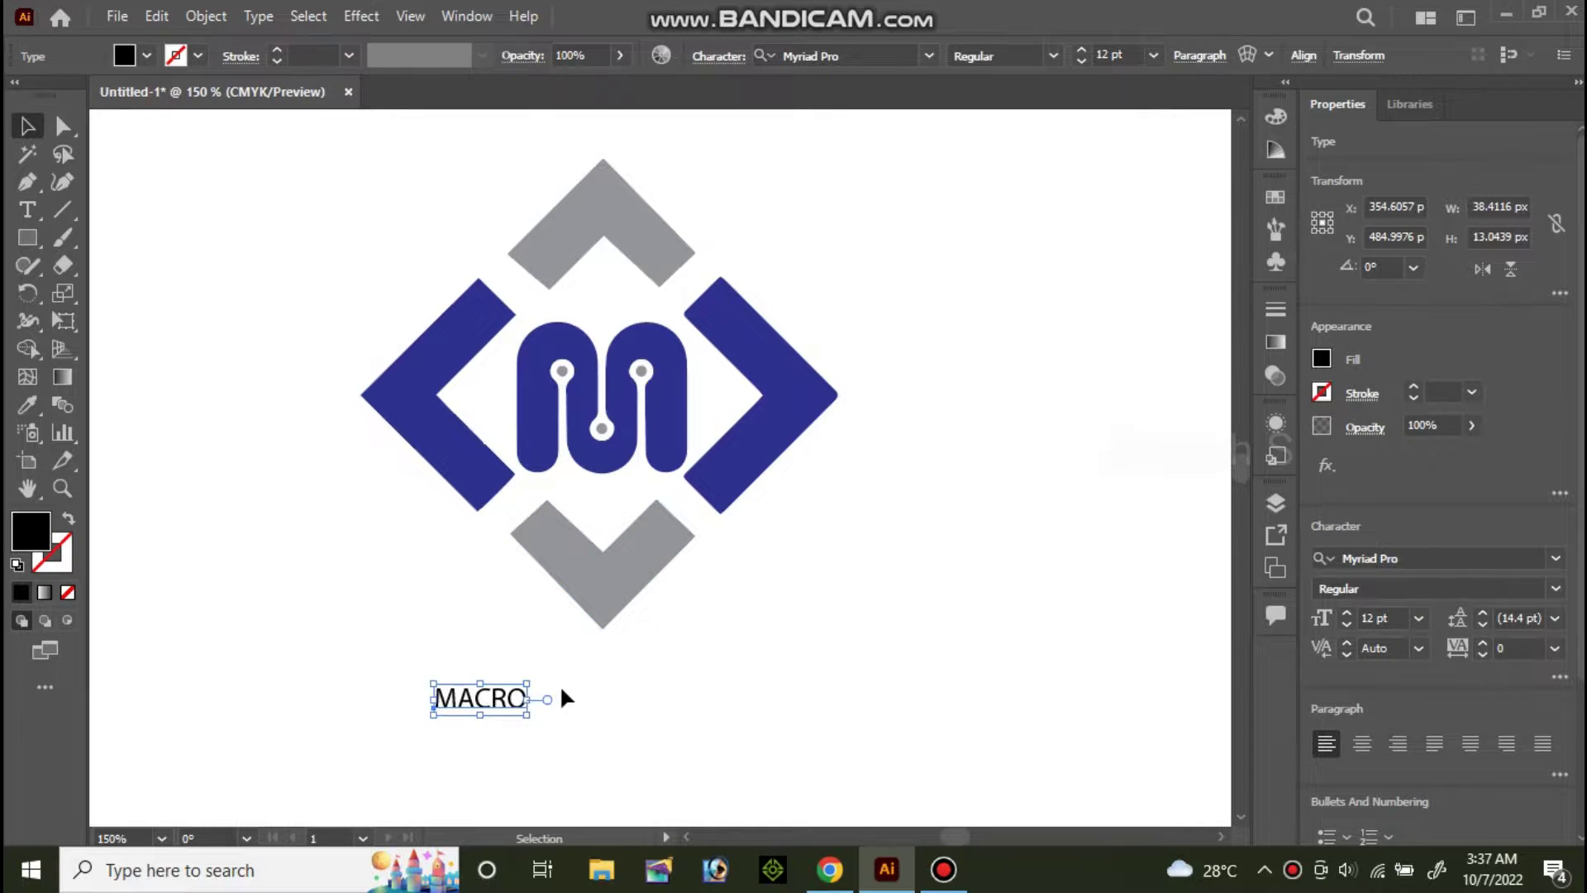
{"action": "left_click_drag", "start_coordinate": [529, 721], "coordinate": [695, 798], "text": "alt+shift"}
Change the MACRO font to Montserrat Medium
{"action": "key", "text": "ctrl+minus"}
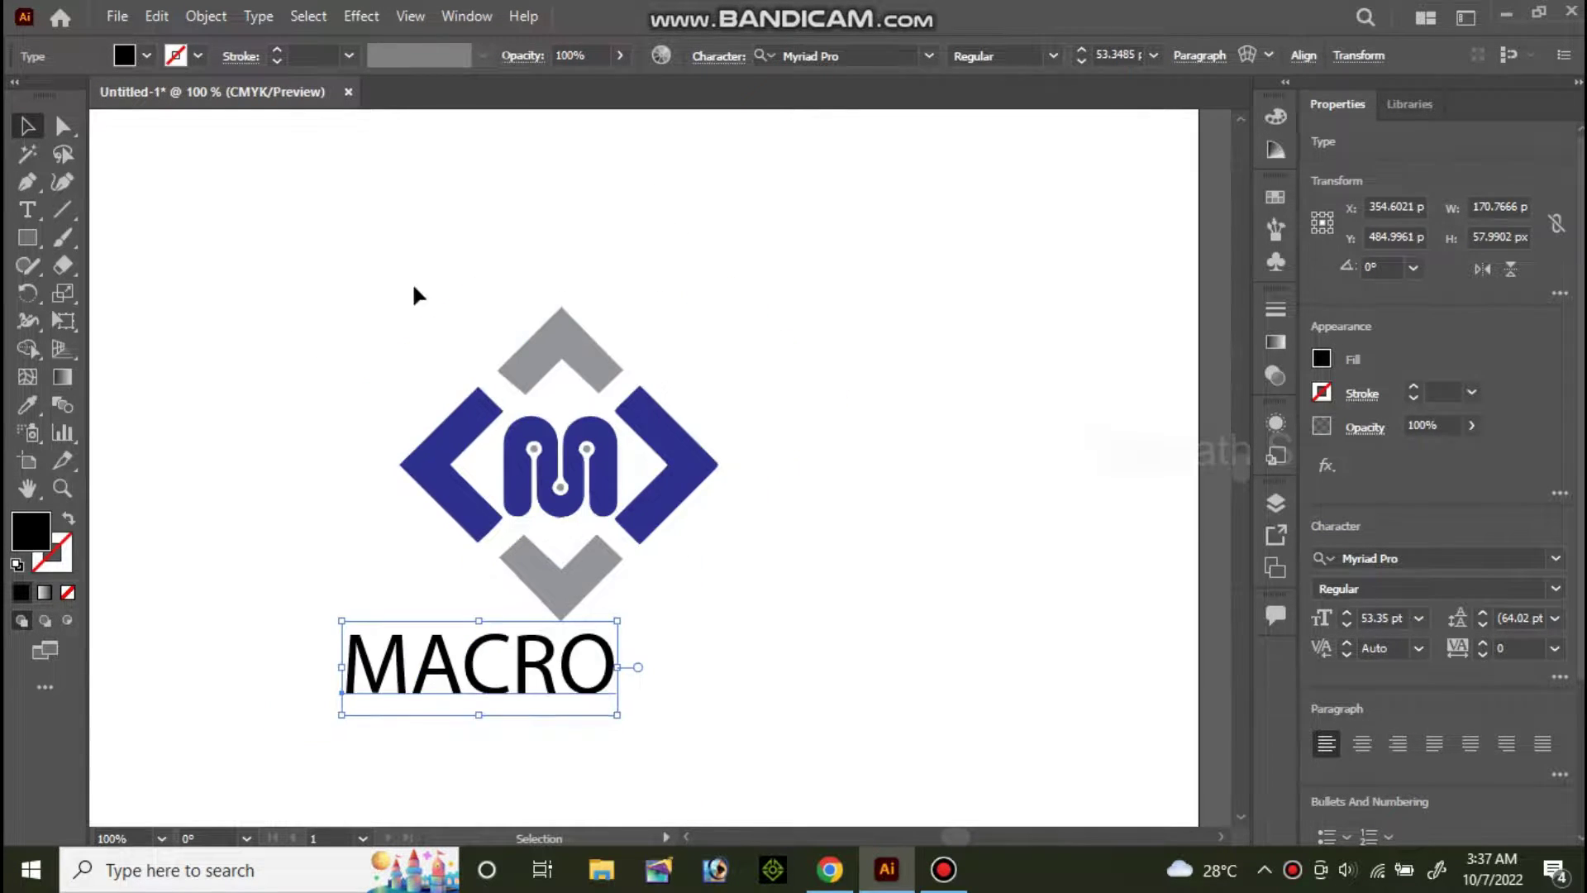
{"action": "left_click", "coordinate": [841, 56]}
{"action": "type", "text": "mo"}
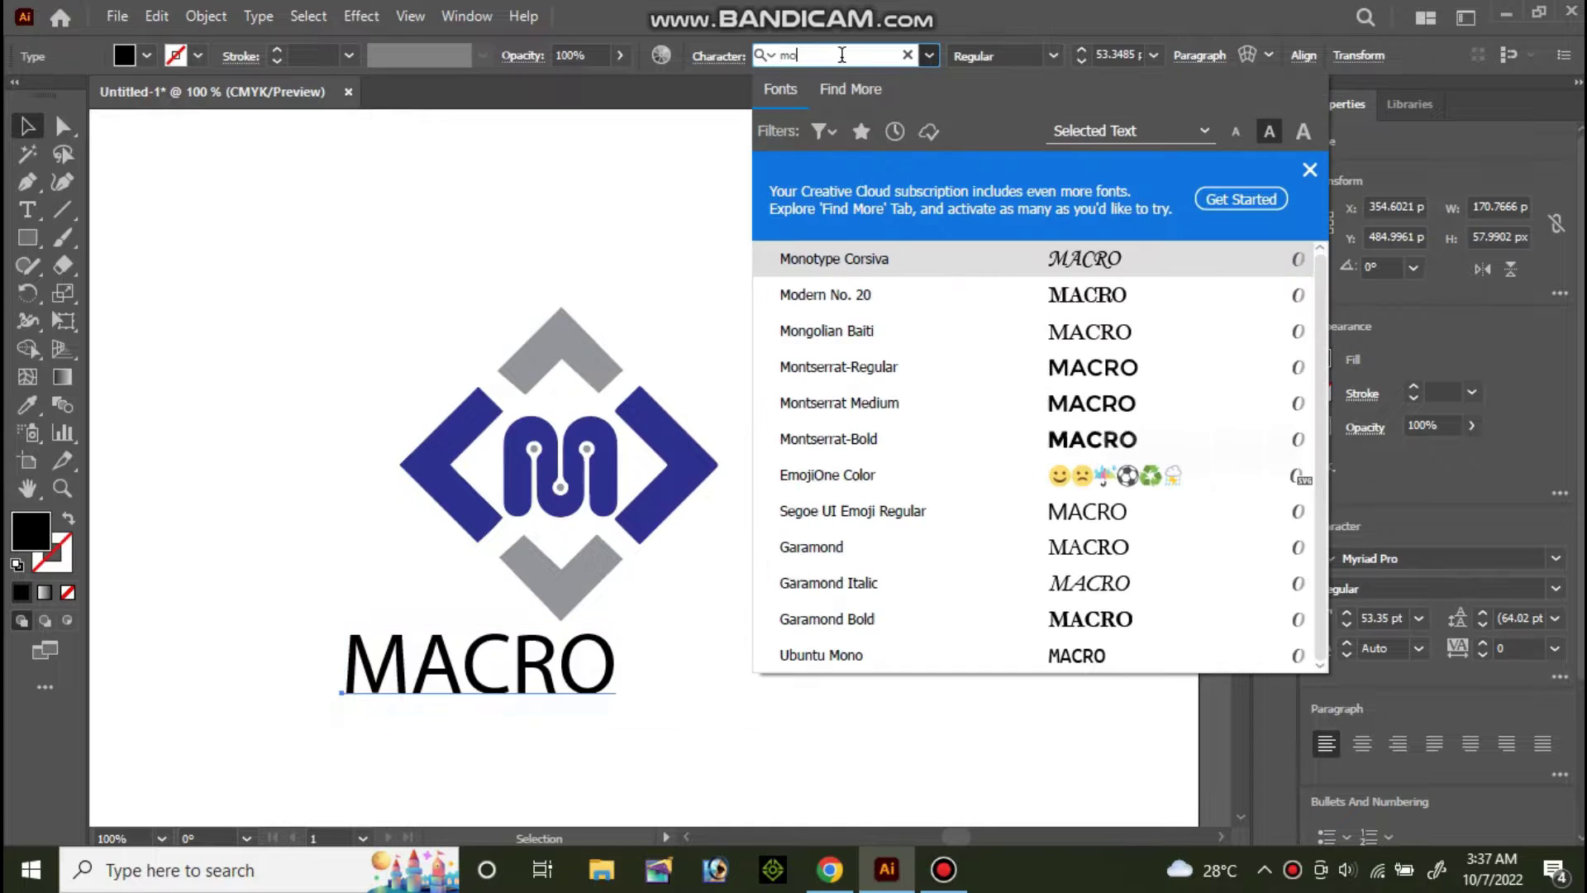
{"action": "type", "text": "ntser"}
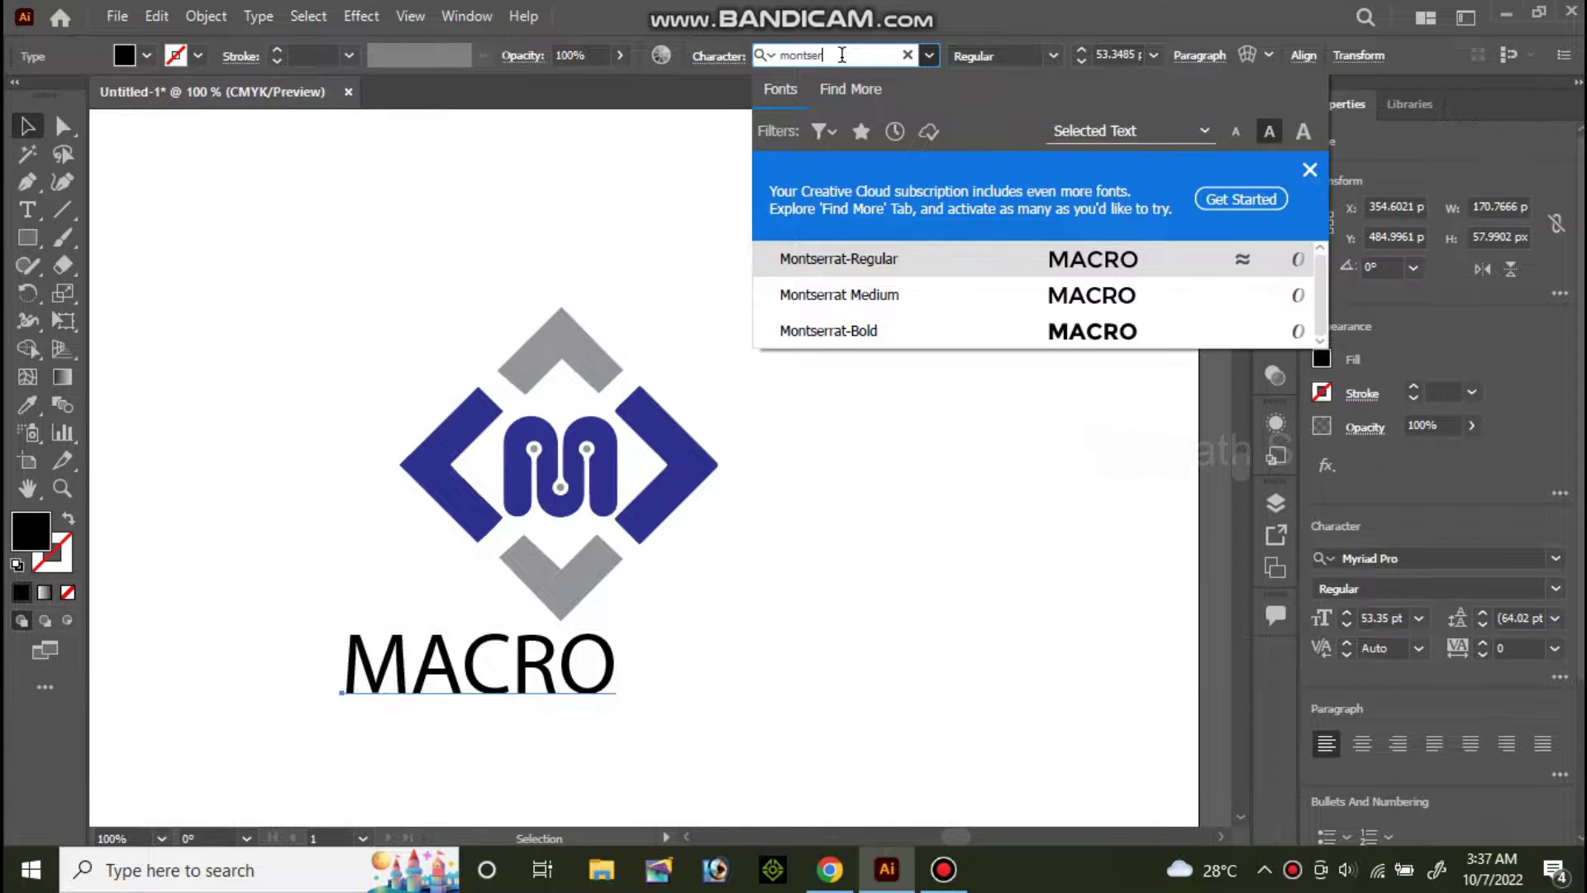
{"action": "left_click", "coordinate": [909, 299]}
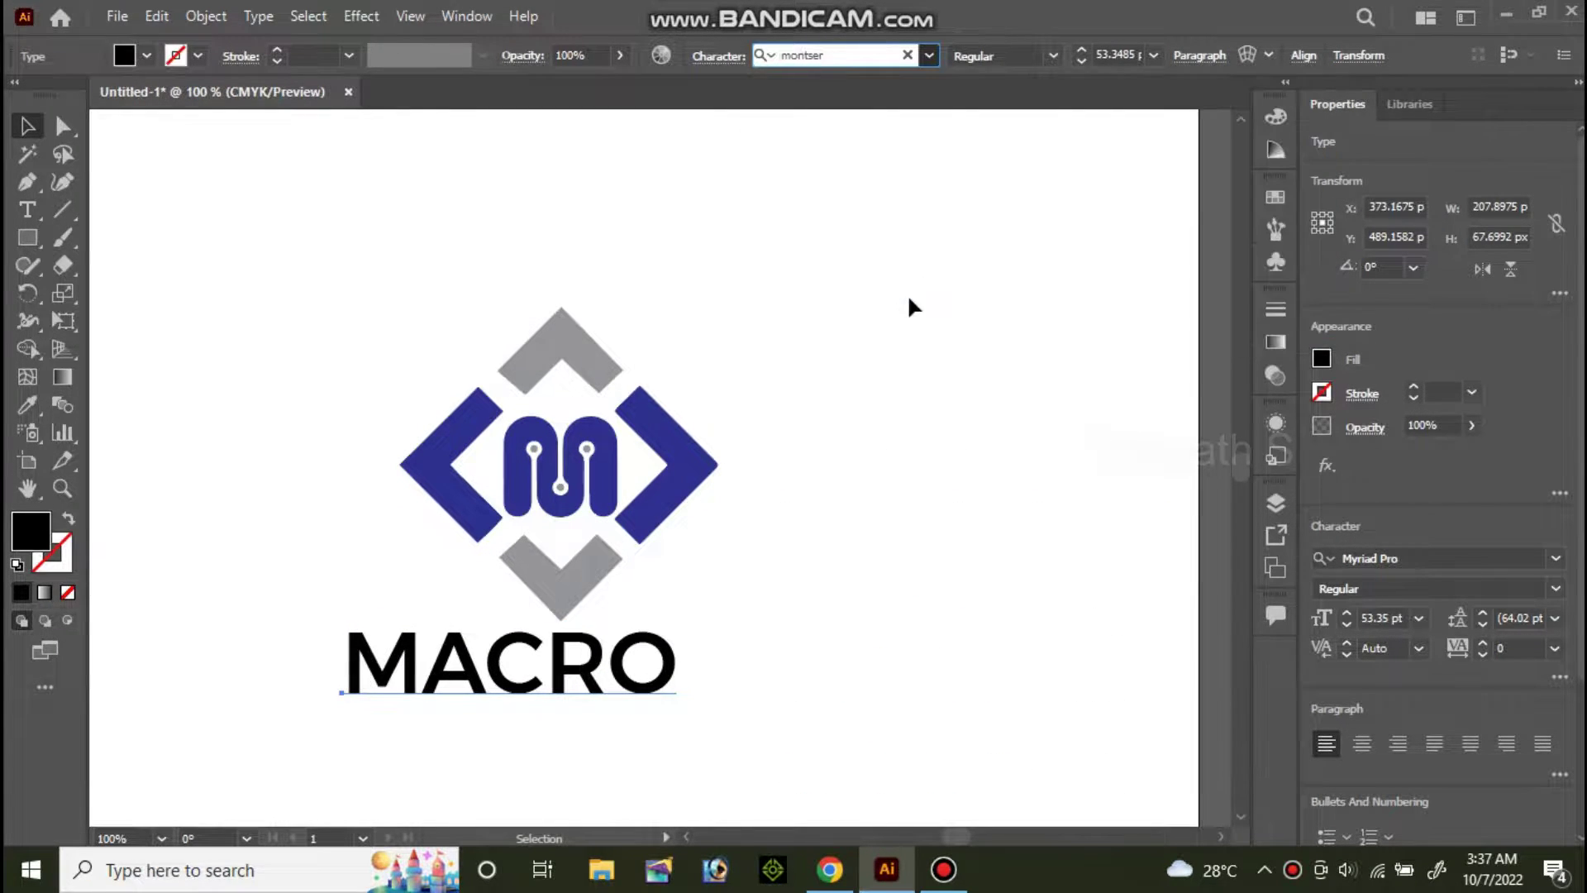
Move MACRO lower beneath the logo and marquee-select all the logo shapes
{"action": "left_click", "coordinate": [822, 648]}
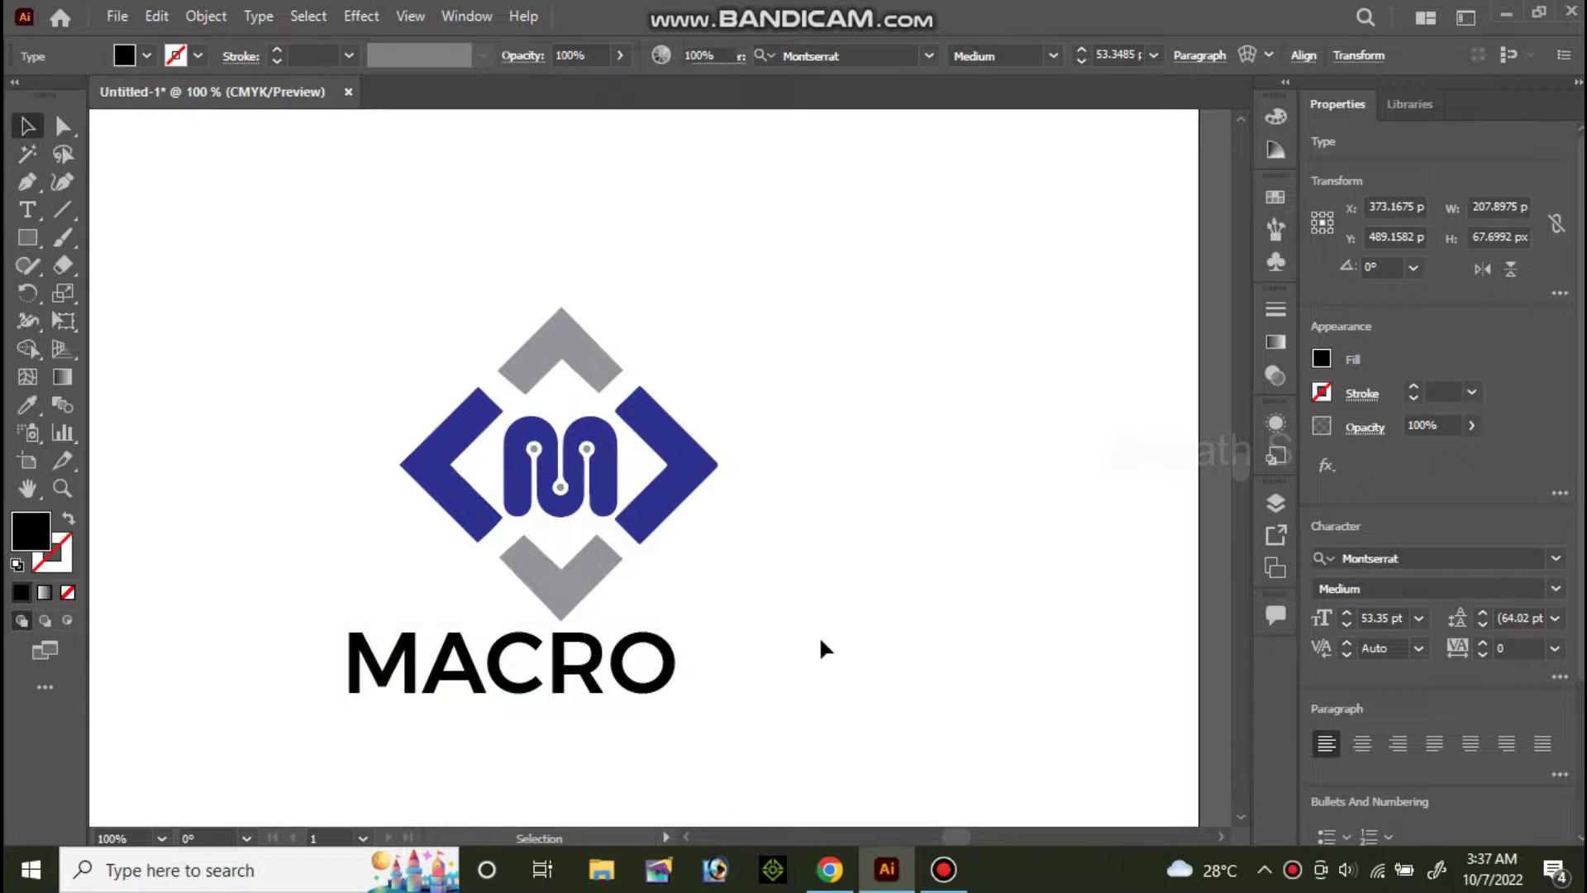
{"action": "left_click_drag", "start_coordinate": [579, 677], "coordinate": [603, 742]}
{"action": "left_click_drag", "start_coordinate": [821, 637], "coordinate": [311, 344]}
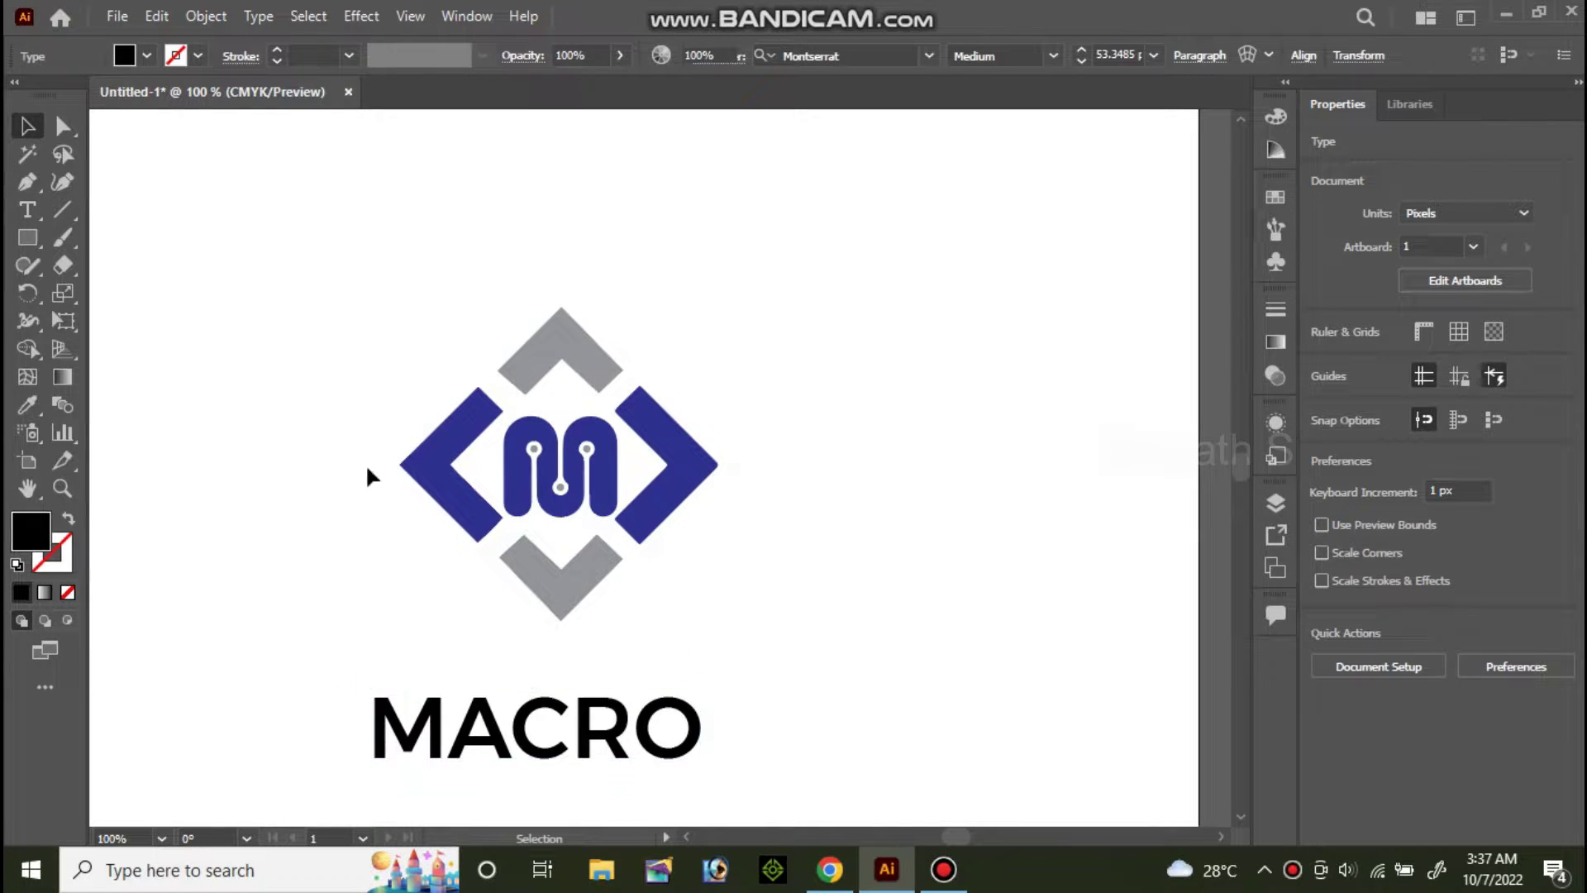
Group the logo shapes and centre MACRO horizontally under the logo
{"action": "key", "text": "ctrl+g"}
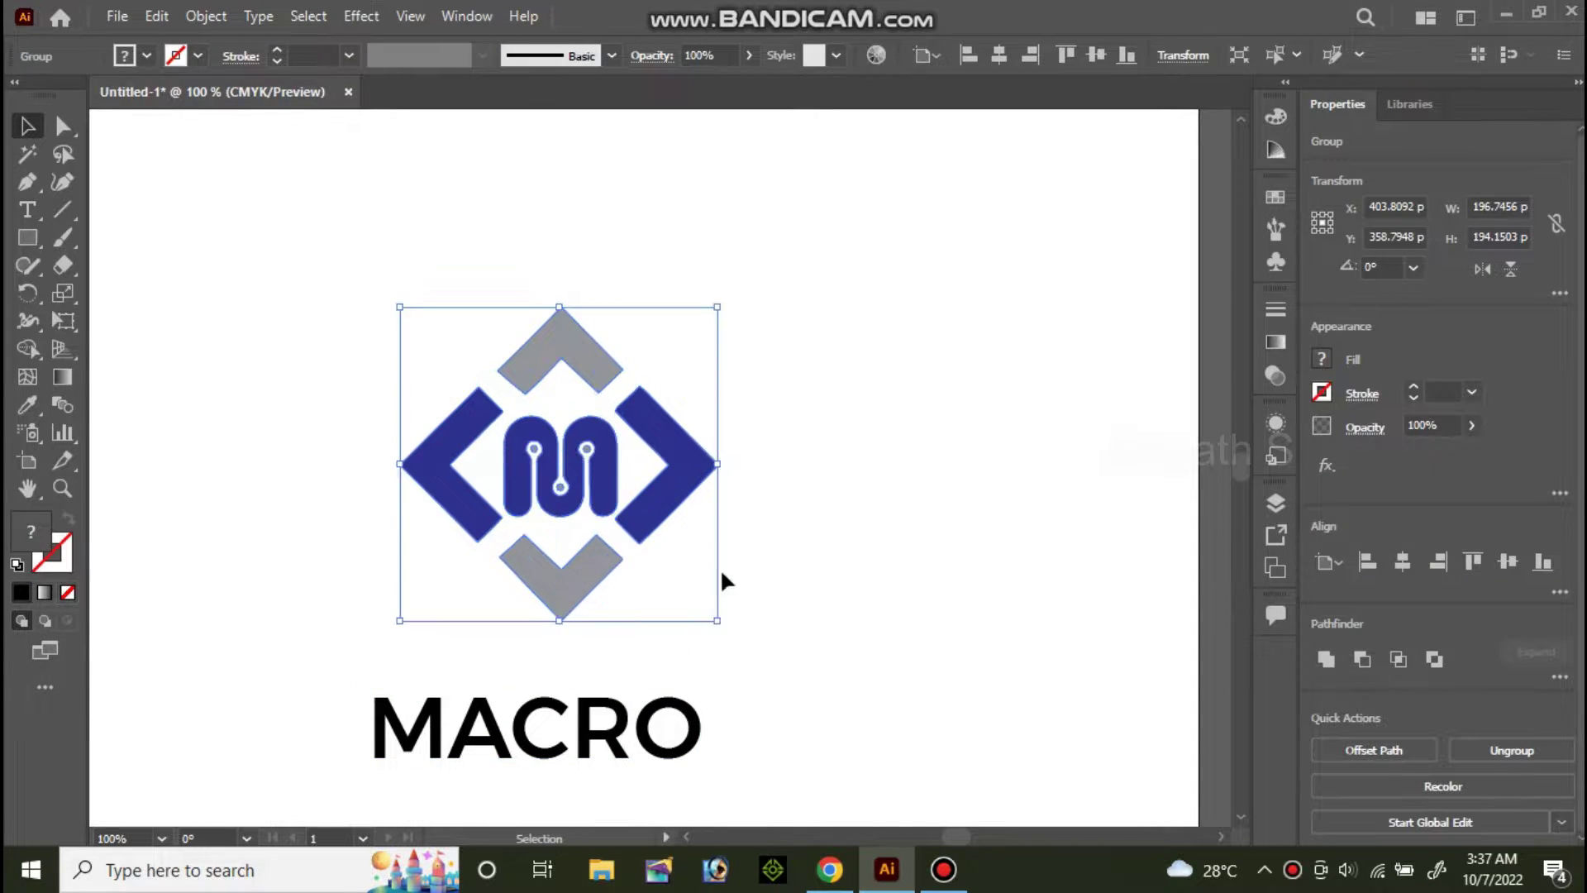
{"action": "left_click_drag", "start_coordinate": [721, 673], "coordinate": [744, 612]}
{"action": "left_click", "coordinate": [711, 653], "text": "shift"}
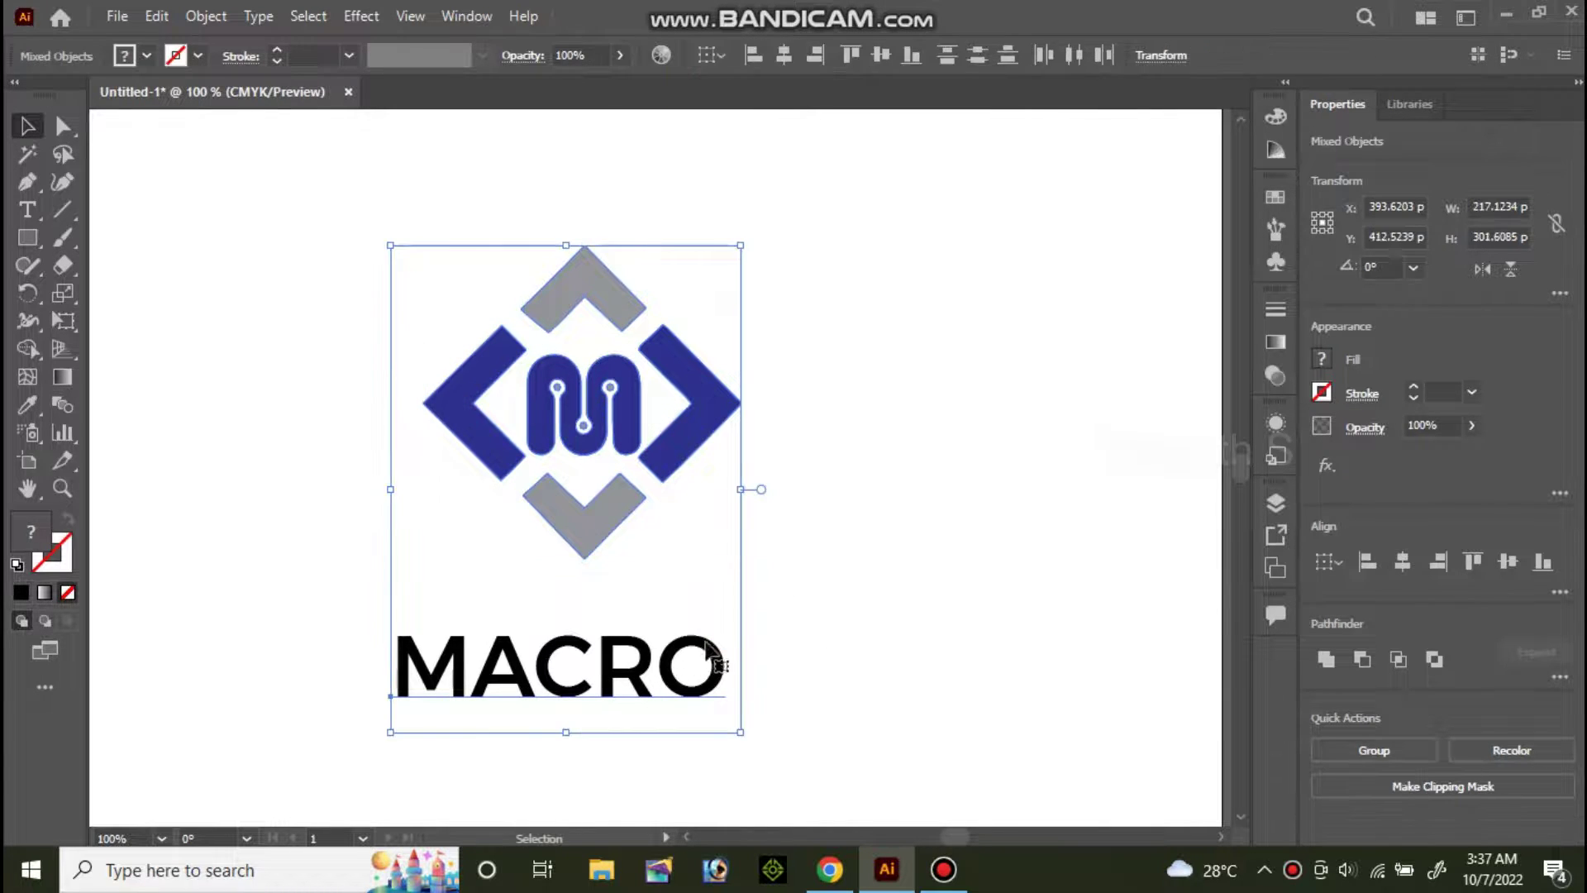
{"action": "left_click", "coordinate": [785, 64]}
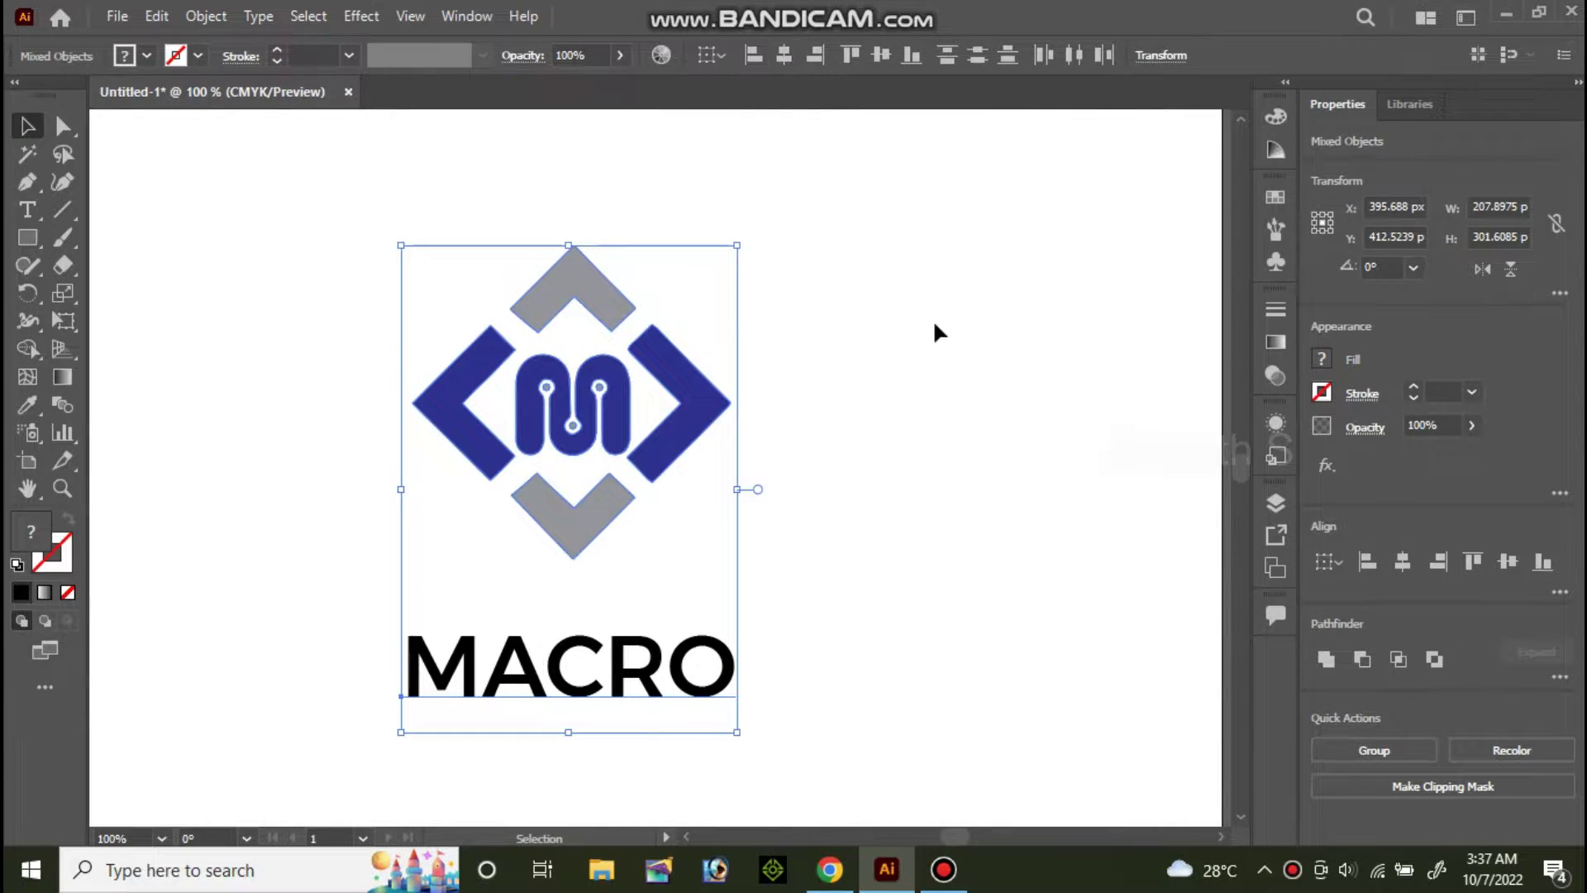
Move MACRO up closer to the logo, with a duplicate MACRO beneath it
{"action": "left_click", "coordinate": [932, 319]}
{"action": "mouse_move", "coordinate": [567, 649]}
{"action": "left_mouse_down"}
{"action": "mouse_move", "coordinate": [571, 578]}
{"action": "mouse_move", "coordinate": [583, 661]}
{"action": "left_mouse_up"}
{"action": "scroll", "coordinate": [570, 583], "scroll_direction": "down", "scroll_amount": 2, "text": "alt"}
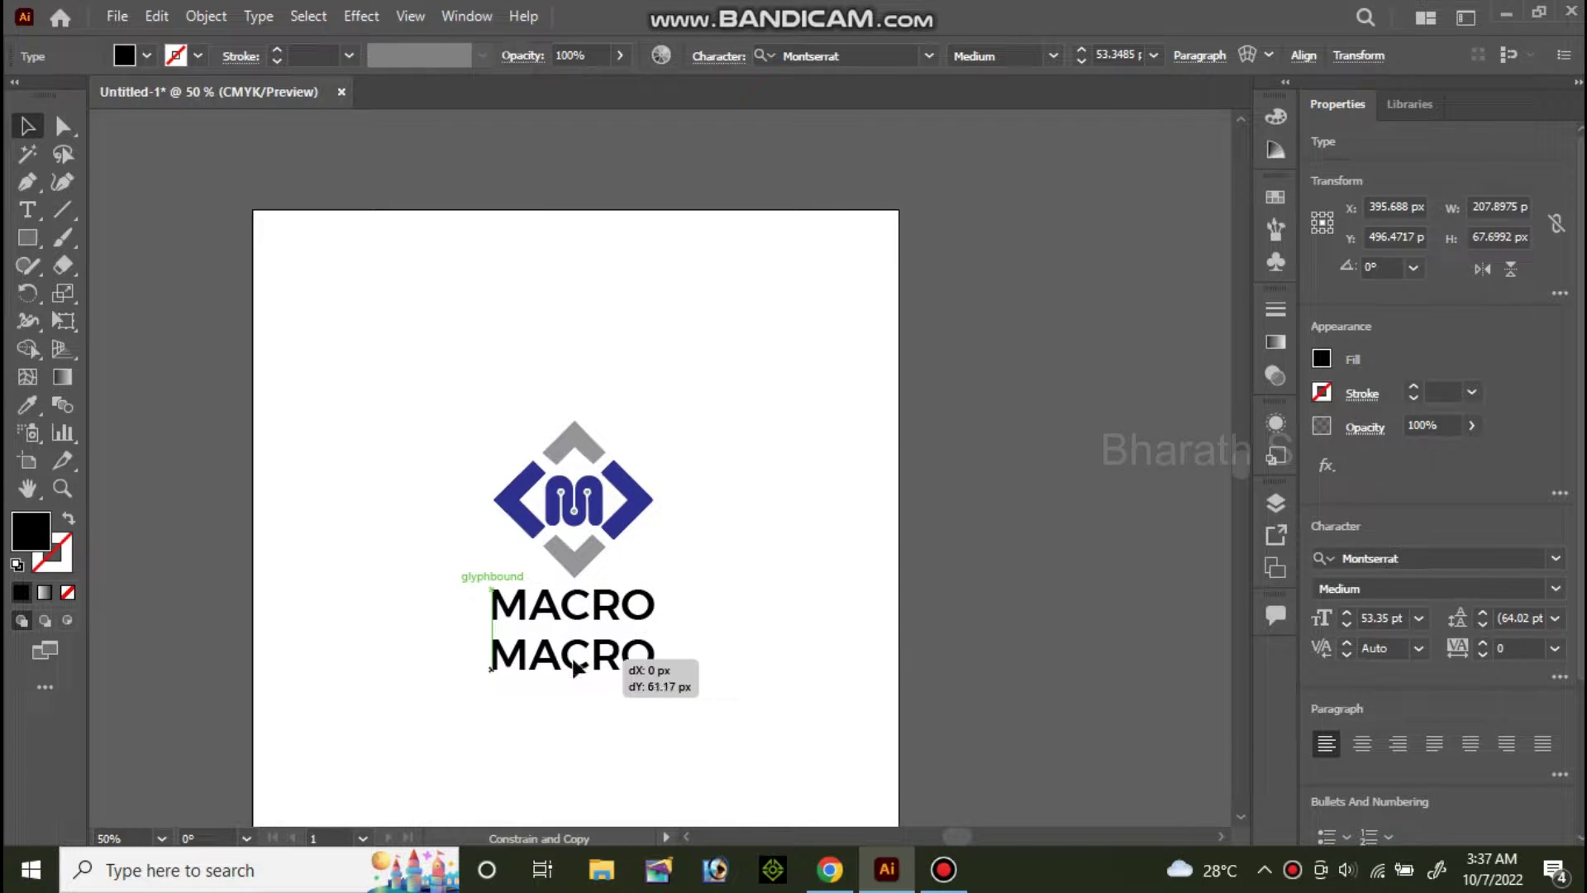
{"action": "scroll", "coordinate": [585, 657], "scroll_direction": "up", "scroll_amount": 5, "text": "alt"}
{"action": "scroll", "coordinate": [637, 618], "scroll_direction": "down", "scroll_amount": 2, "text": "alt"}
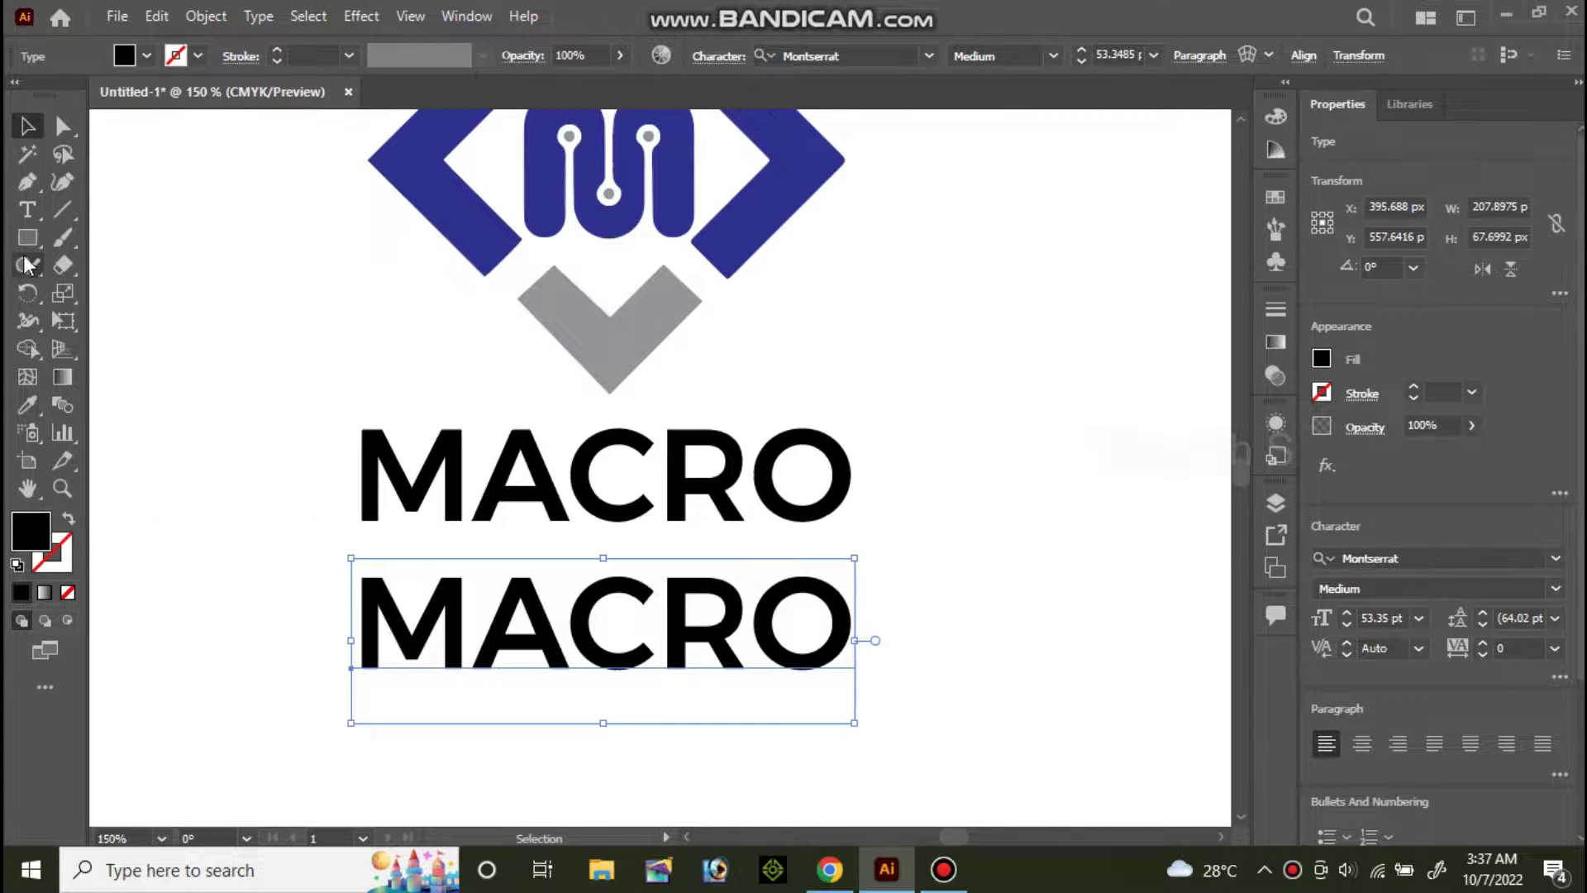
{"action": "left_click", "coordinate": [27, 210]}
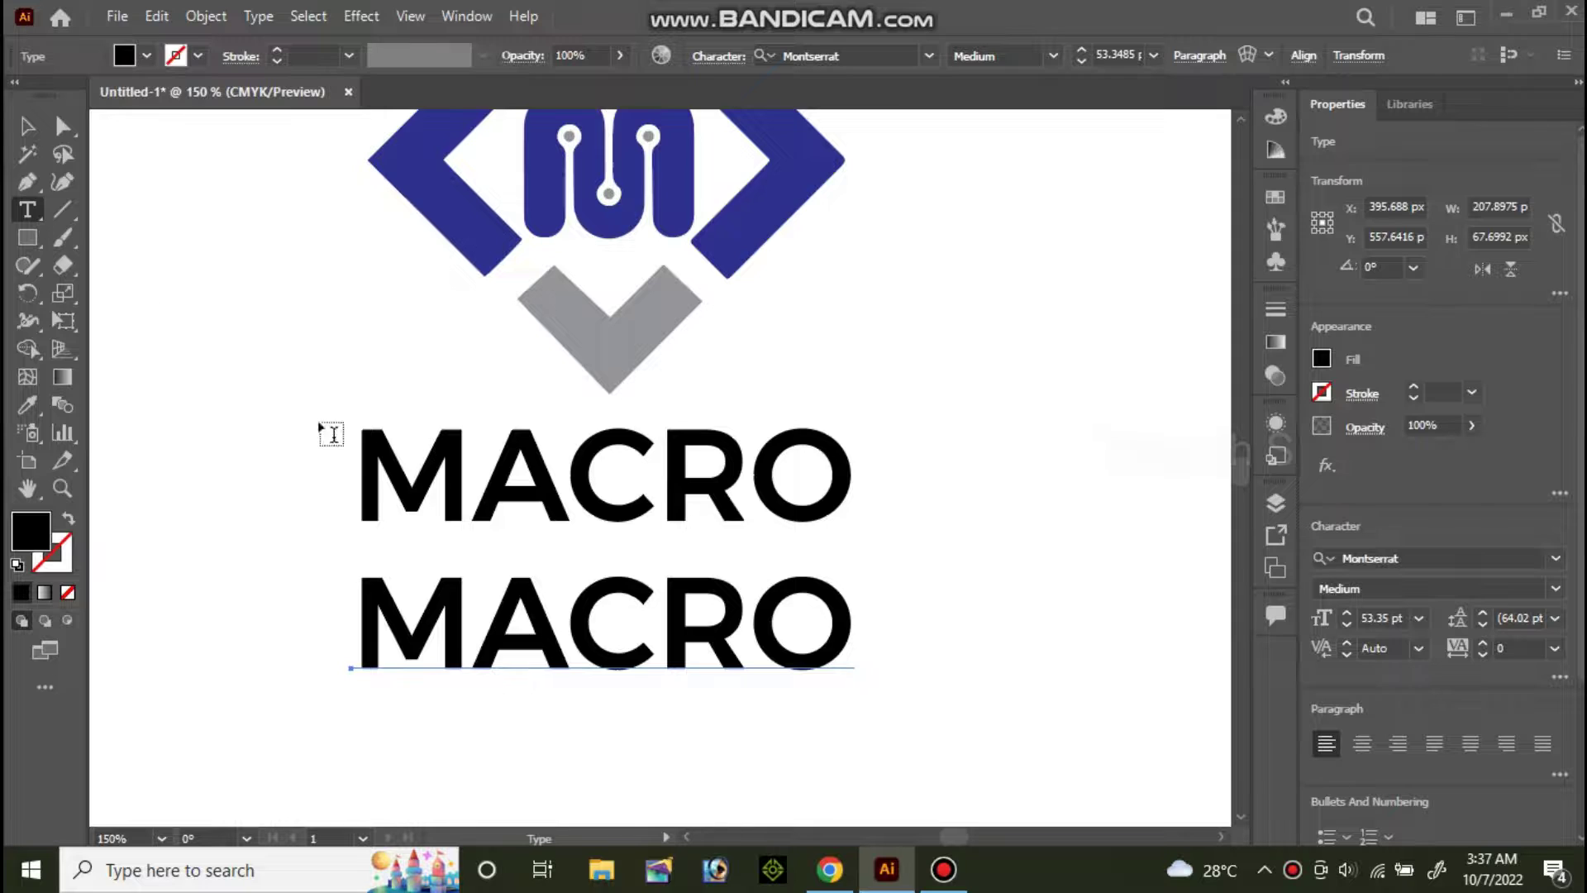
Change the lower MACRO copy to read INTERNATIONAL and select that text object
{"action": "double_click", "coordinate": [429, 612]}
{"action": "key", "text": "BackSpace"}
{"action": "type", "text": "INTE"}
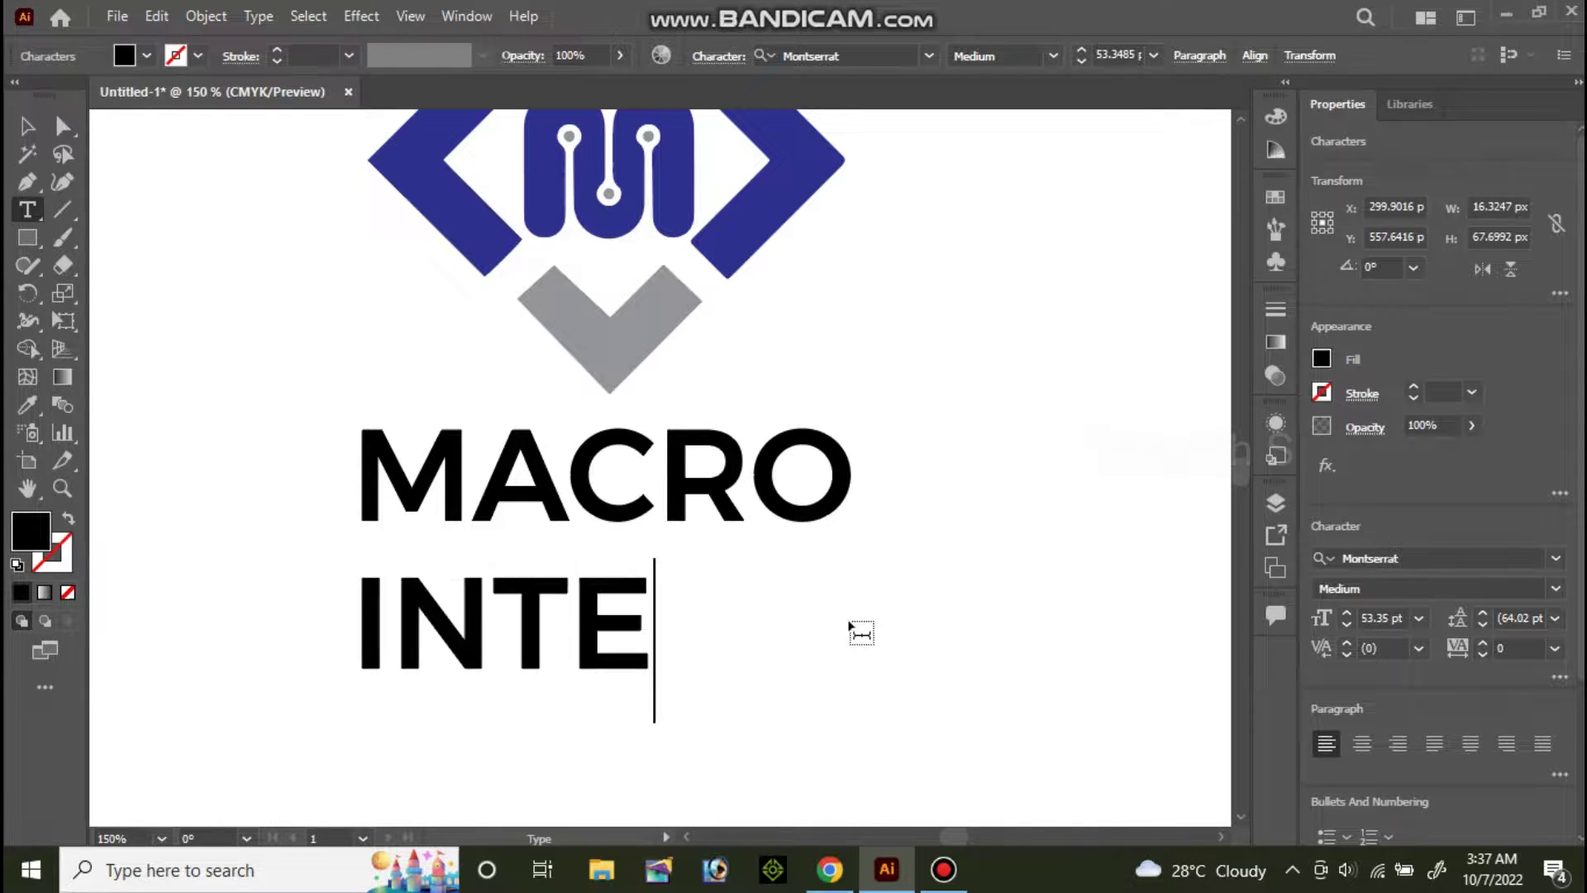
{"action": "type", "text": "RNATION"}
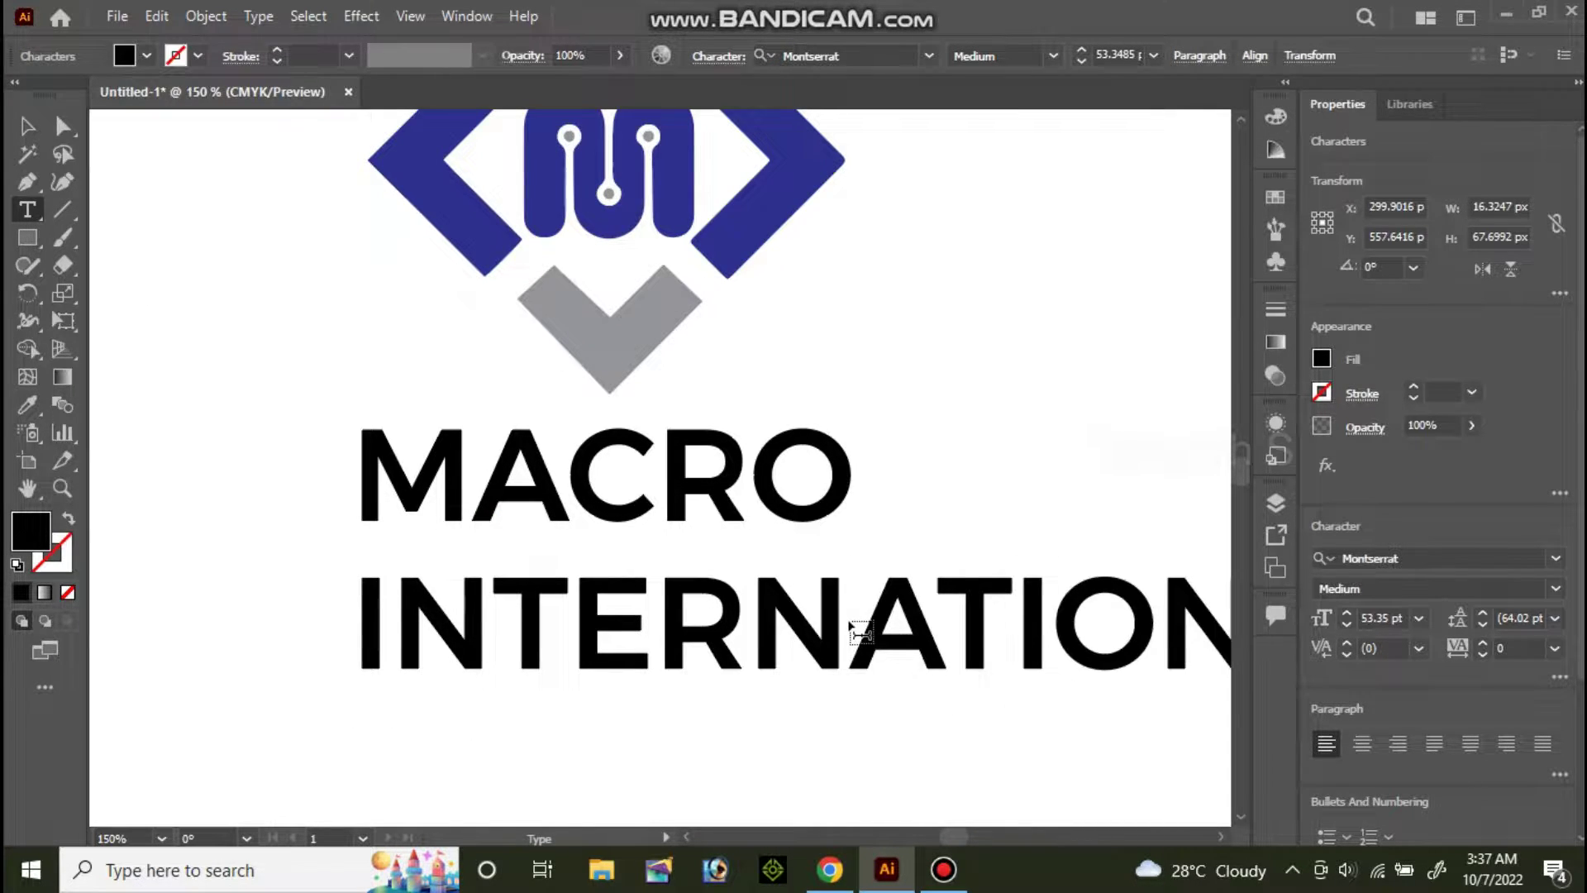
{"action": "type", "text": "AL"}
{"action": "key", "text": "ctrl+minus"}
{"action": "key", "text": "ctrl+minus"}
{"action": "key", "text": "ctrl+minus"}
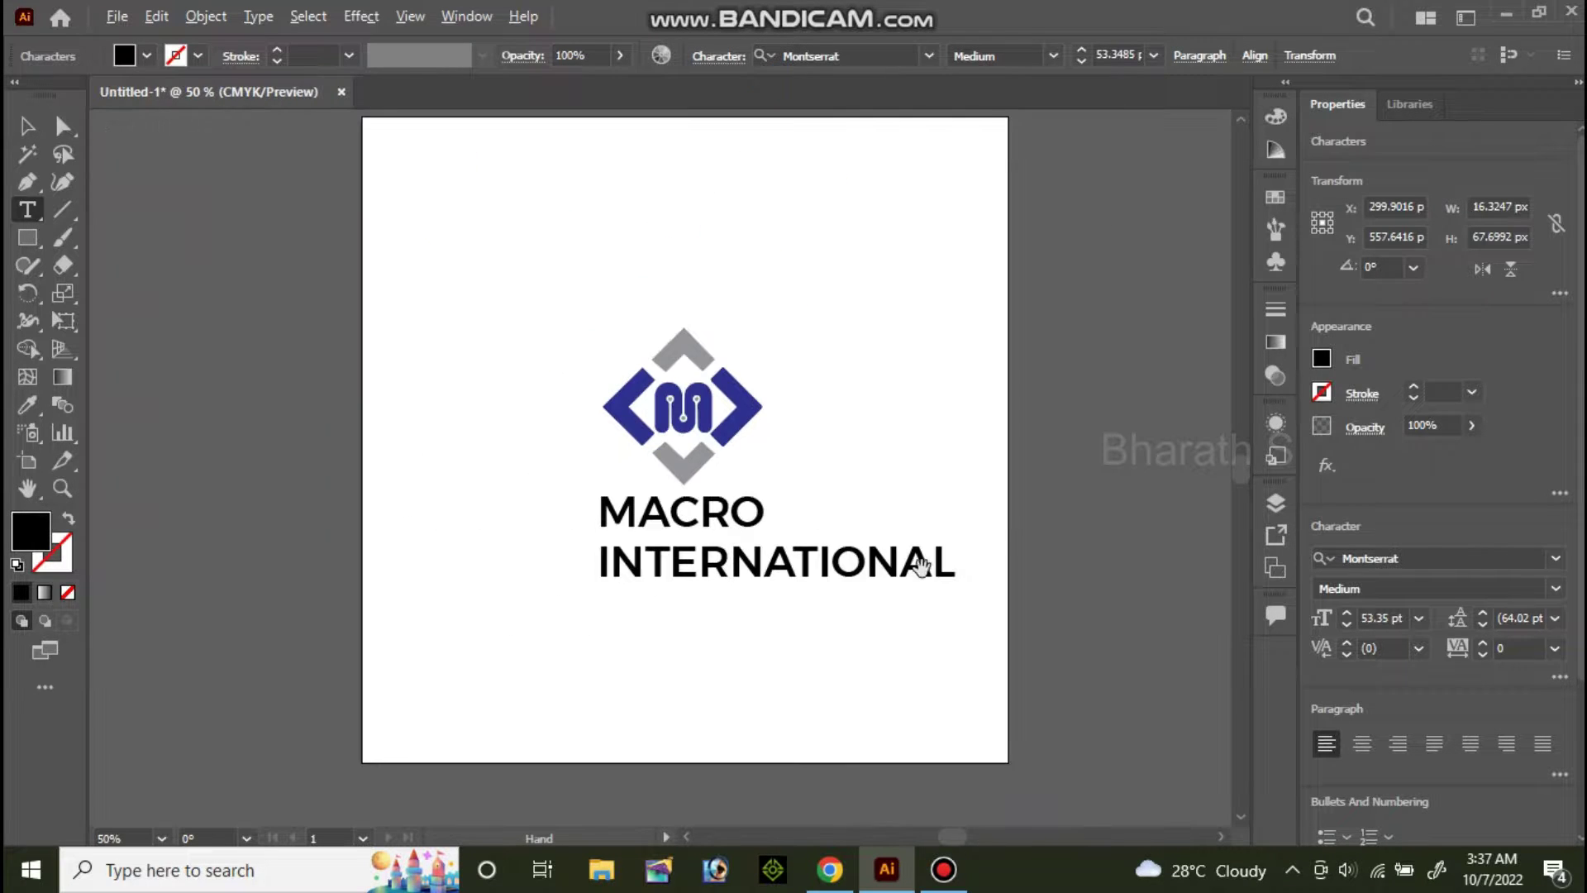
{"action": "key", "text": "ctrl+plus"}
{"action": "key", "text": "ctrl+plus"}
{"action": "left_click", "coordinate": [27, 126]}
{"action": "left_click", "coordinate": [635, 547]}
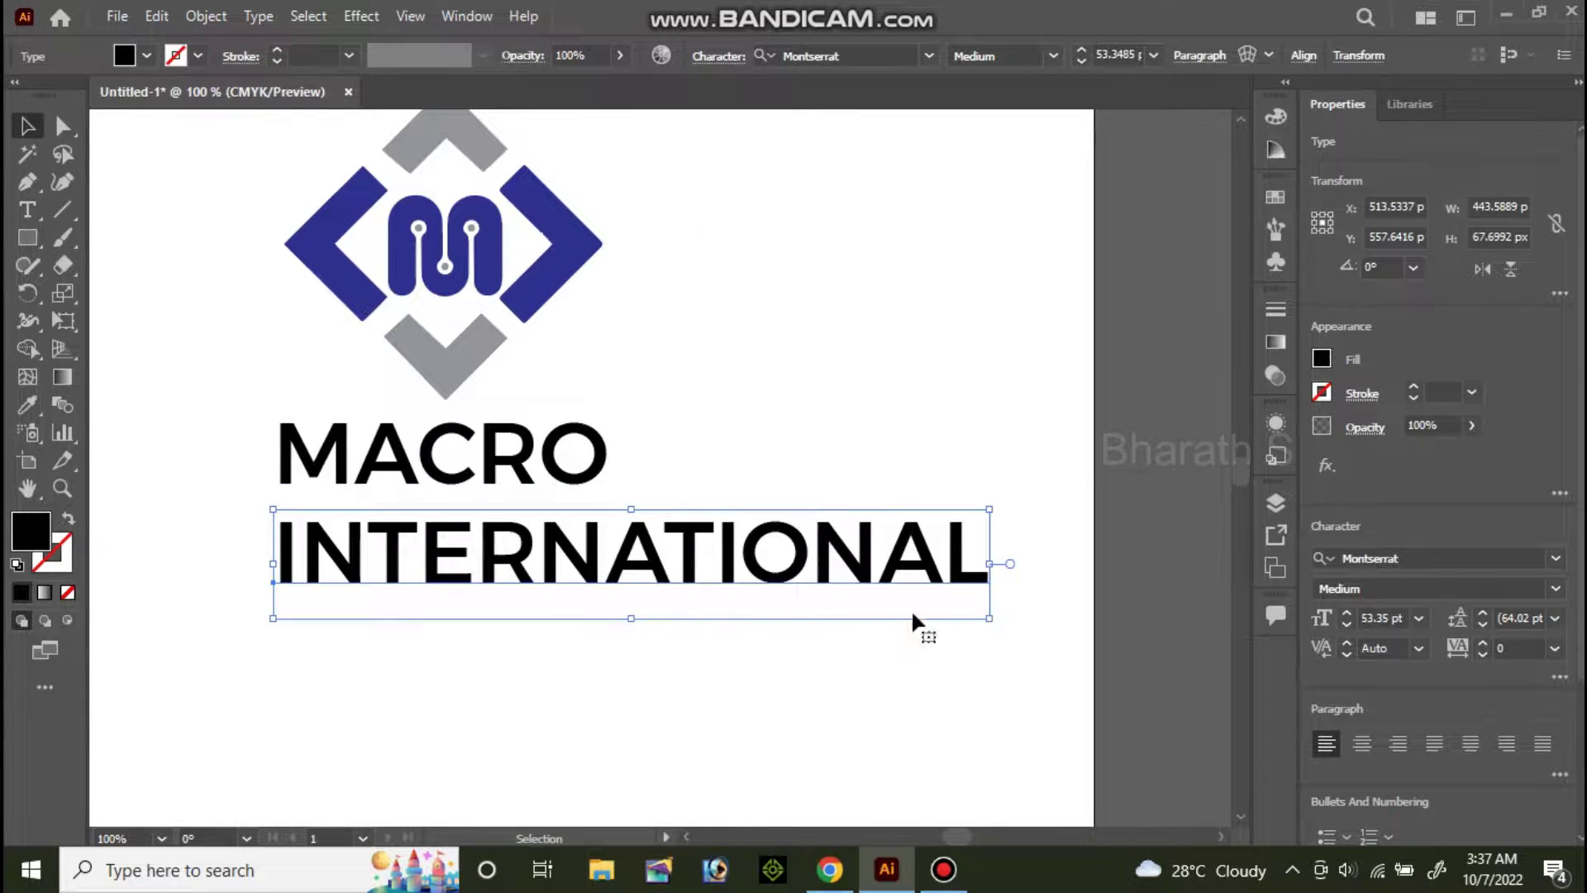
Shrink INTERNATIONAL to 32.15 pt and set it in Montserrat Regular
{"action": "left_click_drag", "start_coordinate": [992, 514], "coordinate": [967, 531], "text": "alt+shift"}
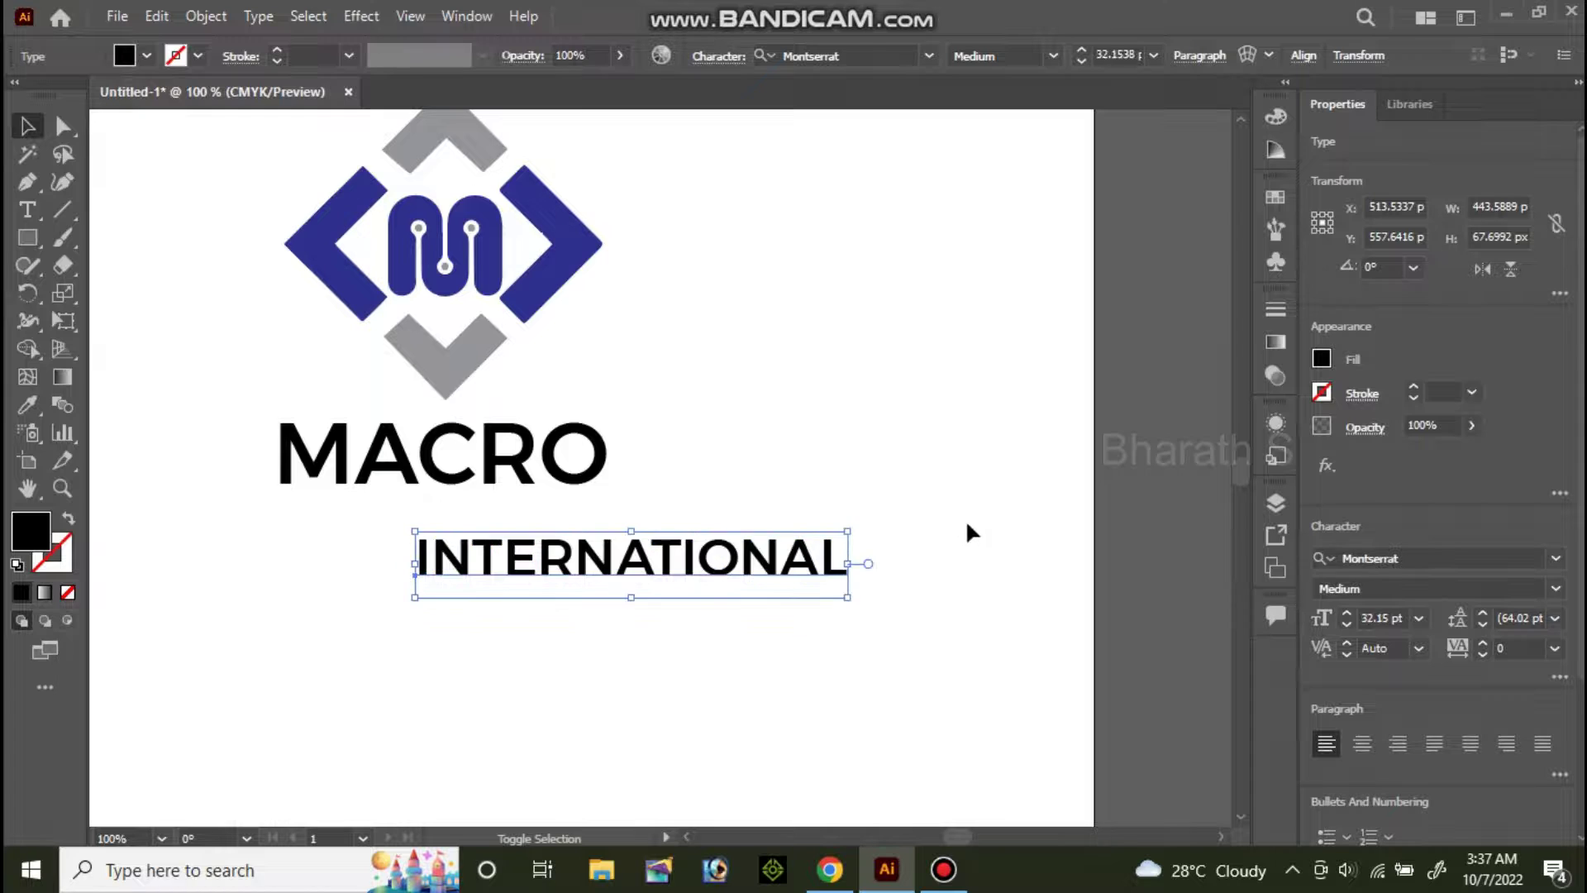
{"action": "left_click", "coordinate": [917, 54]}
{"action": "key", "text": "Tab"}
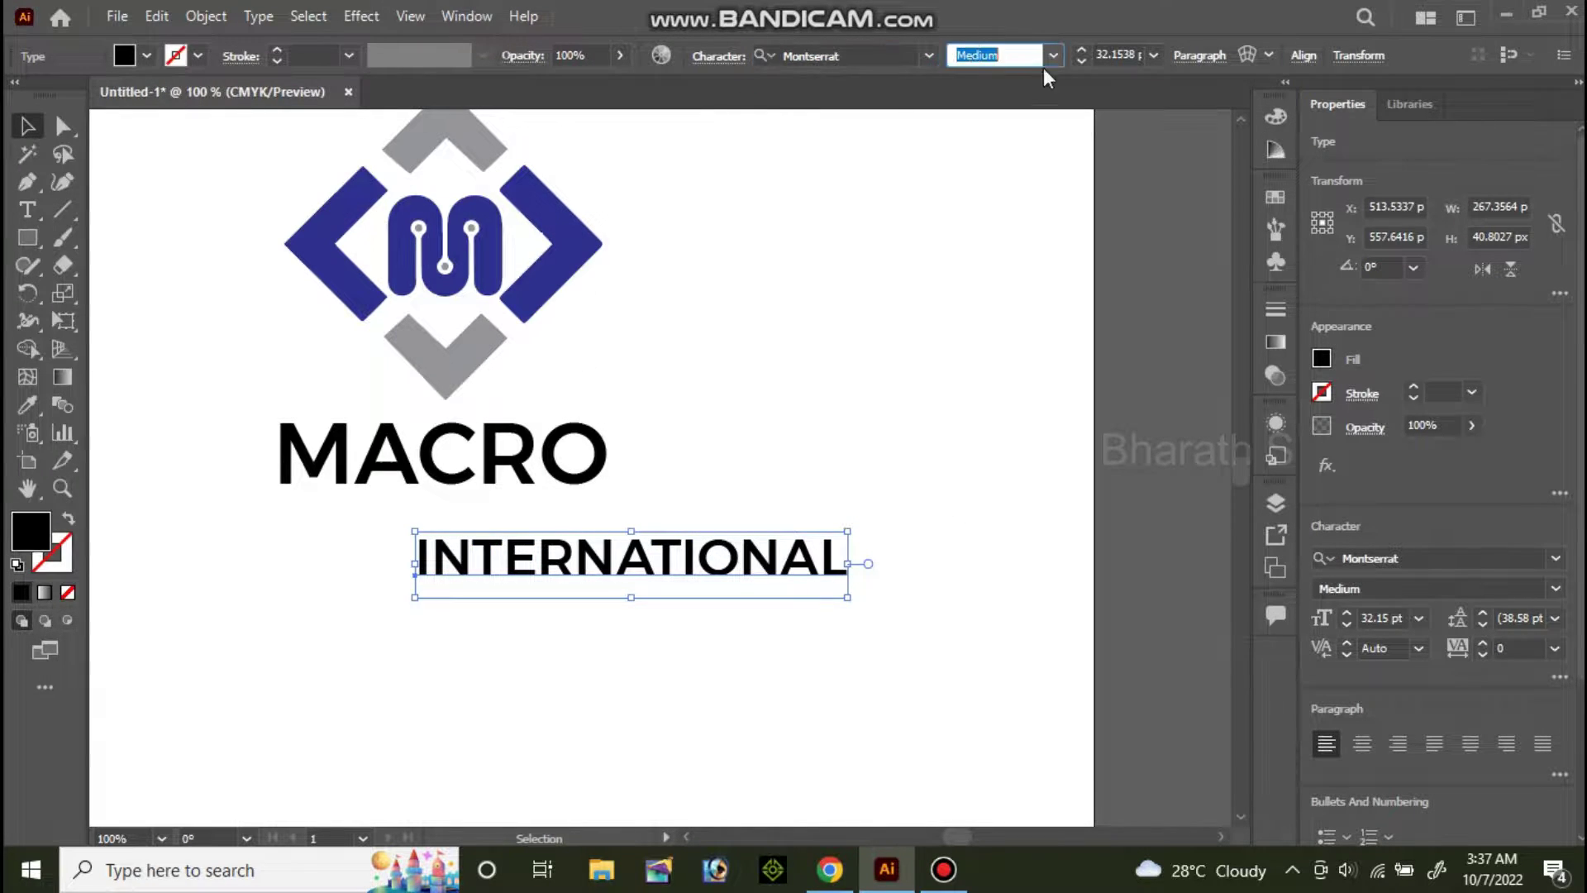
{"action": "left_click", "coordinate": [1059, 62]}
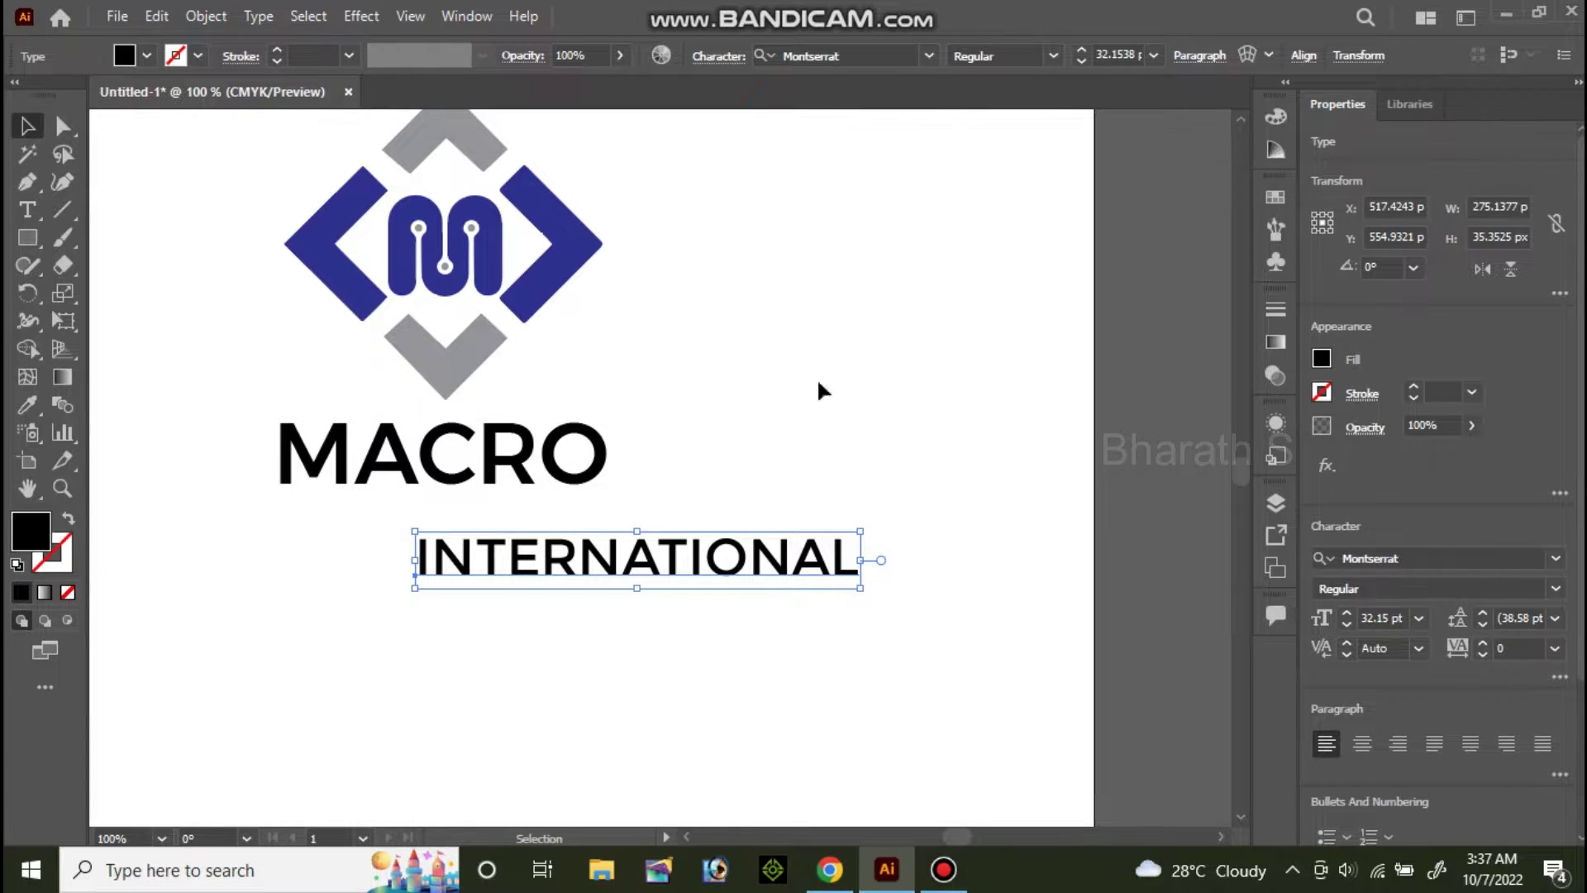
{"action": "left_click", "coordinate": [26, 212]}
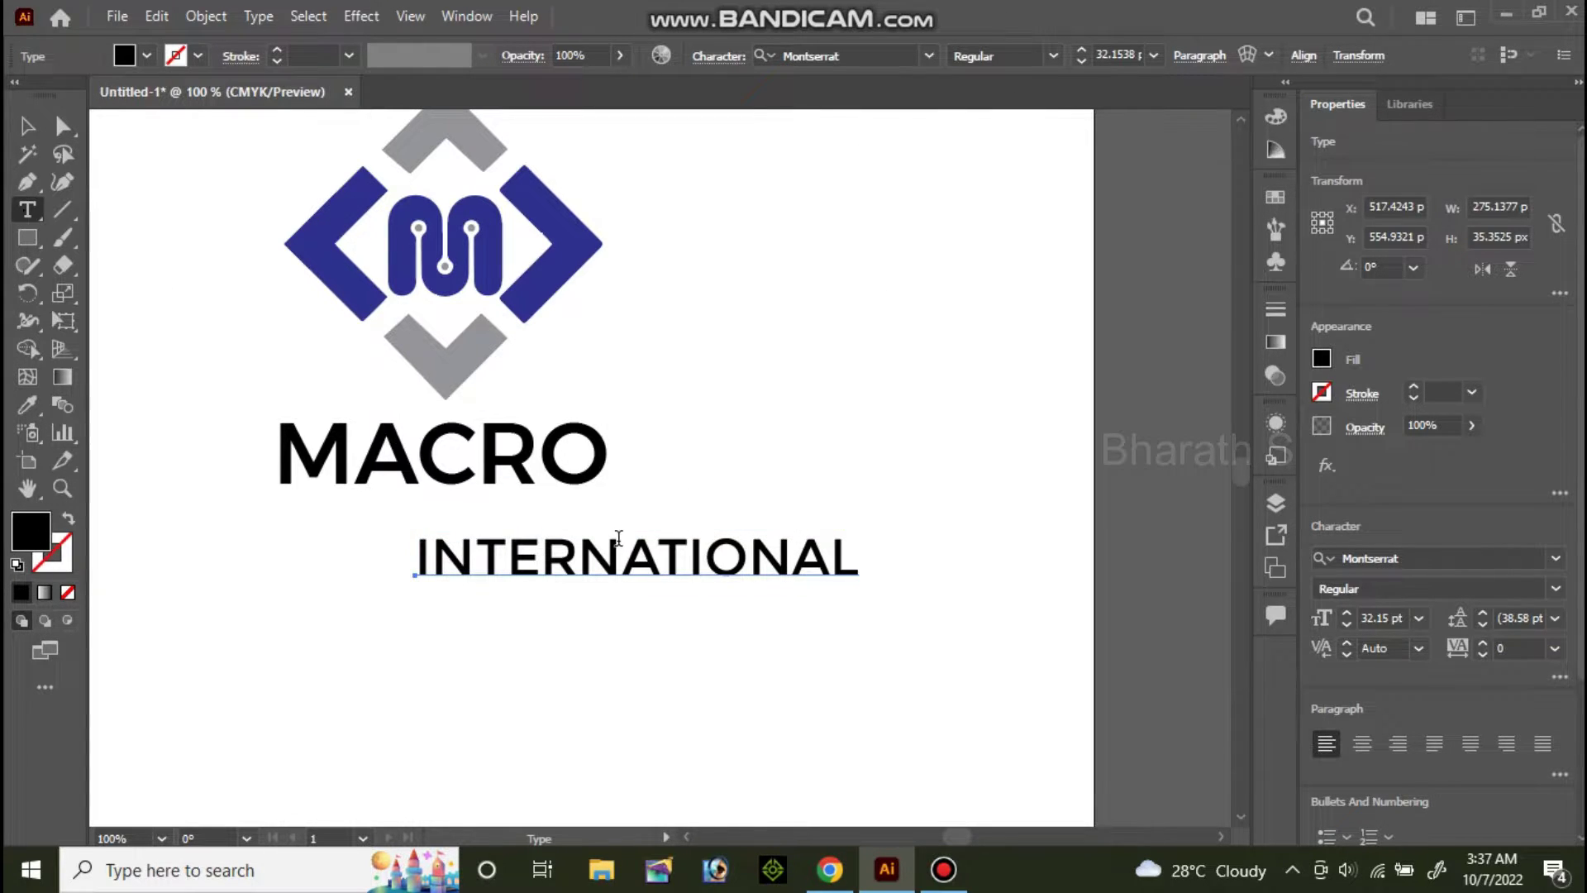
{"action": "left_click_drag", "start_coordinate": [439, 549], "coordinate": [1001, 566]}
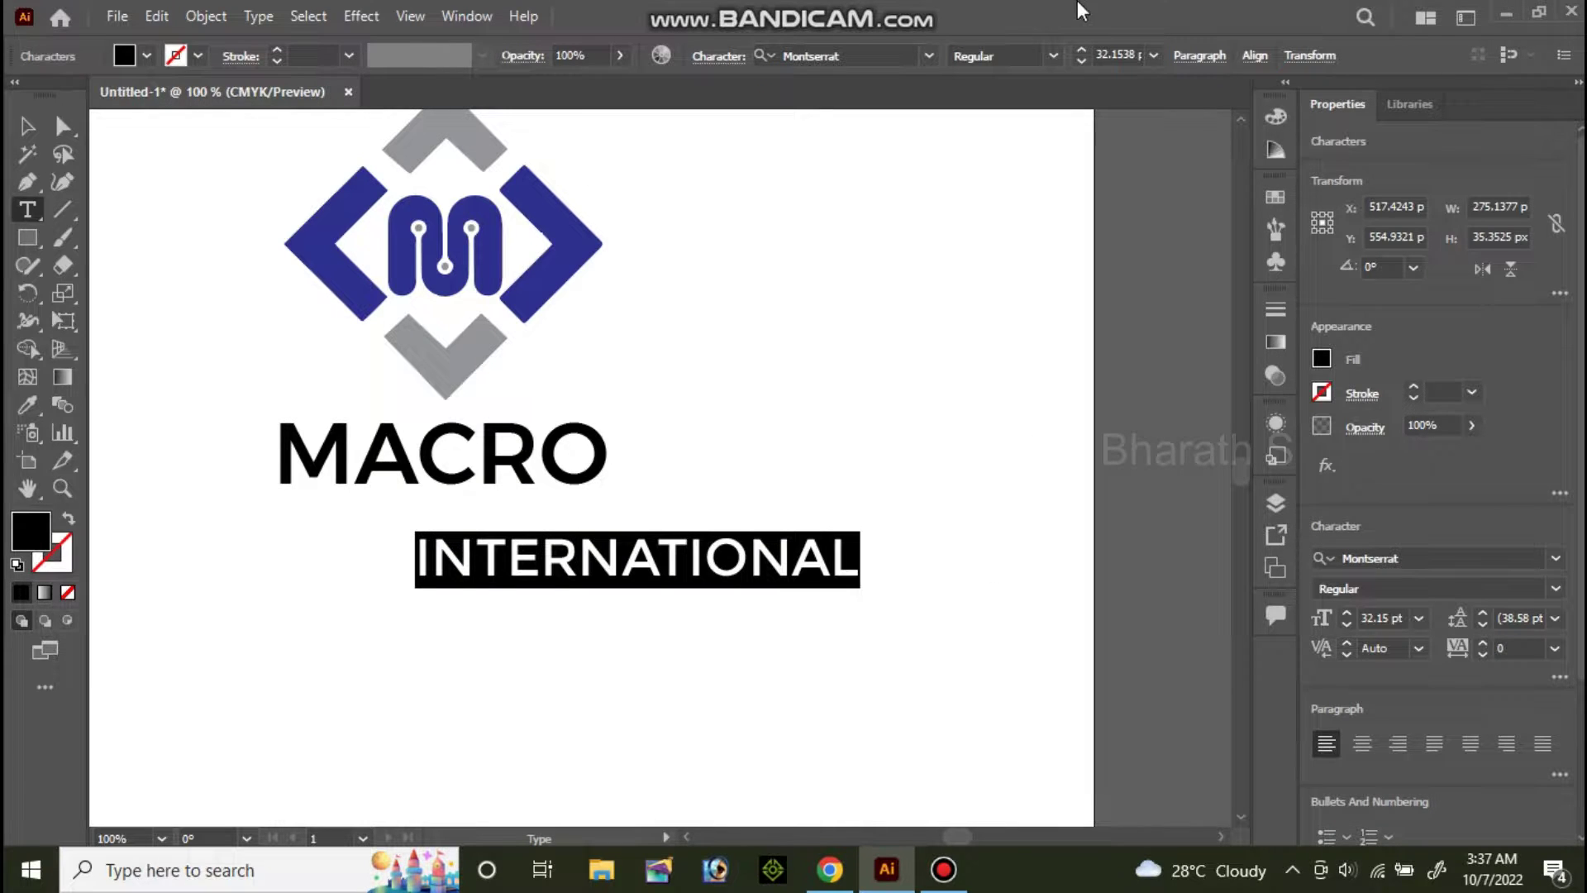
Try Myriad Pro on INTERNATIONAL, then return it to Montserrat Regular
{"action": "left_click", "coordinate": [1053, 54]}
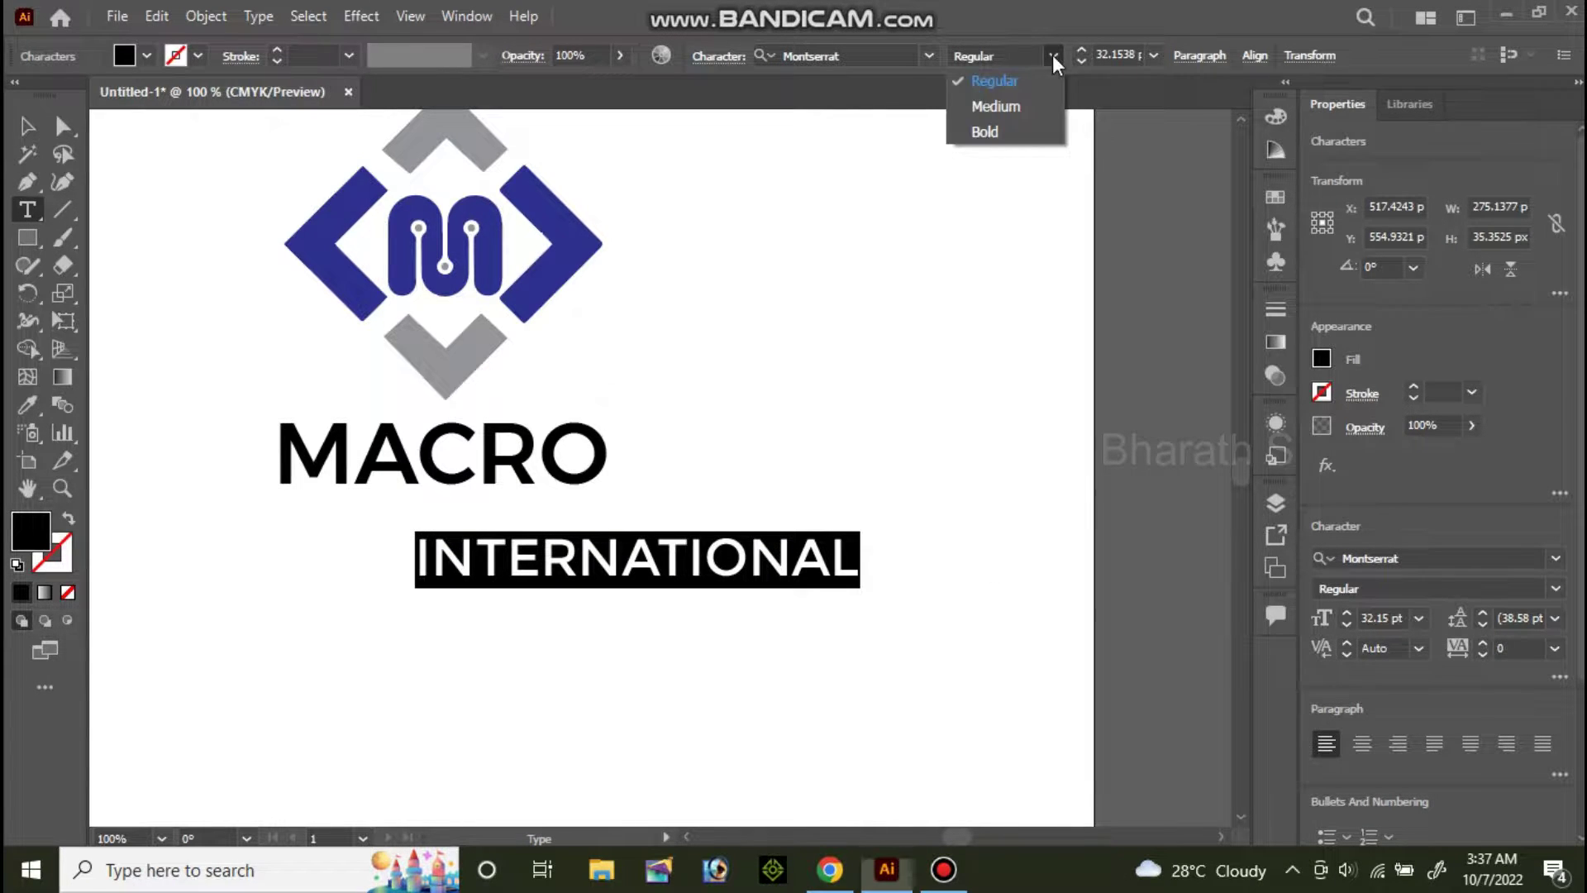
{"action": "left_click", "coordinate": [928, 58]}
{"action": "left_click", "coordinate": [928, 58]}
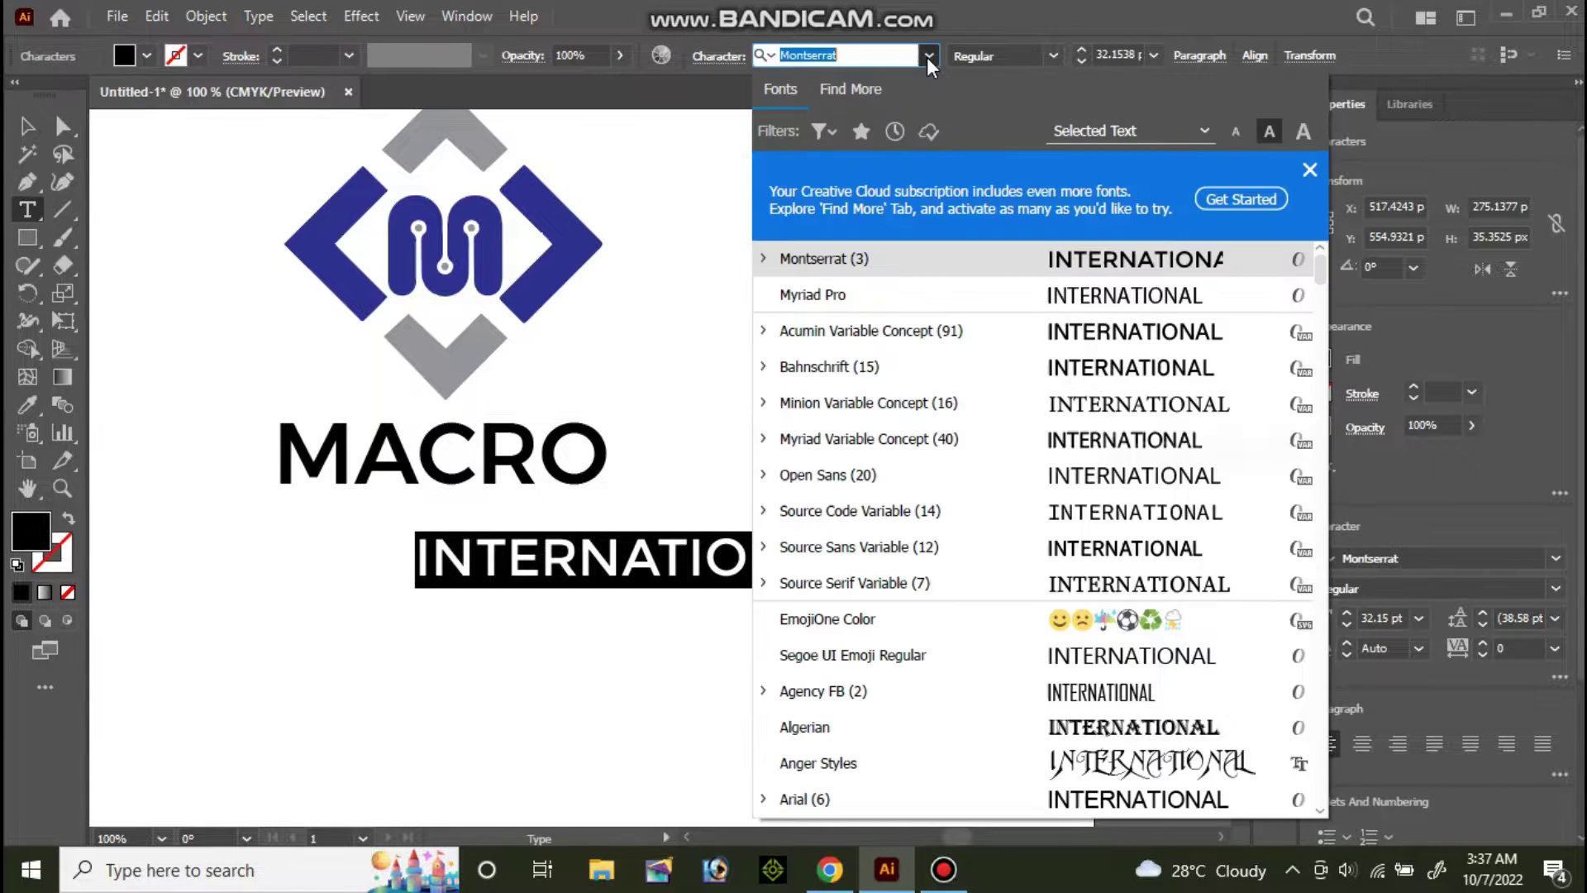
{"action": "left_click", "coordinate": [928, 58]}
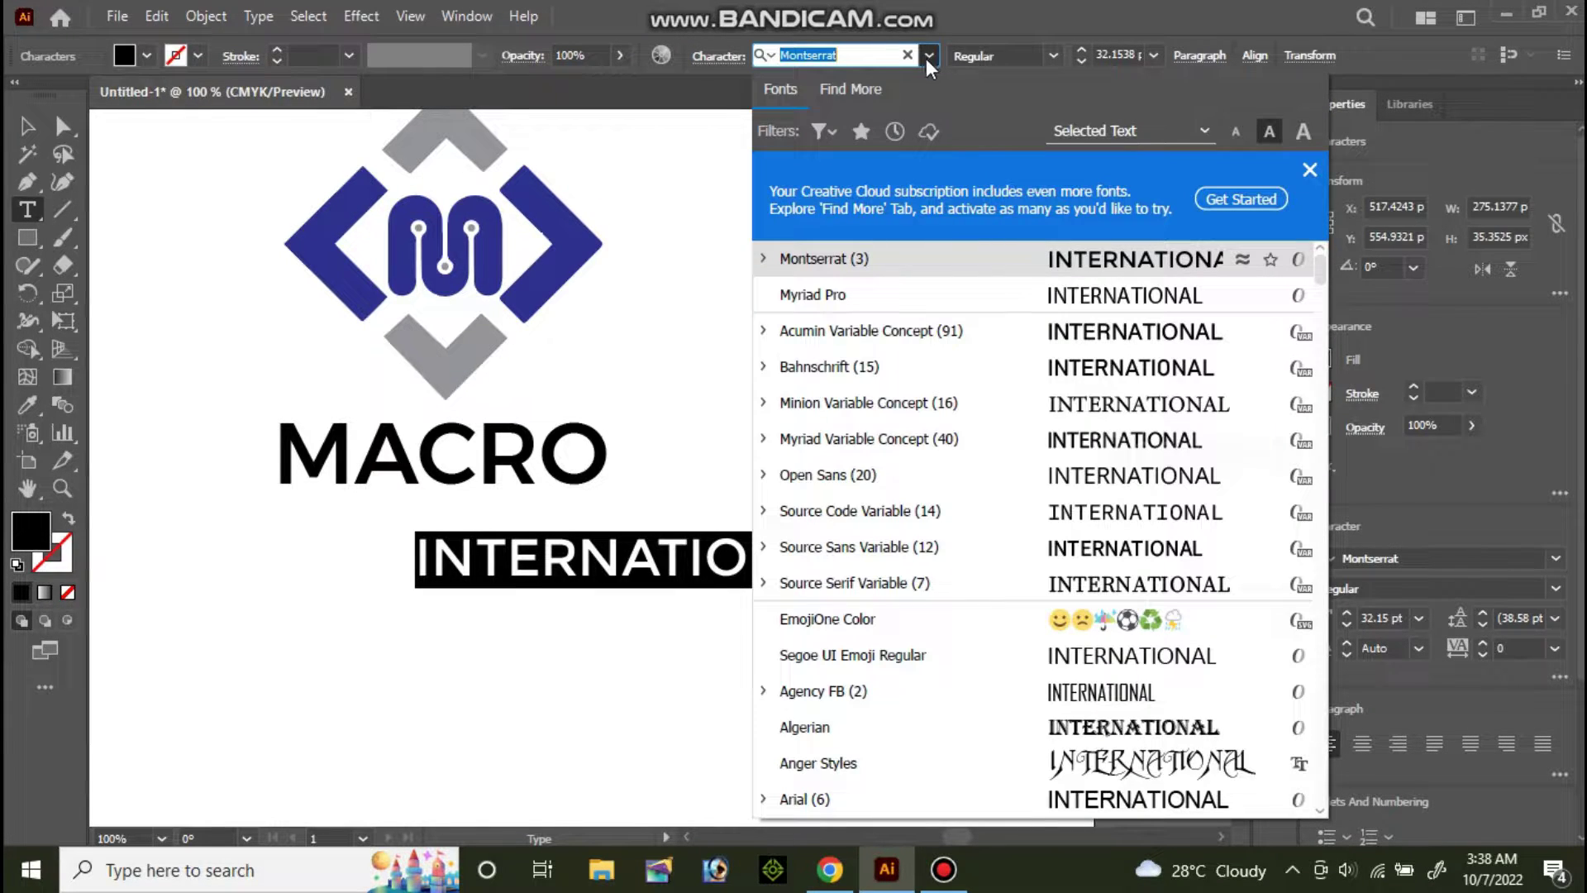
{"action": "left_click", "coordinate": [924, 281]}
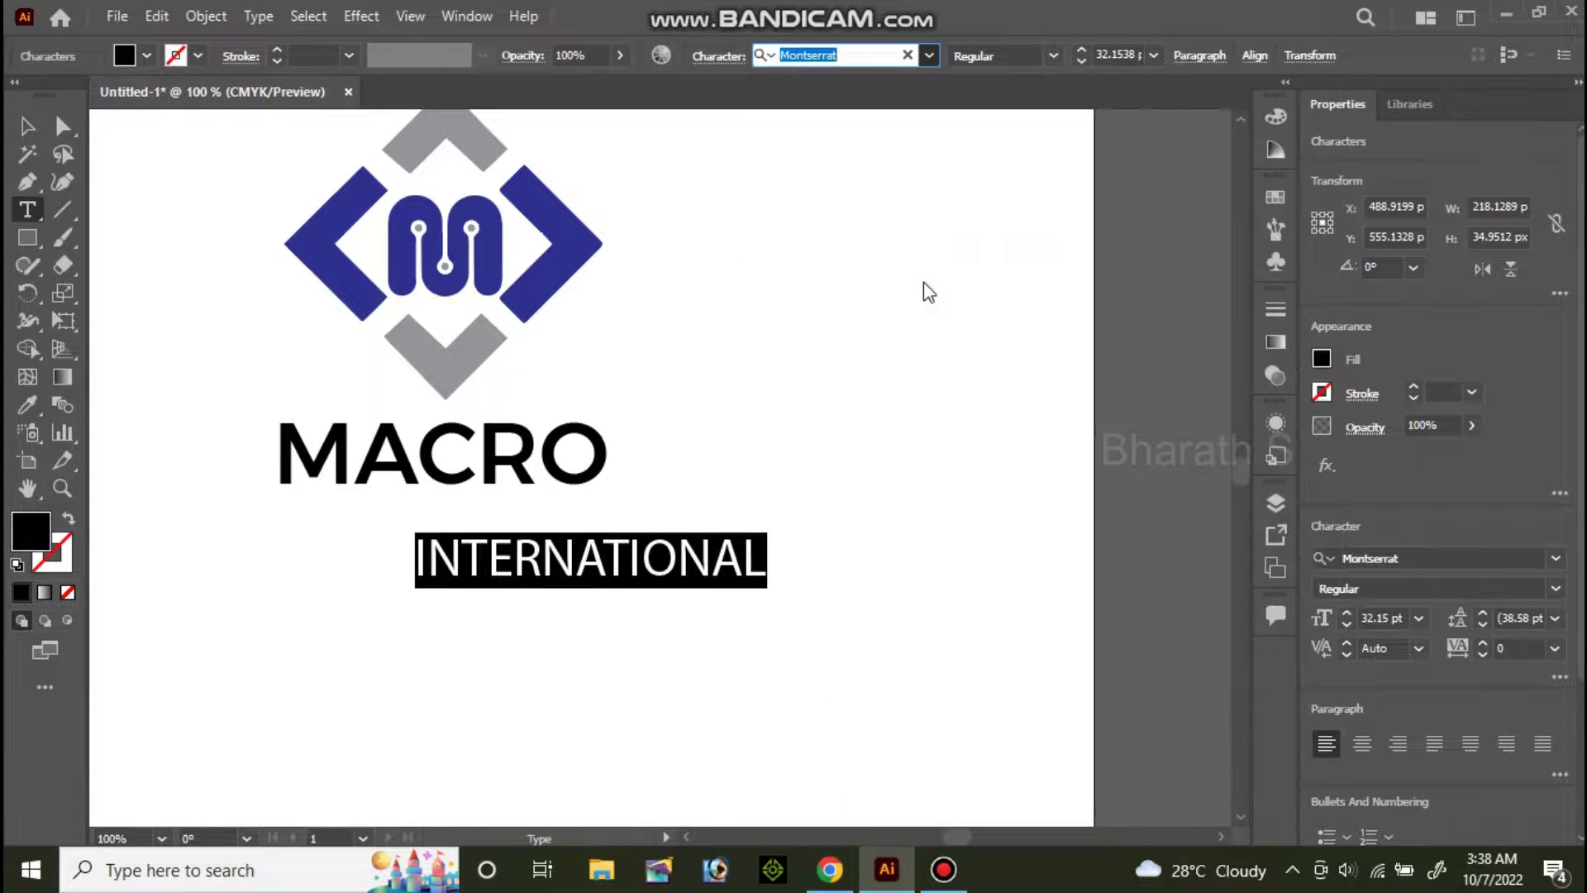
{"action": "left_click", "coordinate": [836, 58]}
{"action": "left_click", "coordinate": [931, 55]}
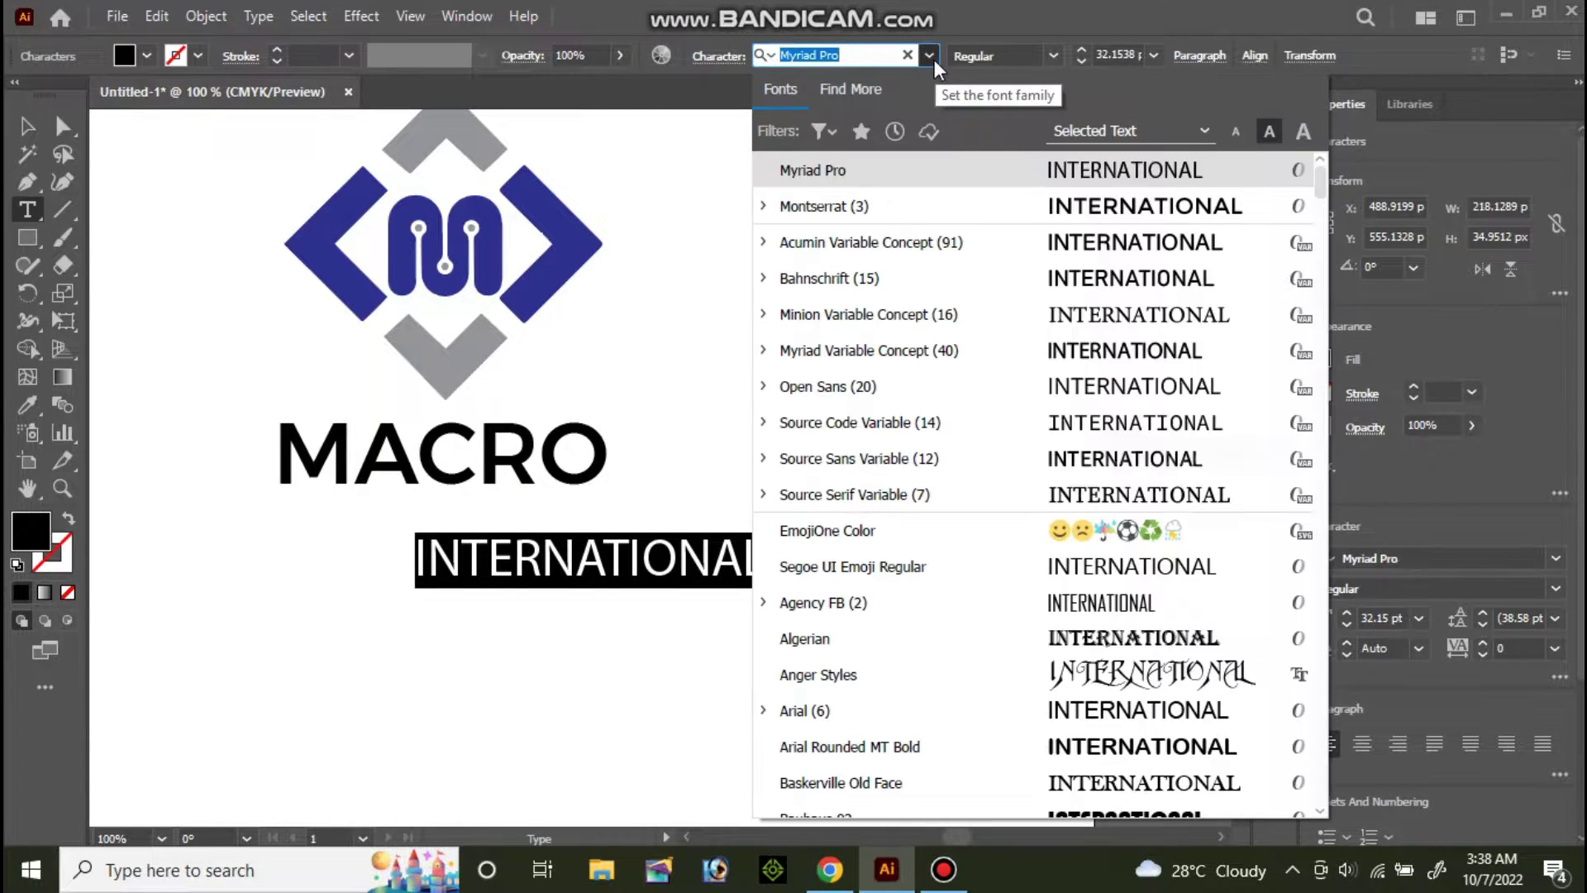
{"action": "left_click", "coordinate": [851, 216]}
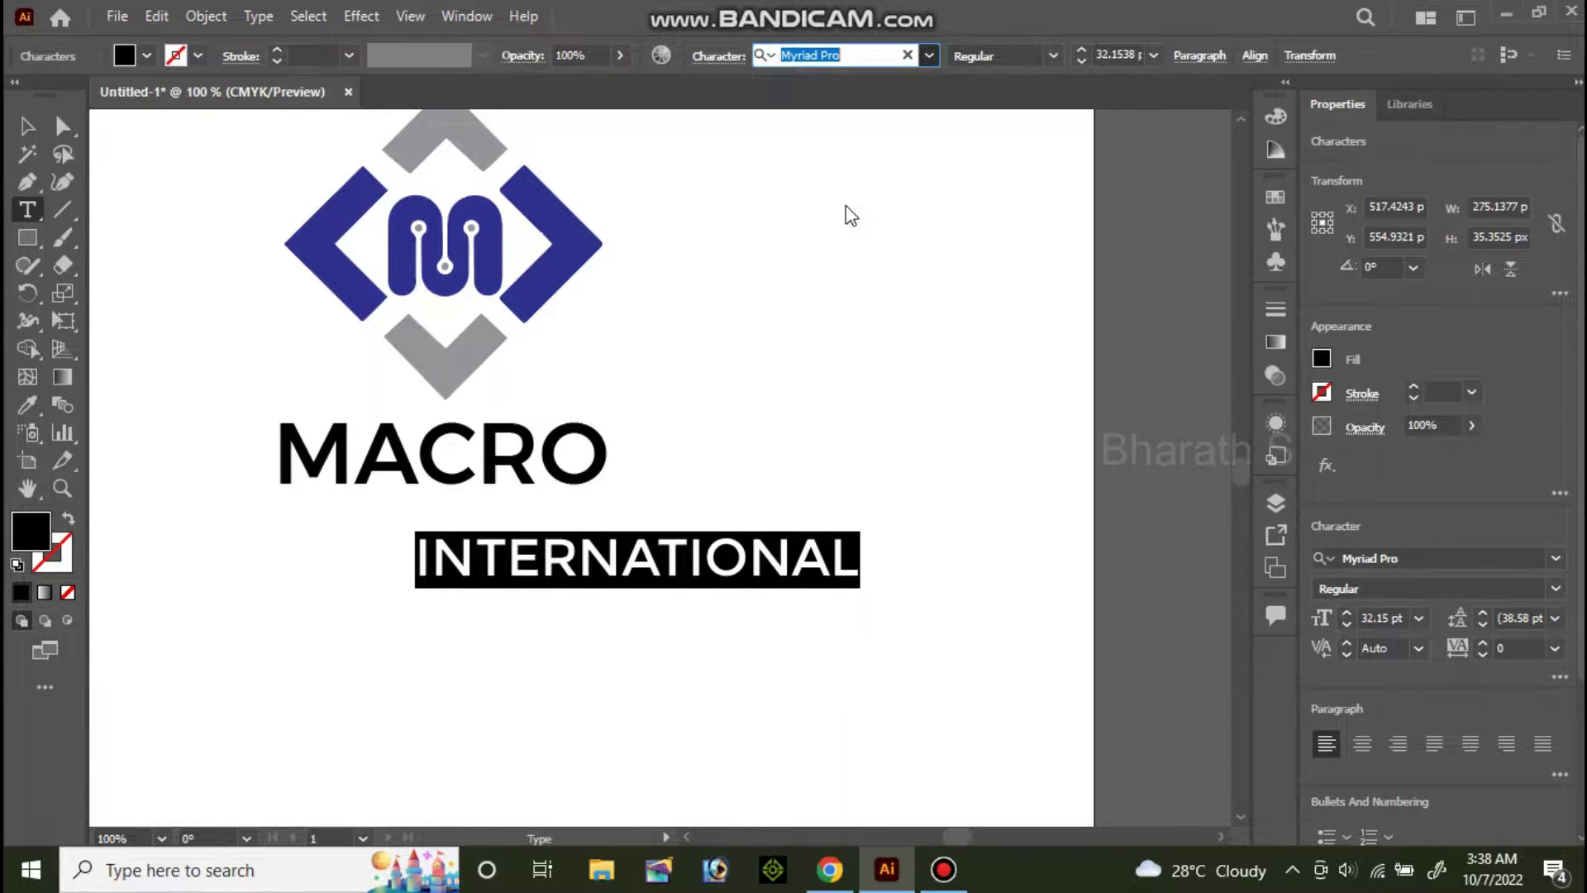
{"action": "left_click", "coordinate": [1053, 56]}
{"action": "left_click", "coordinate": [876, 55]}
{"action": "type", "text": "monts"}
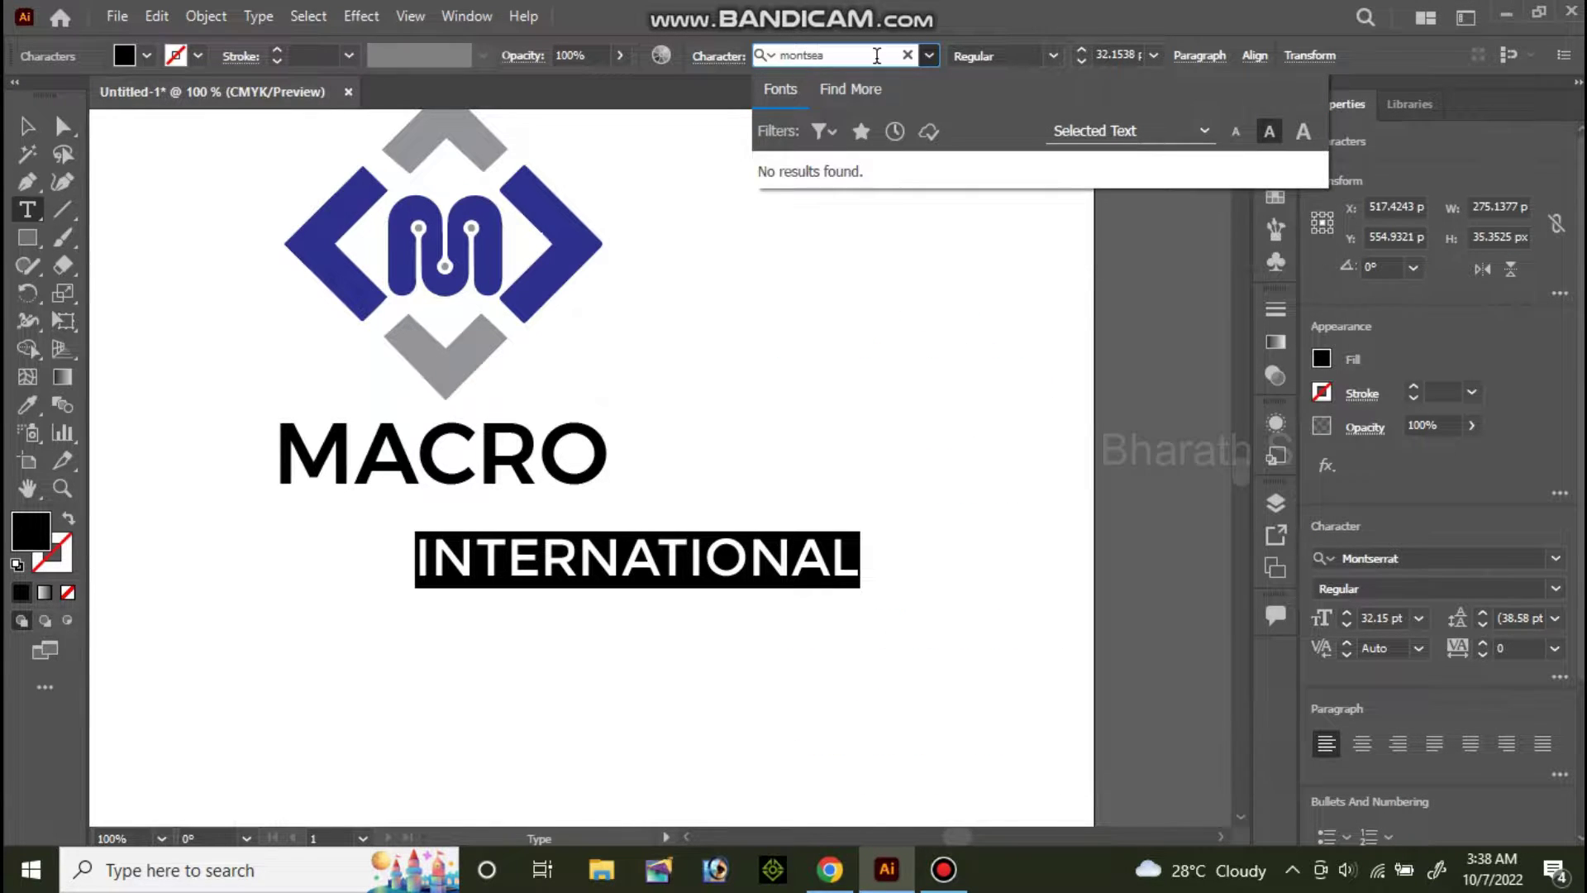
{"action": "type", "text": "e"}
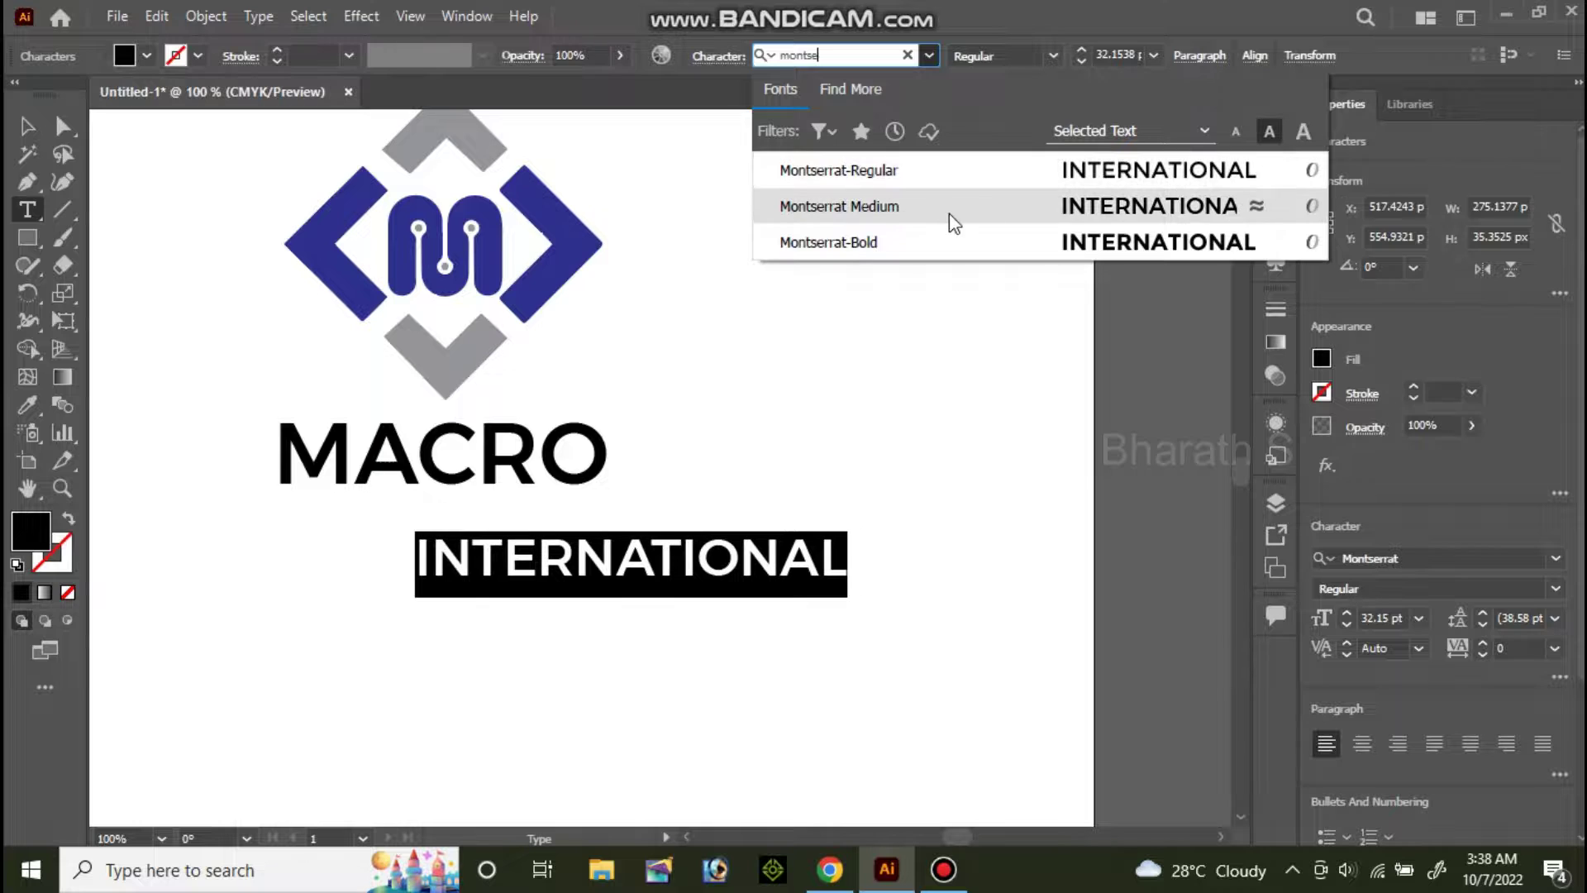
{"action": "left_click", "coordinate": [971, 174]}
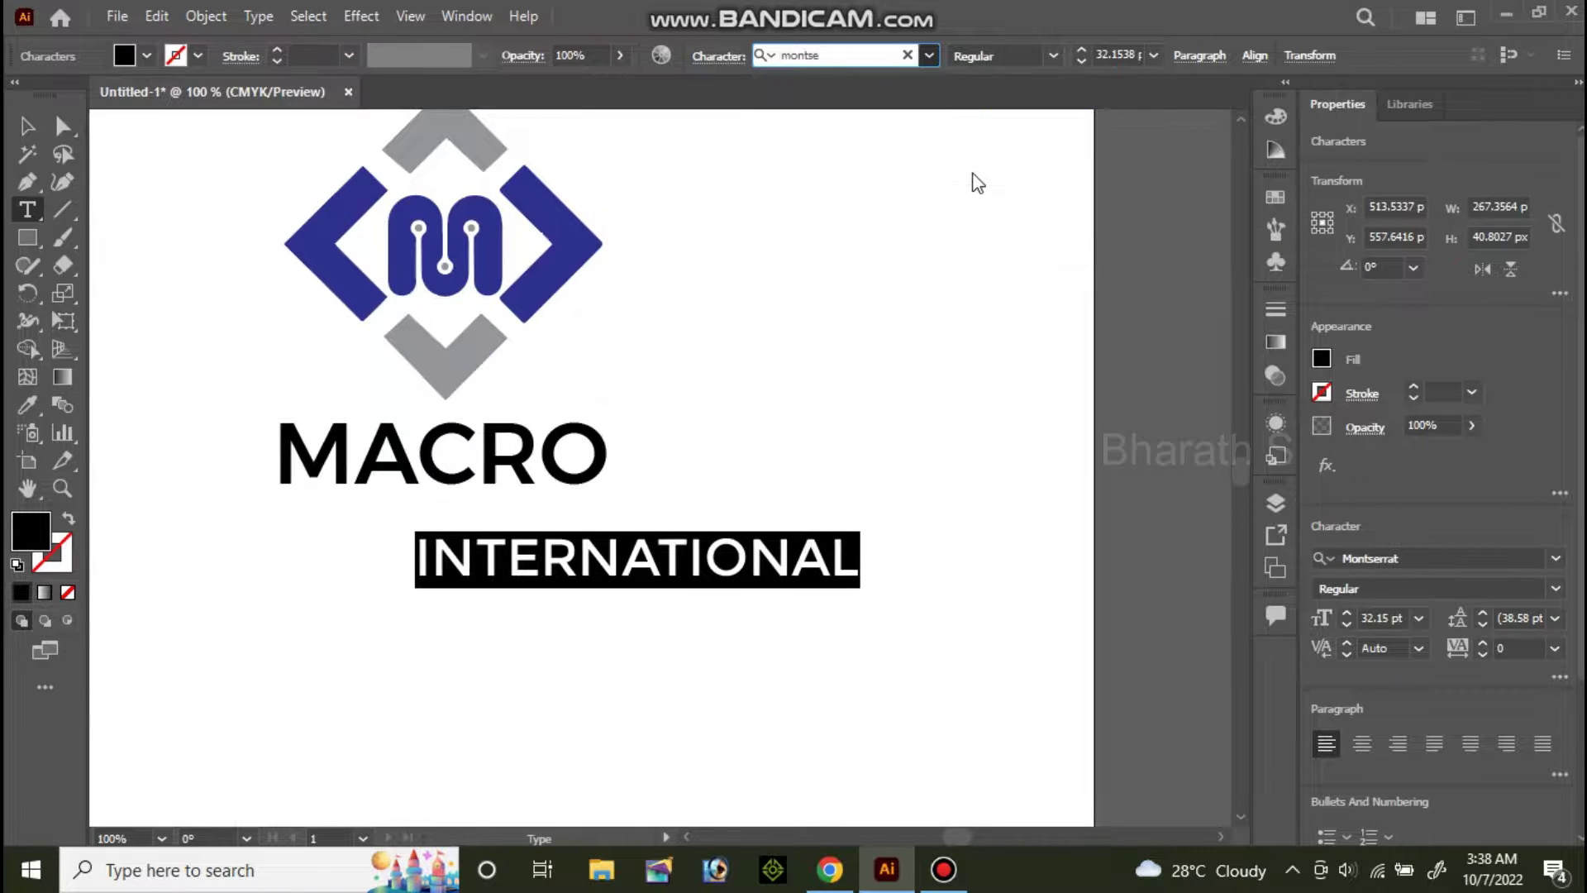
Set INTERNATIONAL in Open Sans Regular
{"action": "left_click", "coordinate": [929, 56]}
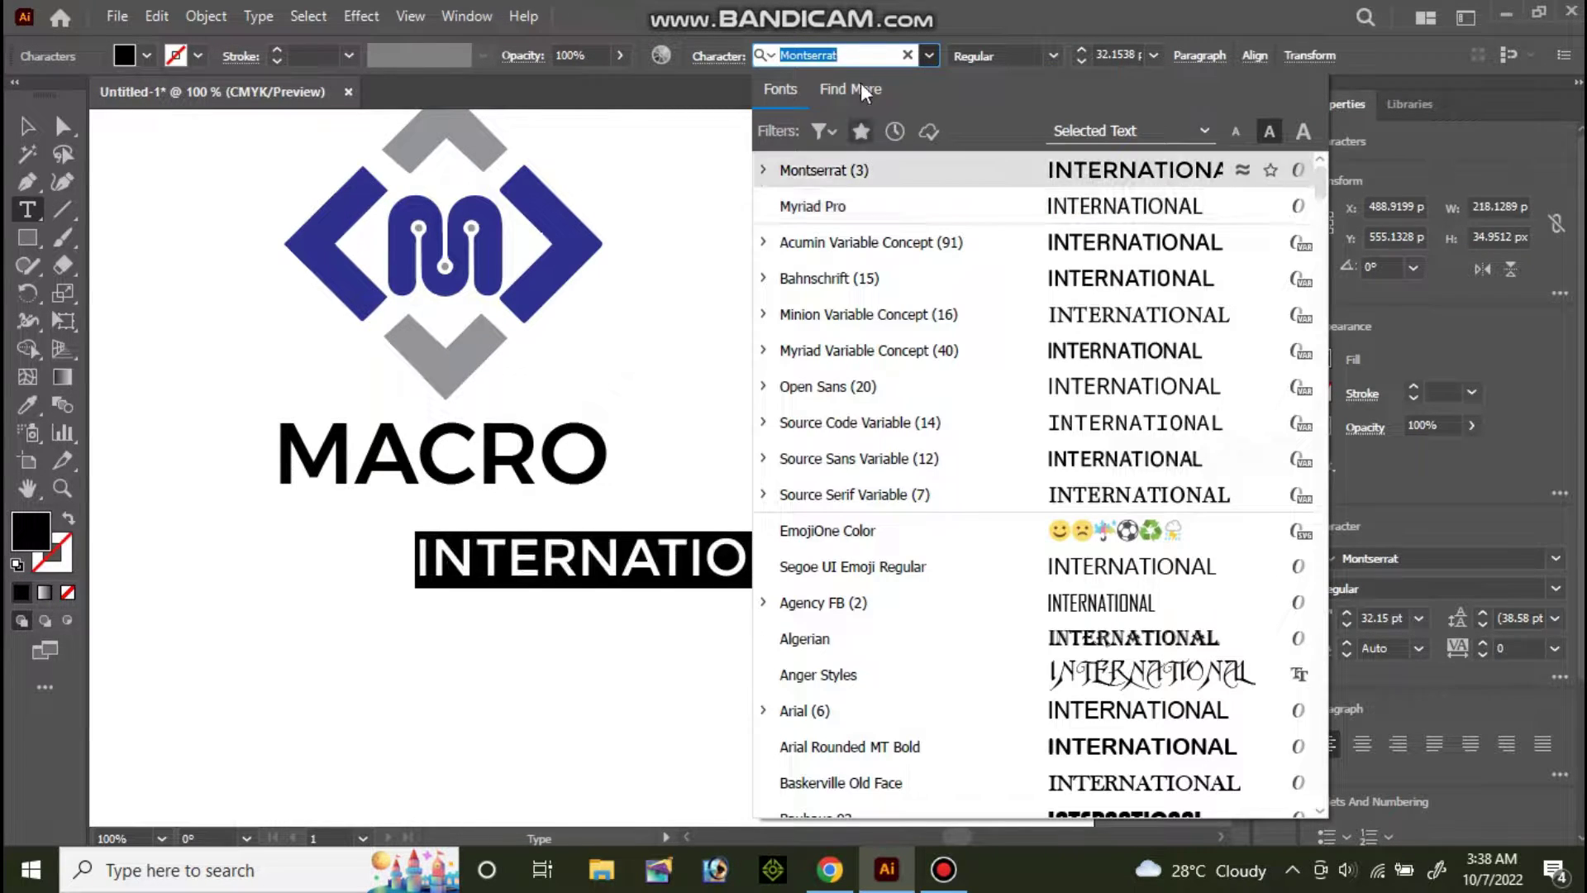
{"action": "left_click", "coordinate": [785, 55]}
{"action": "type", "text": "c"}
{"action": "type", "text": "pen sans"}
{"action": "key", "text": "Return"}
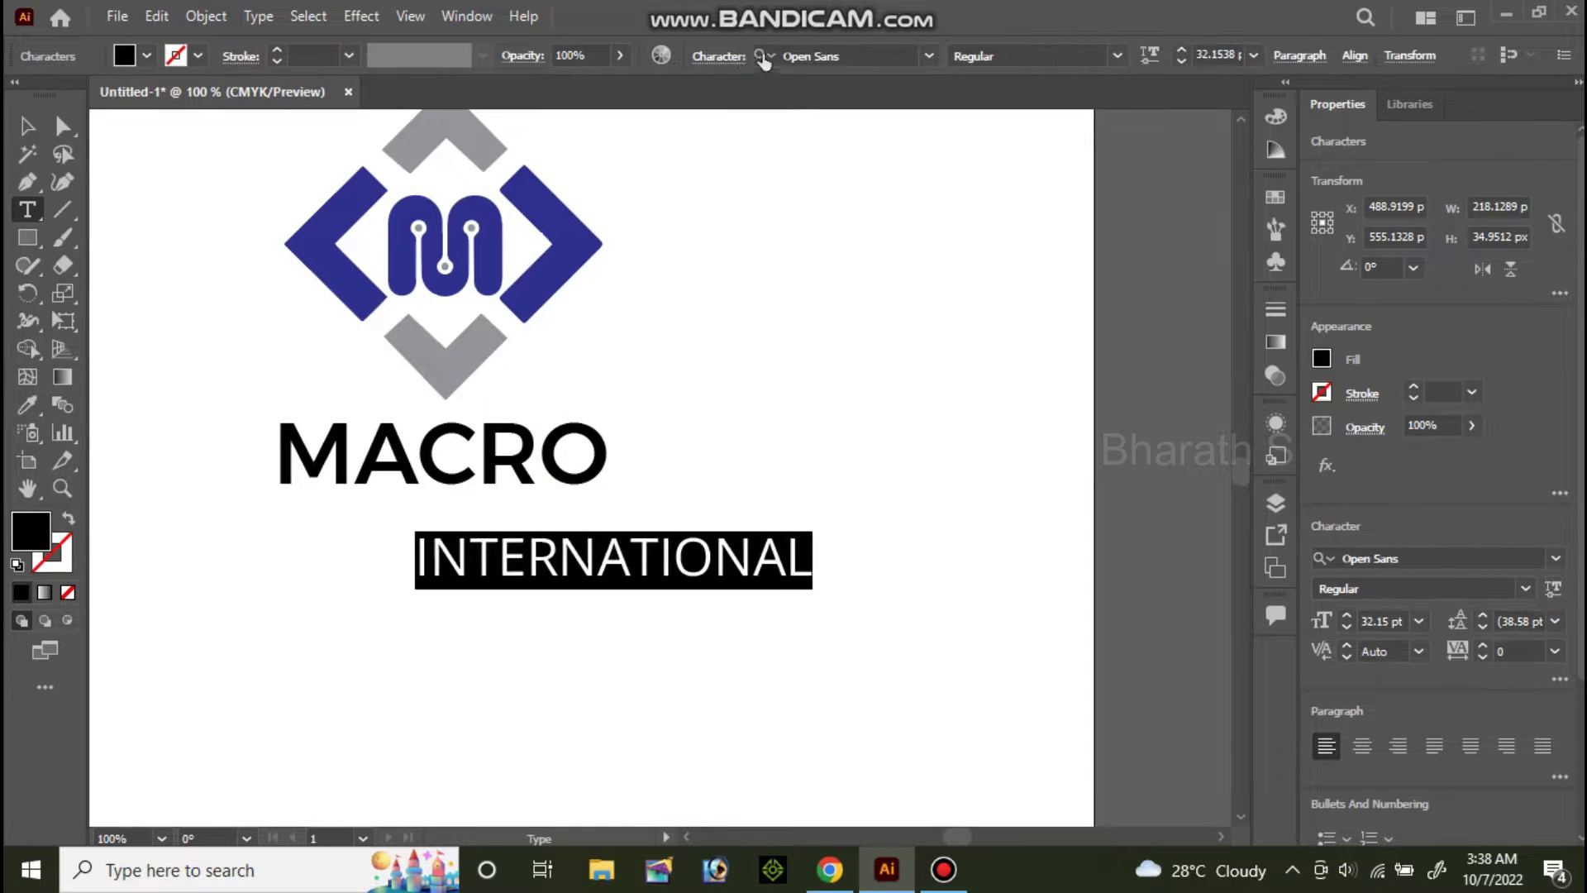
{"action": "left_click", "coordinate": [28, 128]}
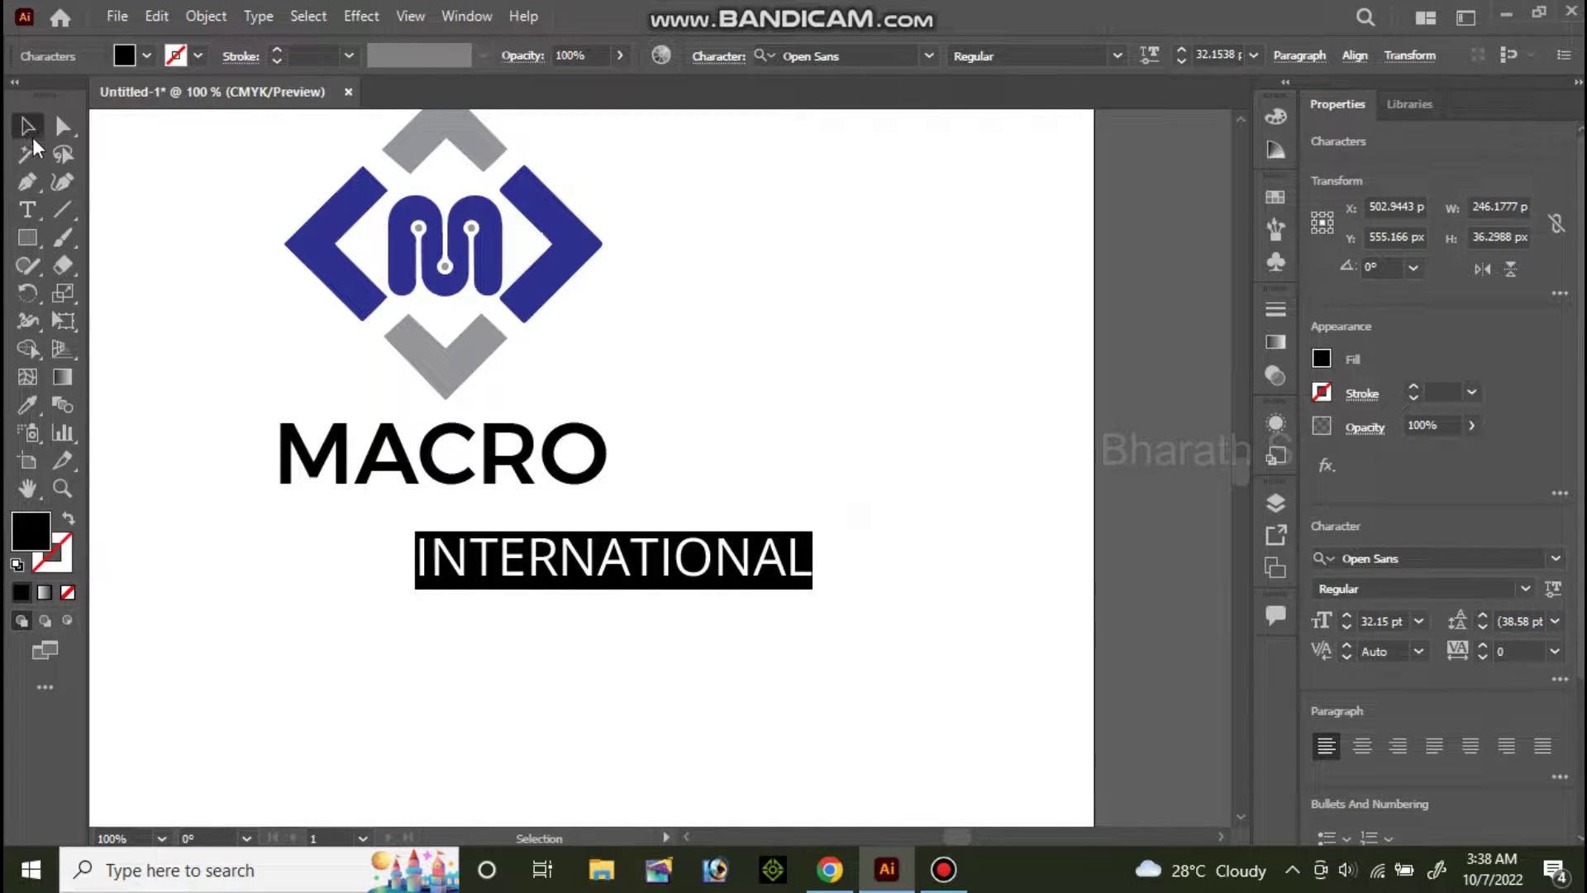
Move INTERNATIONAL under MACRO and shrink it slightly about its centre
{"action": "left_click", "coordinate": [596, 481], "text": "shift"}
{"action": "left_click", "coordinate": [884, 447]}
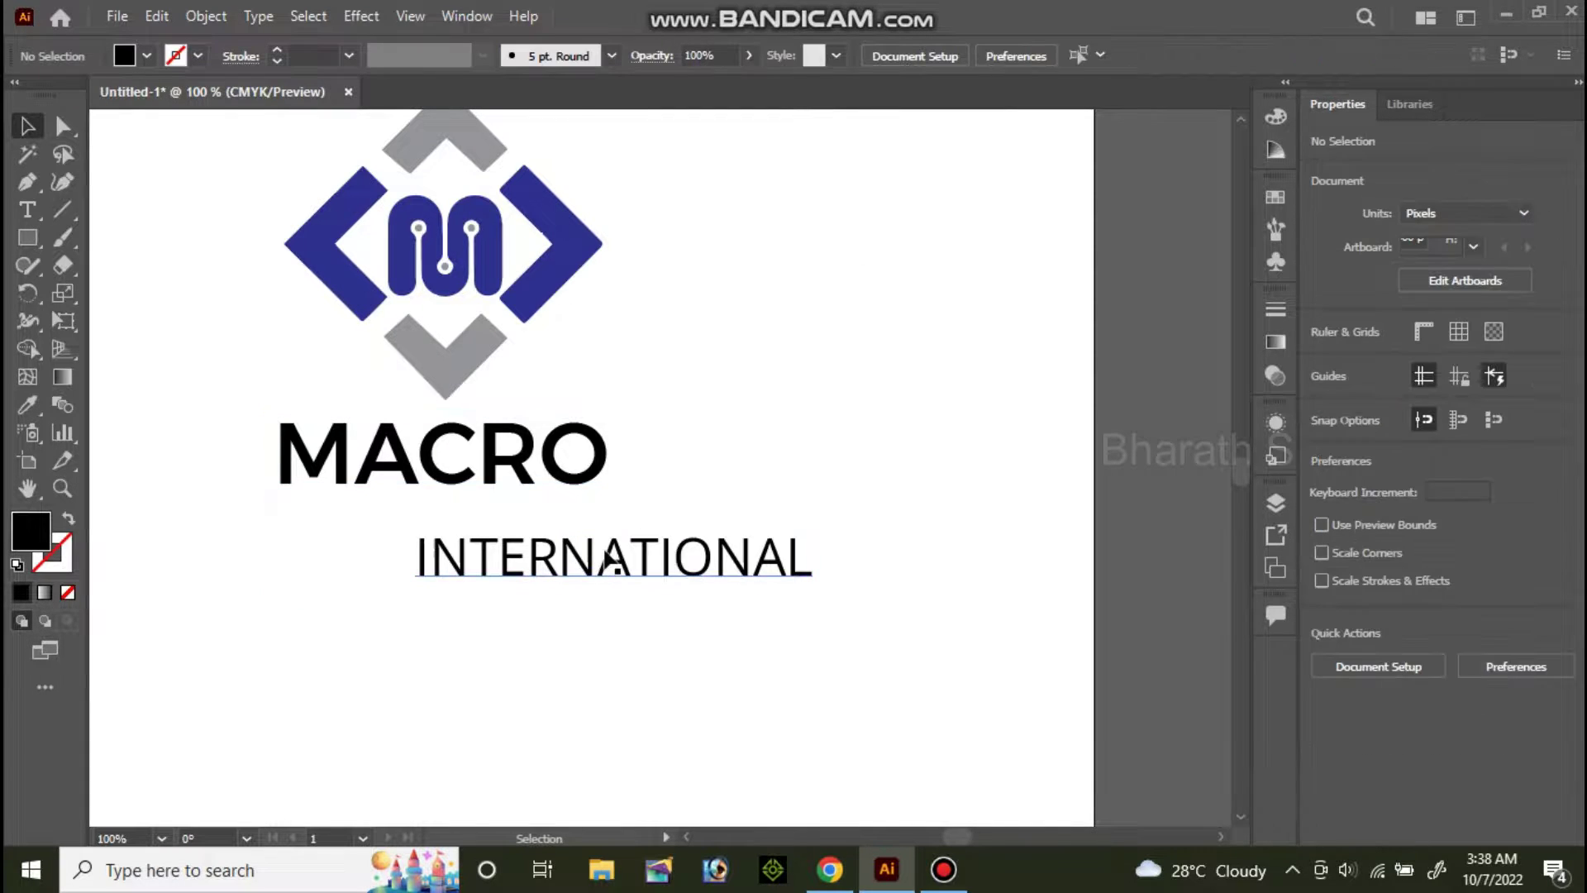
{"action": "scroll", "coordinate": [595, 547], "scroll_direction": "up", "scroll_amount": 1, "text": "alt"}
{"action": "left_click", "coordinate": [638, 570]}
{"action": "left_click_drag", "start_coordinate": [376, 571], "coordinate": [500, 537]}
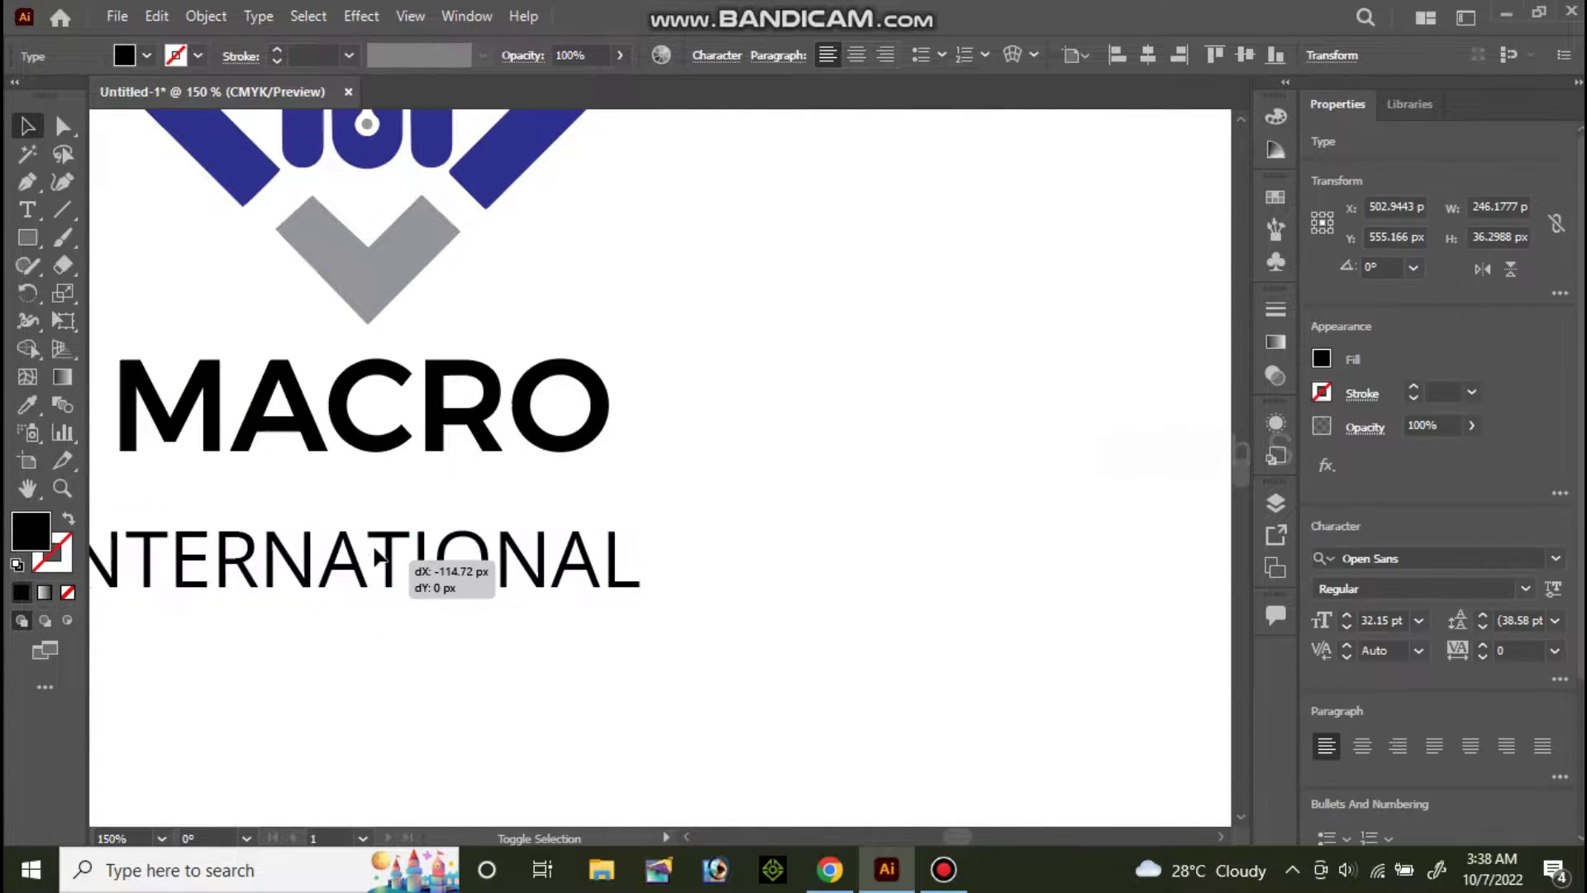
{"action": "scroll", "coordinate": [453, 537], "scroll_direction": "down", "scroll_amount": 3, "text": "alt"}
{"action": "scroll", "coordinate": [500, 537], "scroll_direction": "up", "scroll_amount": 2, "text": "alt"}
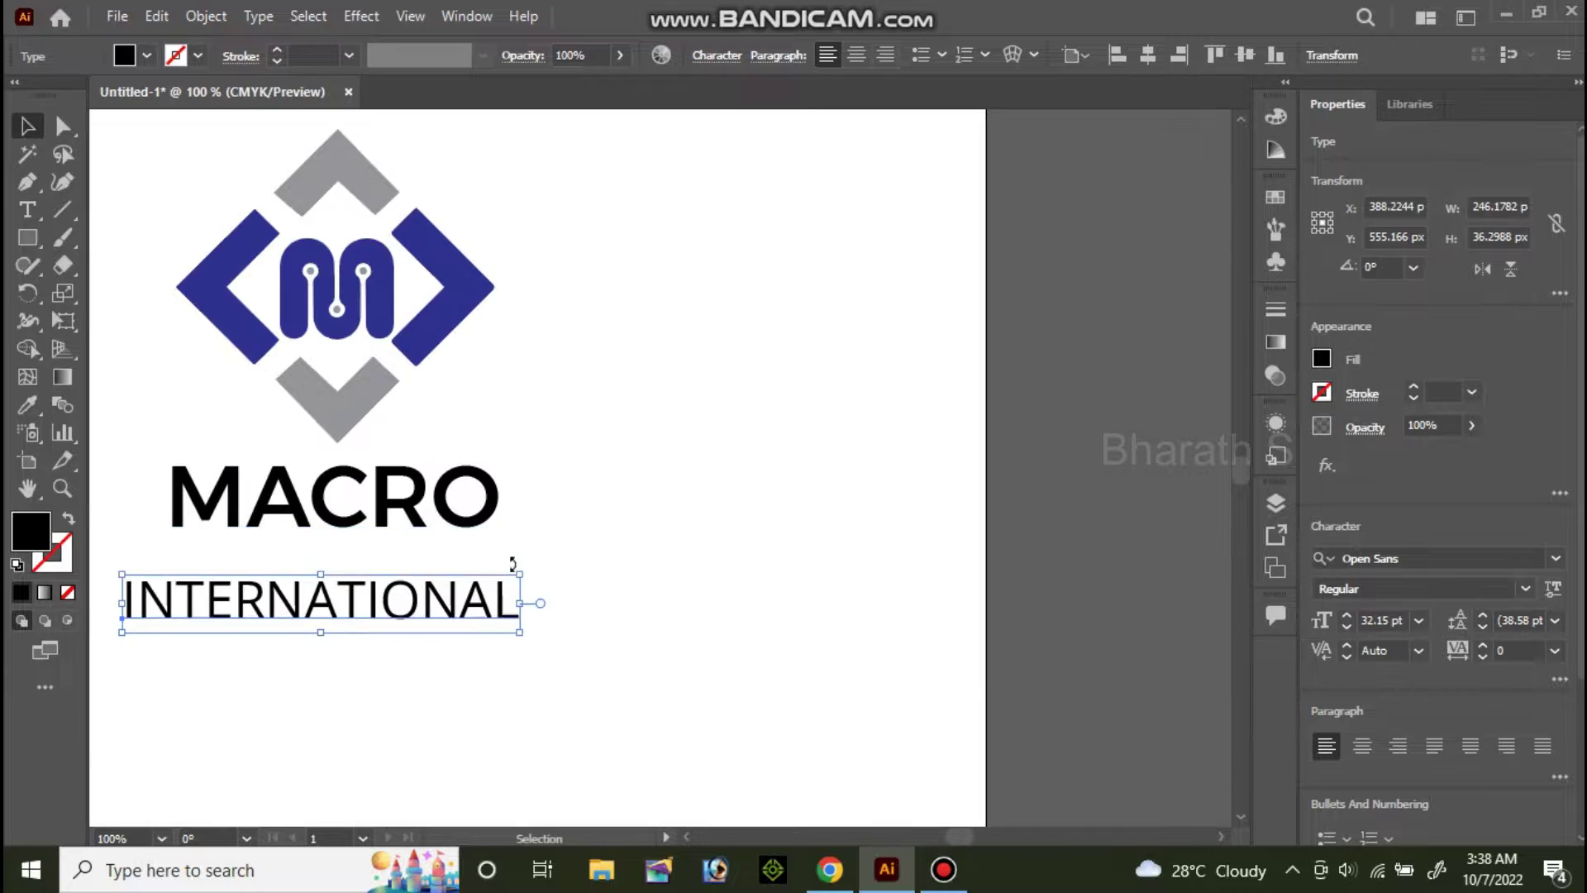
{"action": "left_click_drag", "start_coordinate": [522, 576], "coordinate": [487, 581], "text": "alt+shift"}
{"action": "left_click", "coordinate": [507, 657]}
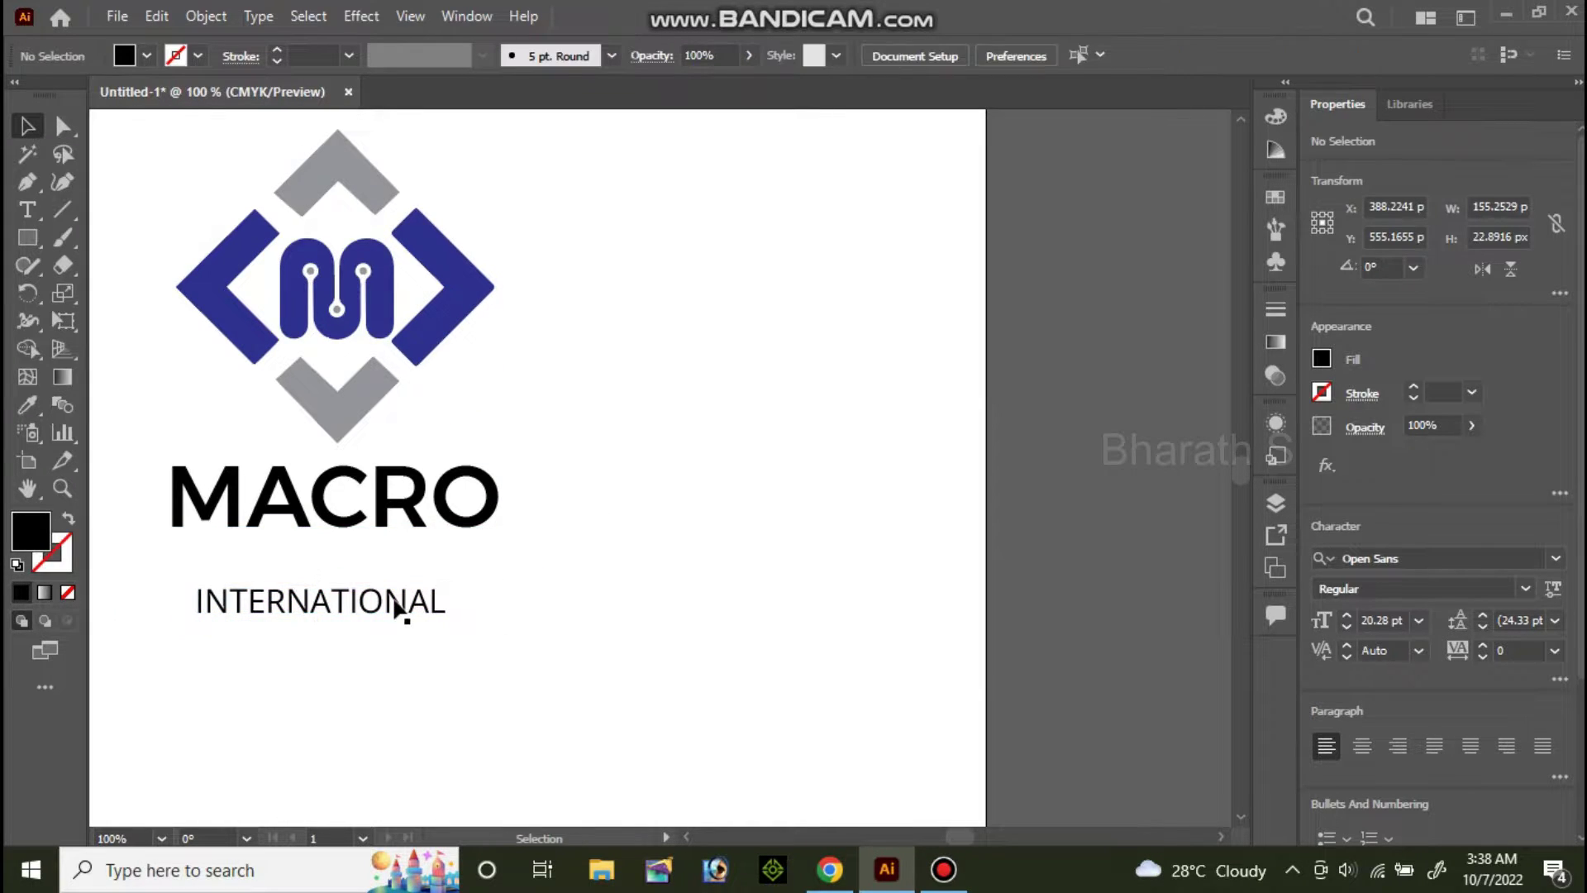
{"action": "left_click", "coordinate": [401, 608]}
Convert both INTERNATIONAL and MACRO to outlines
{"action": "key", "text": "ctrl+shift+o"}
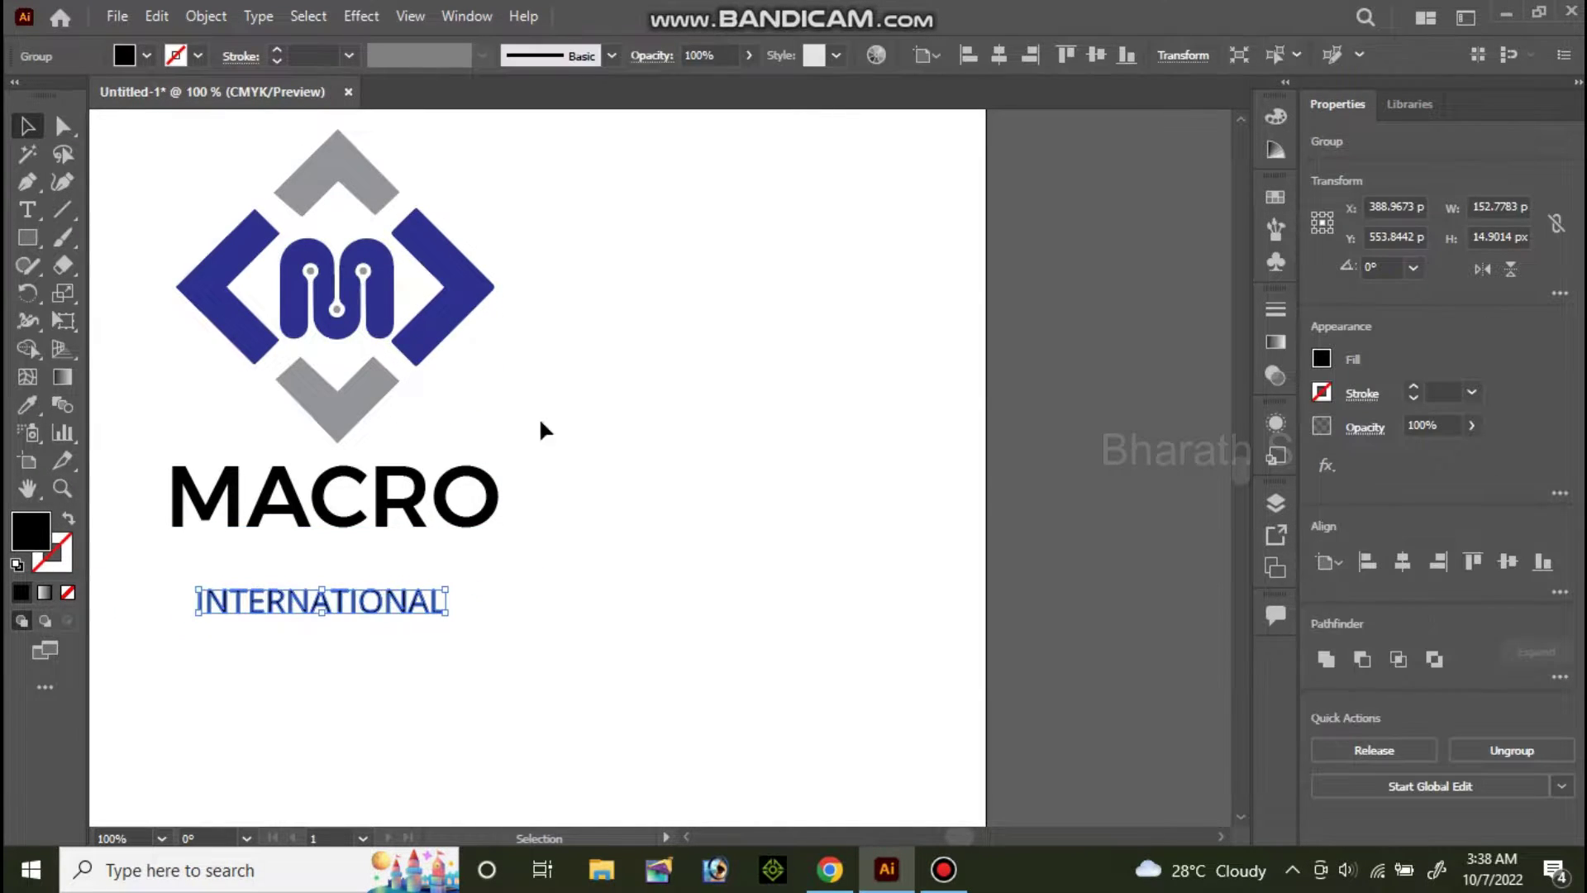
{"action": "left_click", "coordinate": [417, 519]}
{"action": "key", "text": "ctrl+shift+o"}
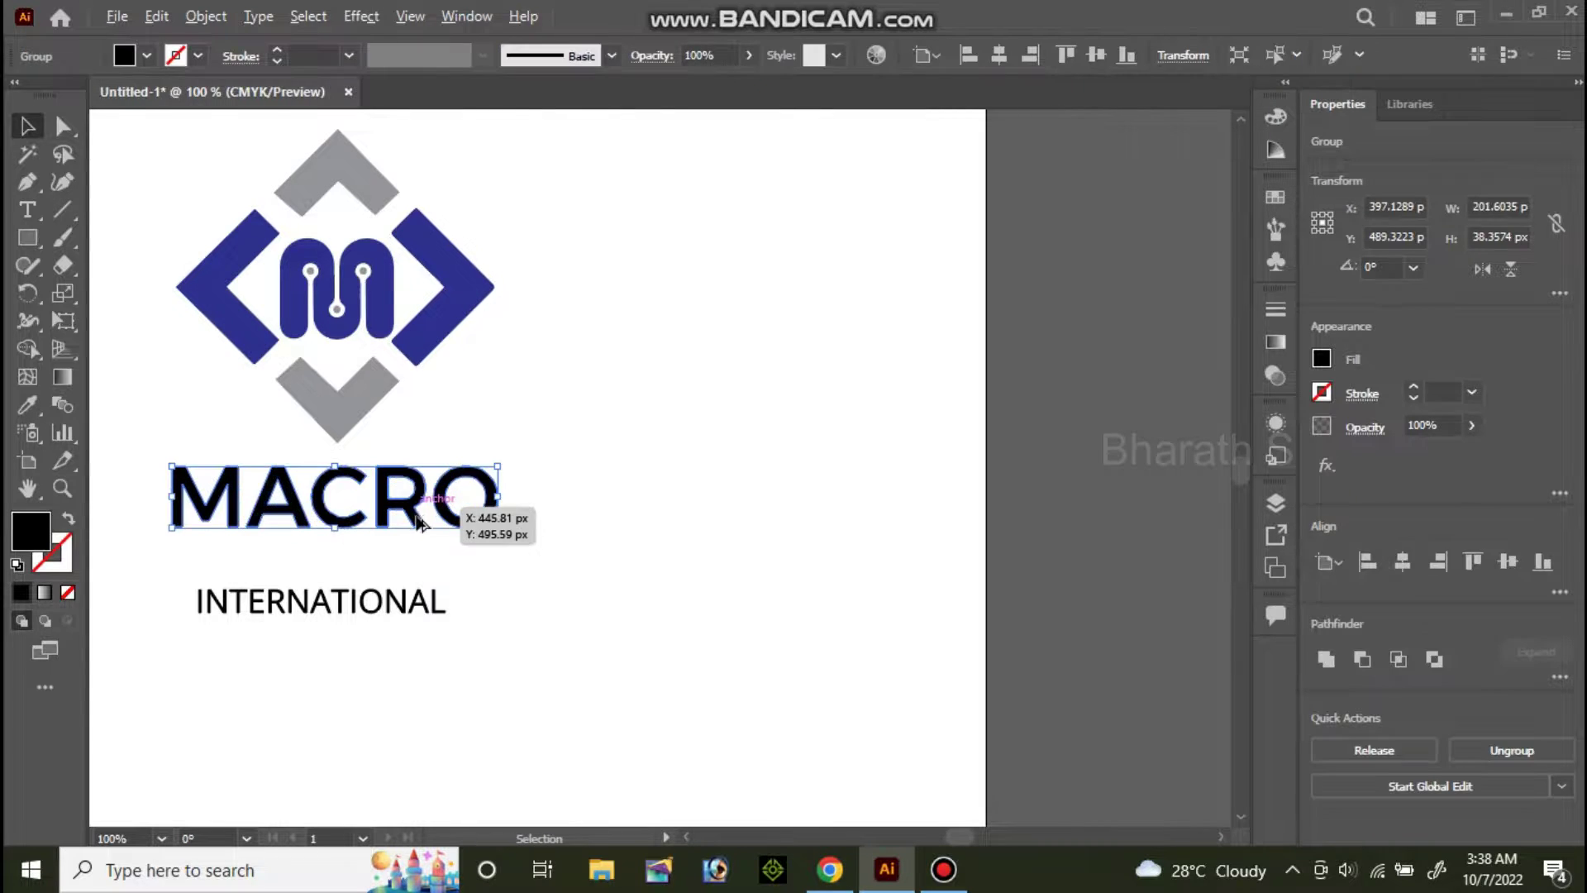
{"action": "scroll", "coordinate": [417, 519], "scroll_direction": "up", "scroll_amount": 2, "text": "alt"}
{"action": "left_click_drag", "start_coordinate": [698, 590], "coordinate": [1061, 501]}
Centre INTERNATIONAL horizontally under MACRO and move it up just beneath
{"action": "left_click", "coordinate": [919, 653]}
{"action": "left_click", "coordinate": [384, 611]}
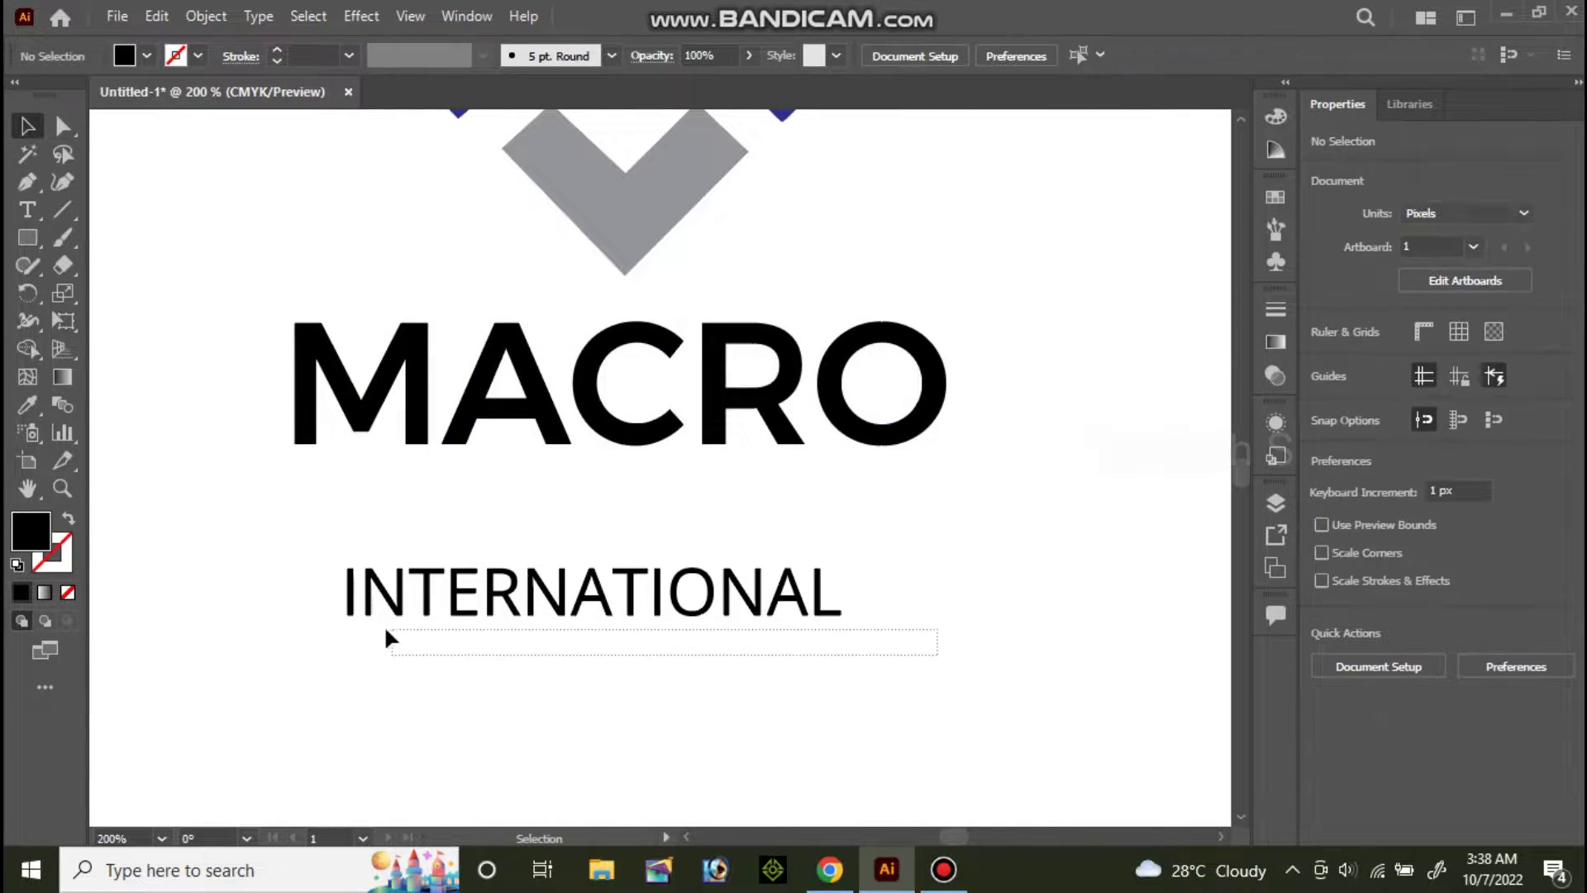
{"action": "left_click", "coordinate": [622, 439], "text": "shift"}
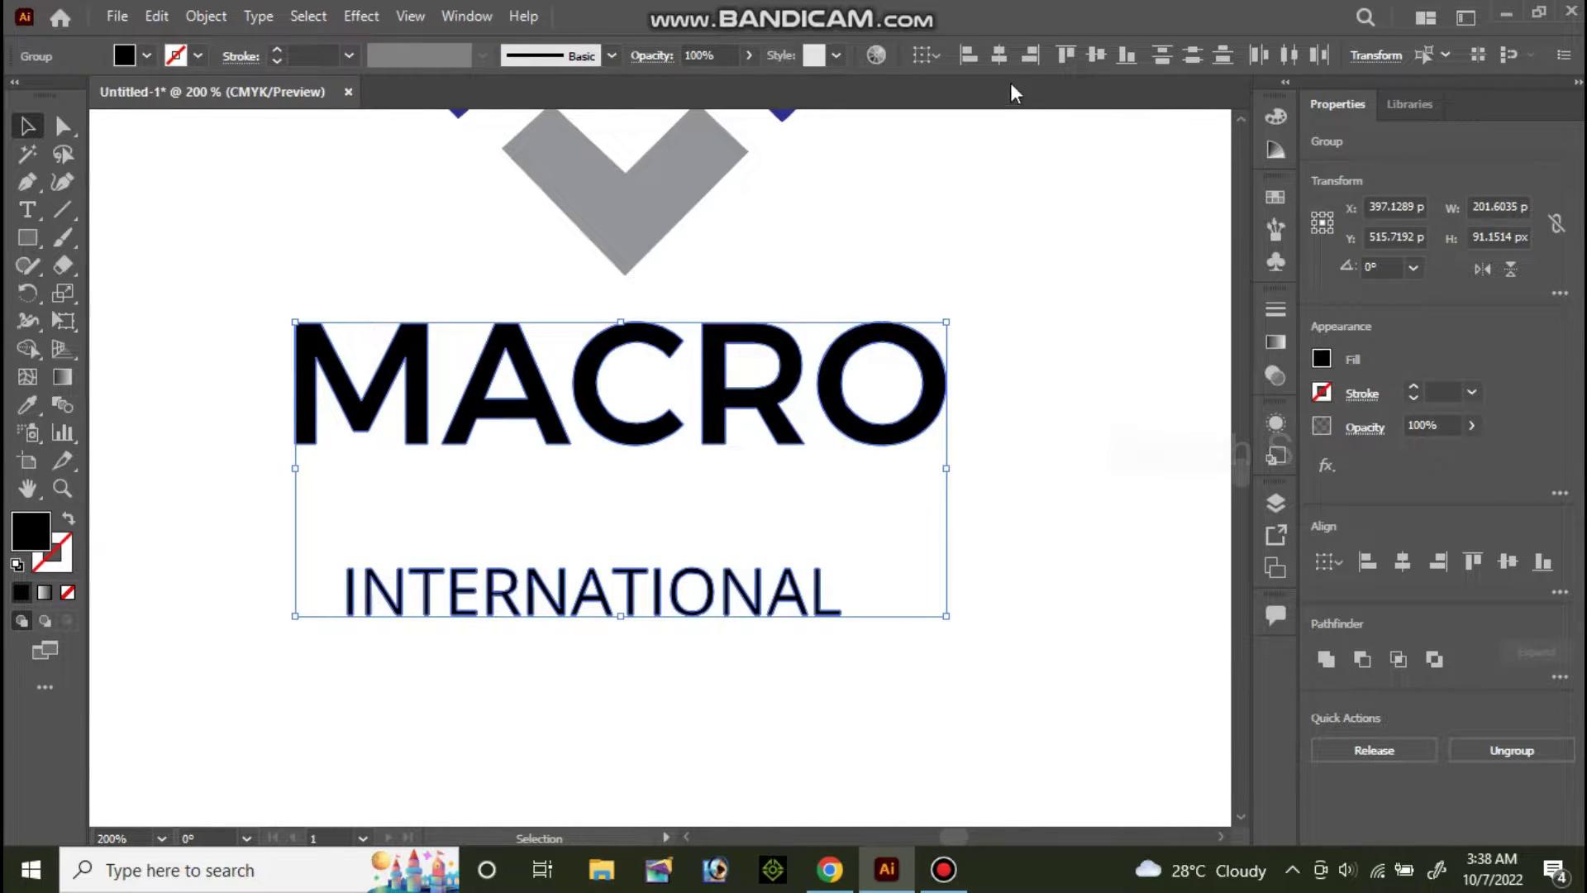
{"action": "left_click", "coordinate": [998, 56]}
{"action": "left_click", "coordinate": [1109, 351]}
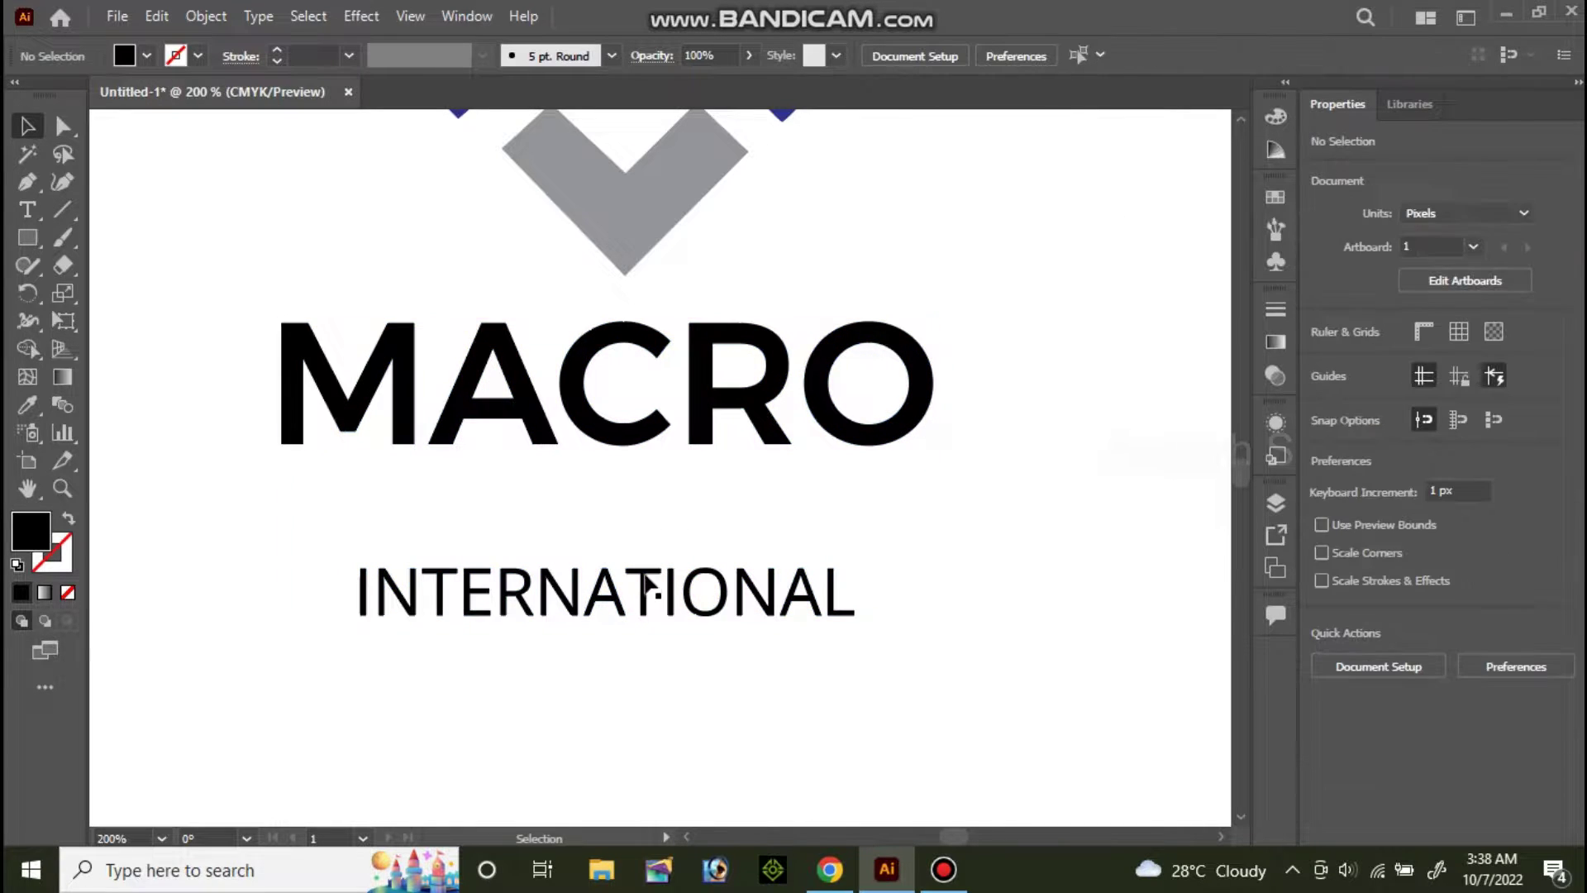
{"action": "left_click", "coordinate": [647, 588]}
{"action": "left_click_drag", "start_coordinate": [647, 589], "coordinate": [647, 502], "text": "shift"}
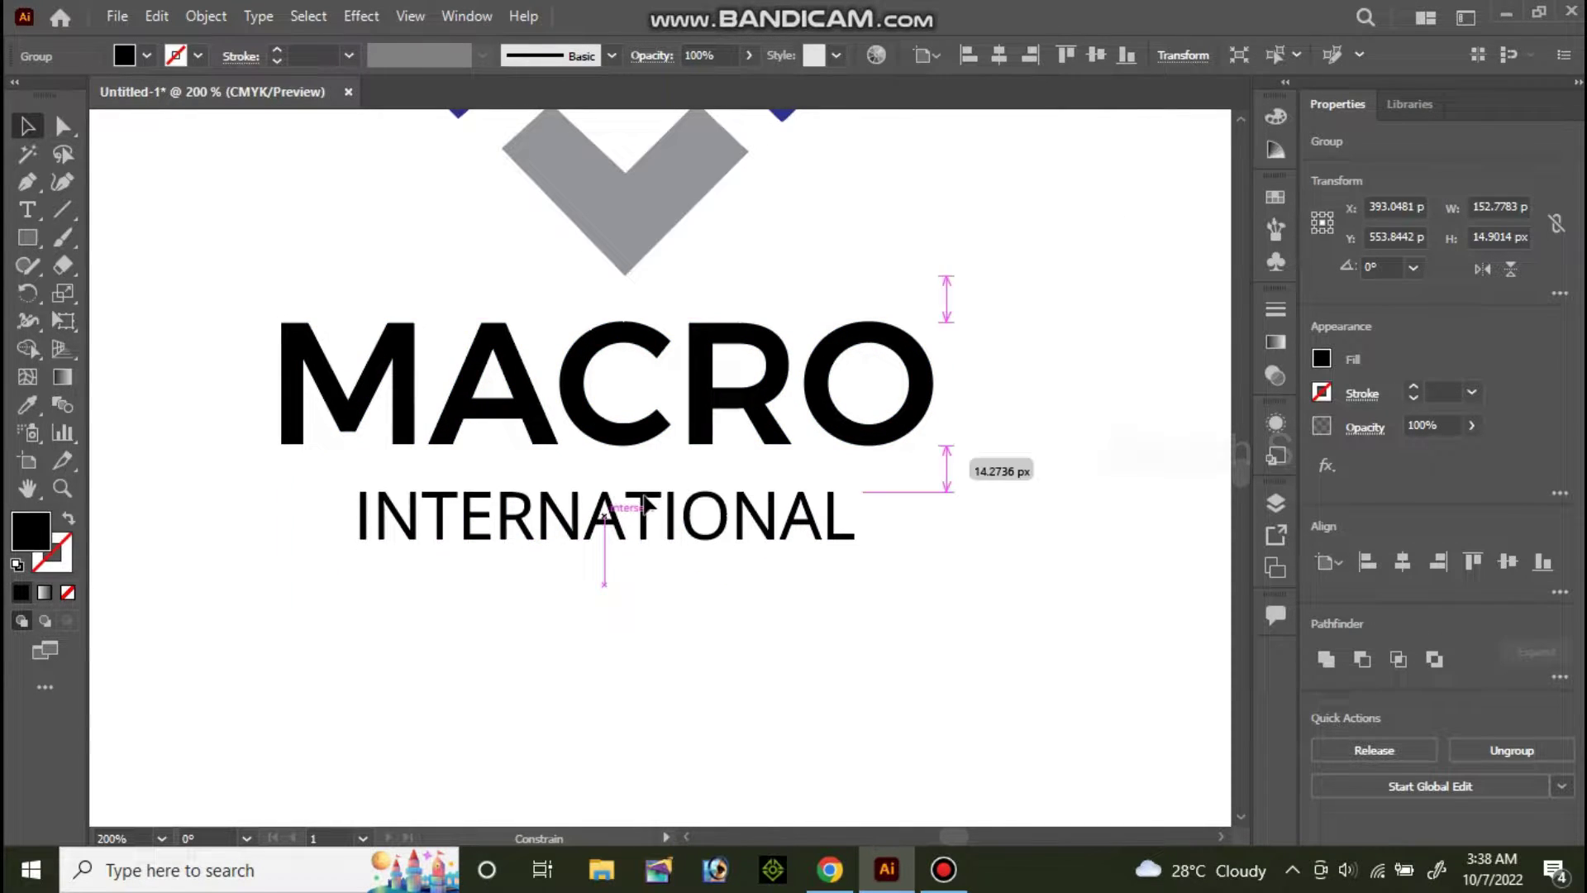
{"action": "scroll", "coordinate": [652, 413], "scroll_direction": "up", "scroll_amount": 2, "text": "alt"}
Fill MACRO with the logo's dark blue using the Eyedropper
{"action": "scroll", "coordinate": [656, 413], "scroll_direction": "down", "scroll_amount": 3, "text": "alt"}
{"action": "left_click", "coordinate": [655, 407]}
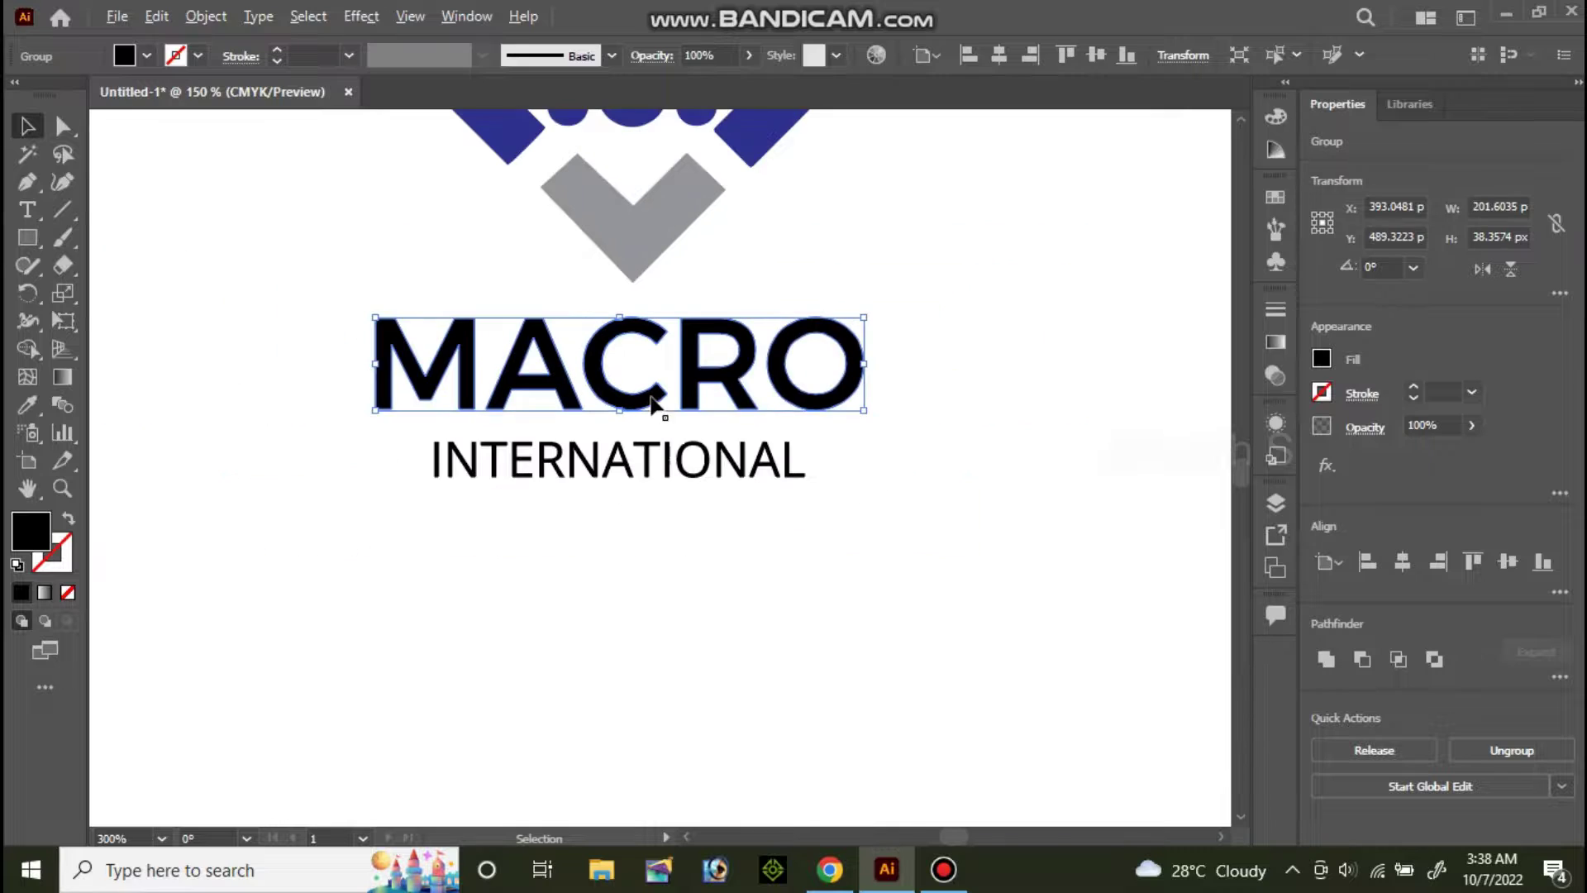
{"action": "key", "text": "i"}
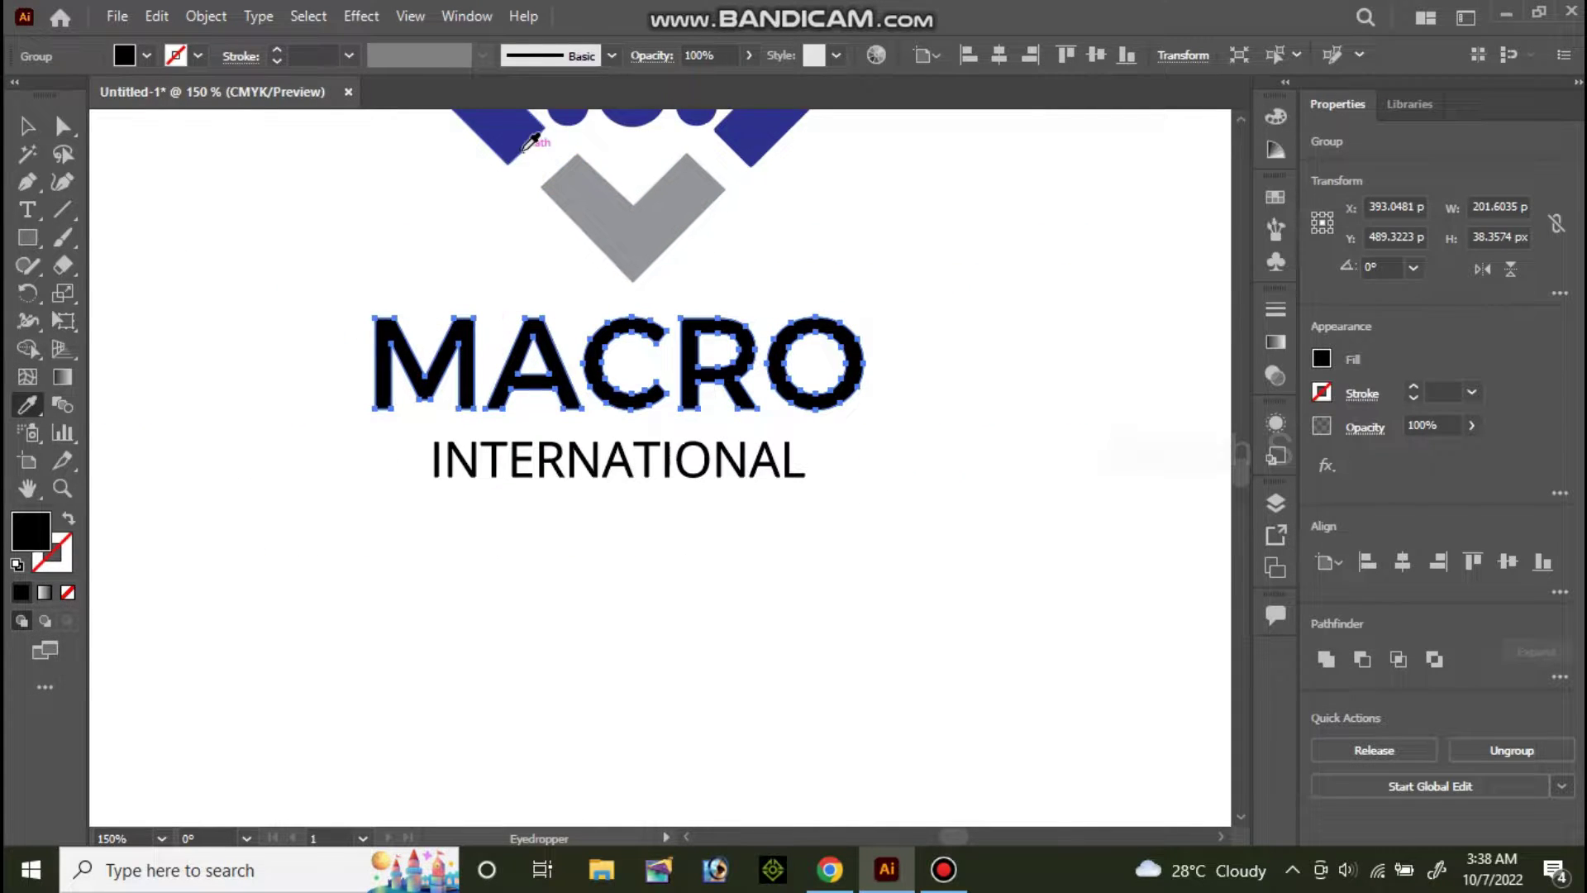
{"action": "left_click", "coordinate": [533, 135]}
{"action": "left_click", "coordinate": [28, 126]}
Fill INTERNATIONAL with the grey sampled from the logo's chevron
{"action": "left_click", "coordinate": [975, 626]}
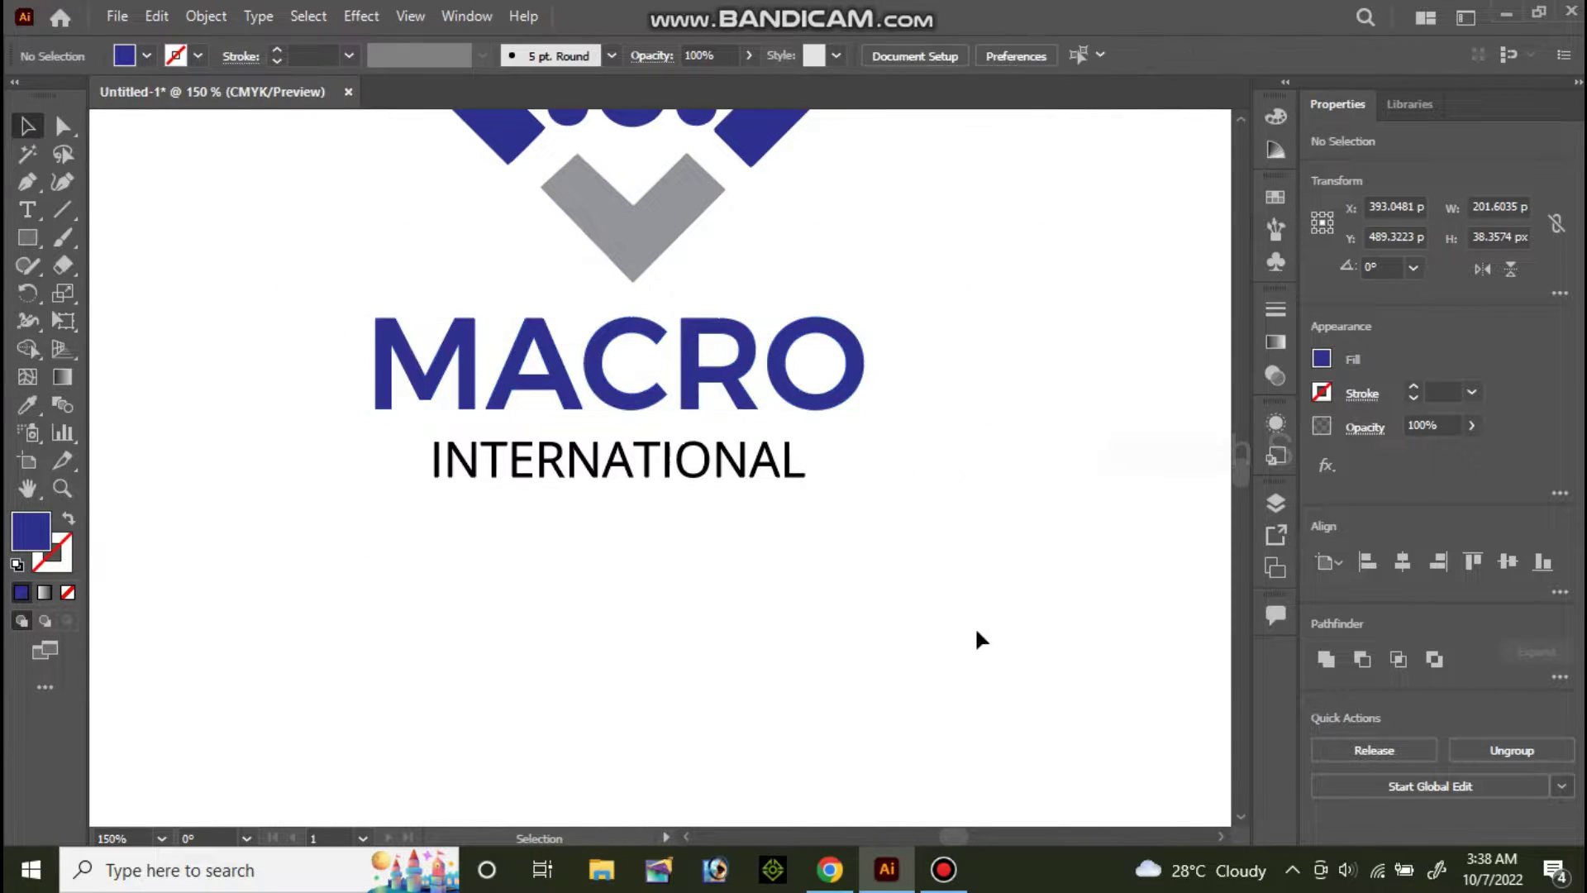
{"action": "left_click_drag", "start_coordinate": [929, 610], "coordinate": [275, 440]}
{"action": "left_click", "coordinate": [16, 405]}
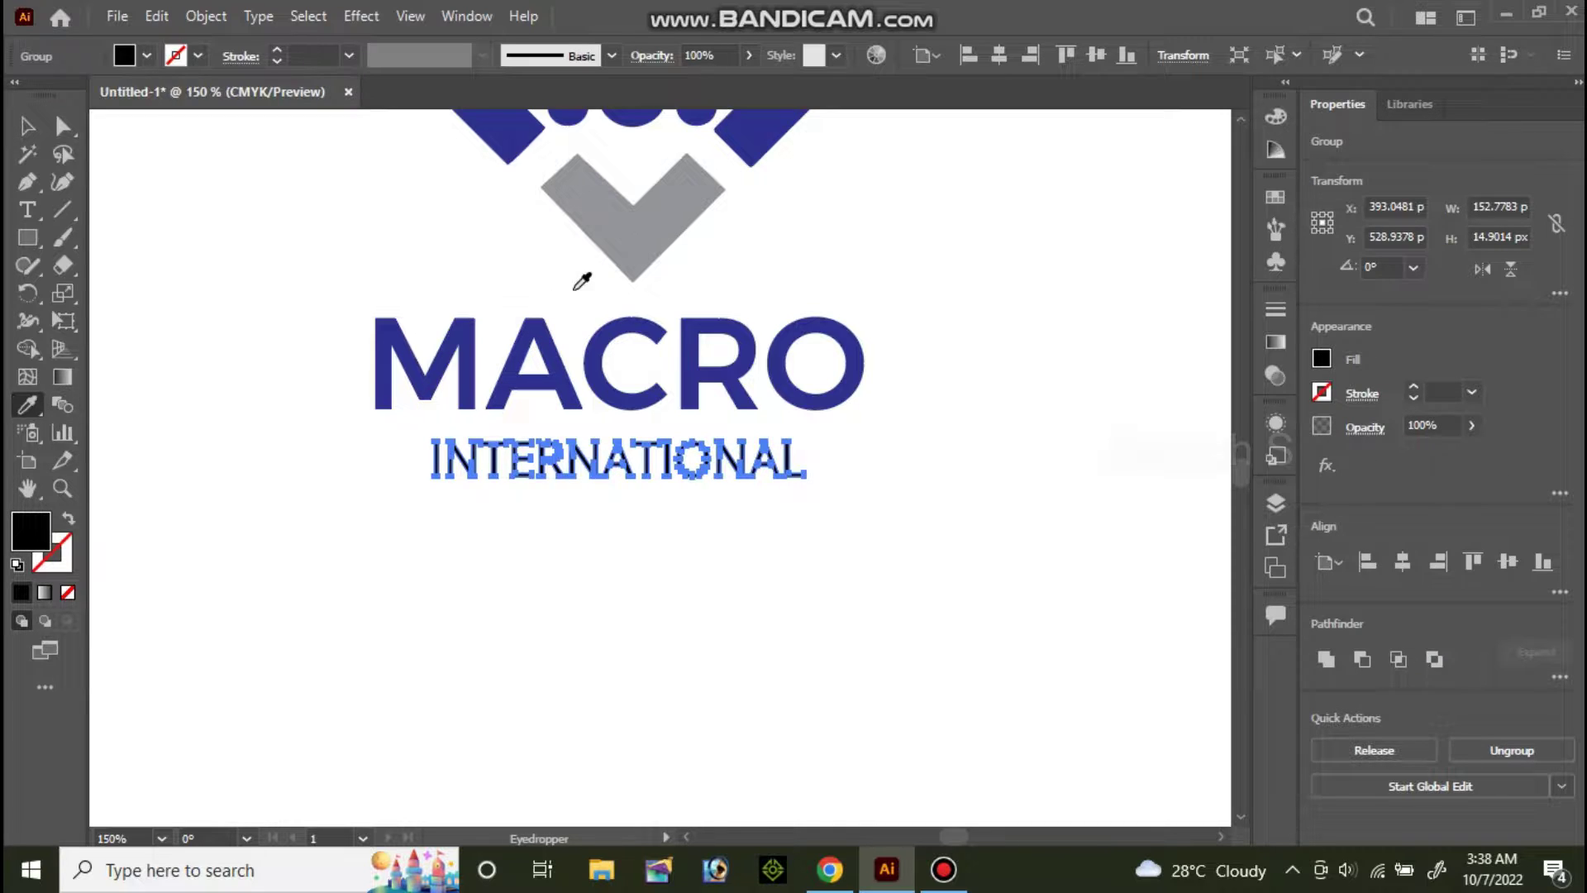
{"action": "left_click", "coordinate": [603, 219]}
{"action": "left_click", "coordinate": [31, 129]}
{"action": "left_click", "coordinate": [774, 433]}
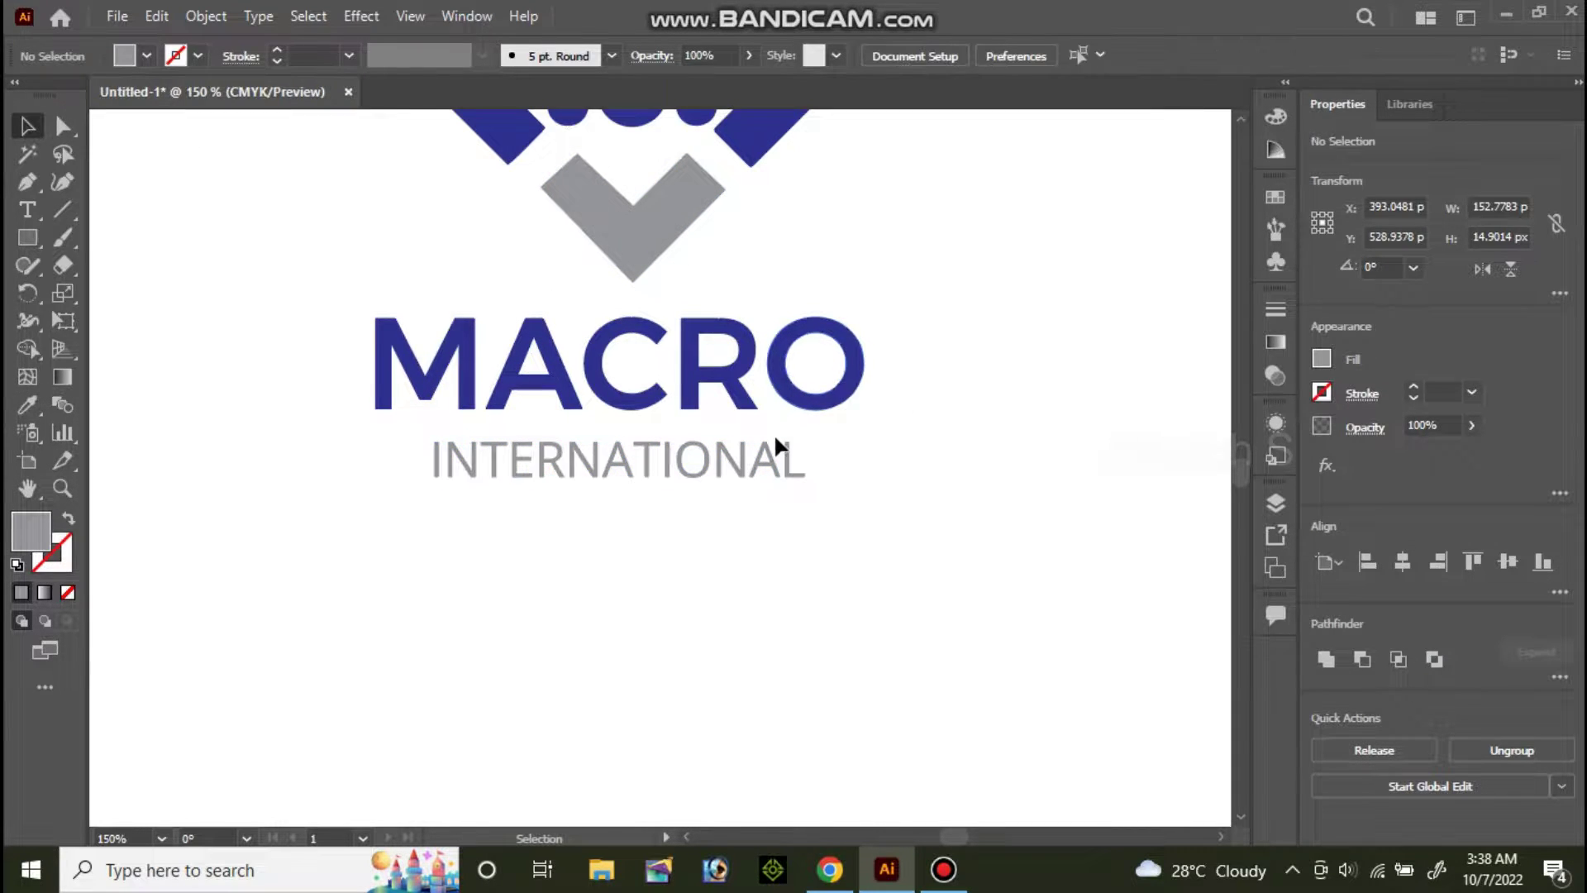
{"action": "scroll", "coordinate": [773, 434], "scroll_direction": "down", "scroll_amount": 1, "text": "alt"}
{"action": "scroll", "coordinate": [620, 364], "scroll_direction": "up", "scroll_amount": 2, "text": "alt"}
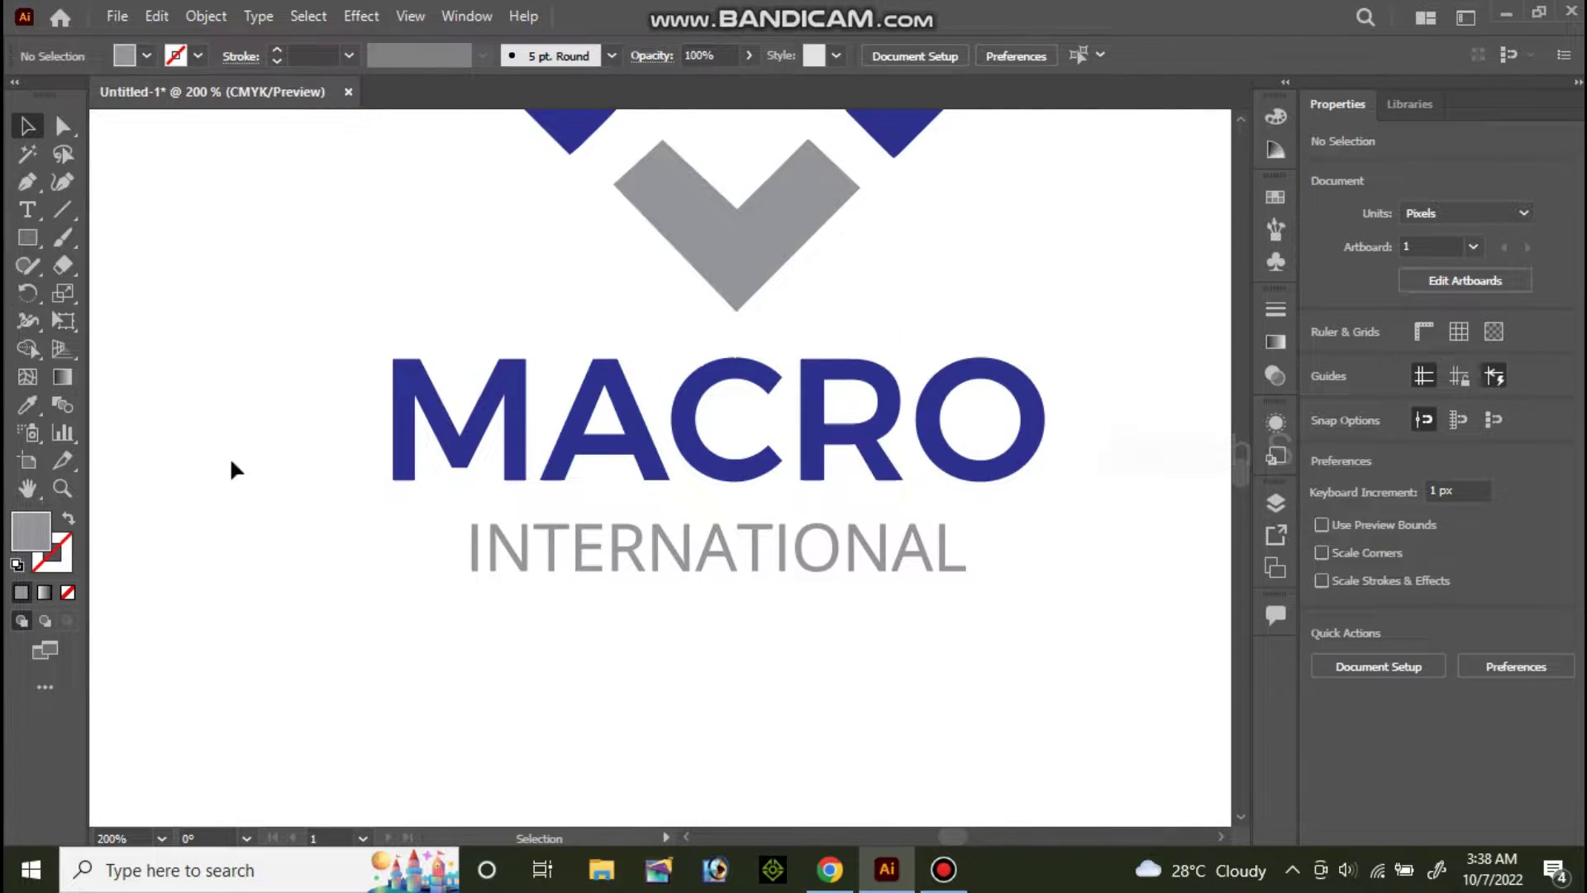
Draw a short horizontal line with the Pen tool left of INTERNATIONAL
{"action": "key", "text": "p"}
{"action": "scroll", "coordinate": [417, 562], "scroll_direction": "up", "scroll_amount": 1}
{"action": "scroll", "coordinate": [419, 592], "scroll_direction": "up", "scroll_amount": 2, "text": "alt"}
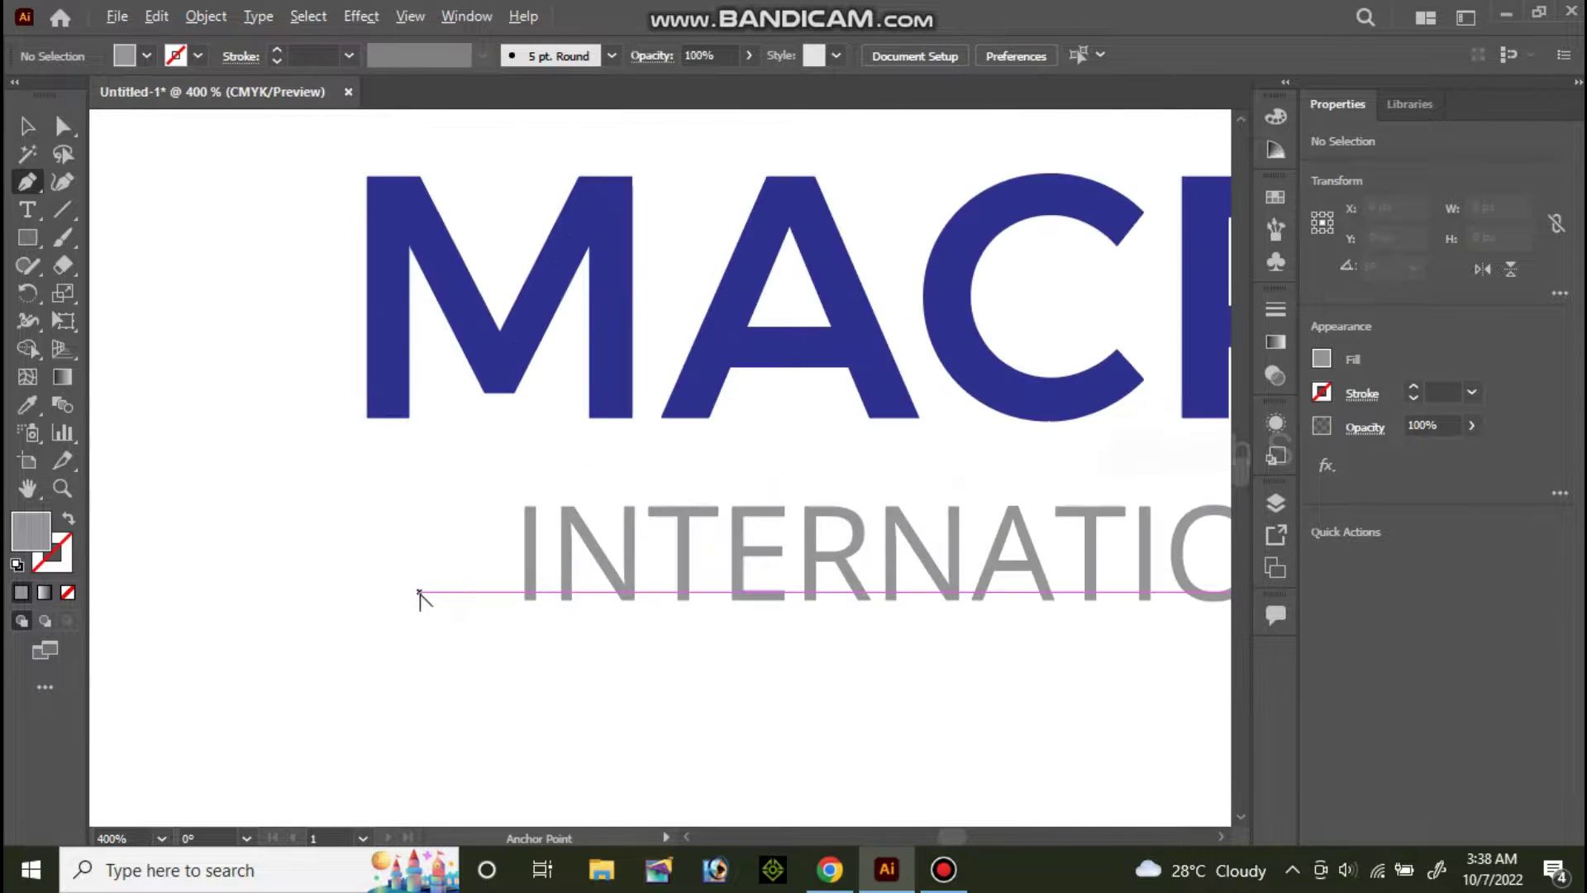
{"action": "left_click", "coordinate": [367, 553]}
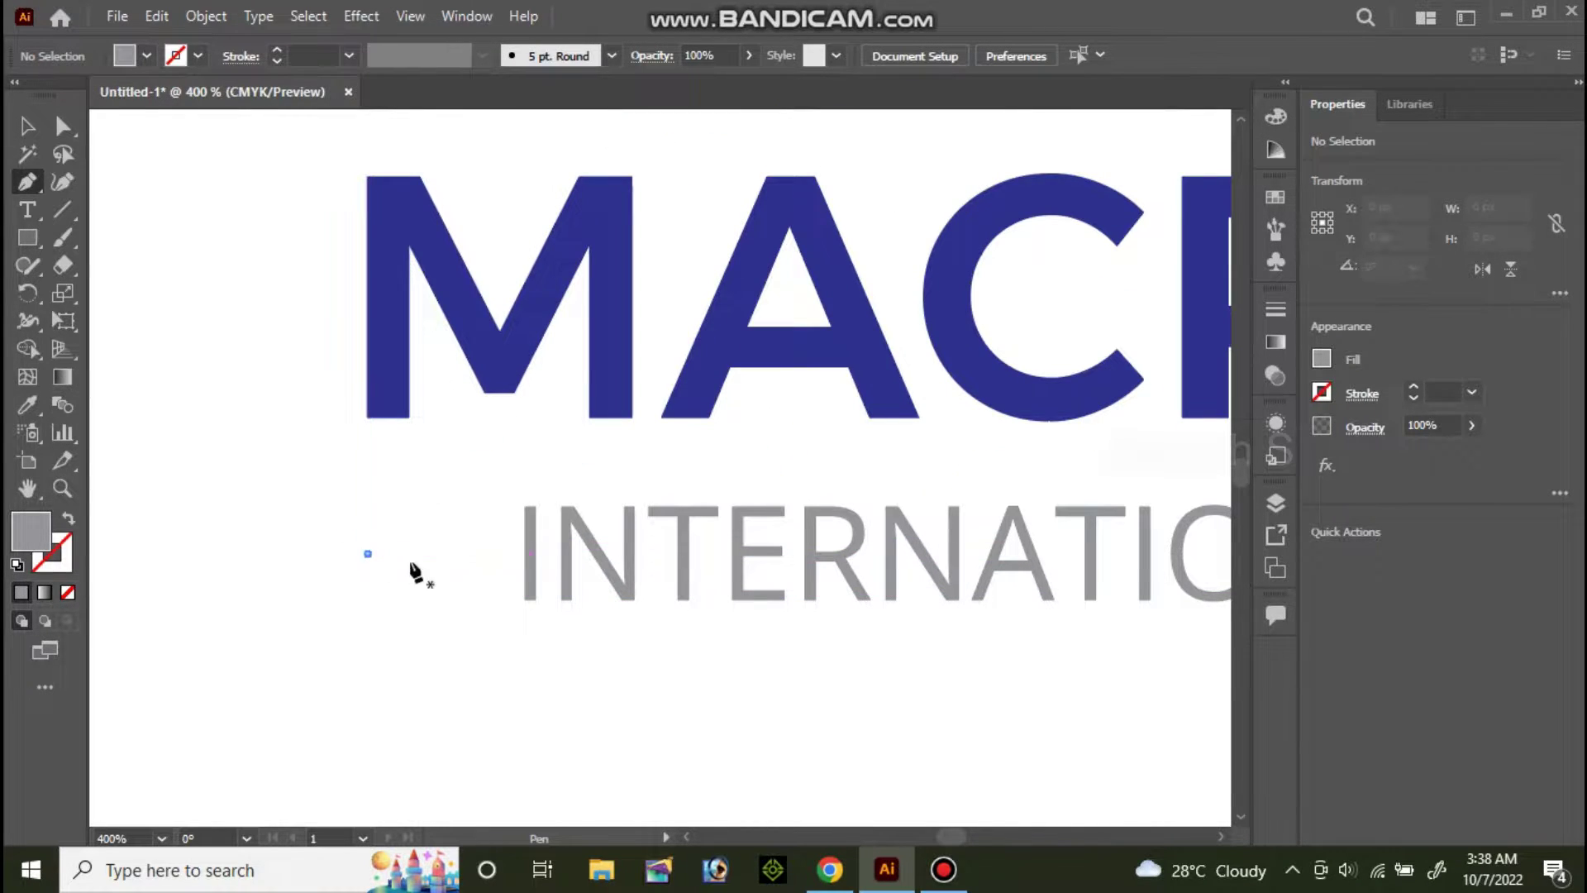
{"action": "left_click", "coordinate": [511, 553]}
{"action": "scroll", "coordinate": [512, 562], "scroll_direction": "down", "scroll_amount": 1, "text": "alt"}
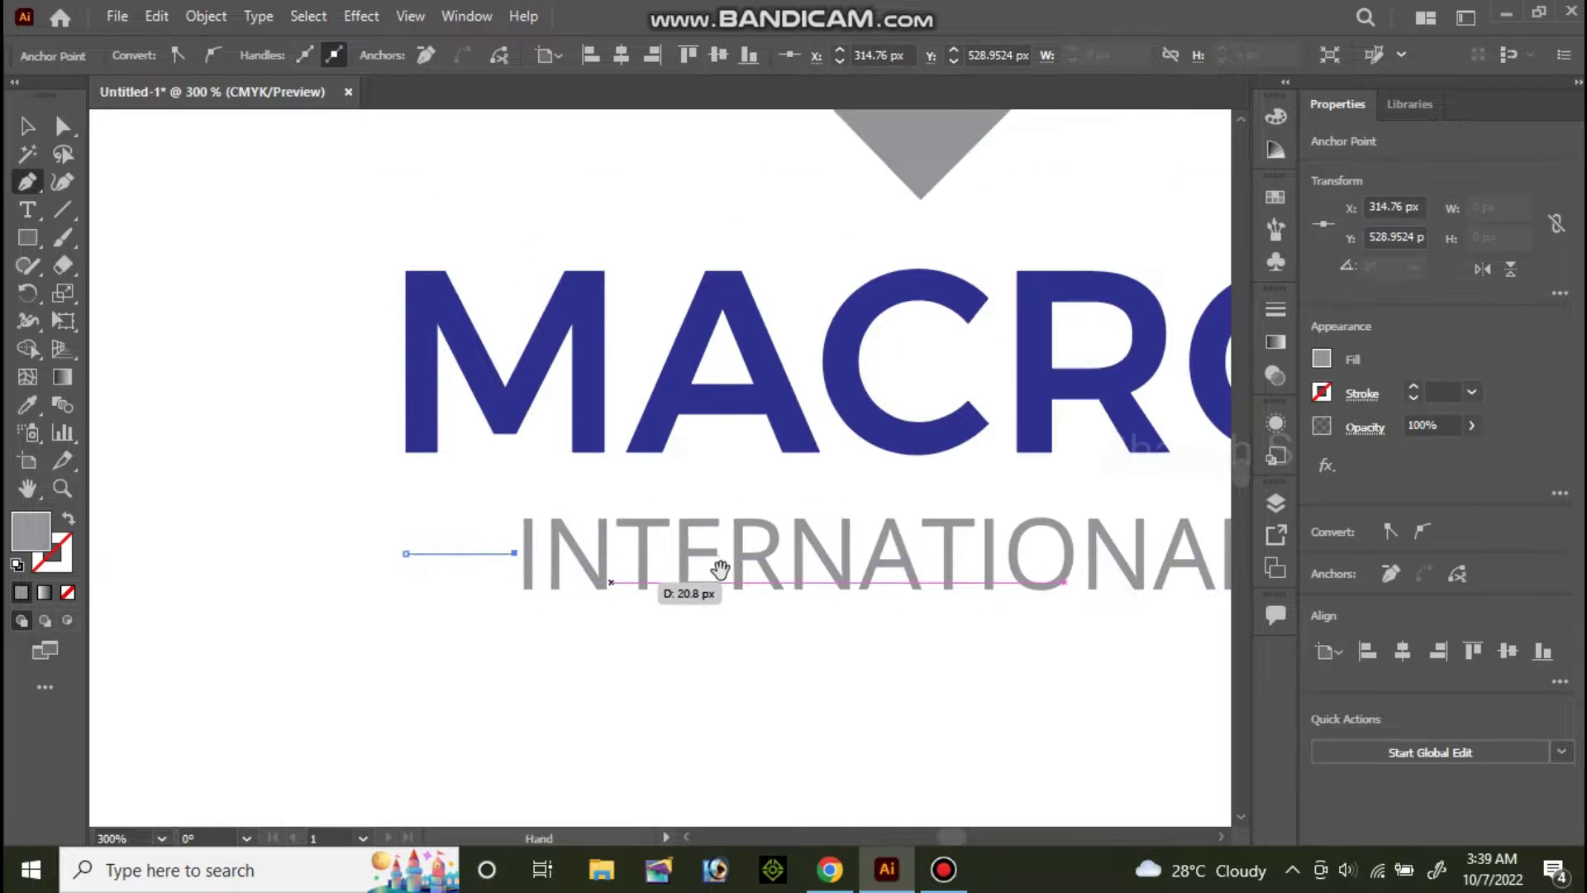
{"action": "left_click", "coordinate": [26, 134]}
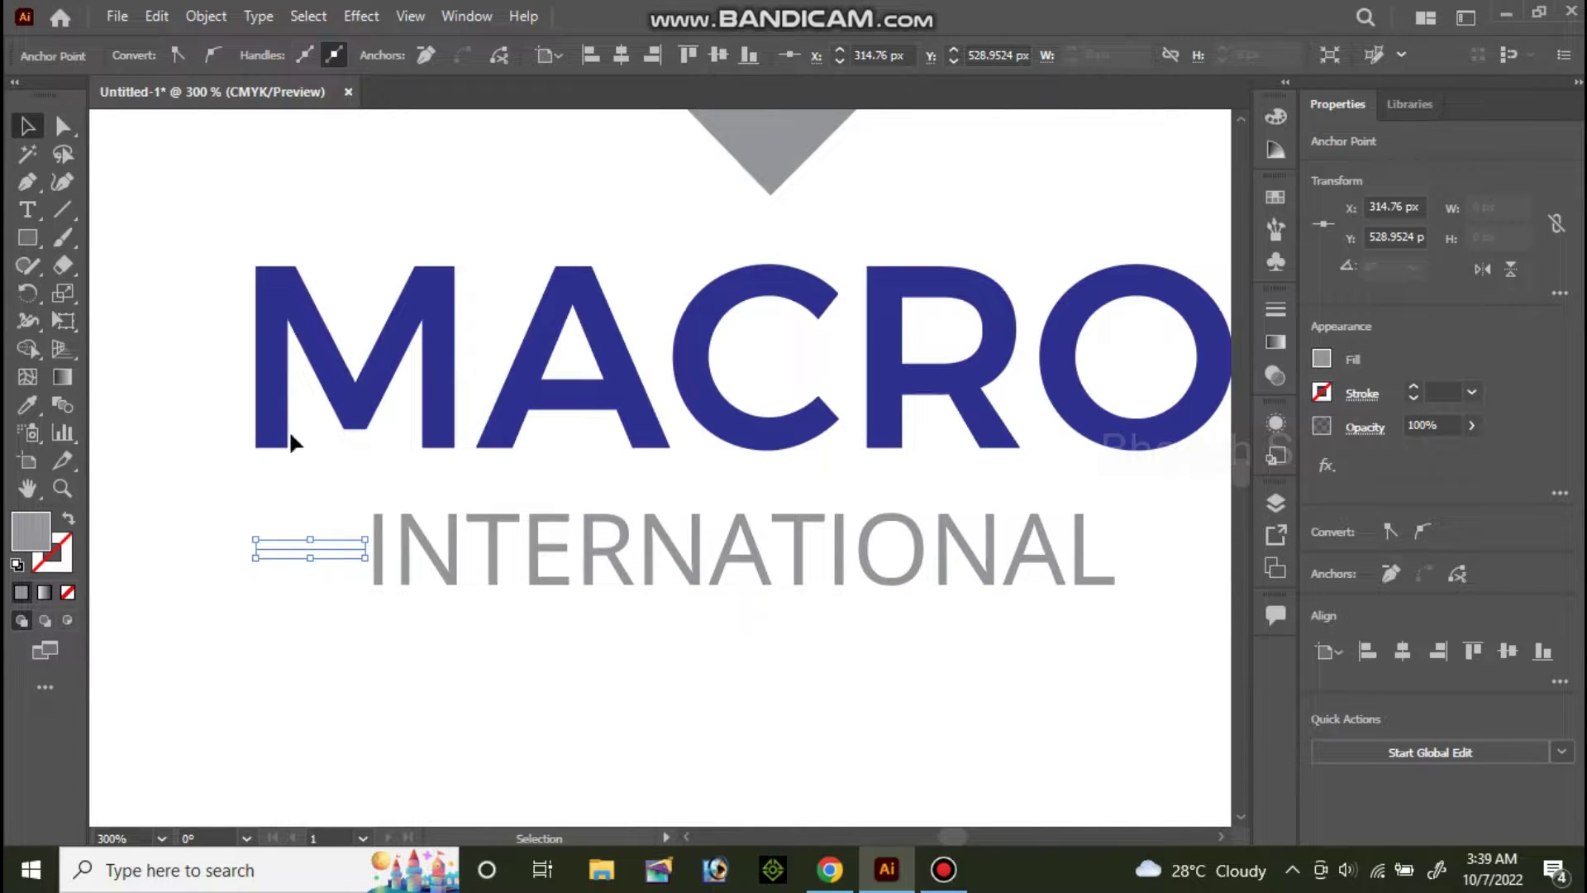
{"action": "left_click", "coordinate": [305, 562]}
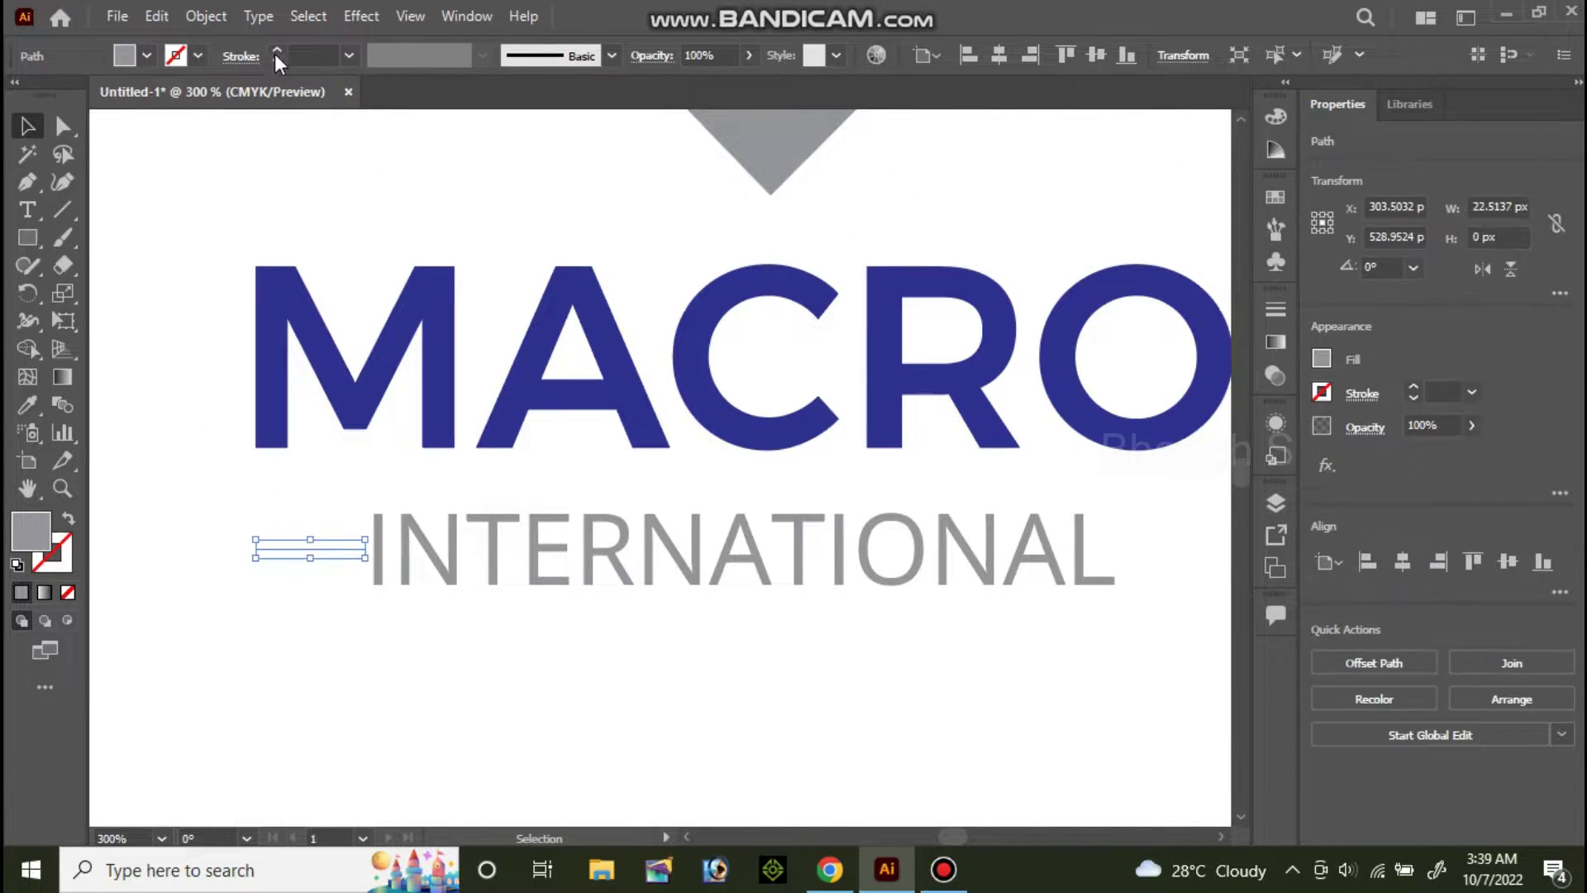
Give the line a grey 1 pt tapering stroke (Width Profile 4) and copy it right of INTERNATIONAL
{"action": "left_click", "coordinate": [198, 57]}
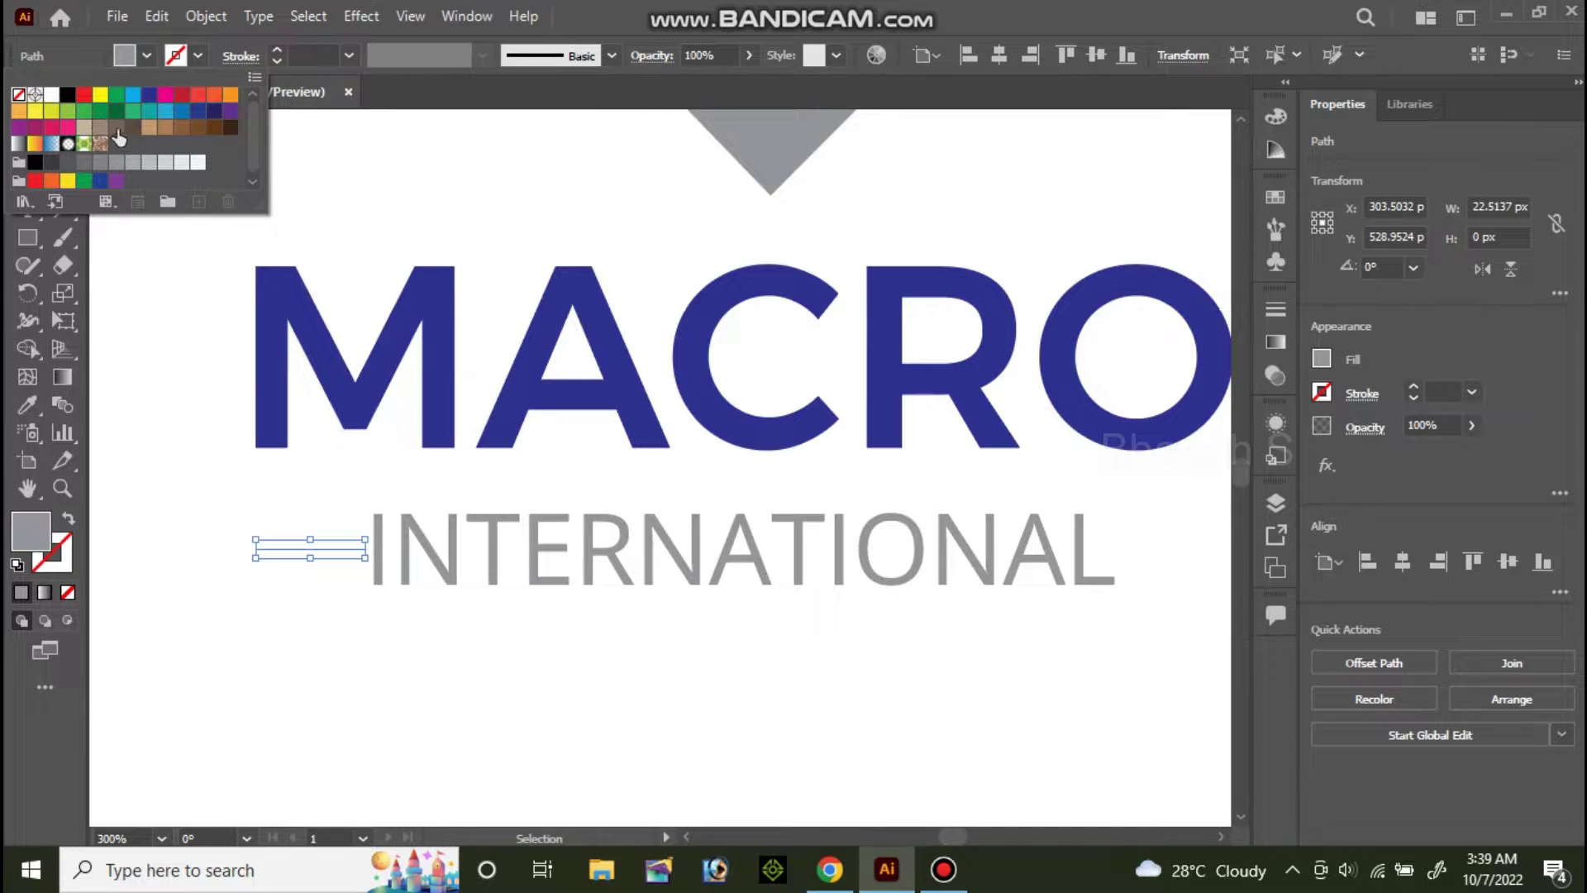
{"action": "left_click", "coordinate": [116, 163]}
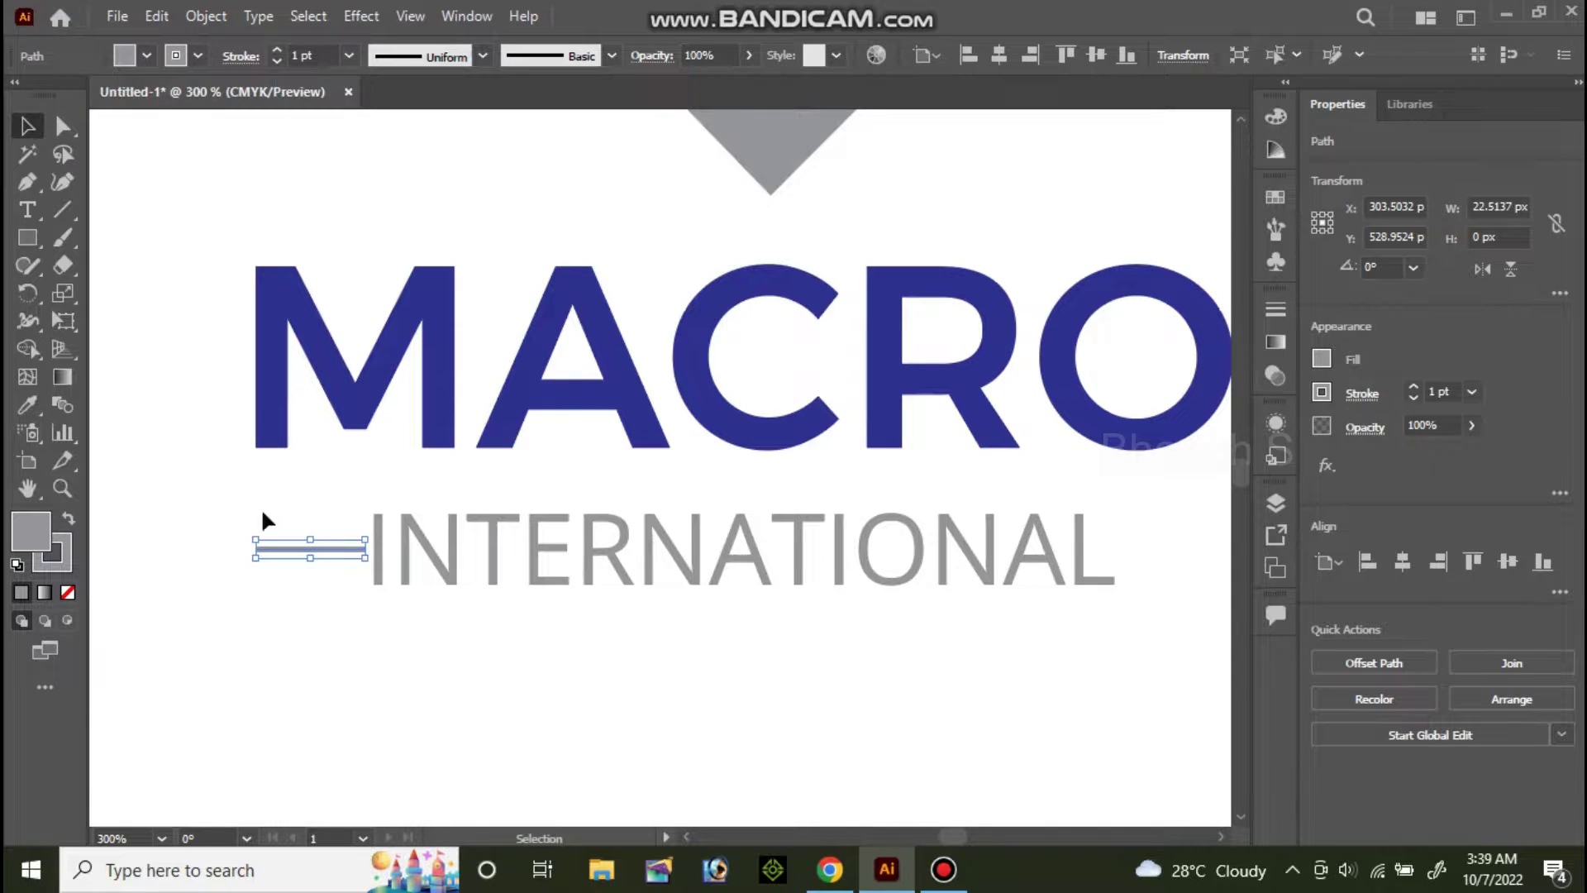
{"action": "left_click", "coordinate": [273, 529]}
{"action": "left_click", "coordinate": [473, 58]}
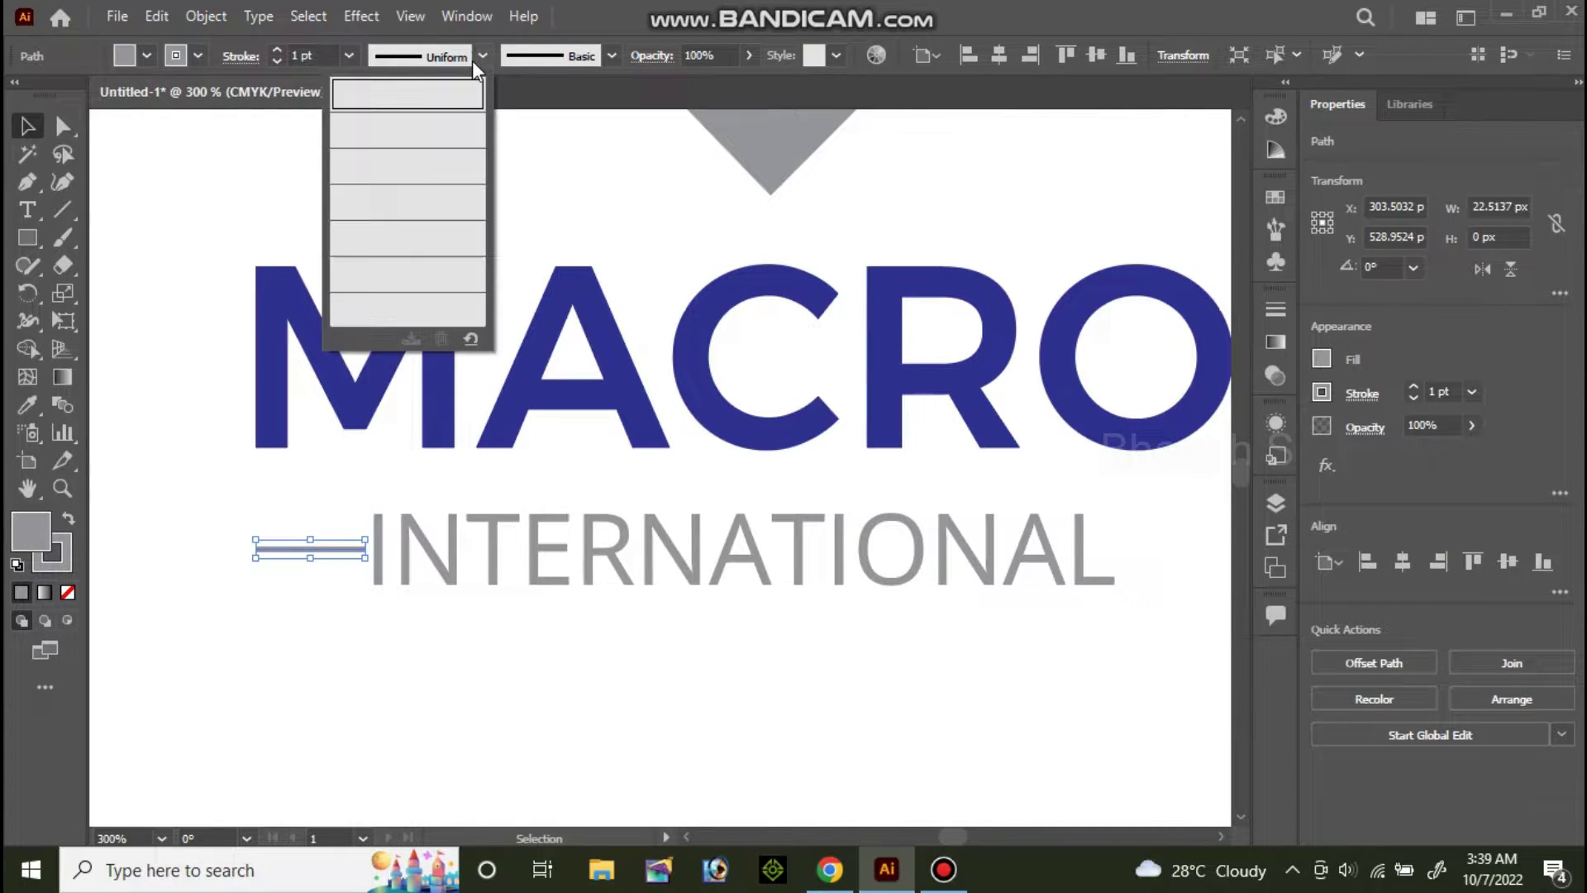
{"action": "left_click", "coordinate": [441, 238]}
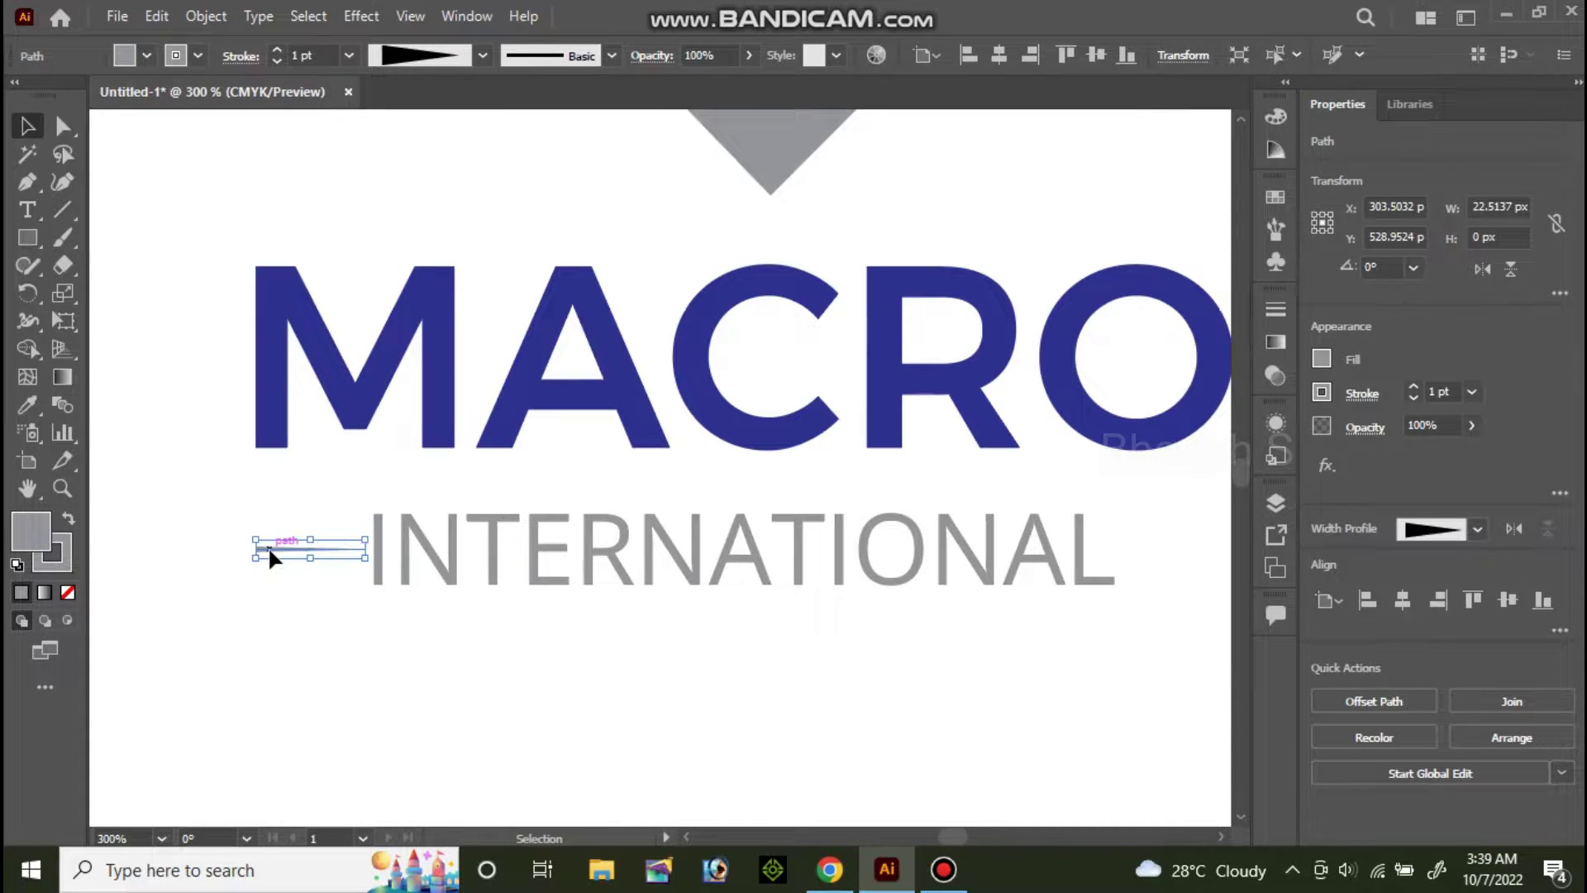
{"action": "mouse_move", "coordinate": [268, 546]}
{"action": "left_mouse_down", "text": "shift"}
{"action": "mouse_move", "coordinate": [1151, 547]}
{"action": "mouse_move", "coordinate": [694, 567]}
{"action": "mouse_move", "coordinate": [274, 546]}
{"action": "left_mouse_up", "text": "shift"}
Reflect the copied tapered line across the vertical axis so it mirrors the other
{"action": "right_click", "coordinate": [1137, 547]}
{"action": "left_click", "coordinate": [1094, 610]}
{"action": "right_click", "coordinate": [286, 561]}
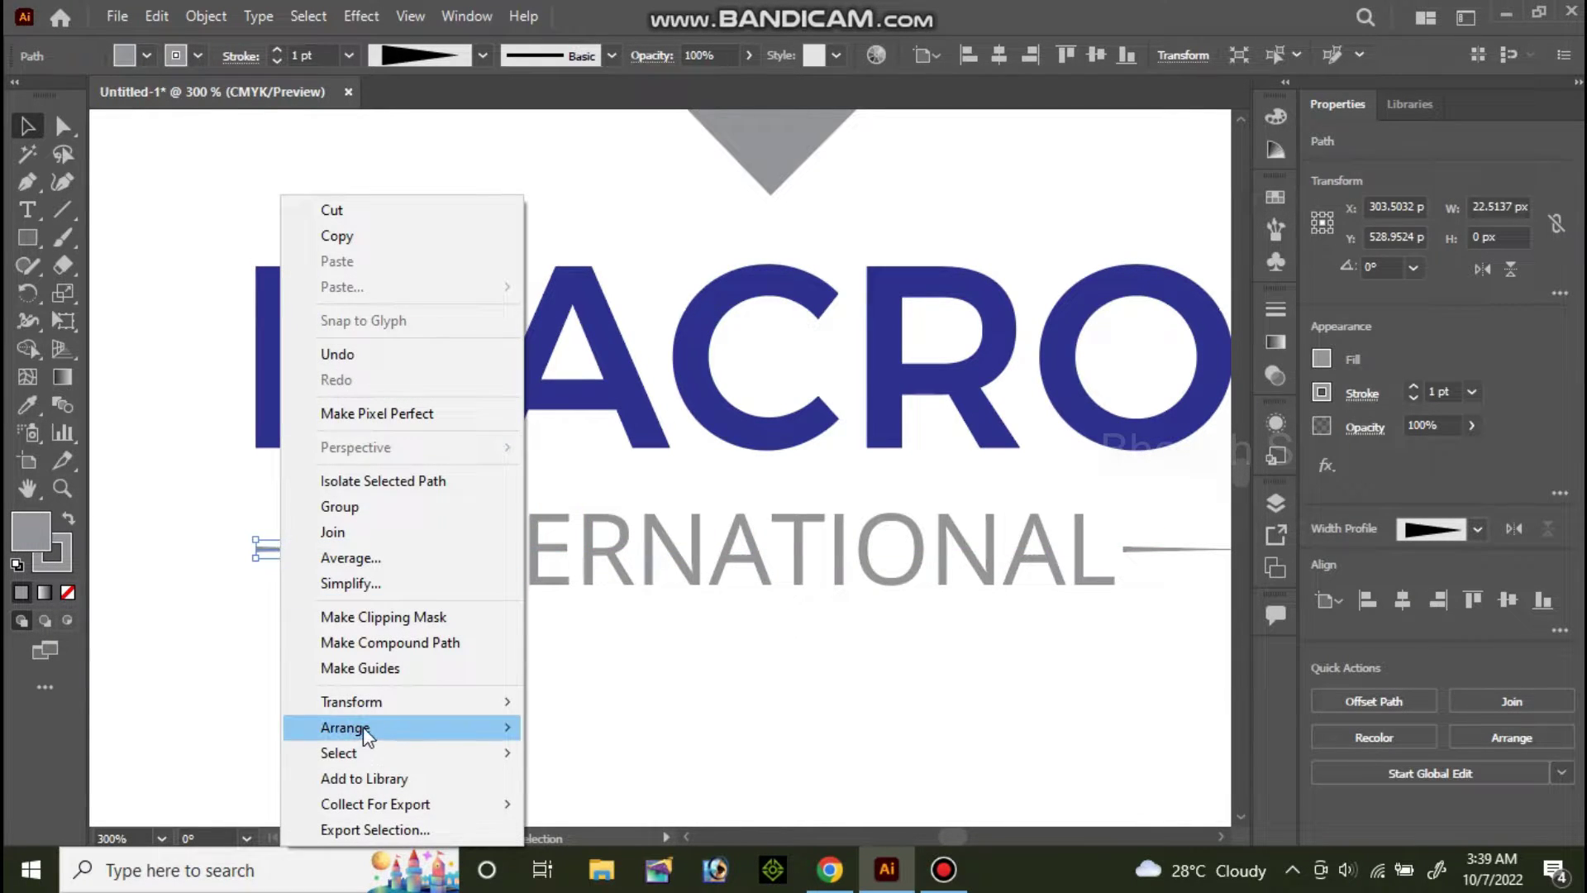
{"action": "mouse_move", "coordinate": [351, 701]}
{"action": "left_click", "coordinate": [589, 583]}
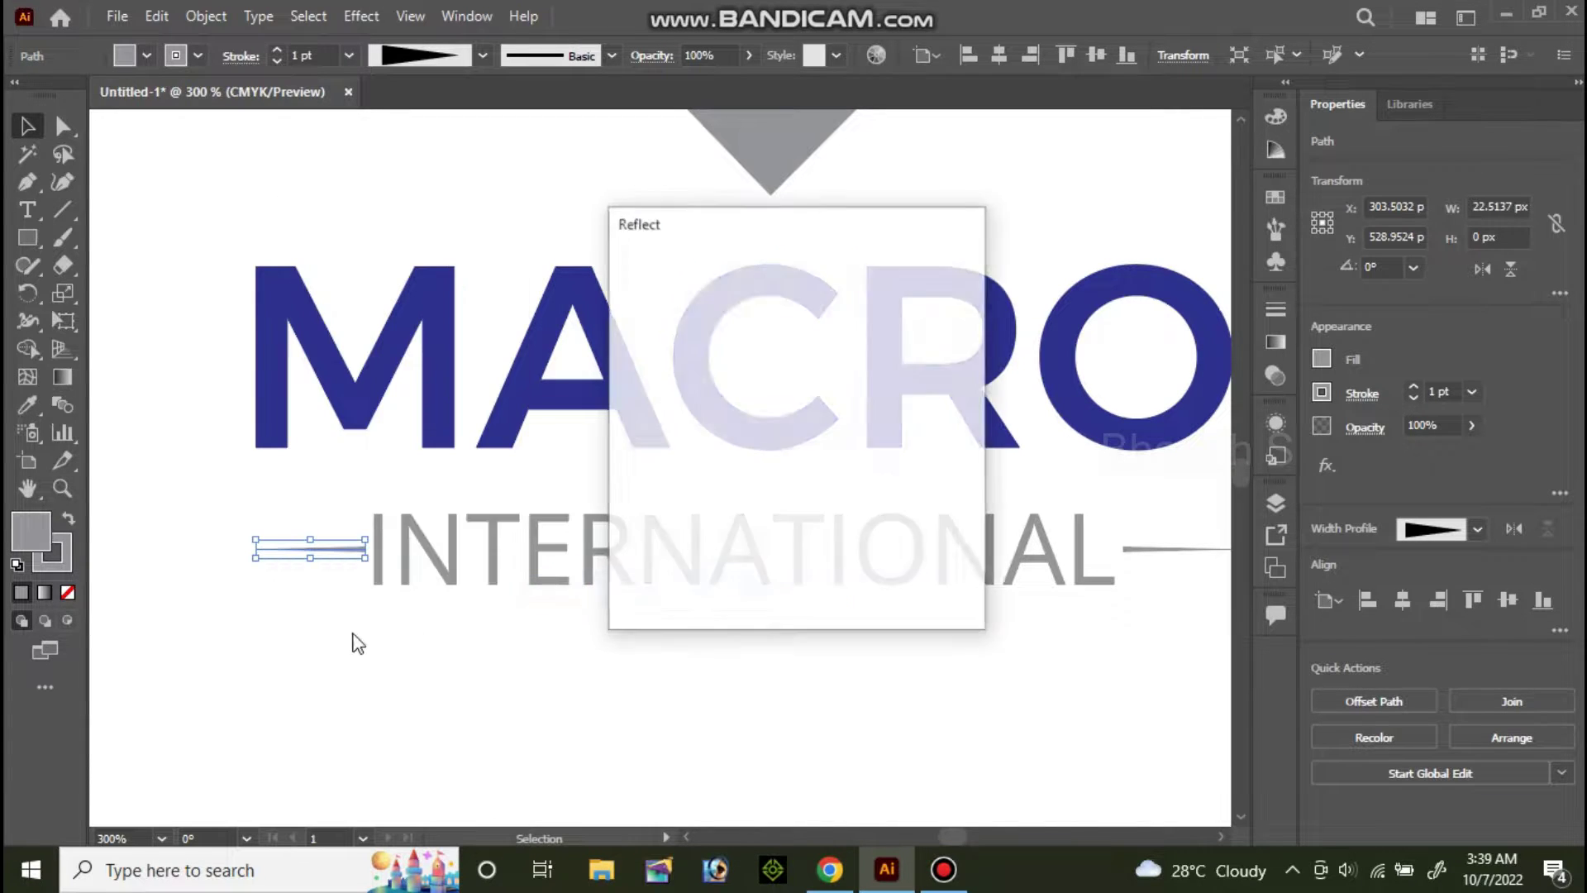
{"action": "key", "text": "Return"}
Nudge the short line left of INTERNATIONAL slightly away from the word
{"action": "scroll", "coordinate": [625, 617], "scroll_direction": "down", "scroll_amount": 1}
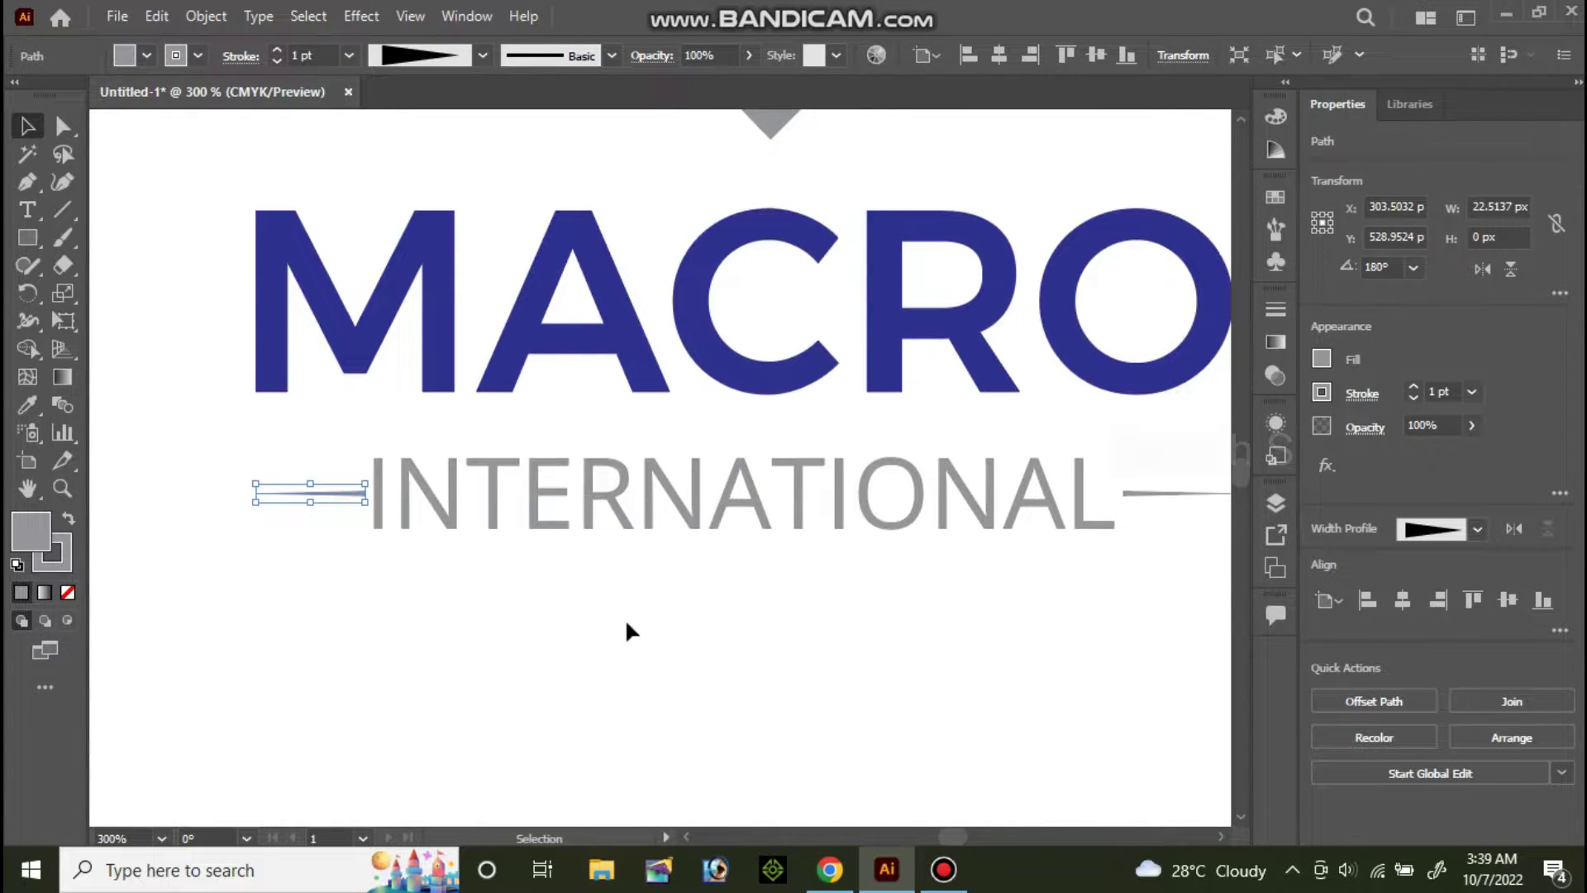
{"action": "scroll", "coordinate": [648, 517], "scroll_direction": "down", "scroll_amount": 2, "text": "alt"}
{"action": "left_click", "coordinate": [859, 529]}
{"action": "scroll", "coordinate": [498, 513], "scroll_direction": "up", "scroll_amount": 1}
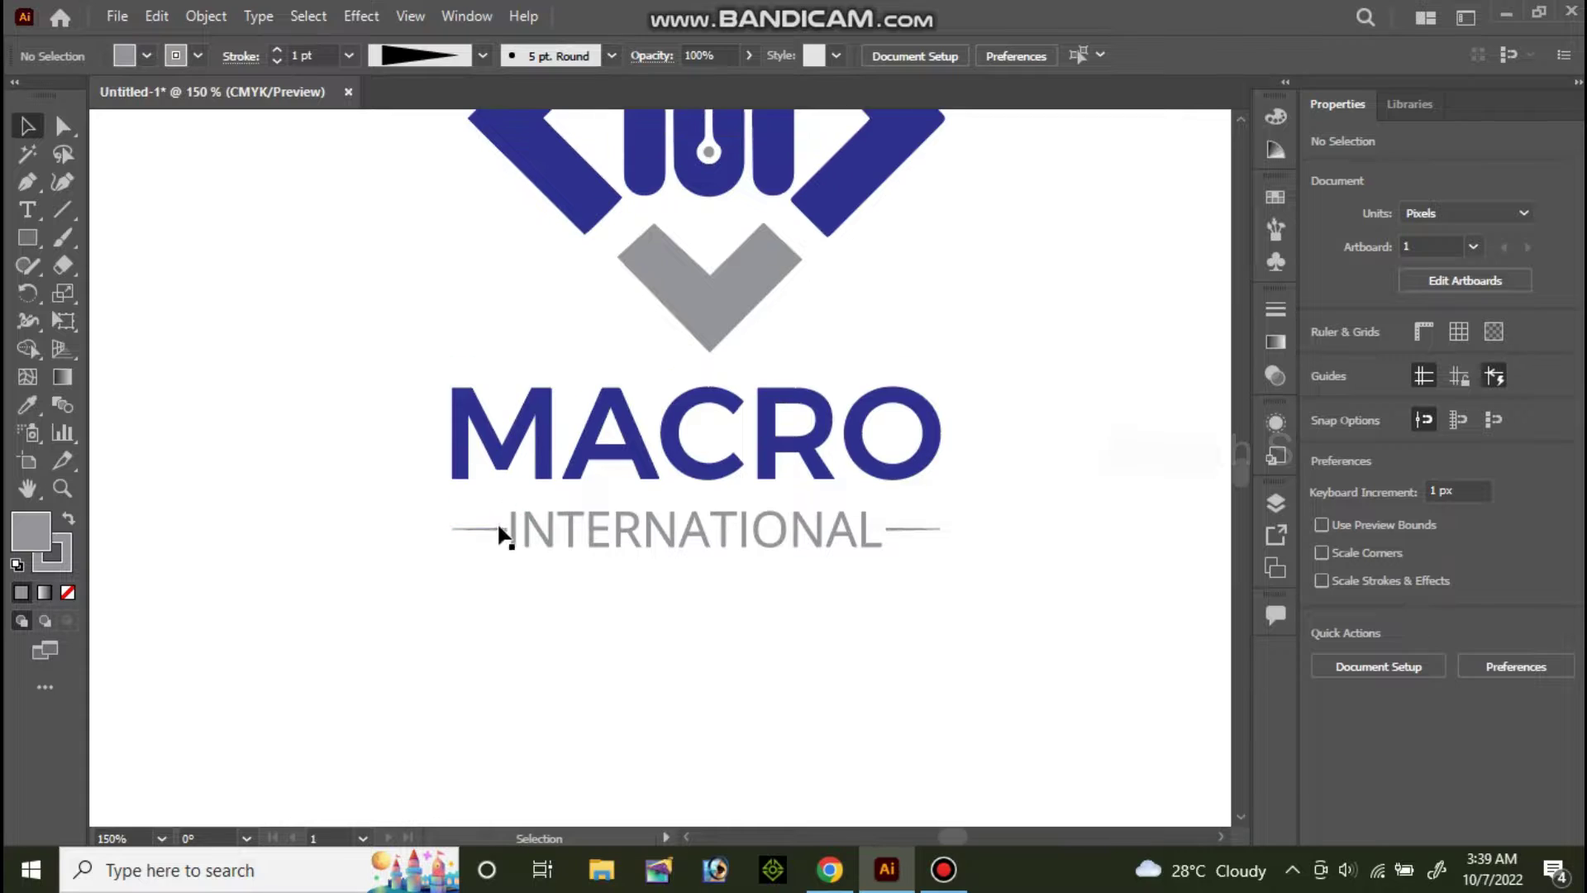
{"action": "left_click", "coordinate": [494, 525]}
{"action": "scroll", "coordinate": [488, 524], "scroll_direction": "up", "scroll_amount": 2}
{"action": "scroll", "coordinate": [500, 595], "scroll_direction": "up", "scroll_amount": 2, "text": "alt"}
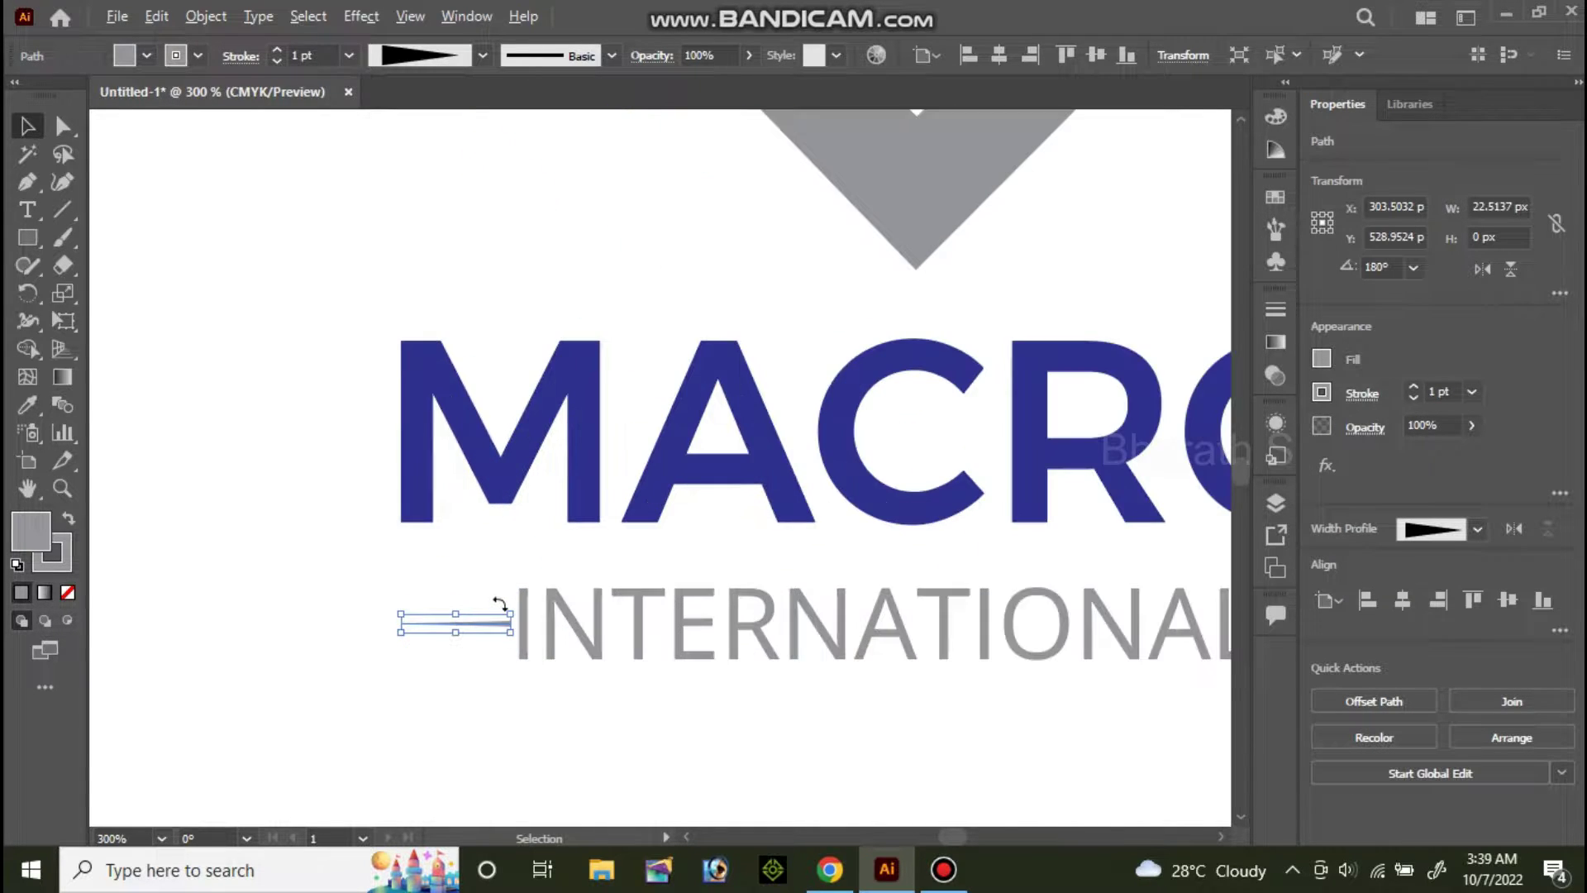
{"action": "left_click_drag", "start_coordinate": [499, 624], "coordinate": [484, 626], "text": "shift"}
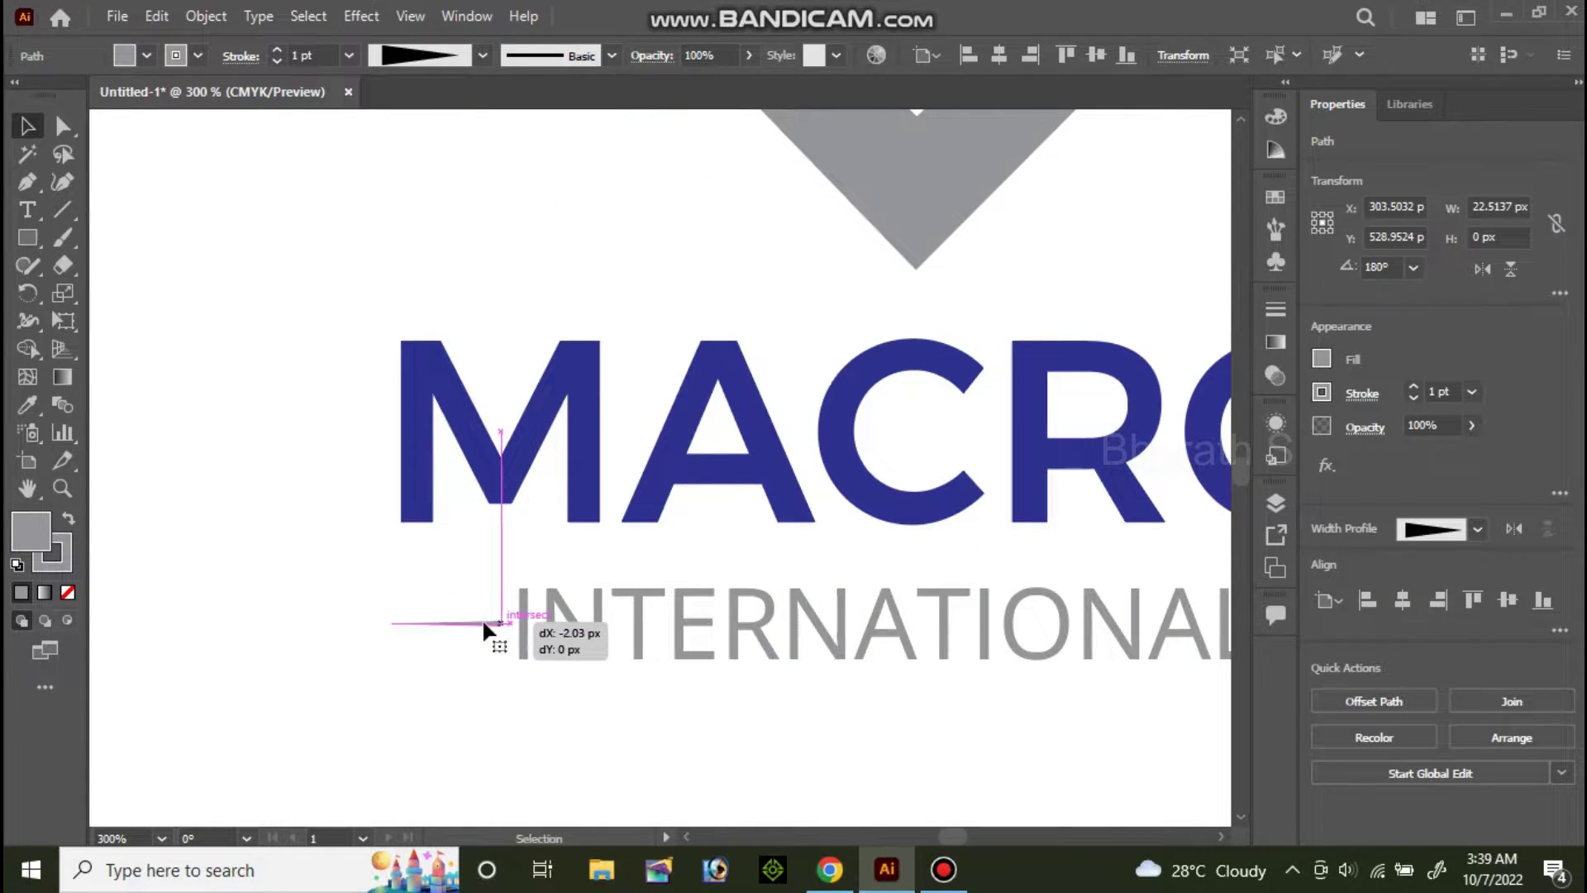
Marquee-select the MACRO INTERNATIONAL text together with both flanking lines
{"action": "scroll", "coordinate": [483, 624], "scroll_direction": "down", "scroll_amount": 2, "text": "alt"}
{"action": "scroll", "coordinate": [744, 645], "scroll_direction": "right", "scroll_amount": 1, "text": "ctrl"}
{"action": "mouse_move", "coordinate": [997, 696]}
{"action": "left_mouse_down"}
{"action": "mouse_move", "coordinate": [341, 520]}
{"action": "mouse_move", "coordinate": [300, 471]}
{"action": "left_mouse_up"}
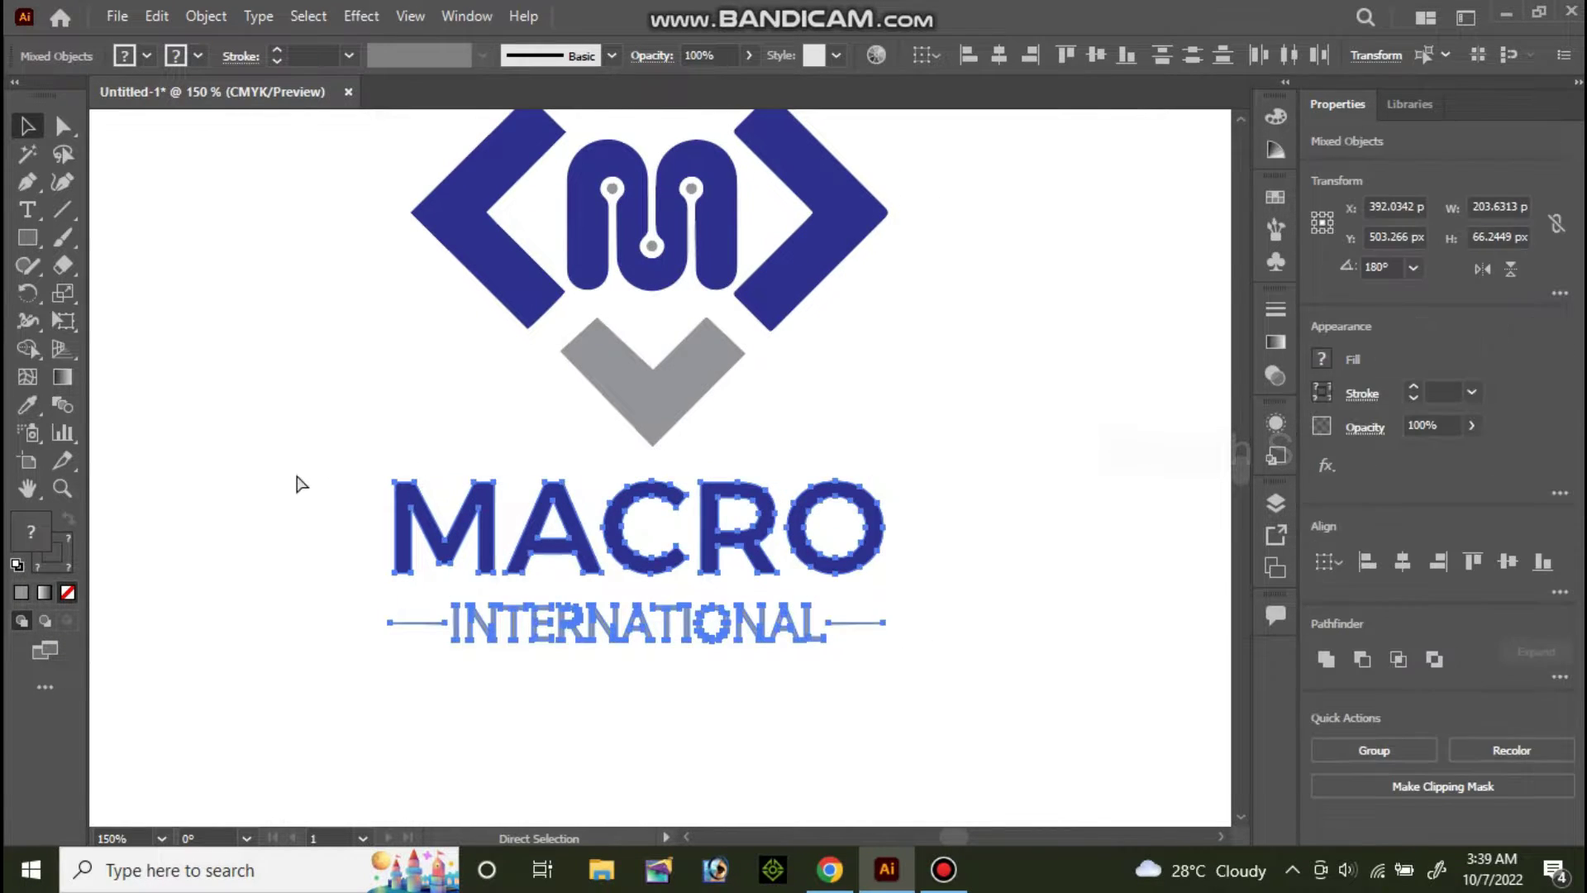
Group the text and lines, then centre all logo parts horizontally on each other
{"action": "key", "text": "ctrl+g"}
{"action": "key", "text": "ctrl+0"}
{"action": "left_click", "coordinate": [864, 385]}
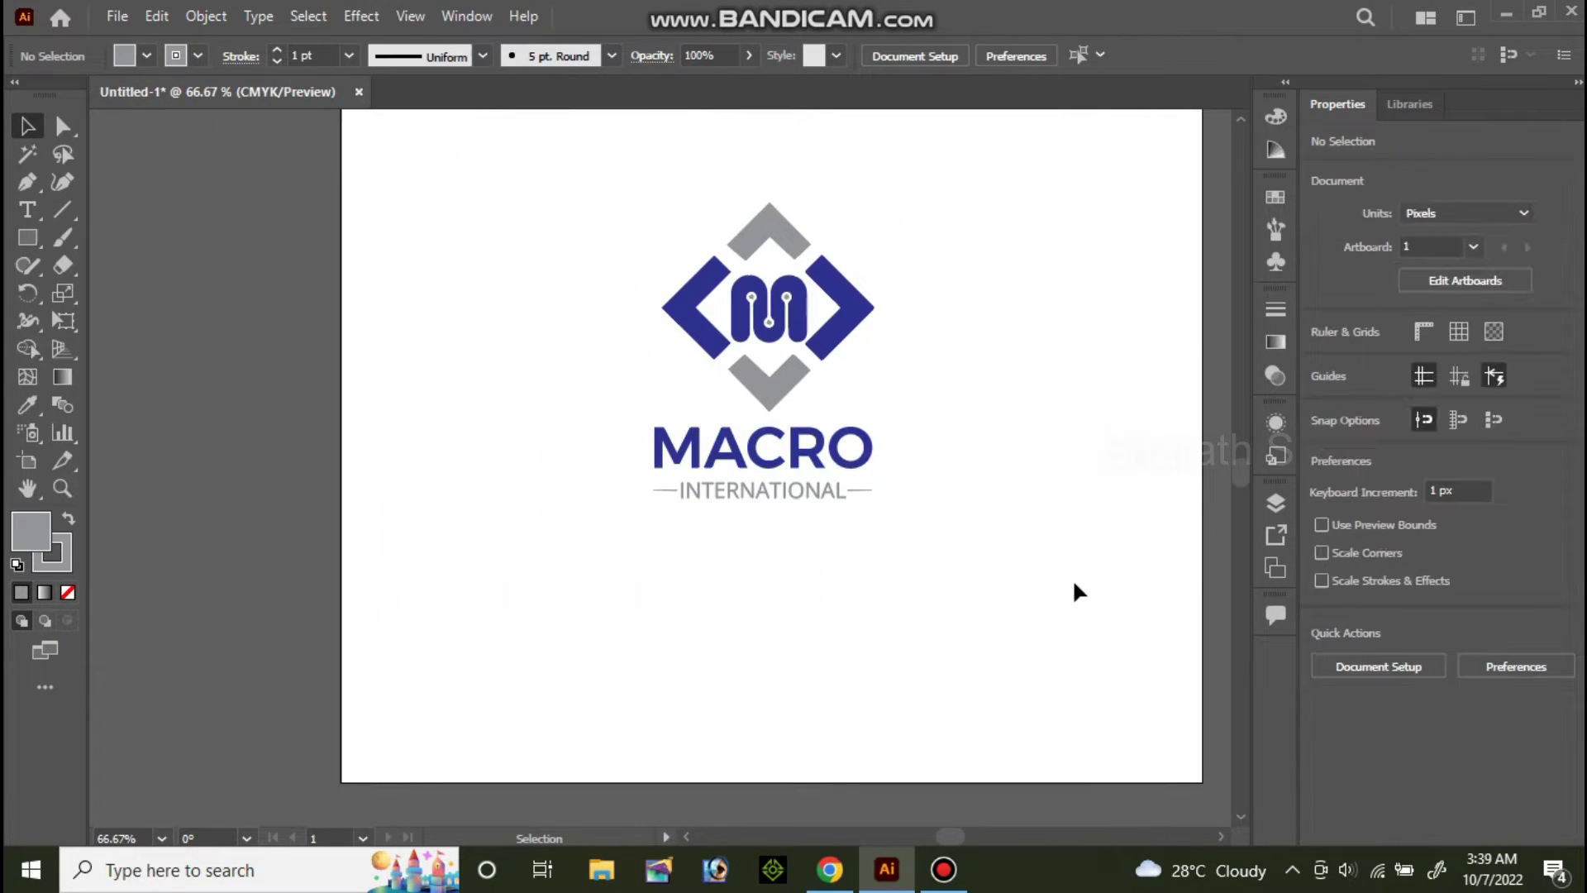
{"action": "left_click_drag", "start_coordinate": [799, 388], "coordinate": [411, 118]}
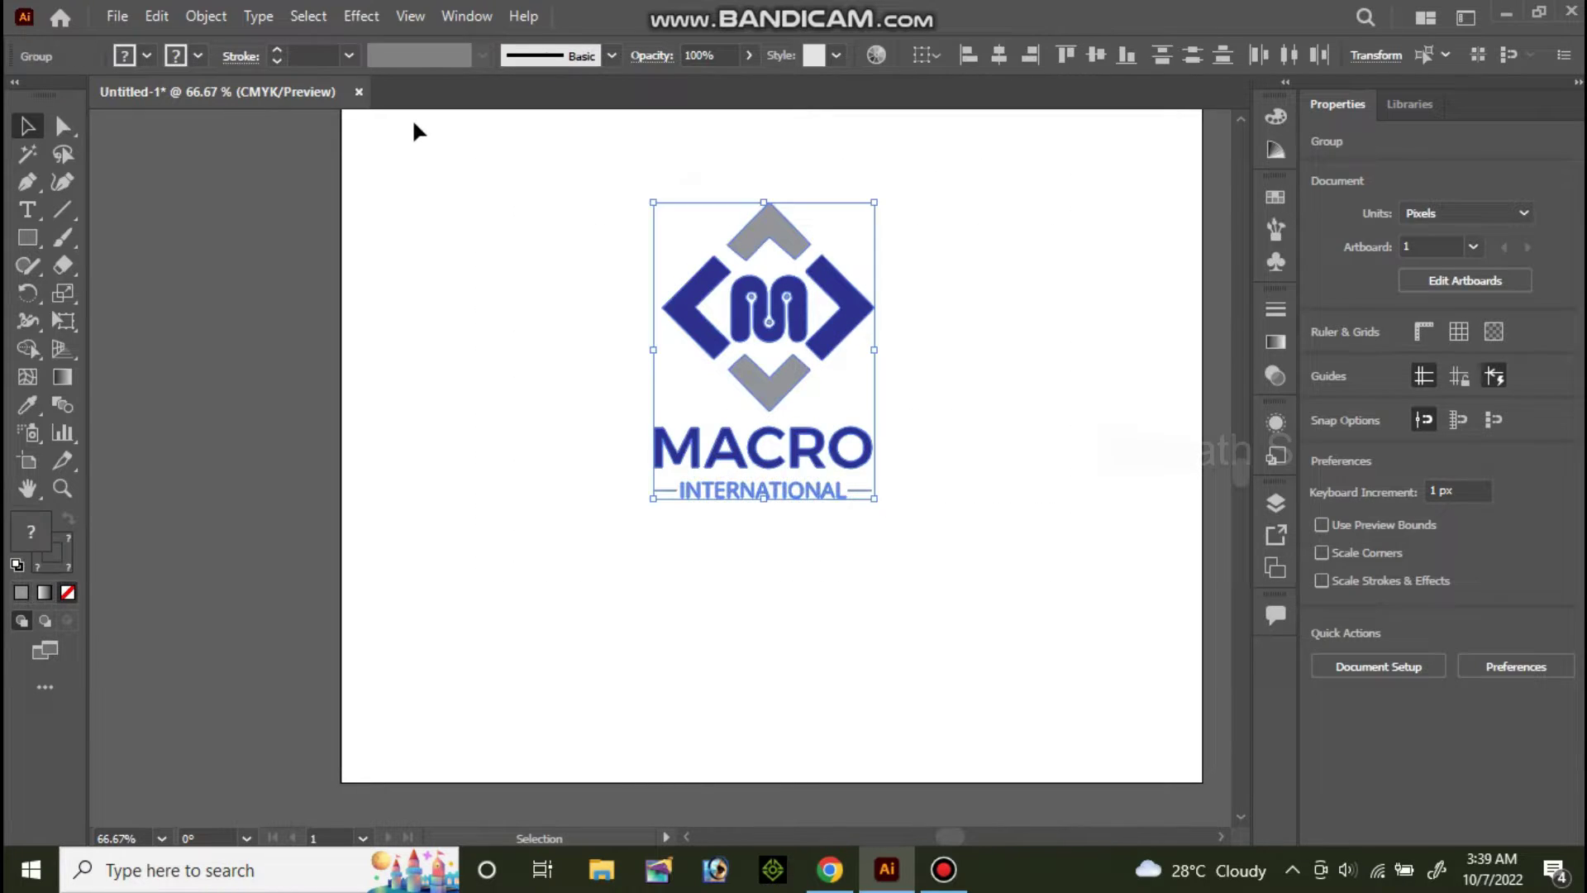
{"action": "left_click", "coordinate": [1000, 56]}
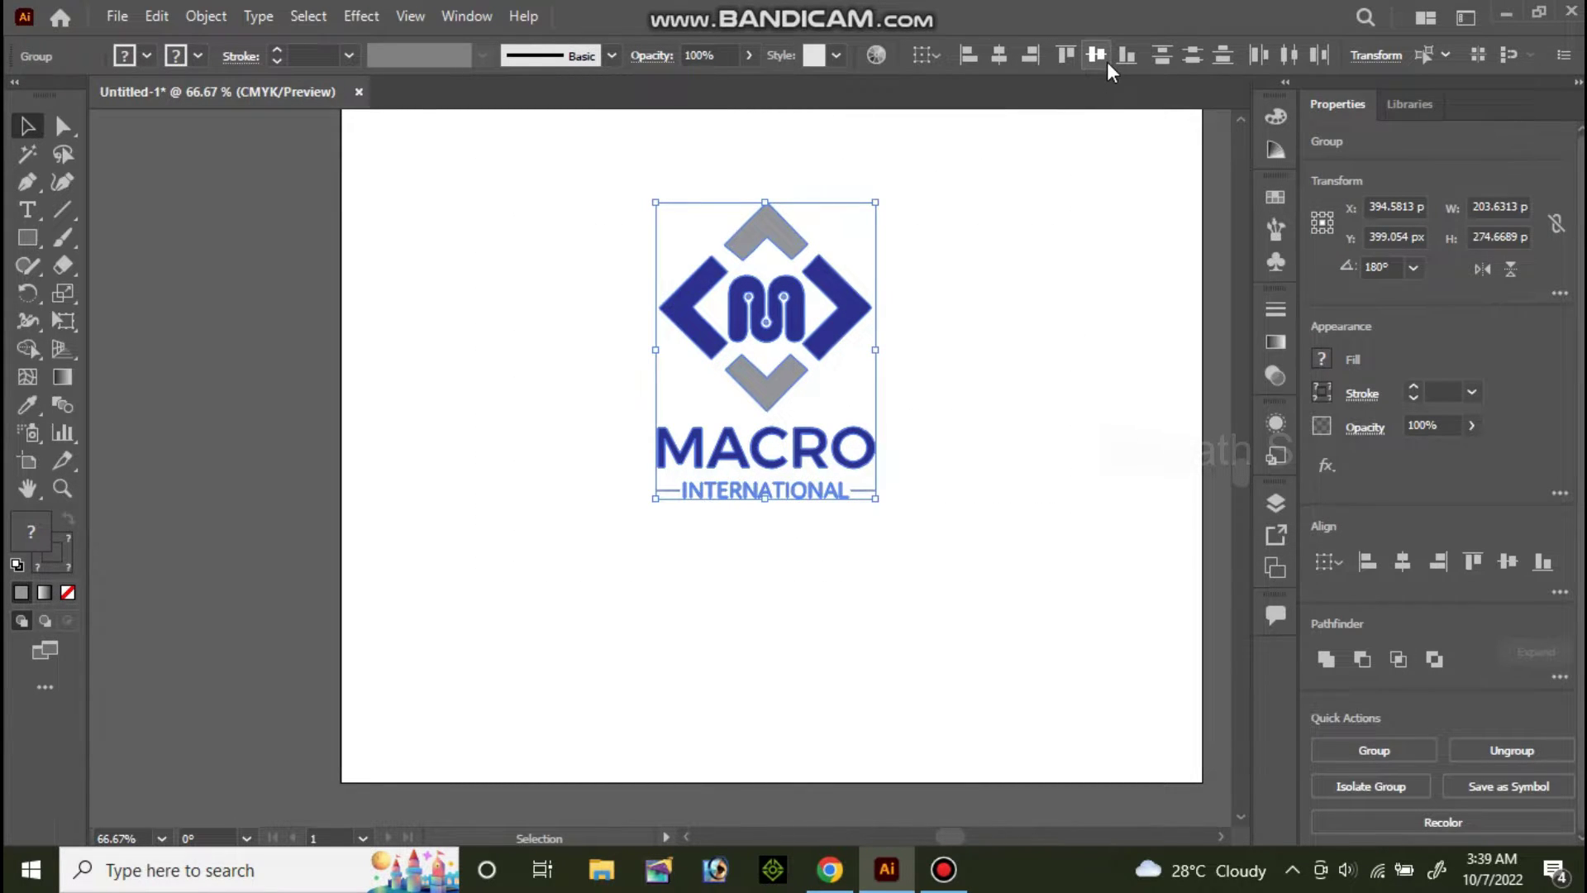
Shift the MACRO INTERNATIONAL group right so it sits under the symbol
{"action": "left_click", "coordinate": [932, 381]}
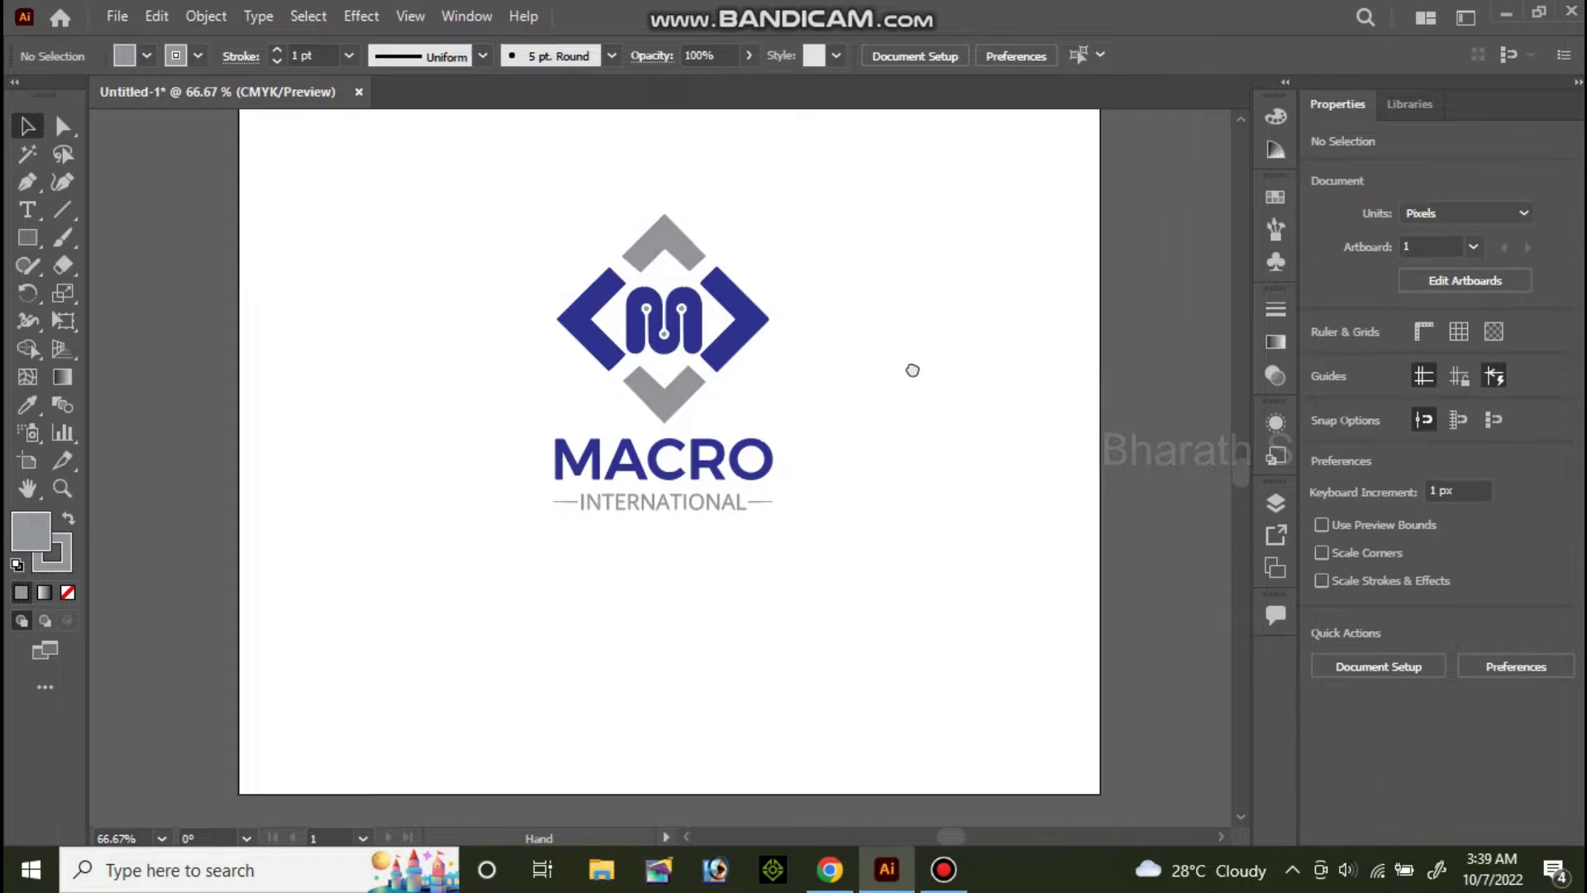
{"action": "scroll", "coordinate": [914, 460], "scroll_direction": "up", "scroll_amount": 2, "text": "alt"}
{"action": "mouse_move", "coordinate": [948, 587]}
{"action": "left_mouse_down"}
{"action": "mouse_move", "coordinate": [523, 467]}
{"action": "mouse_move", "coordinate": [604, 490]}
{"action": "left_mouse_up"}
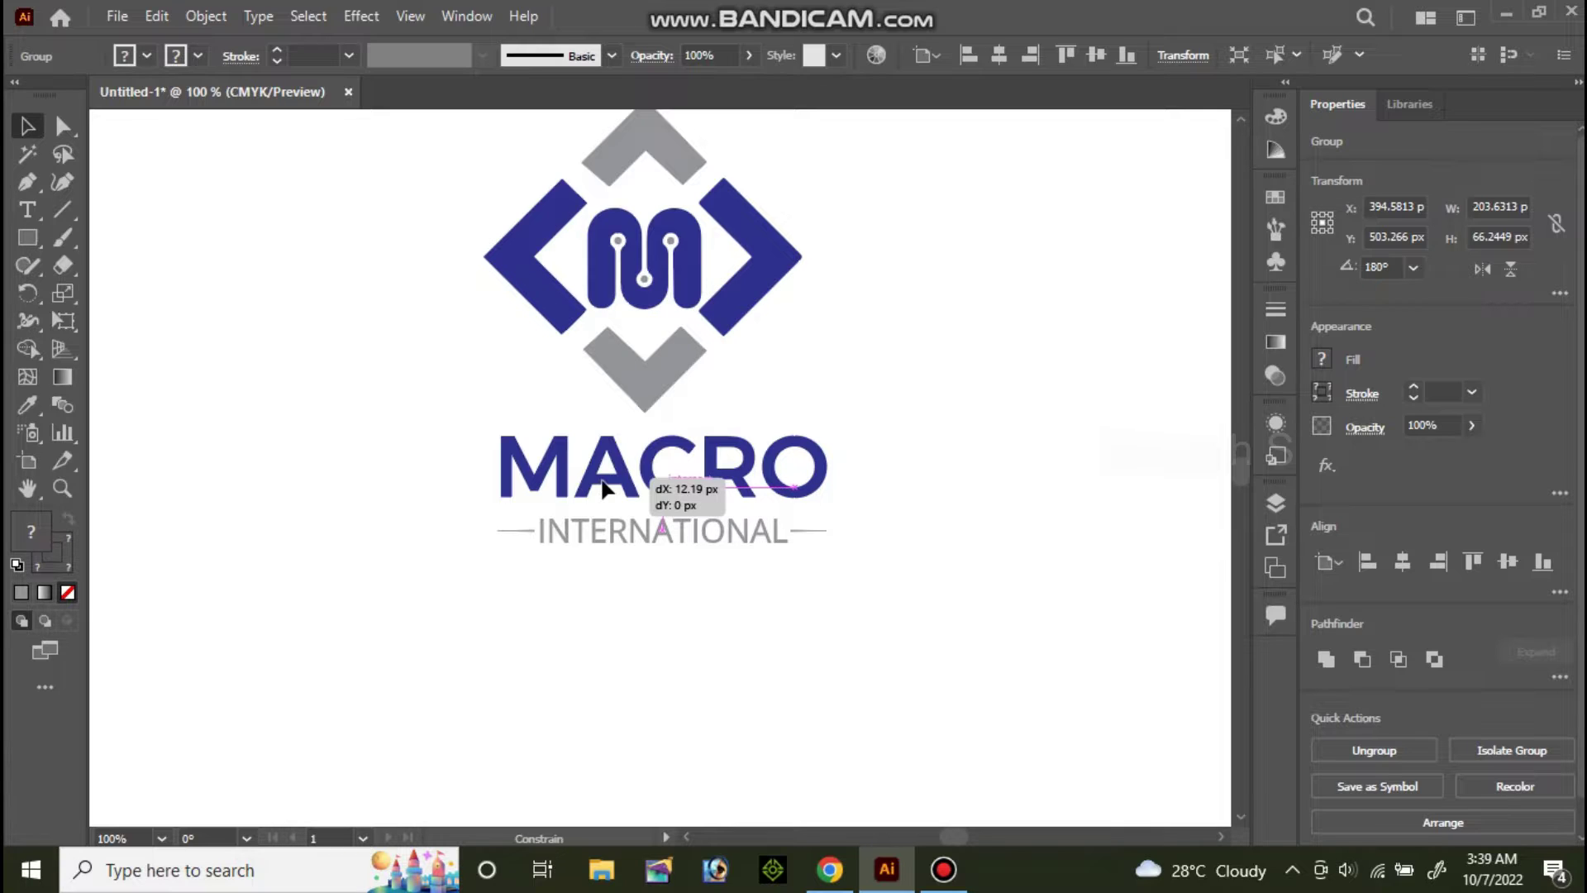
{"action": "left_click_drag", "start_coordinate": [603, 477], "coordinate": [603, 479]}
{"action": "scroll", "coordinate": [607, 391], "scroll_direction": "down", "scroll_amount": 2, "text": "alt"}
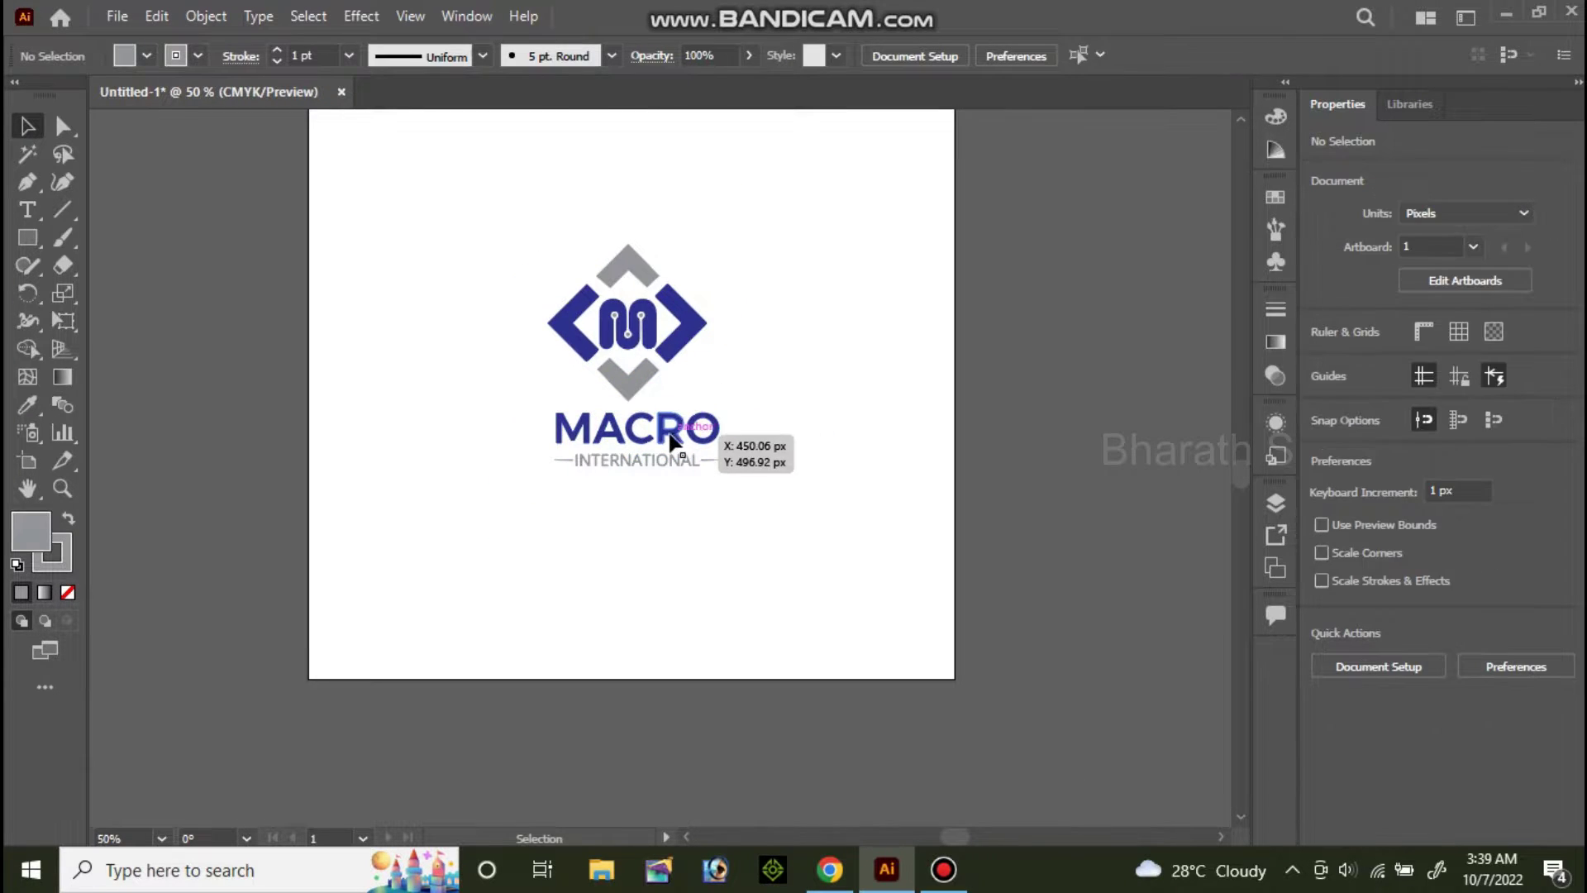
{"action": "scroll", "coordinate": [670, 434], "scroll_direction": "up", "scroll_amount": 2, "text": "alt"}
Nudge the MACRO INTERNATIONAL group two steps left to line it up under the symbol
{"action": "left_click", "coordinate": [694, 426]}
{"action": "key", "text": "Left"}
{"action": "key", "text": "Left"}
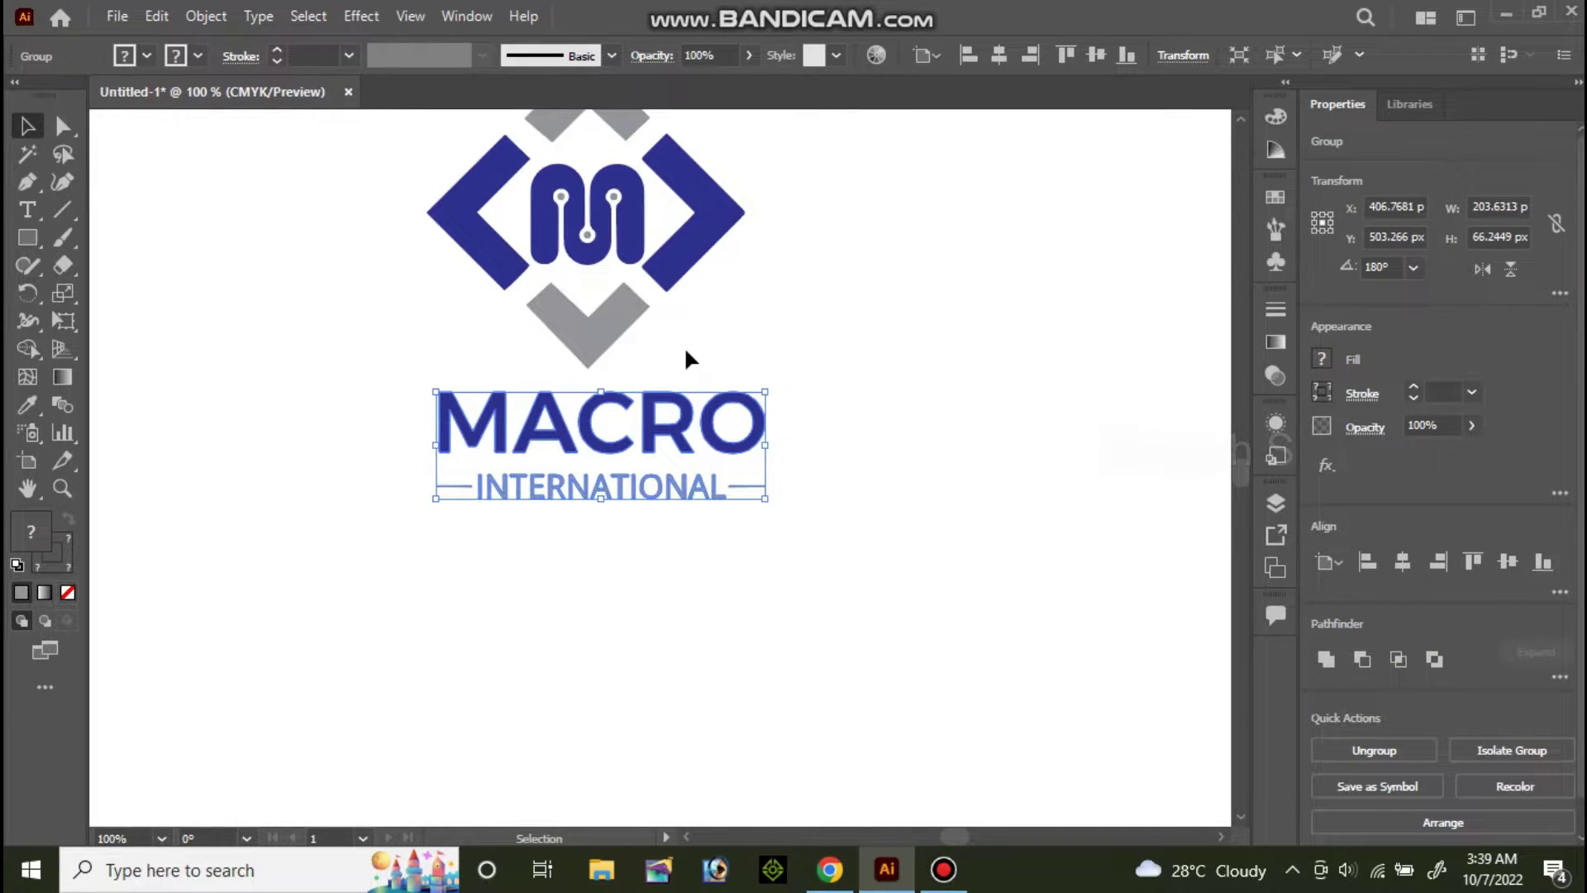
{"action": "key", "text": "Left"}
{"action": "scroll", "coordinate": [694, 347], "scroll_direction": "down", "scroll_amount": 1}
{"action": "left_click", "coordinate": [846, 270]}
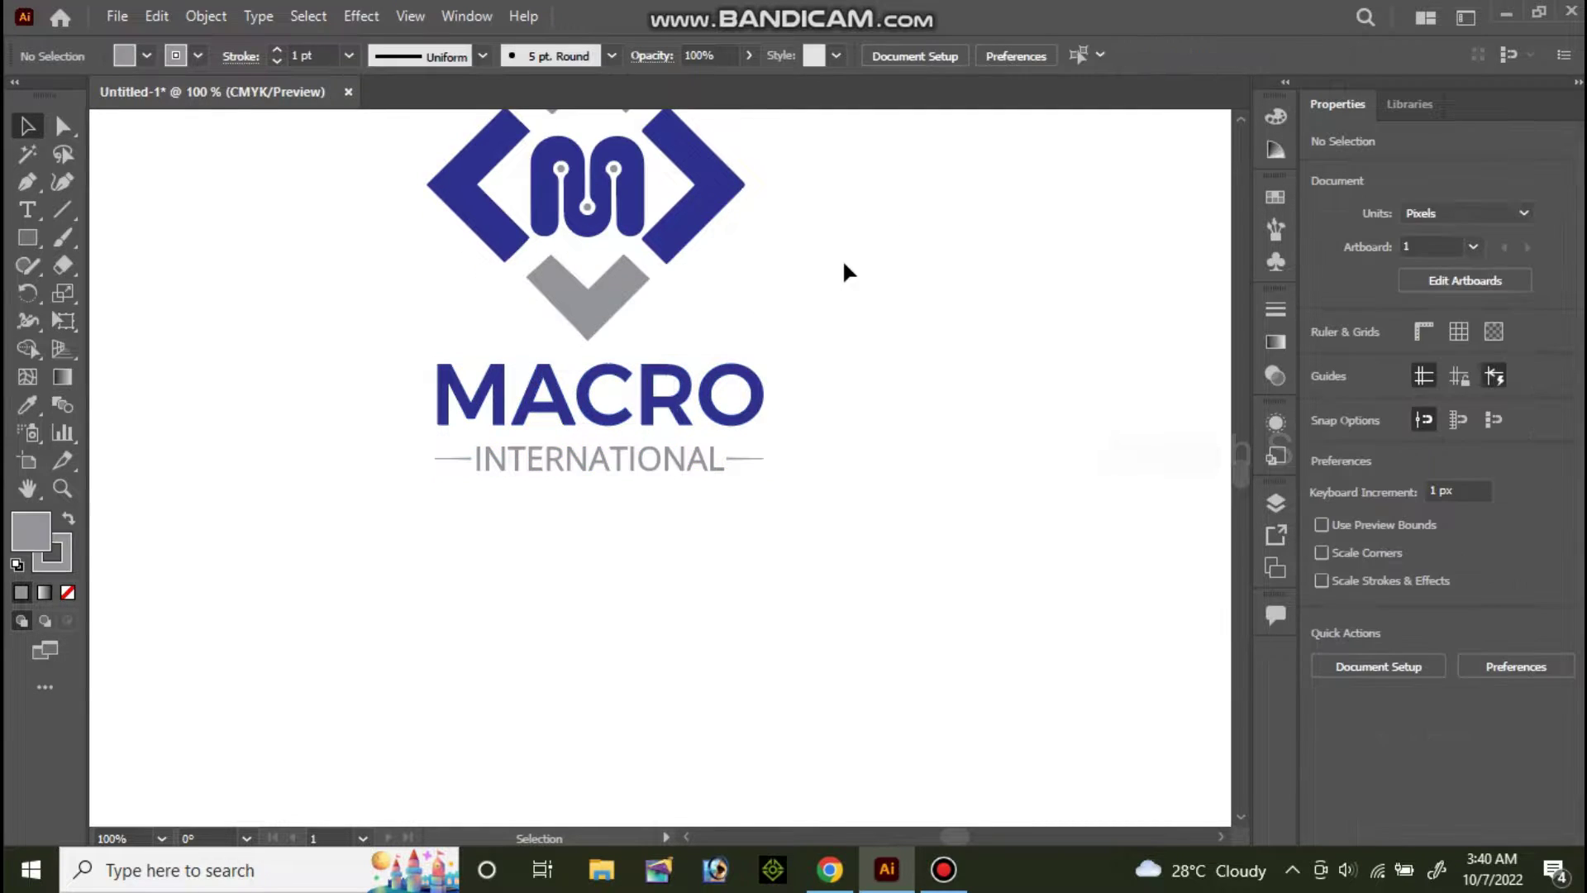
{"action": "scroll", "coordinate": [860, 256], "scroll_direction": "down", "scroll_amount": 2, "text": "alt"}
{"action": "scroll", "coordinate": [809, 470], "scroll_direction": "up", "scroll_amount": 2}
{"action": "scroll", "coordinate": [810, 469], "scroll_direction": "up", "scroll_amount": 1, "text": "alt"}
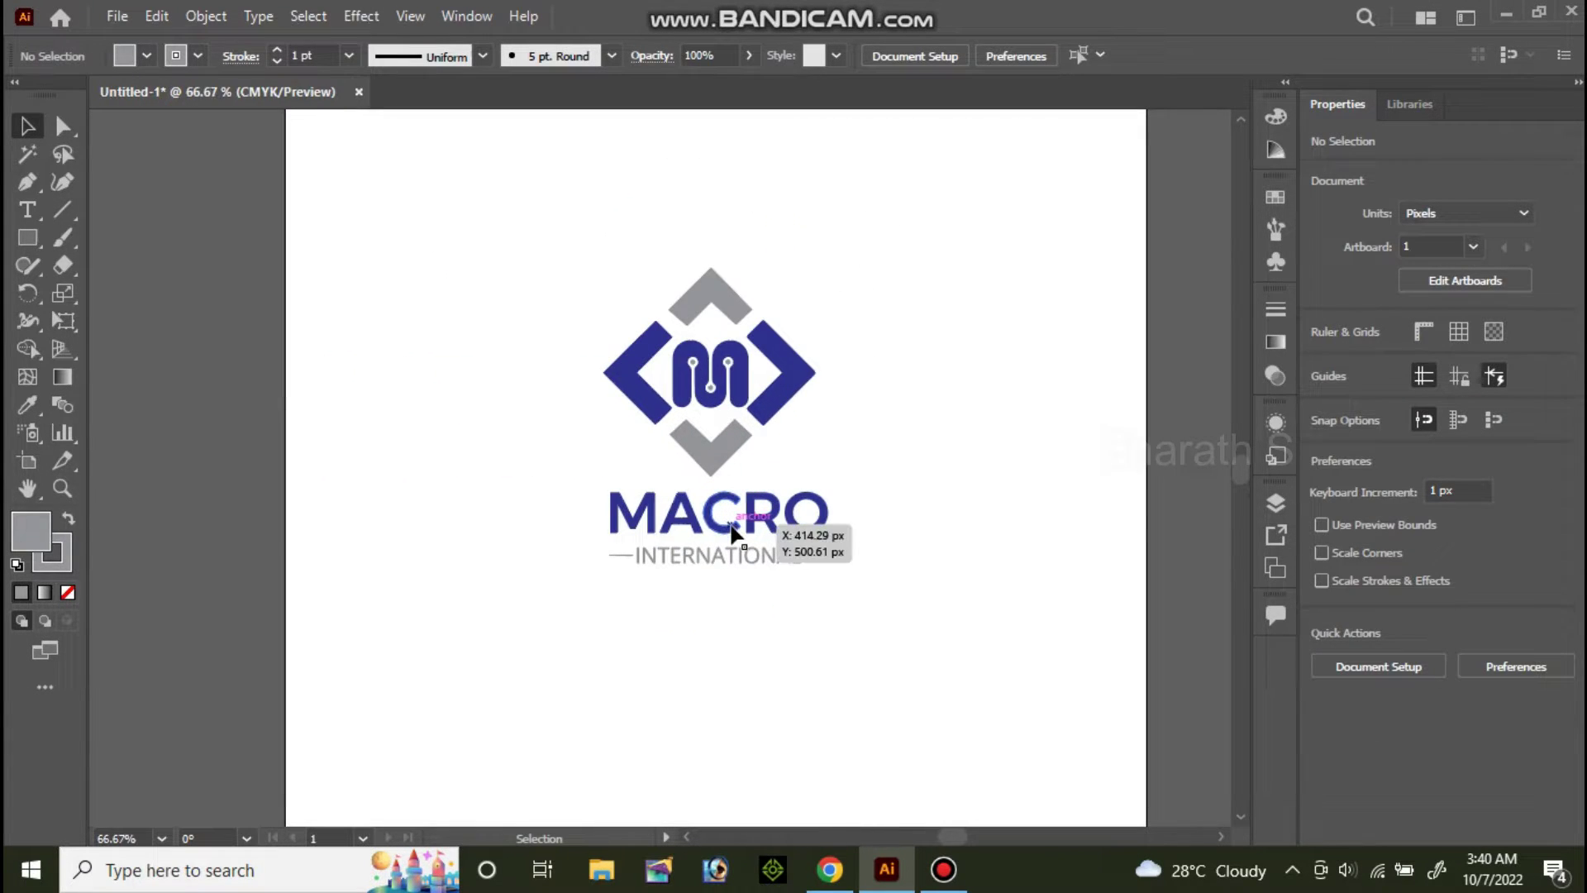
{"action": "left_click", "coordinate": [738, 533]}
{"action": "left_click", "coordinate": [995, 652]}
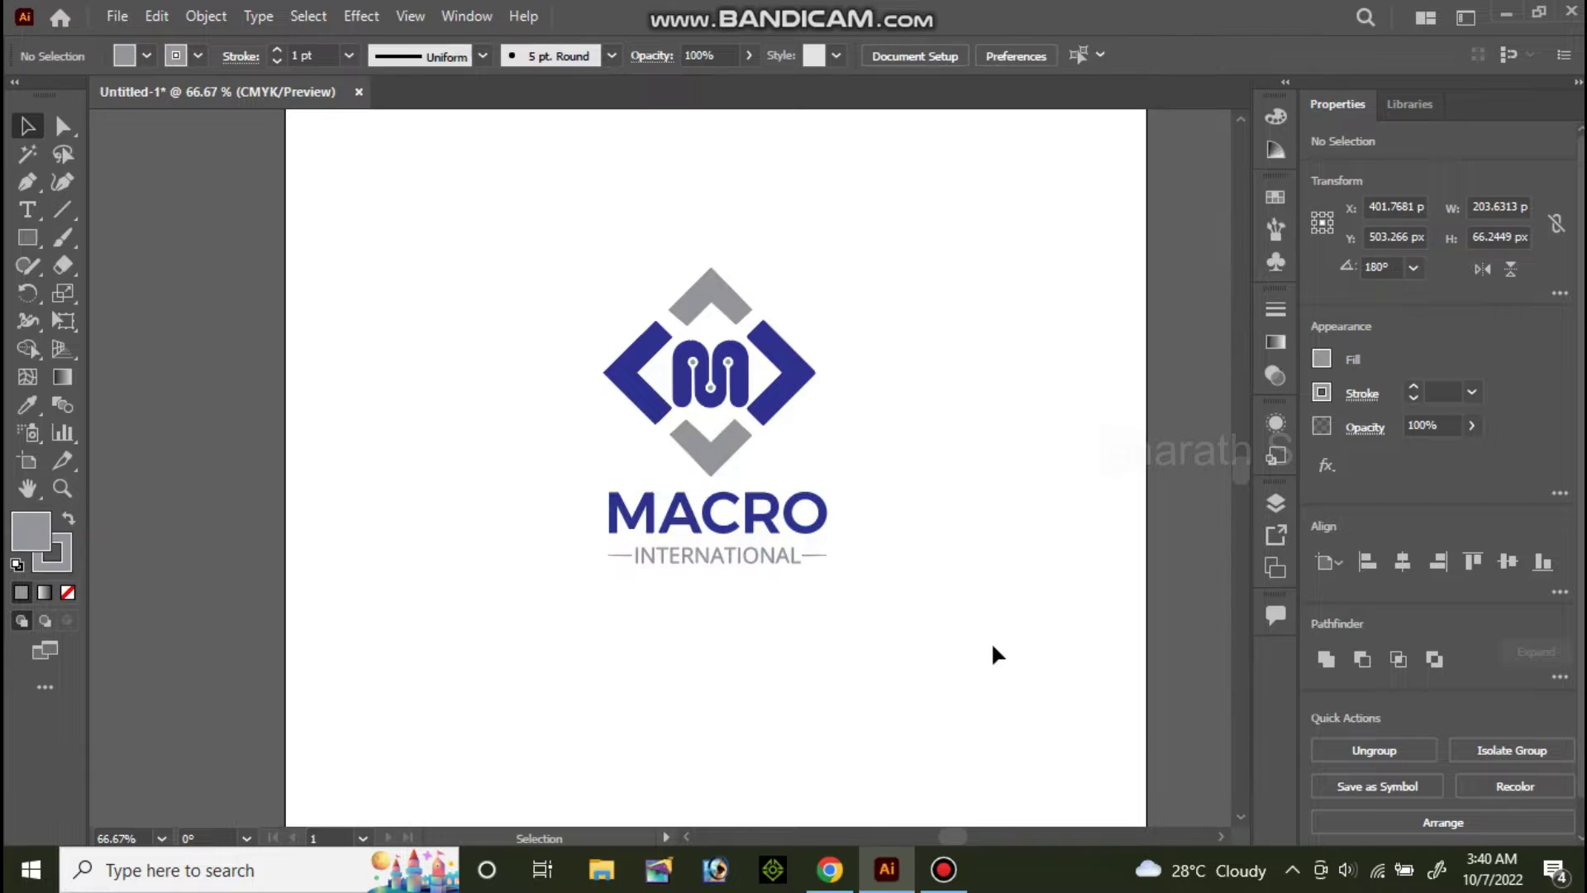
Group the whole logo and centre it horizontally and vertically on the artboard
{"action": "key", "text": "ctrl+a"}
{"action": "key", "text": "ctrl+g"}
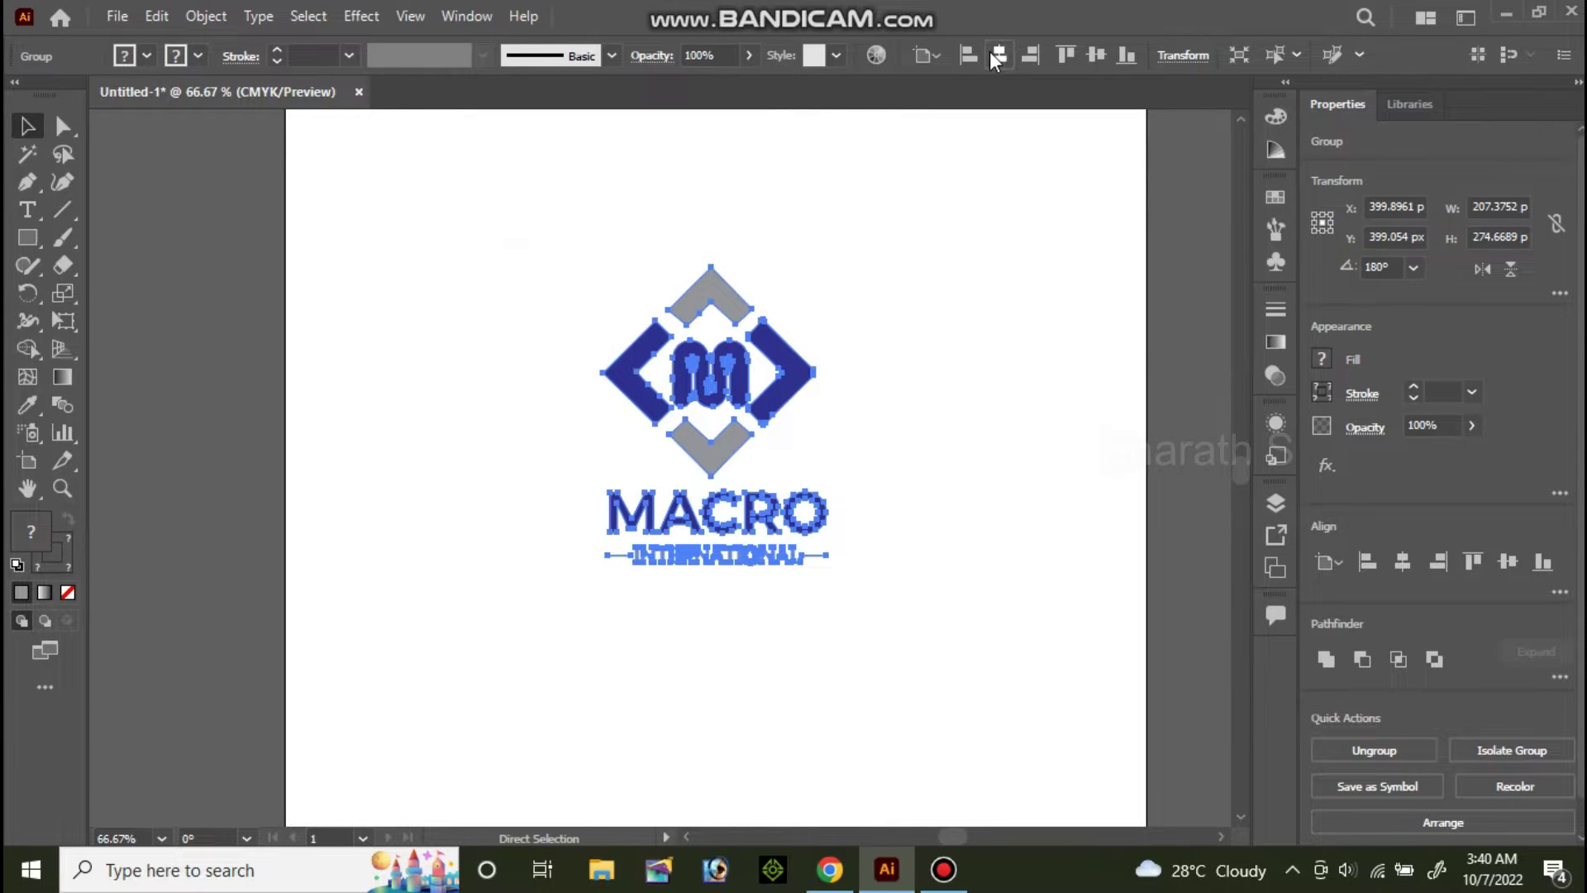
{"action": "left_click", "coordinate": [998, 54]}
{"action": "left_click", "coordinate": [1096, 54]}
Enlarge the logo proportionally about its centre to roughly 306 × 406 px
{"action": "scroll", "coordinate": [964, 364], "scroll_direction": "down", "scroll_amount": 2, "text": "alt"}
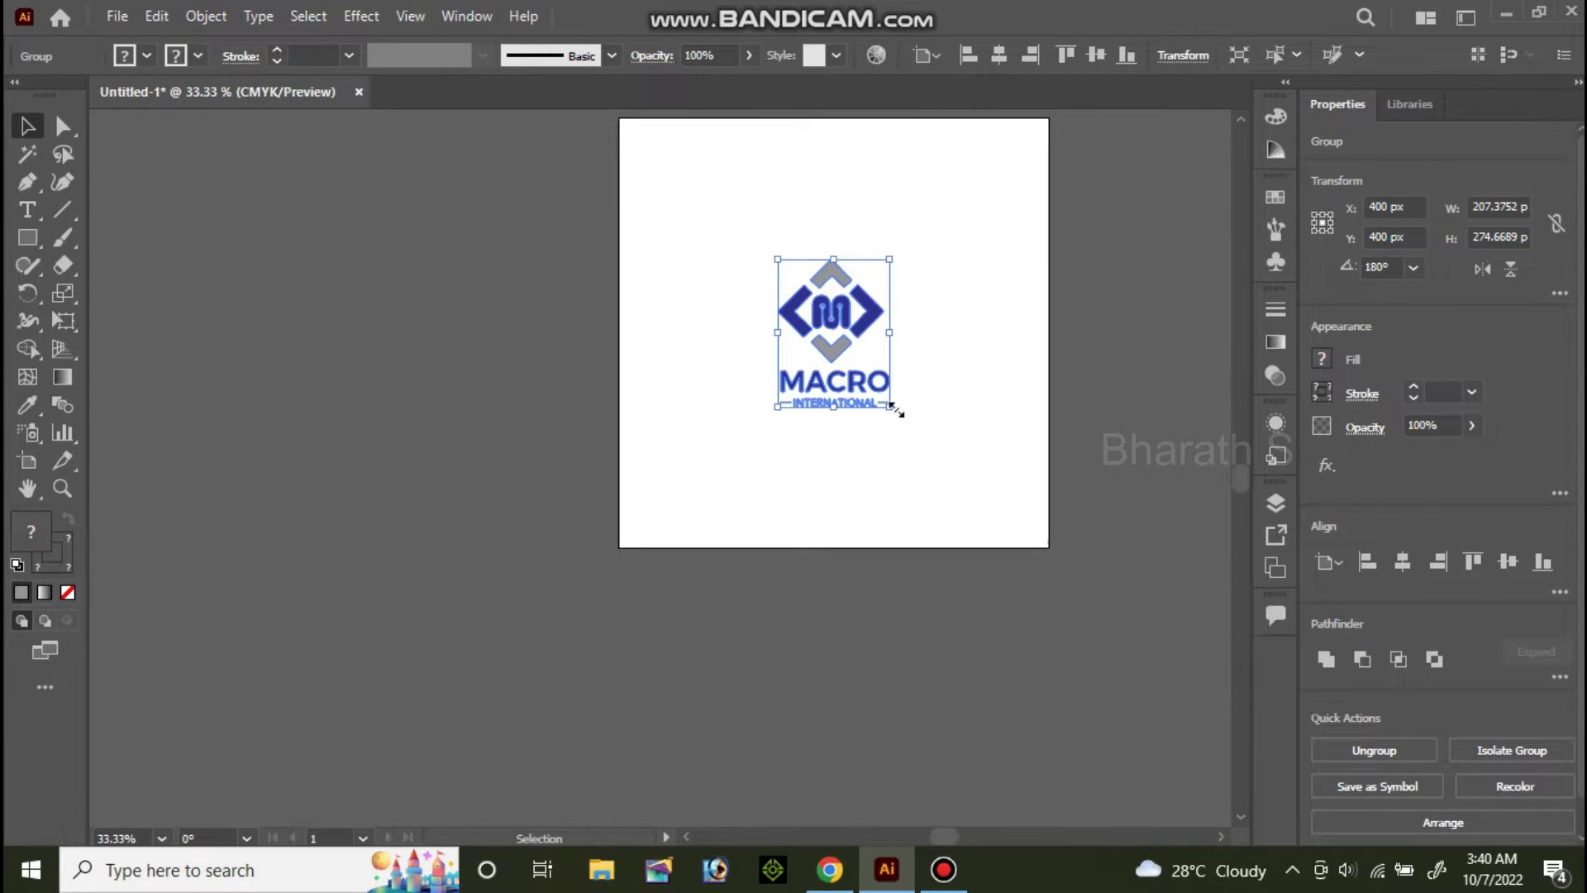
{"action": "left_click_drag", "start_coordinate": [893, 406], "coordinate": [921, 432], "text": "alt+shift"}
{"action": "scroll", "coordinate": [872, 386], "scroll_direction": "up", "scroll_amount": 1}
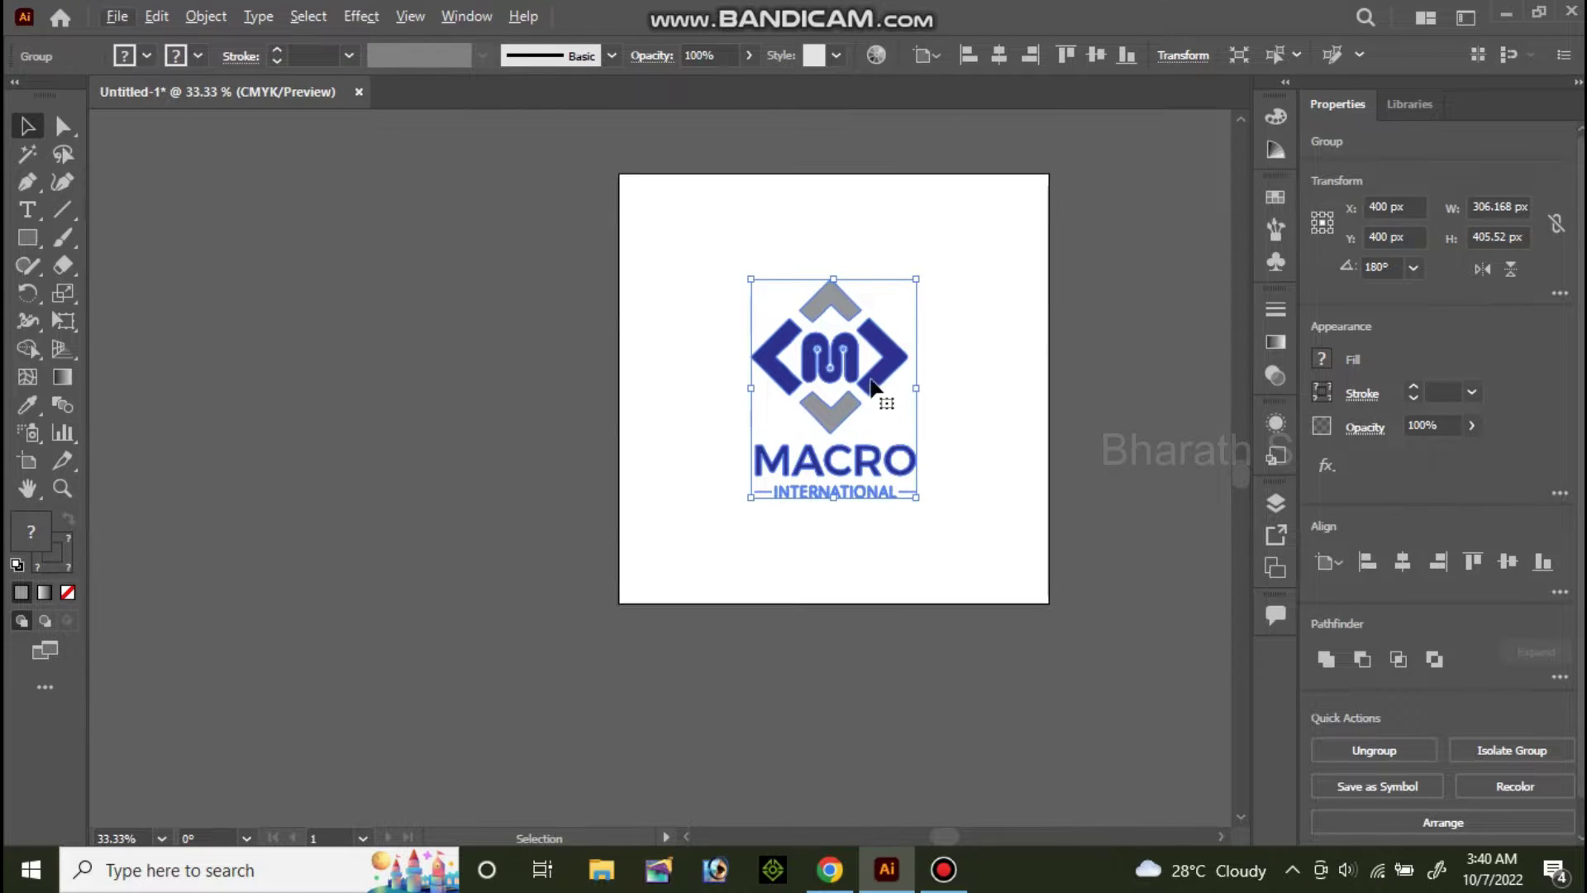
{"action": "scroll", "coordinate": [872, 387], "scroll_direction": "up", "scroll_amount": 2, "text": "alt"}
{"action": "left_click", "coordinate": [1025, 347]}
{"action": "scroll", "coordinate": [931, 336], "scroll_direction": "right", "scroll_amount": 2, "text": "ctrl"}
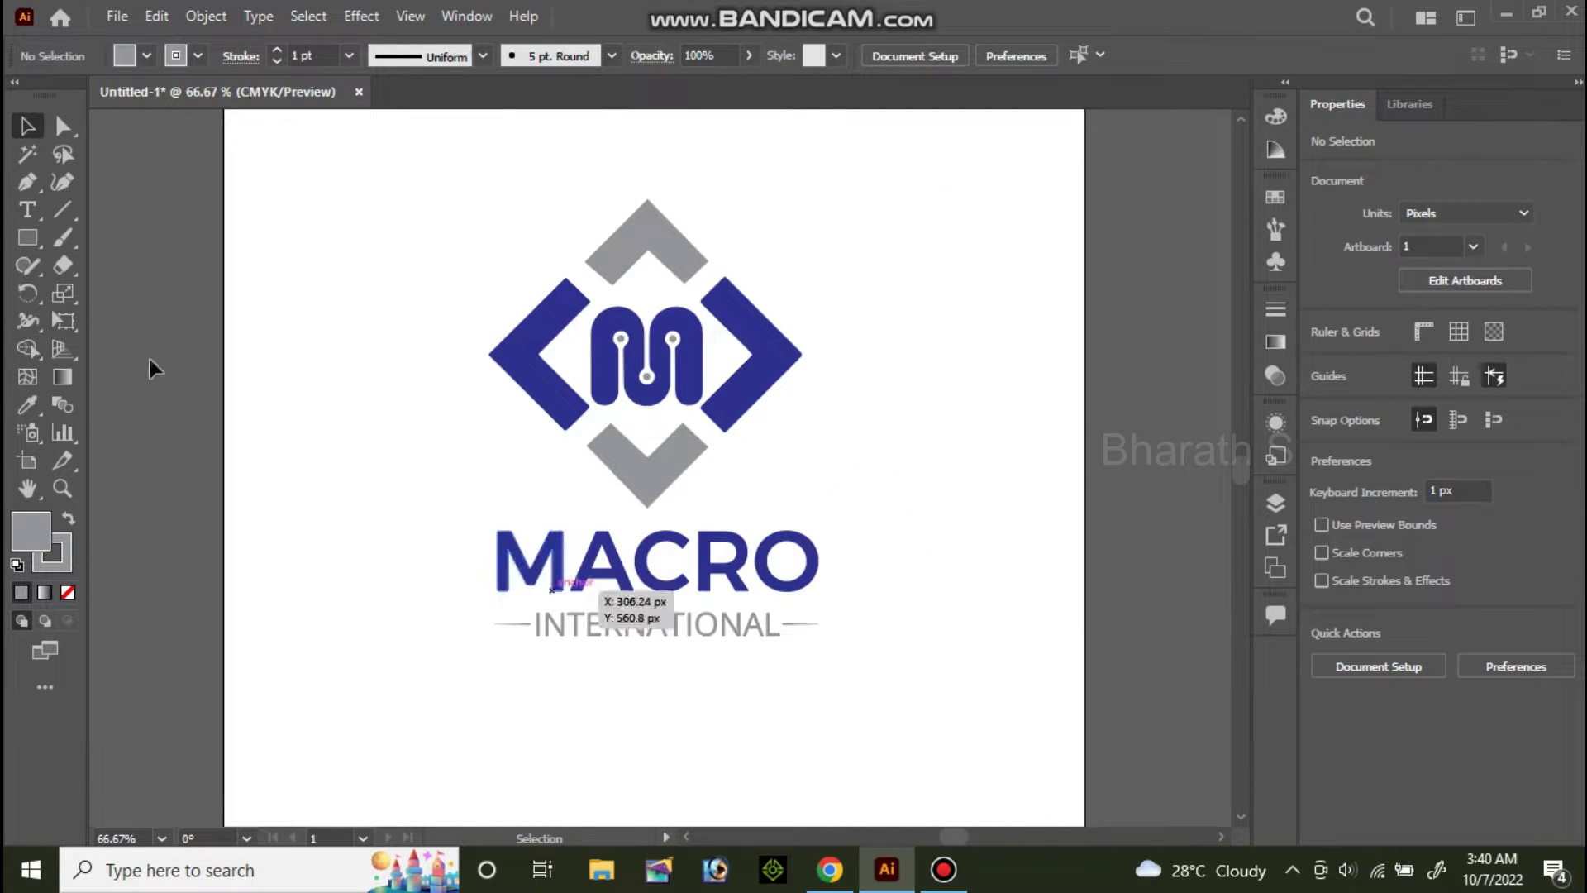
{"action": "left_click", "coordinate": [116, 15]}
{"action": "mouse_move", "coordinate": [159, 467]}
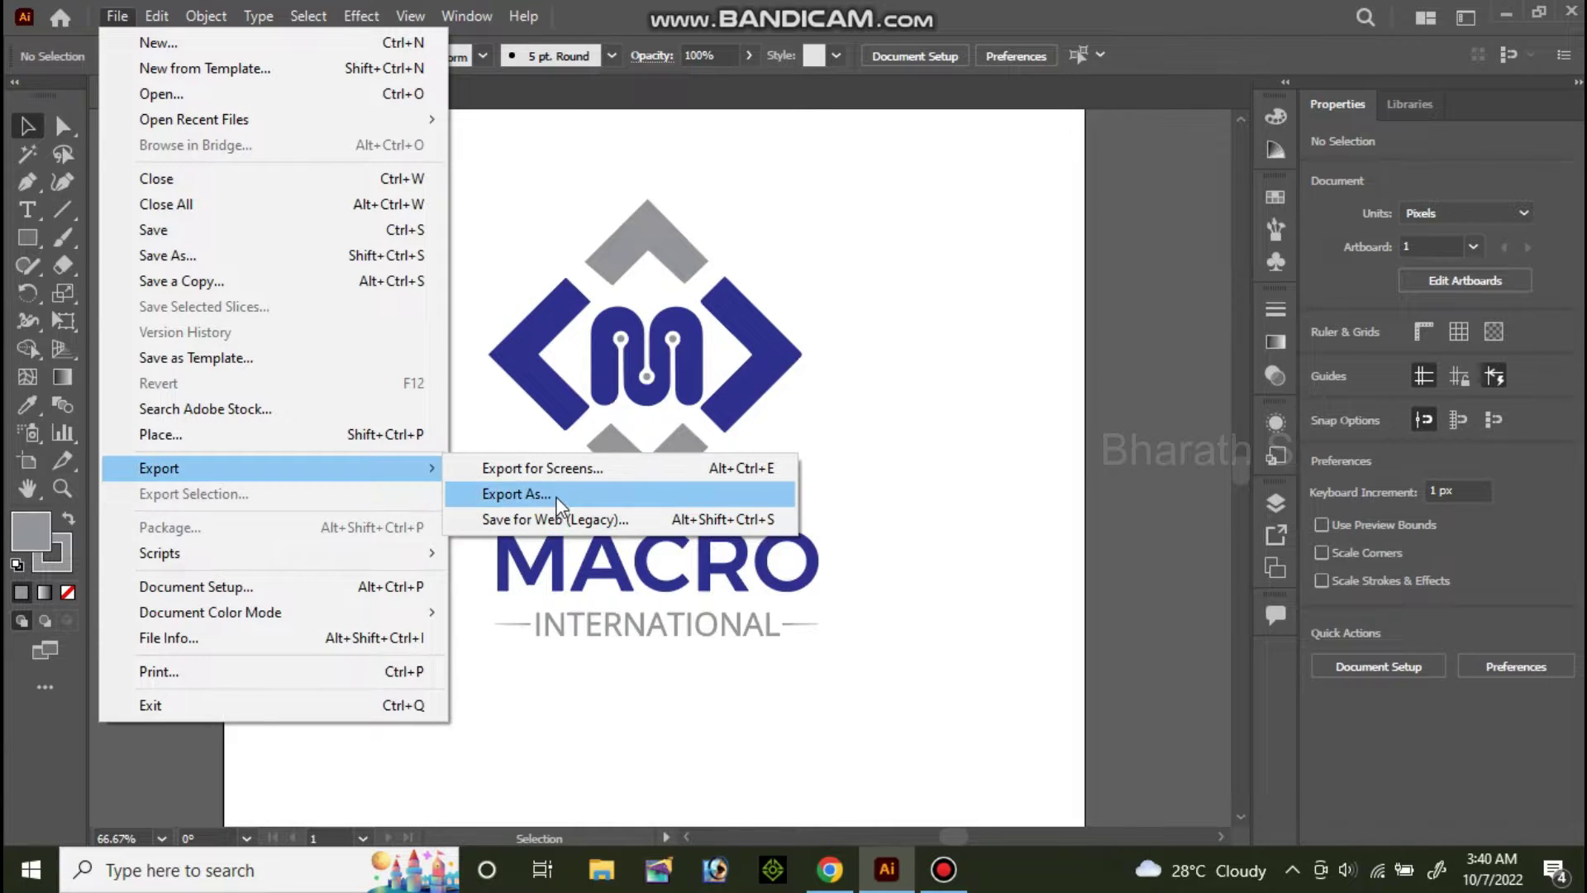
Export the logo as SVG named Logosample to the Desktop, using artboards and default SVG options
{"action": "left_click", "coordinate": [554, 496]}
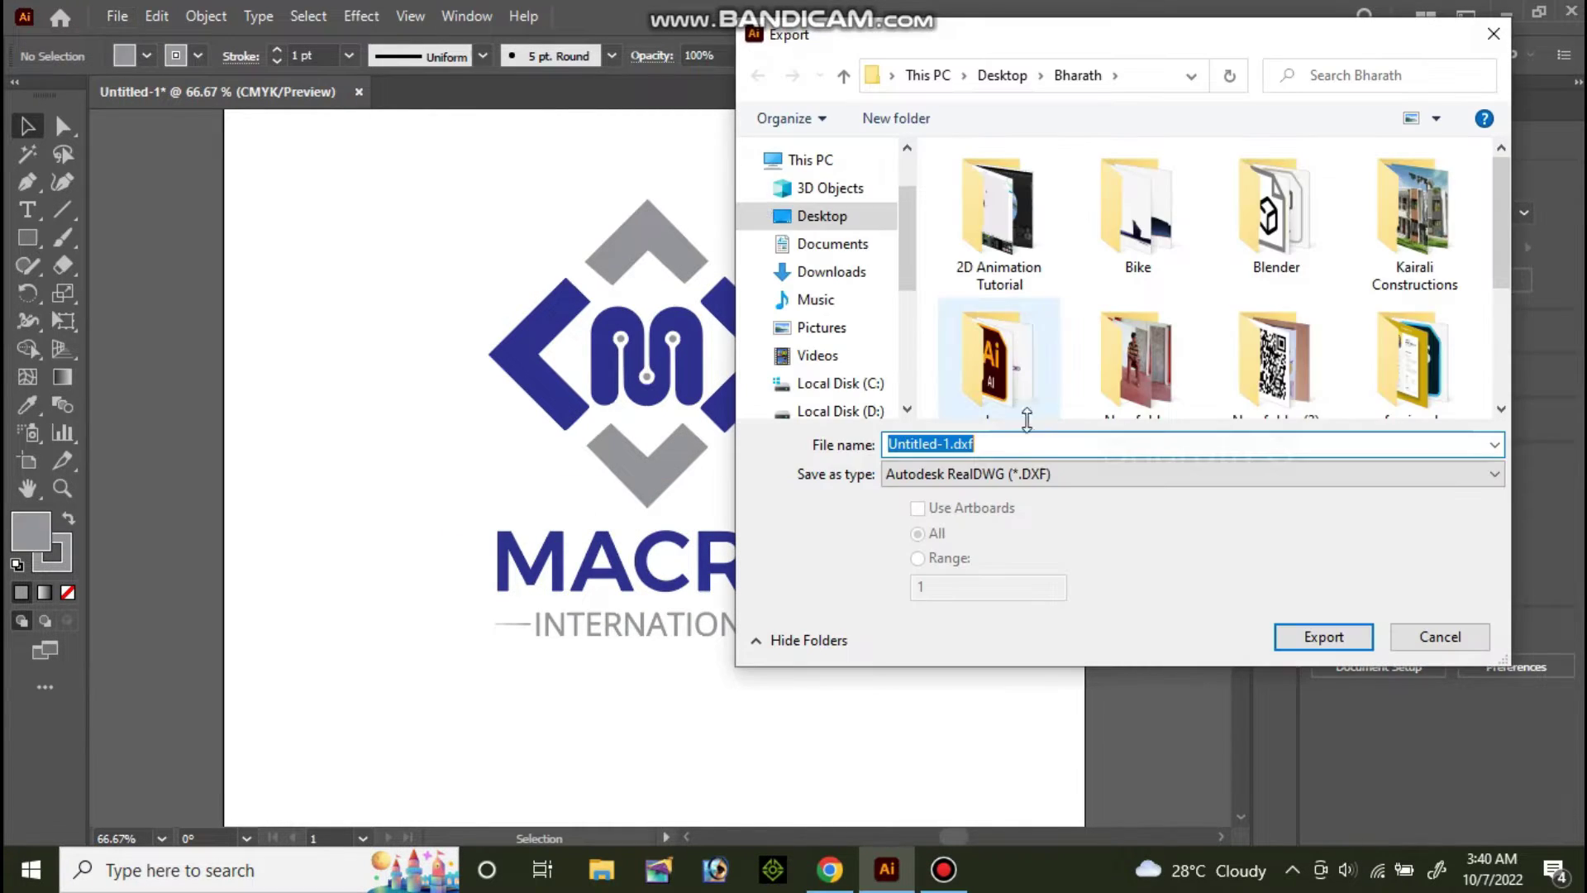
{"action": "left_click", "coordinate": [992, 473]}
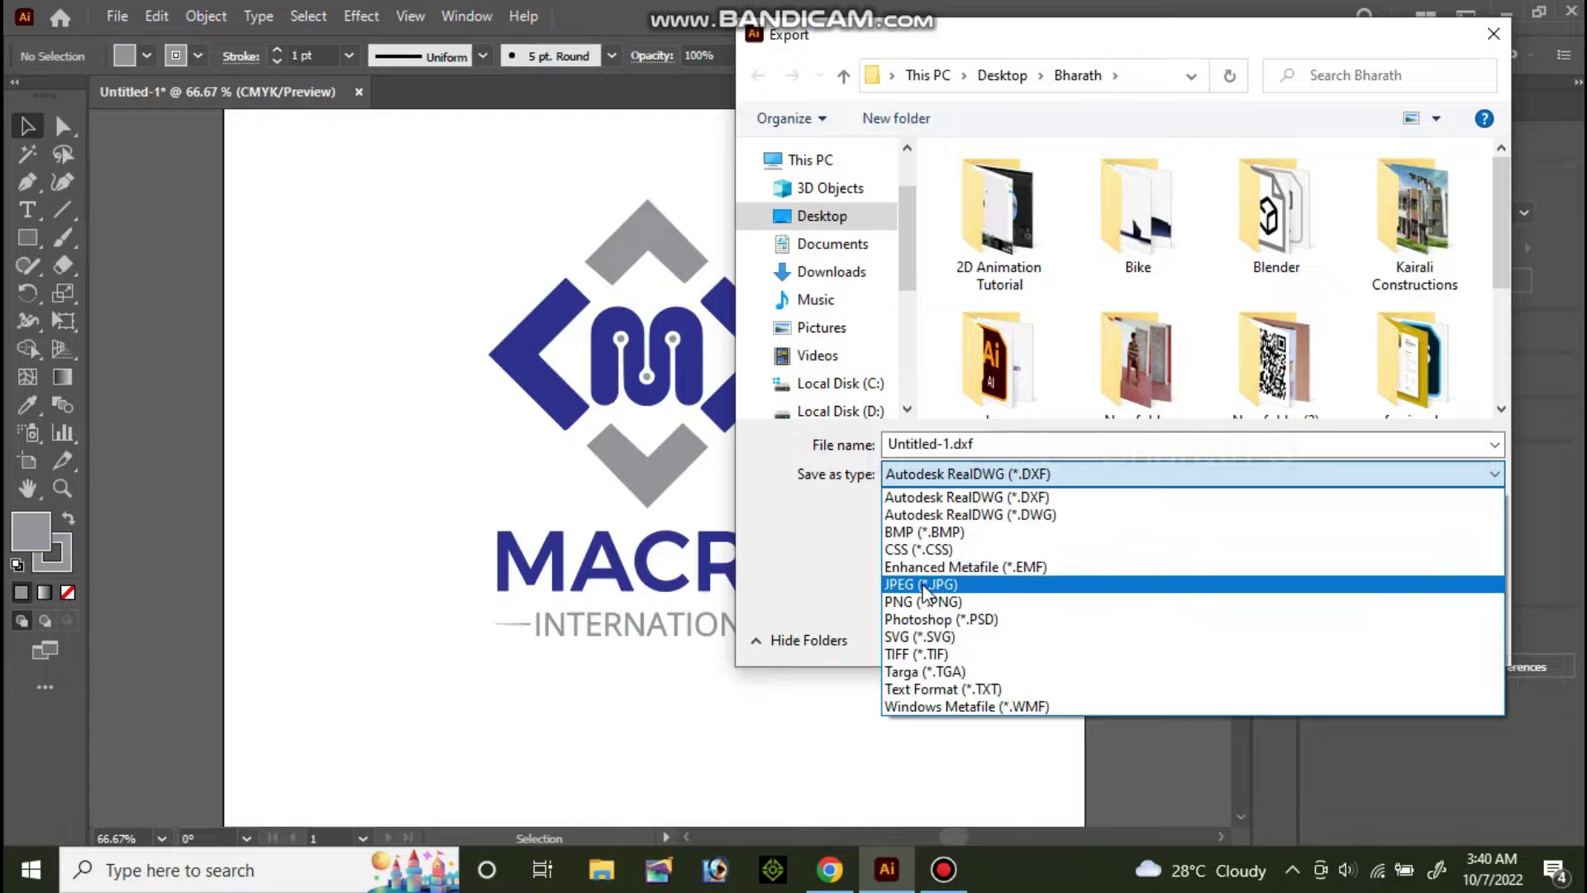
{"action": "left_click", "coordinate": [942, 637]}
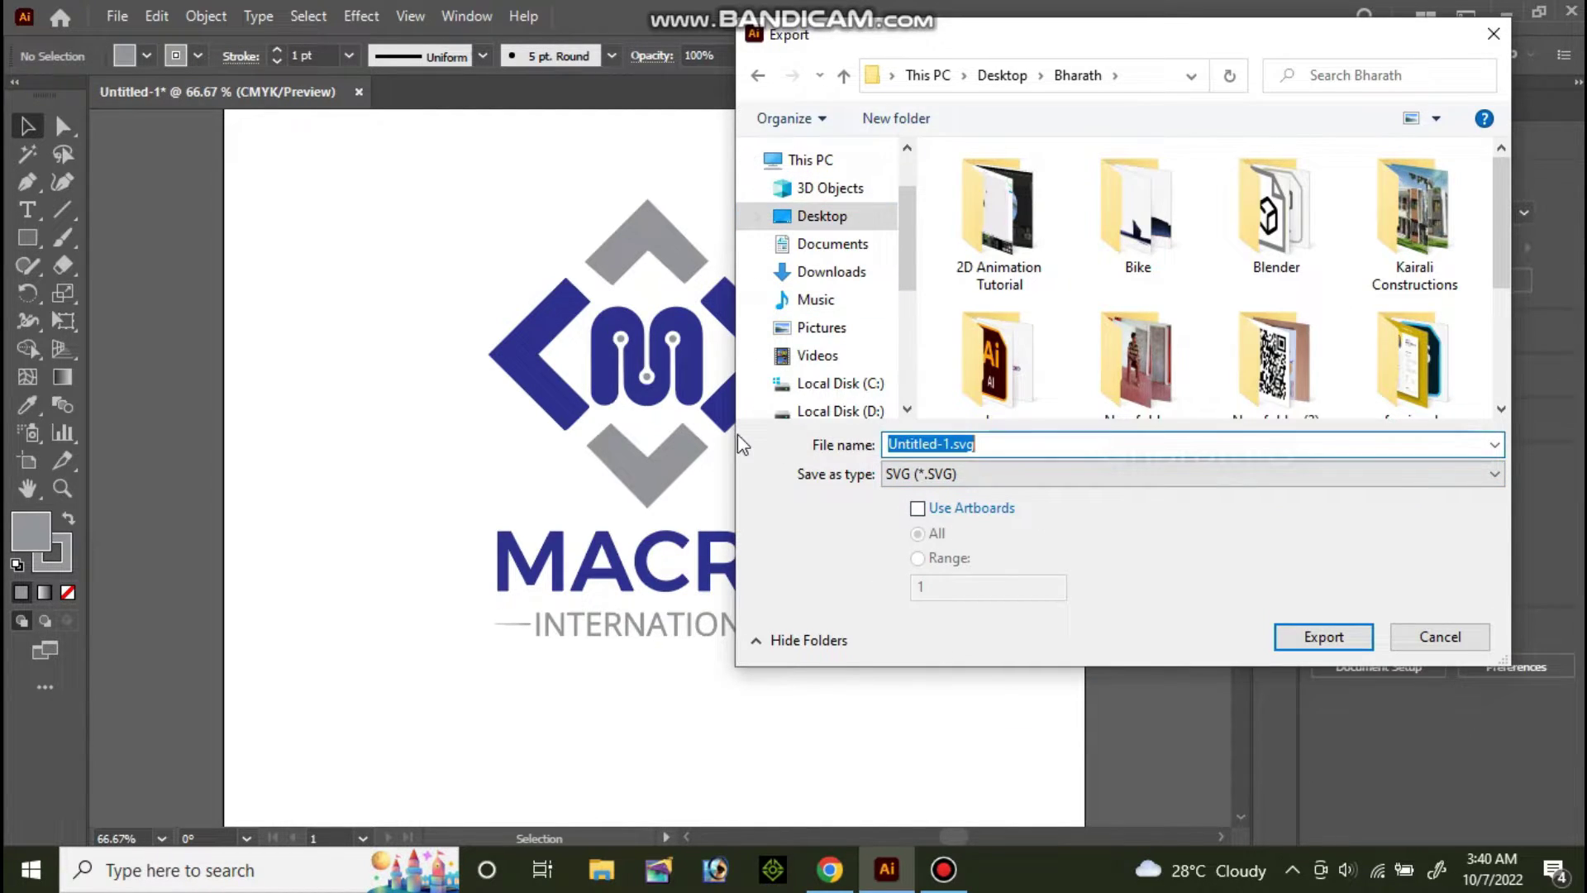
{"action": "type", "text": "Logo"}
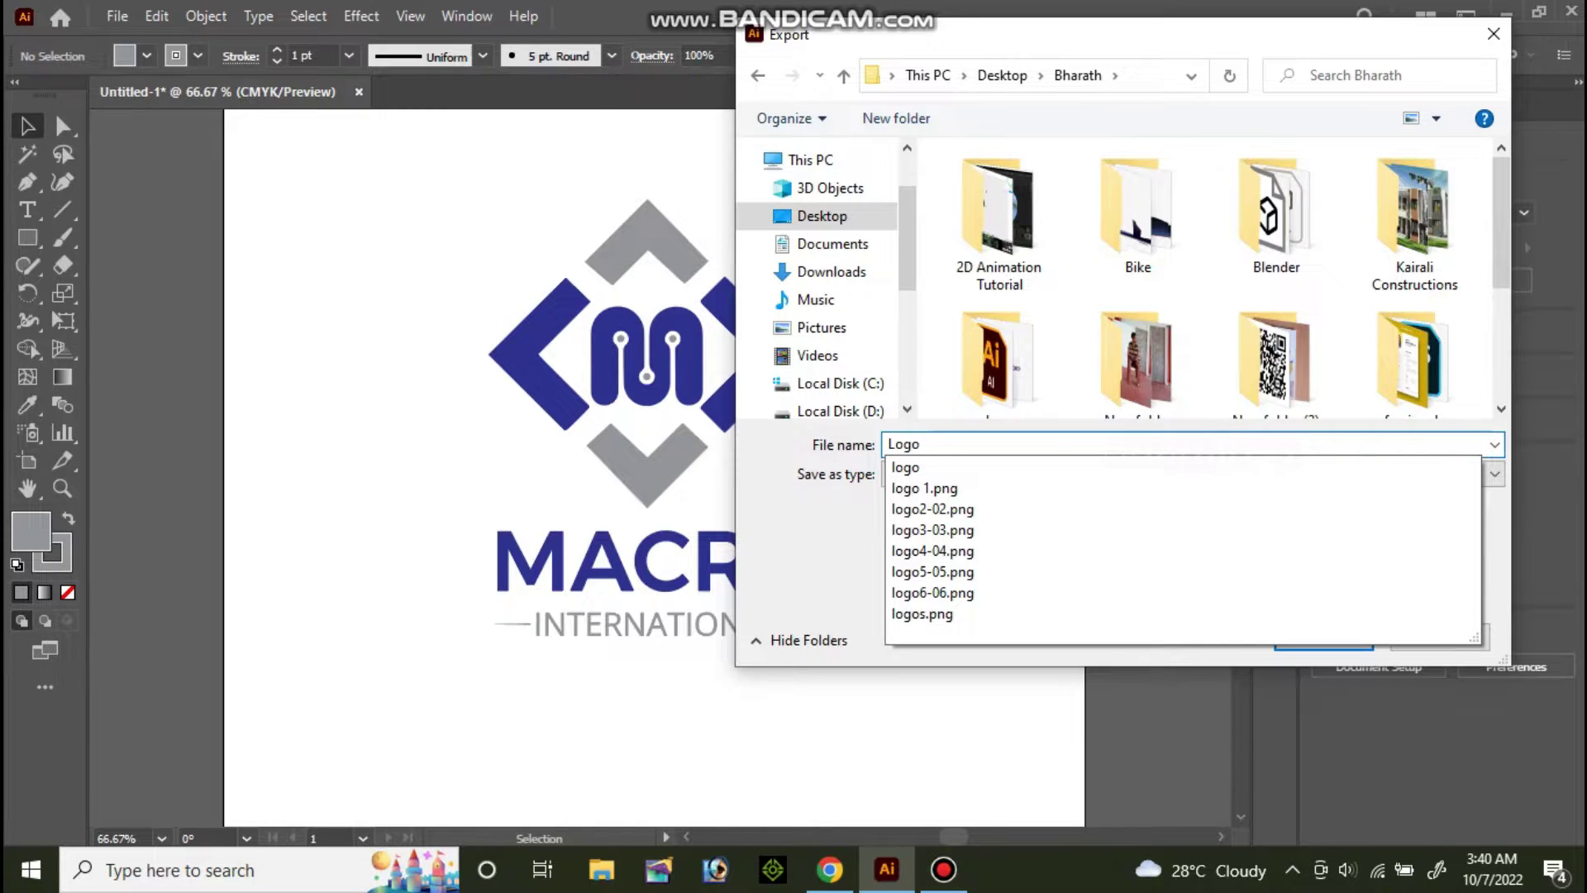
{"action": "type", "text": "sample"}
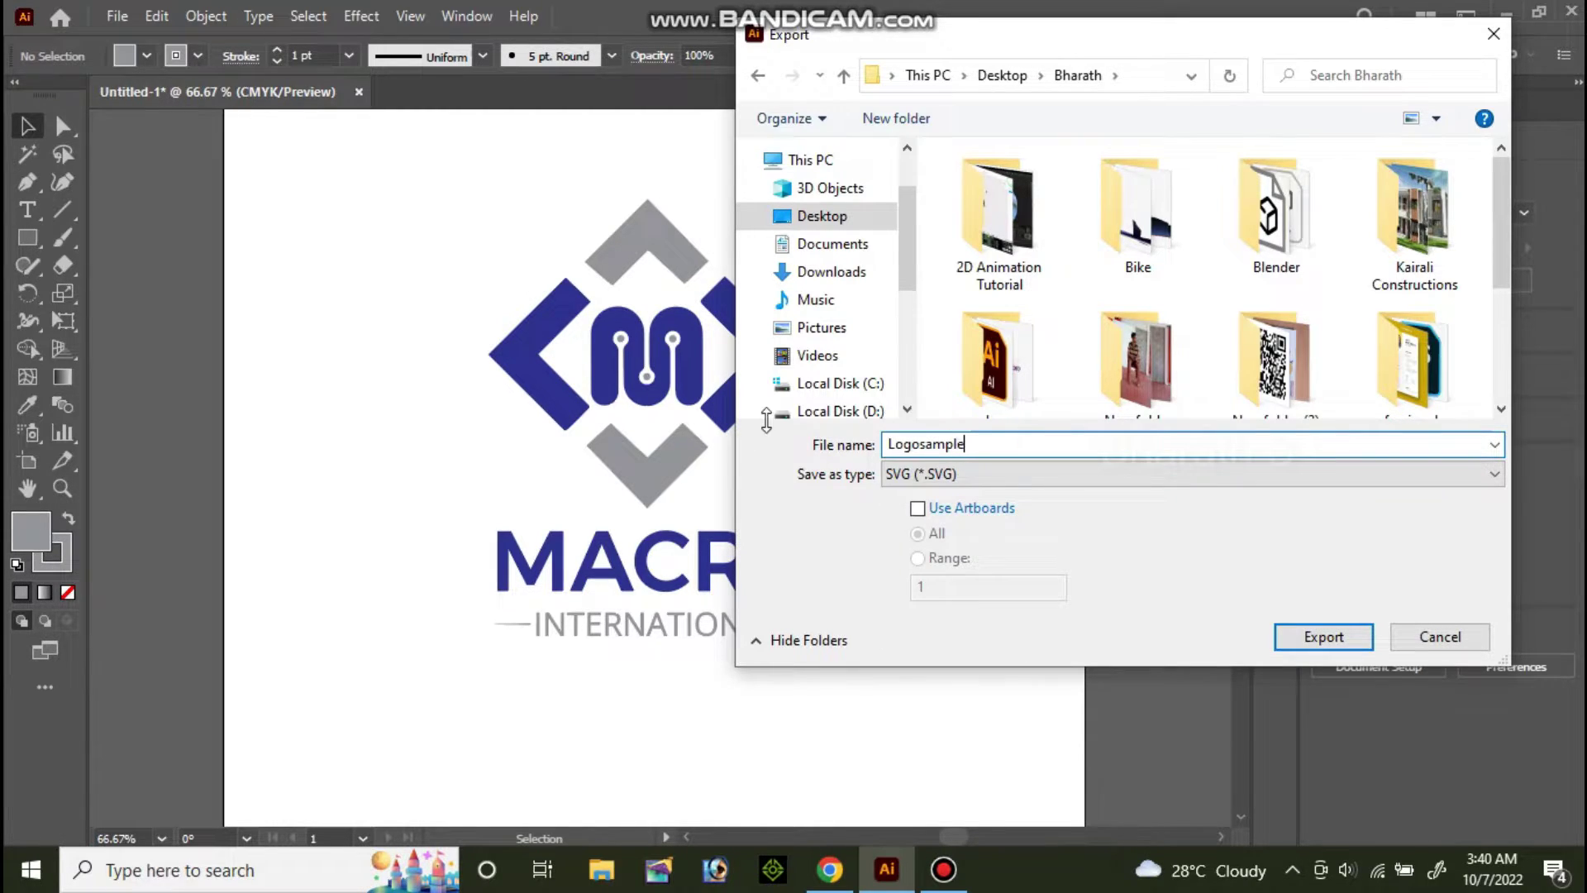
{"action": "left_click", "coordinate": [835, 219]}
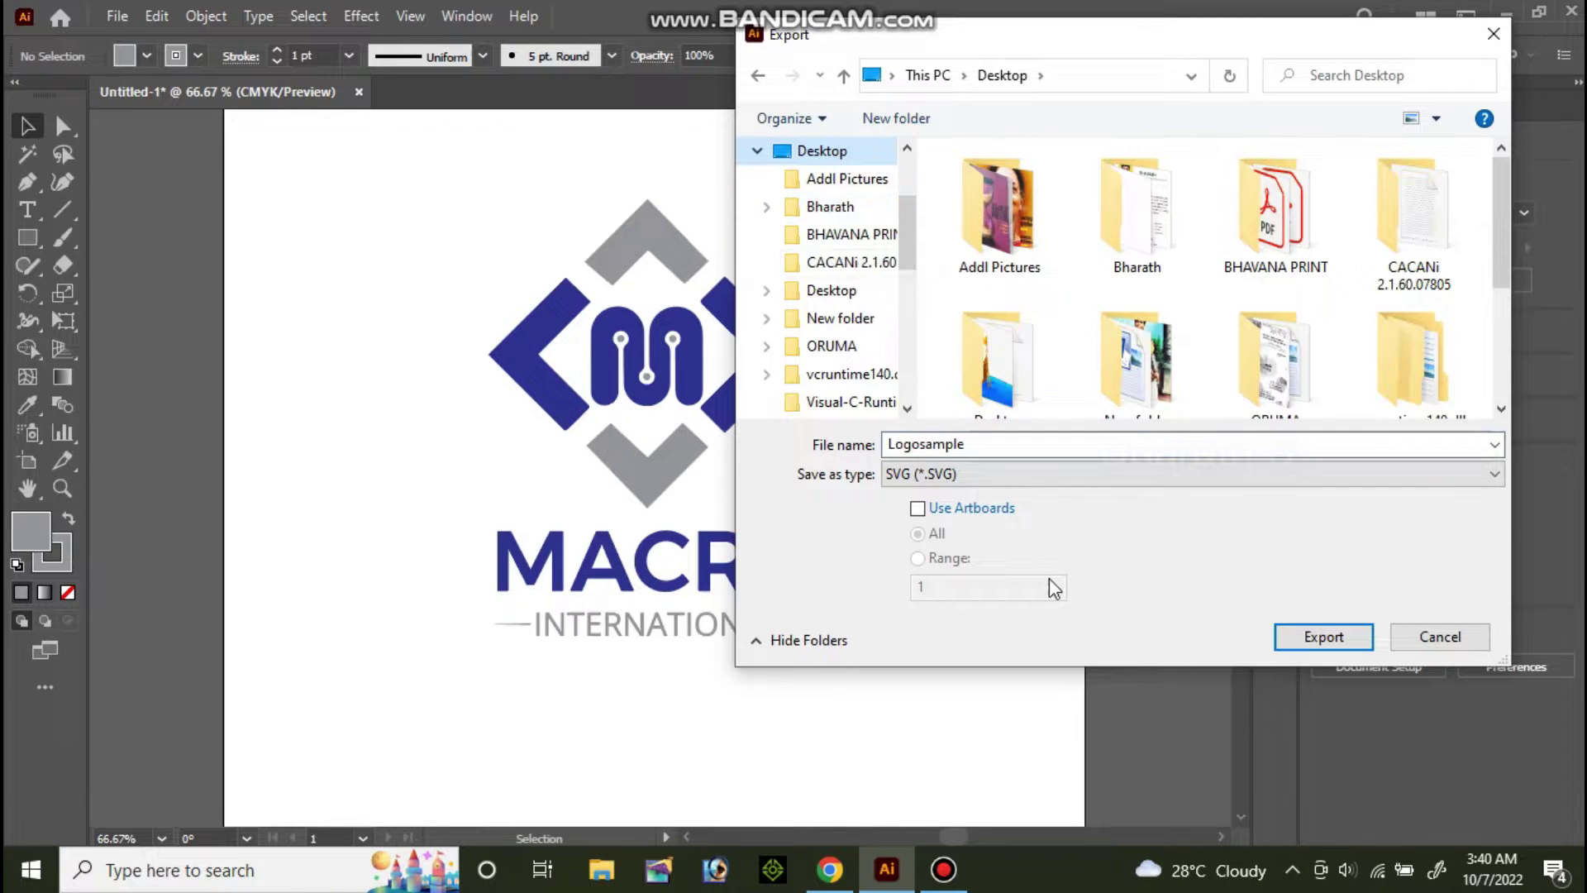
{"action": "left_click", "coordinate": [930, 513]}
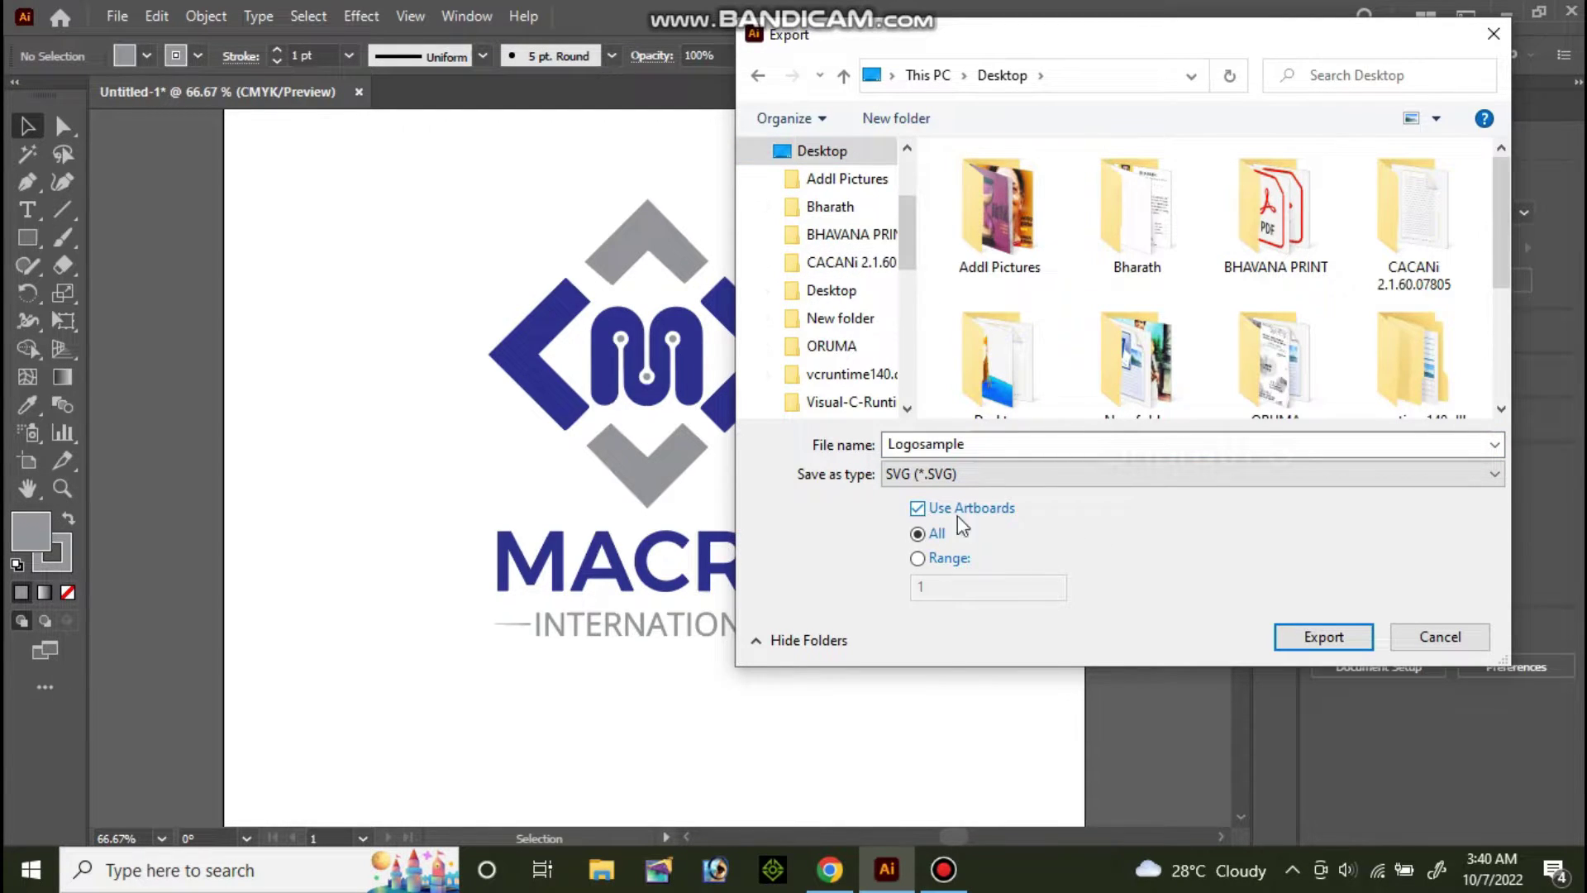
{"action": "left_click", "coordinate": [1339, 641]}
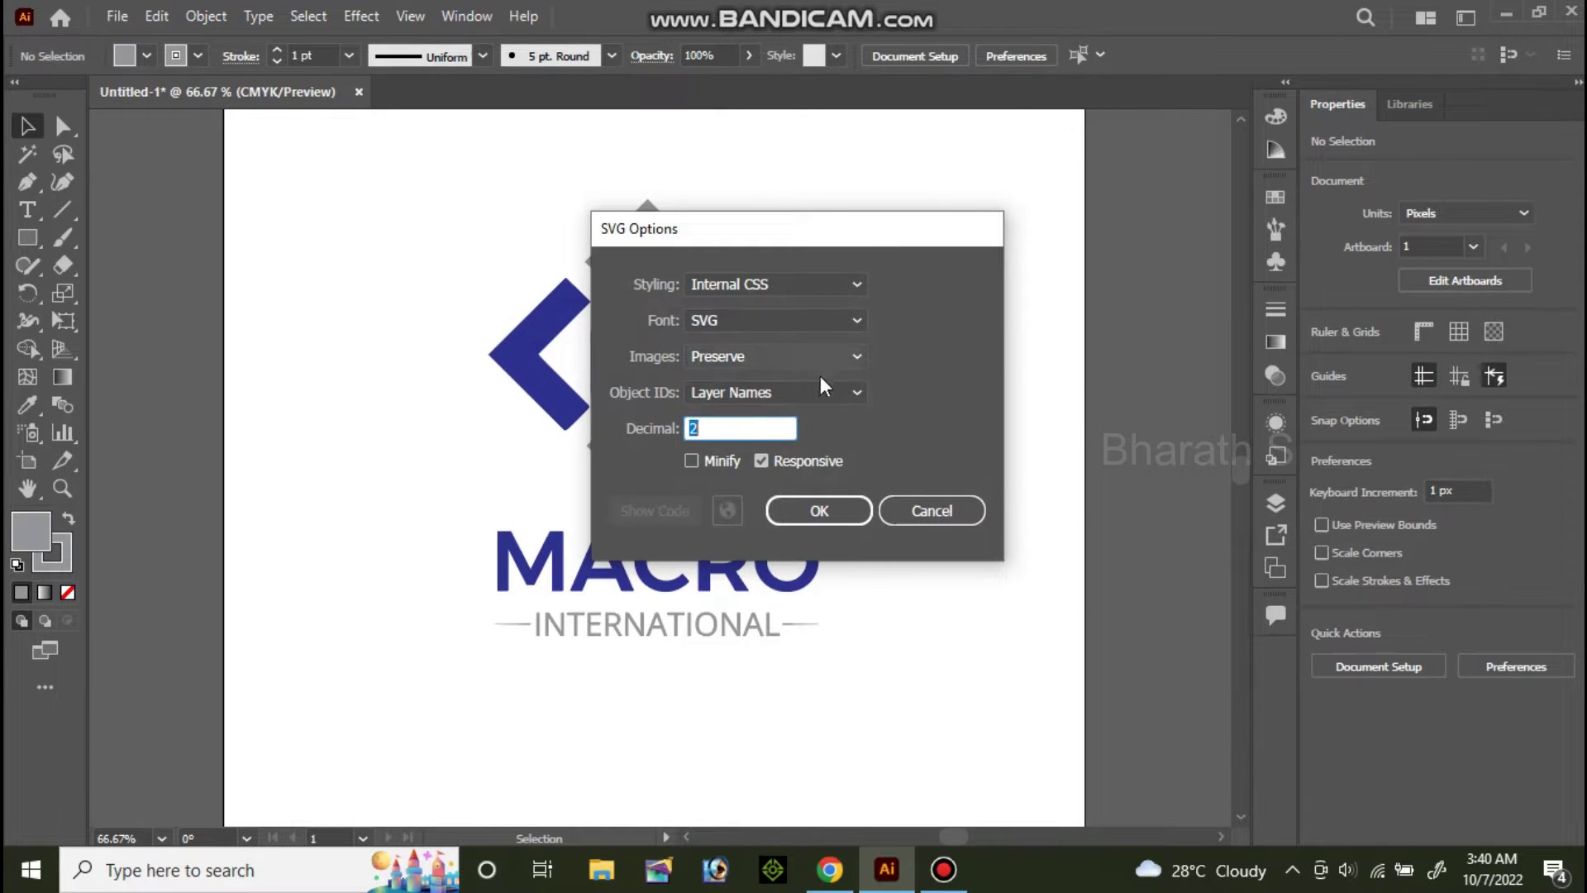
{"action": "left_click", "coordinate": [819, 511]}
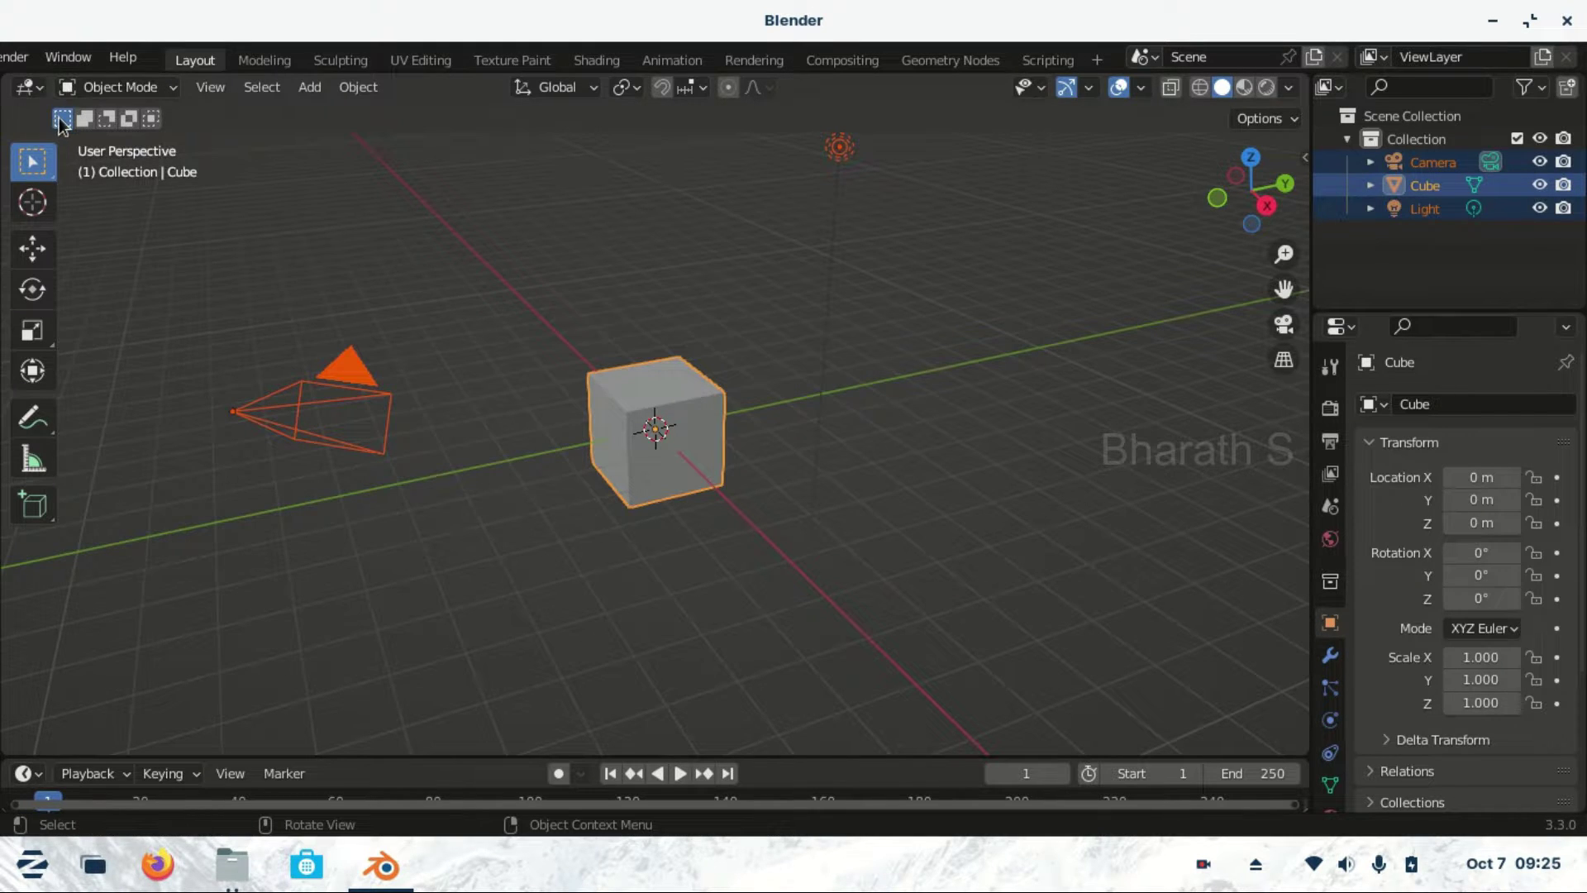
Delete the default camera, cube and light, then import Logosample.svg from the CCSA_X64FRE_MULTI_DV5 drive
{"action": "key", "text": "Delete"}
{"action": "scroll", "coordinate": [100, 67], "scroll_direction": "up", "scroll_amount": 5}
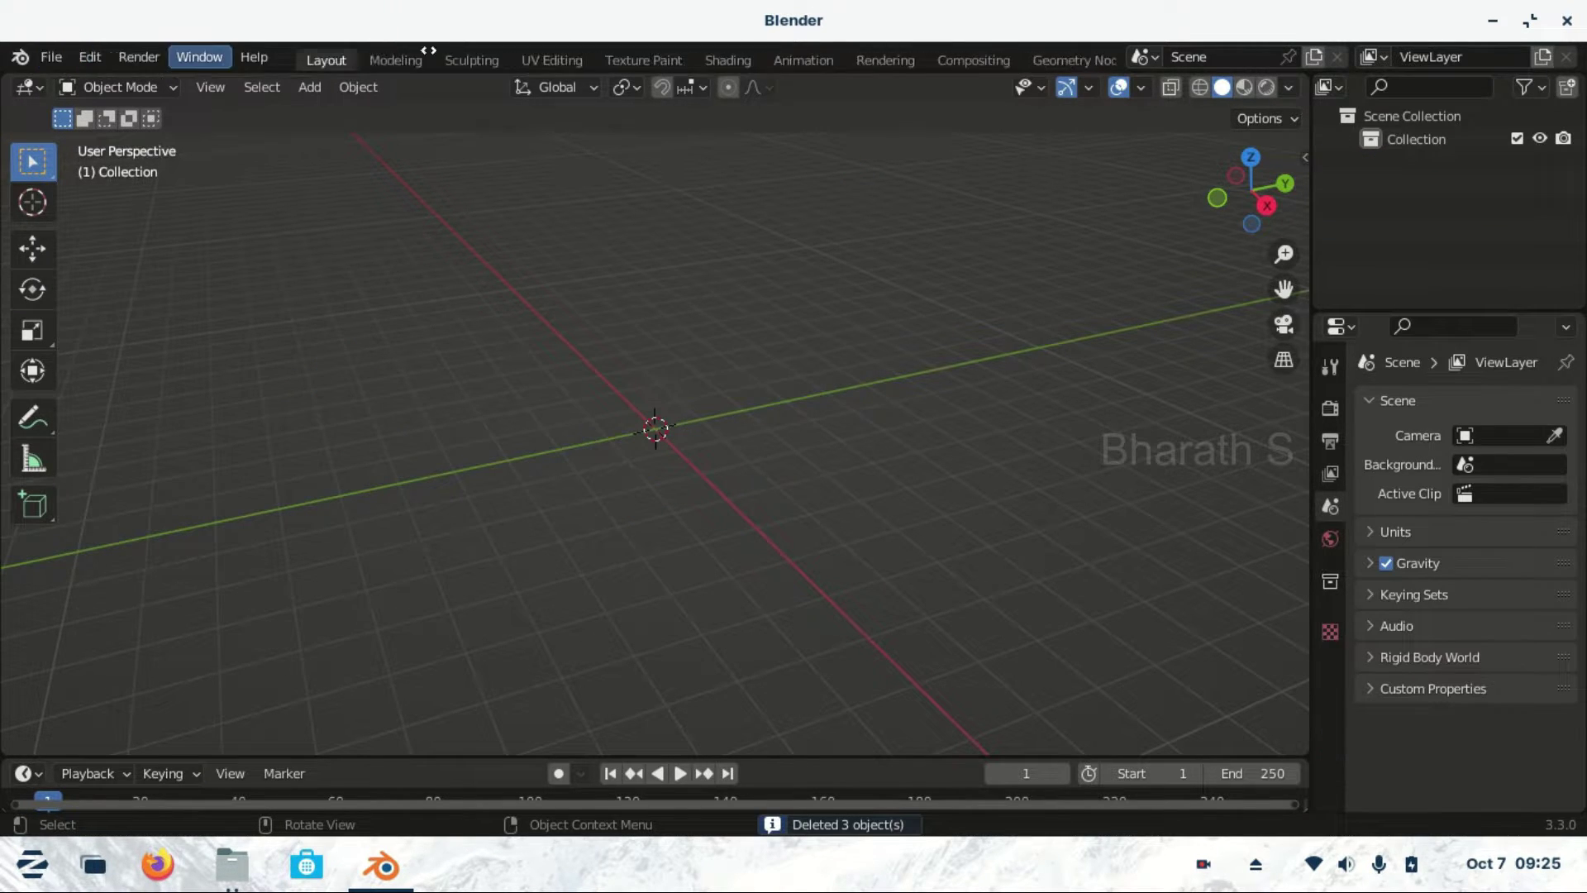
{"action": "left_click", "coordinate": [51, 57]}
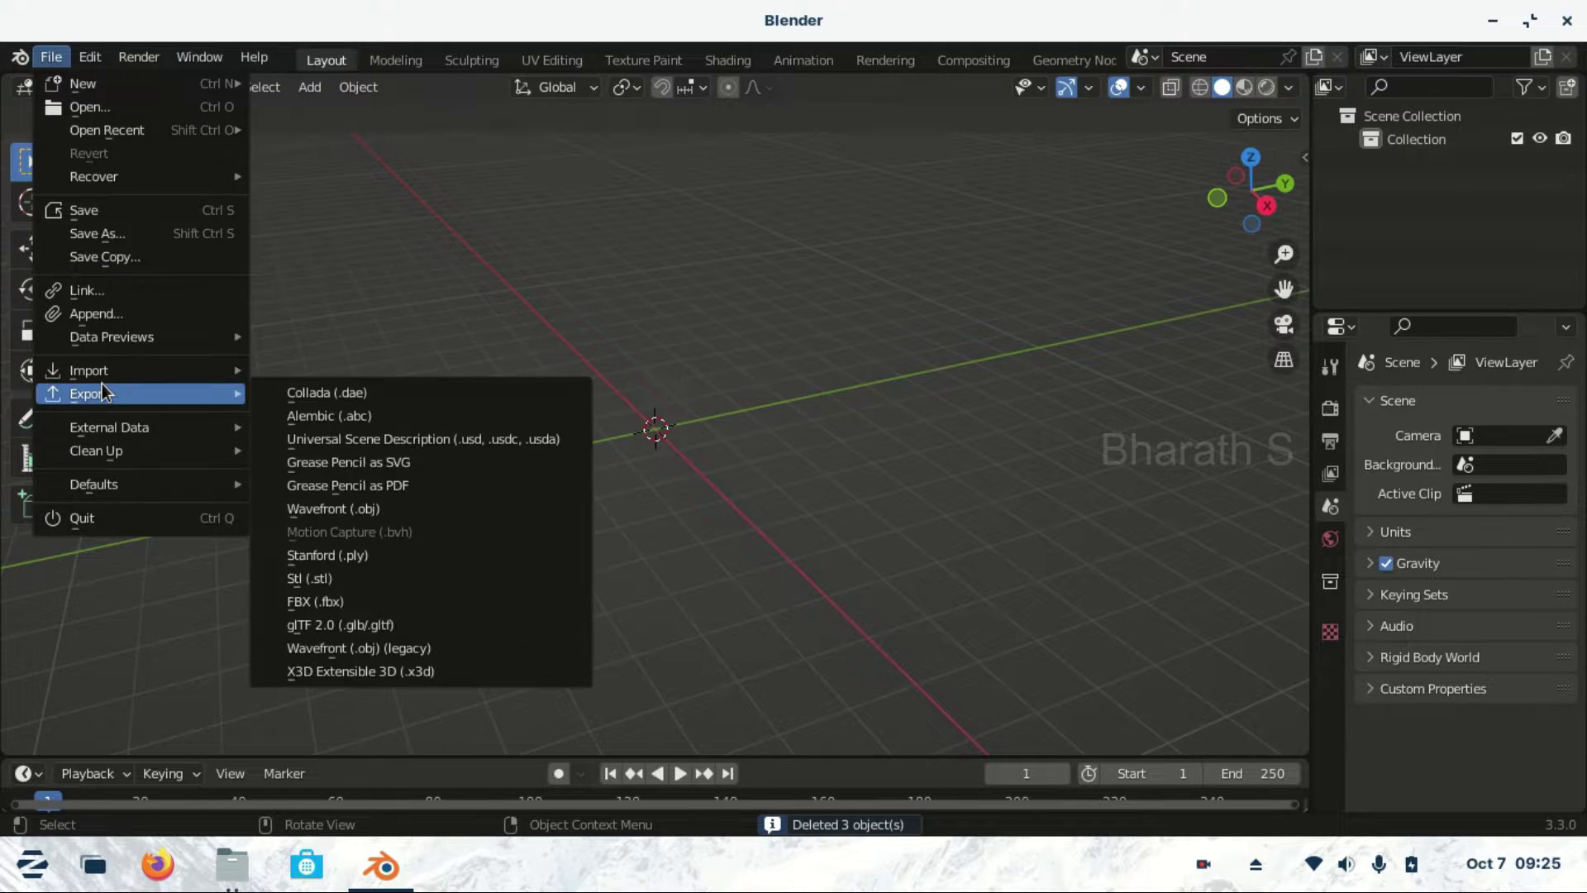
{"action": "mouse_move", "coordinate": [88, 370]}
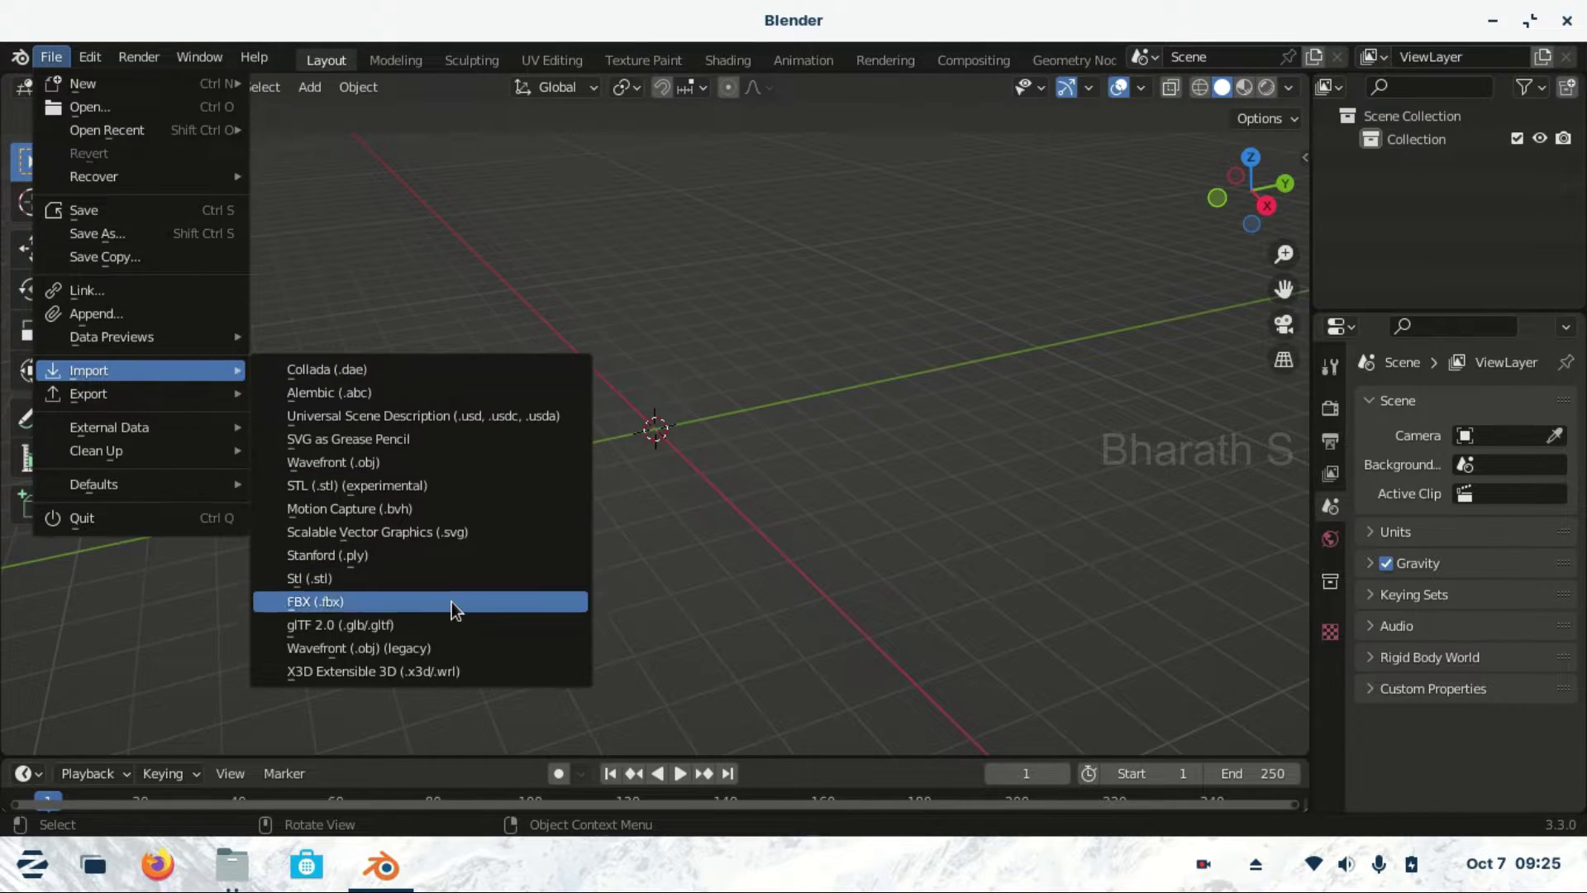
{"action": "left_click", "coordinate": [461, 530]}
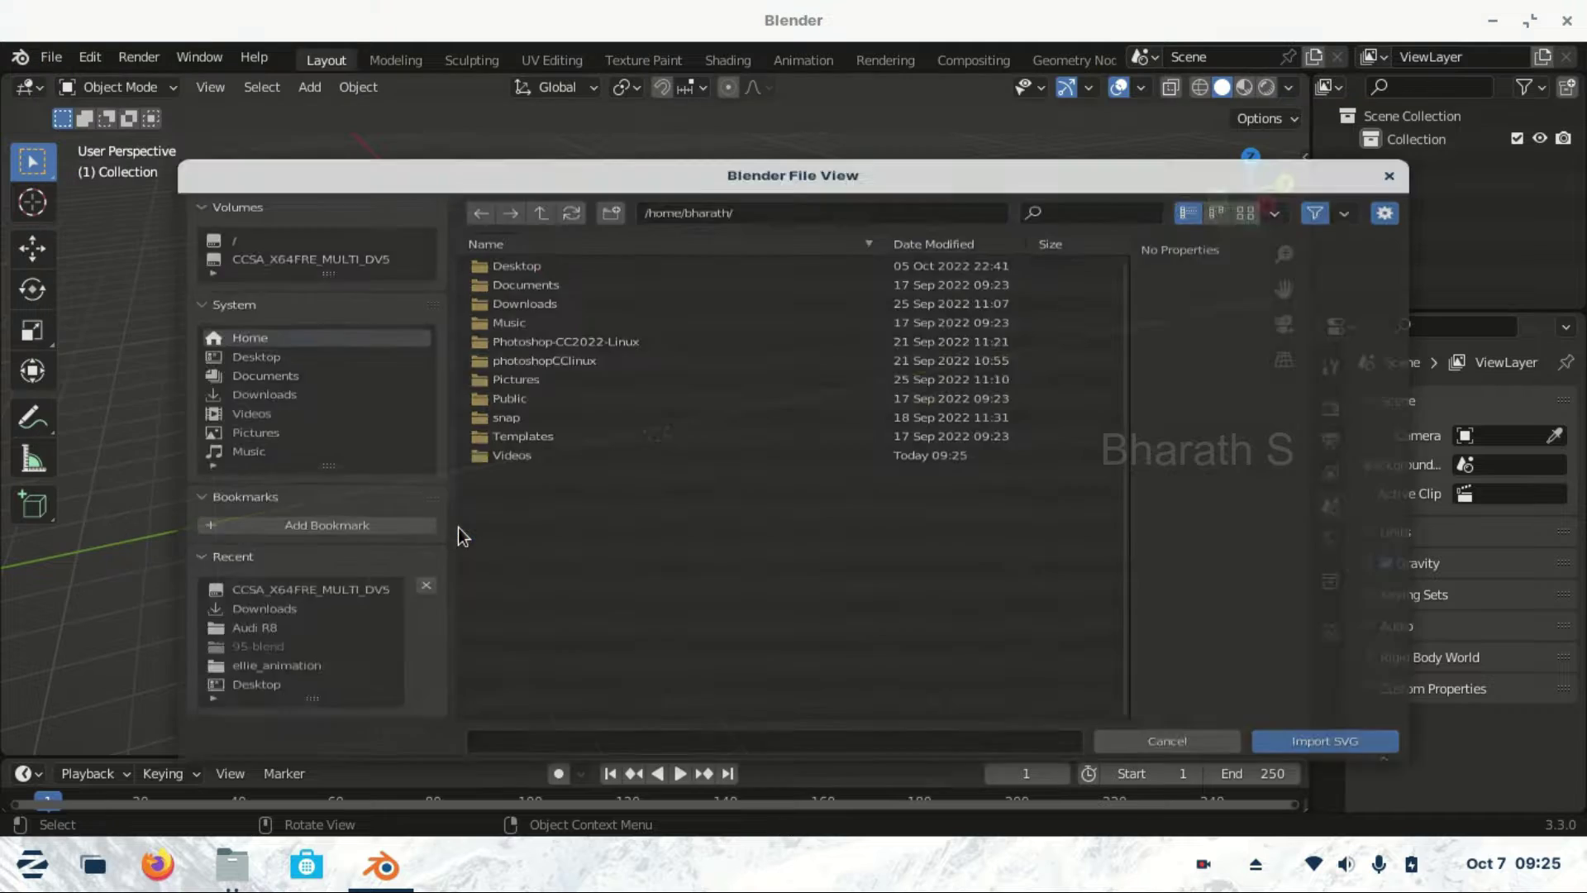
{"action": "left_click", "coordinate": [331, 216]}
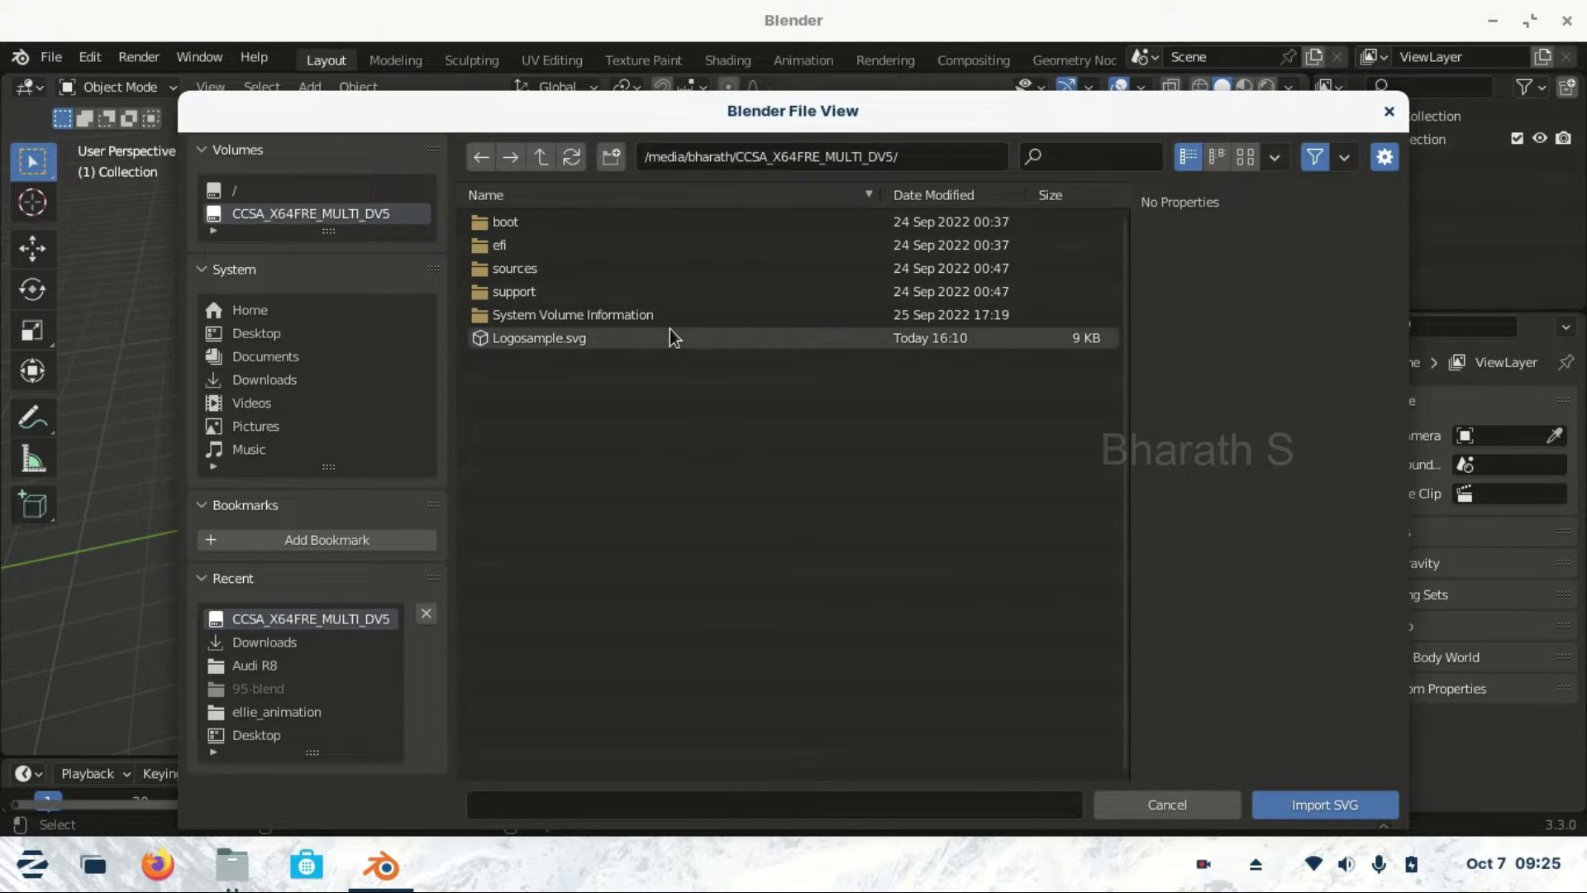
{"action": "left_click", "coordinate": [651, 343]}
{"action": "double_click", "coordinate": [651, 343]}
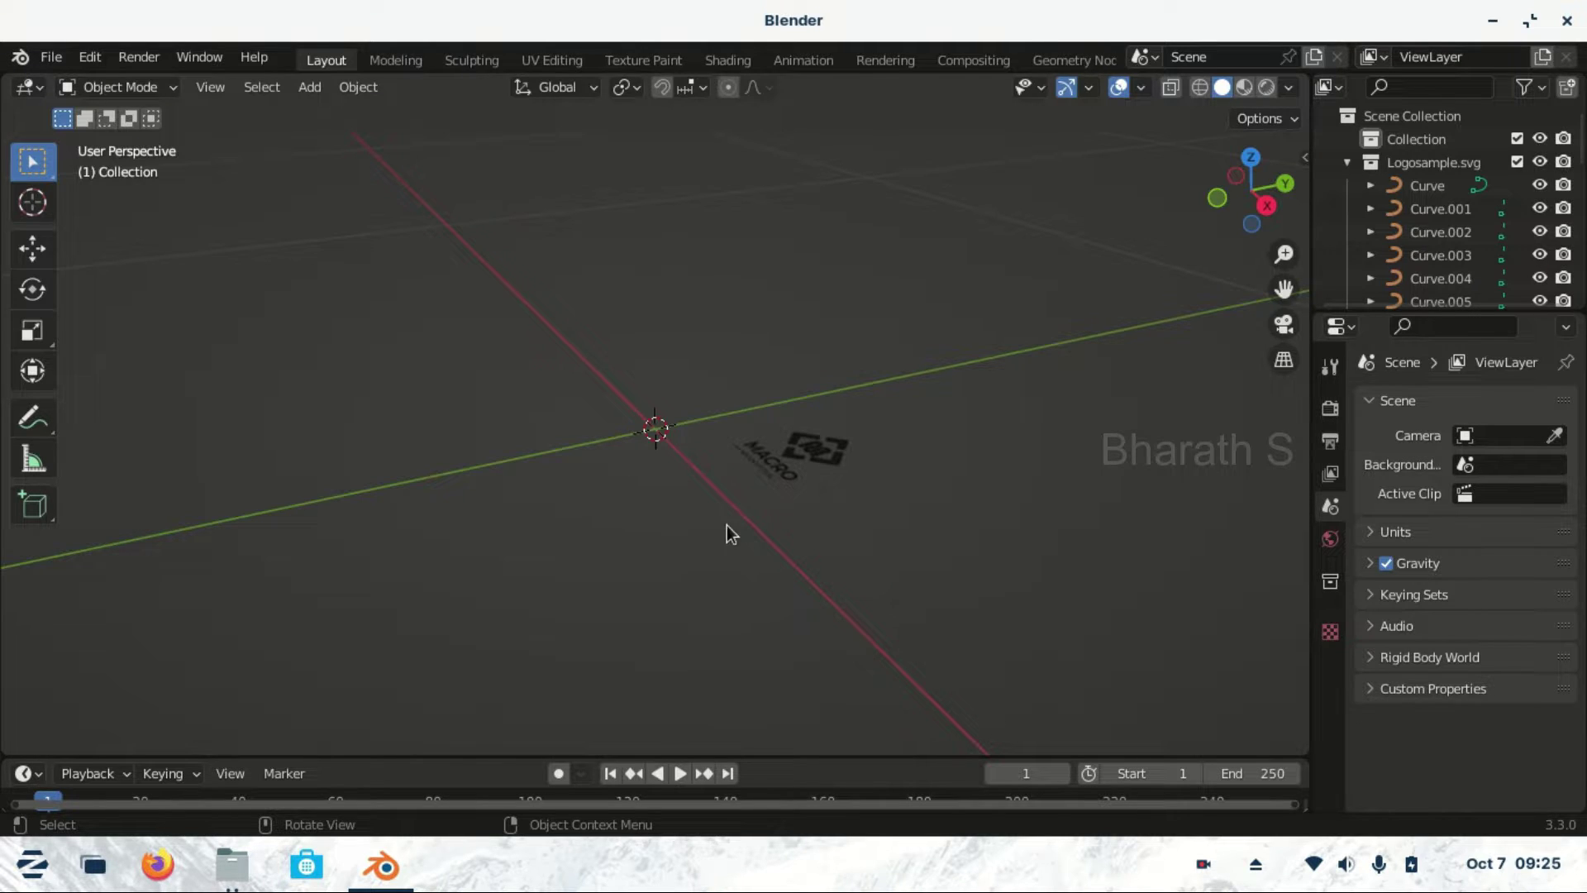
Select all the imported logo curves and scale them up
{"action": "key", "text": "a"}
{"action": "key", "text": "s"}
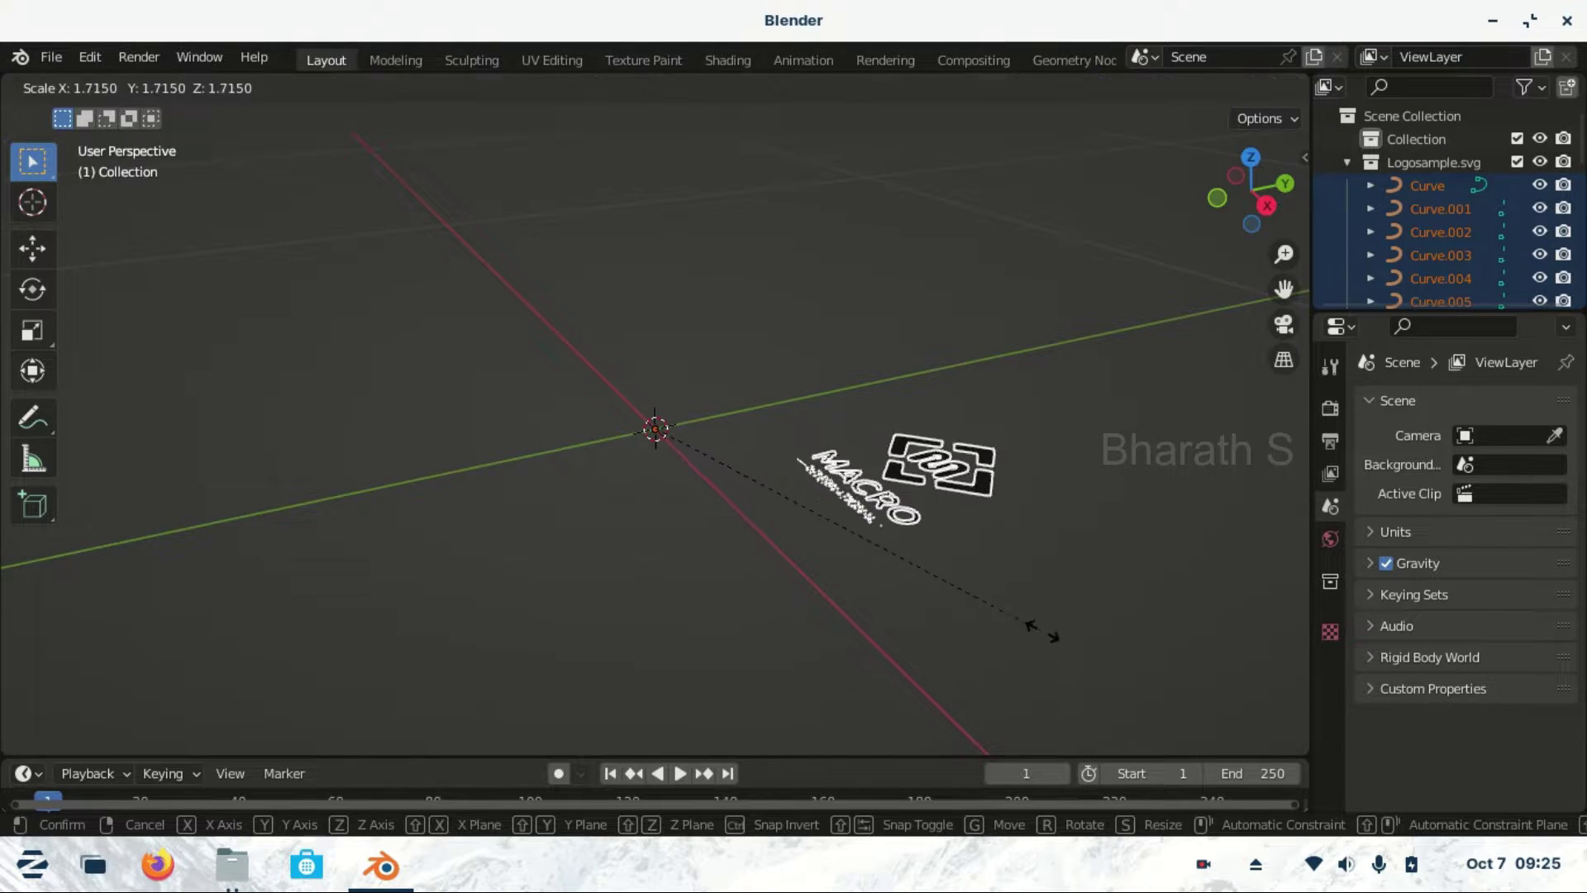
{"action": "left_click", "coordinate": [1111, 666]}
{"action": "middle_click_drag", "start_coordinate": [1112, 666], "coordinate": [782, 609]}
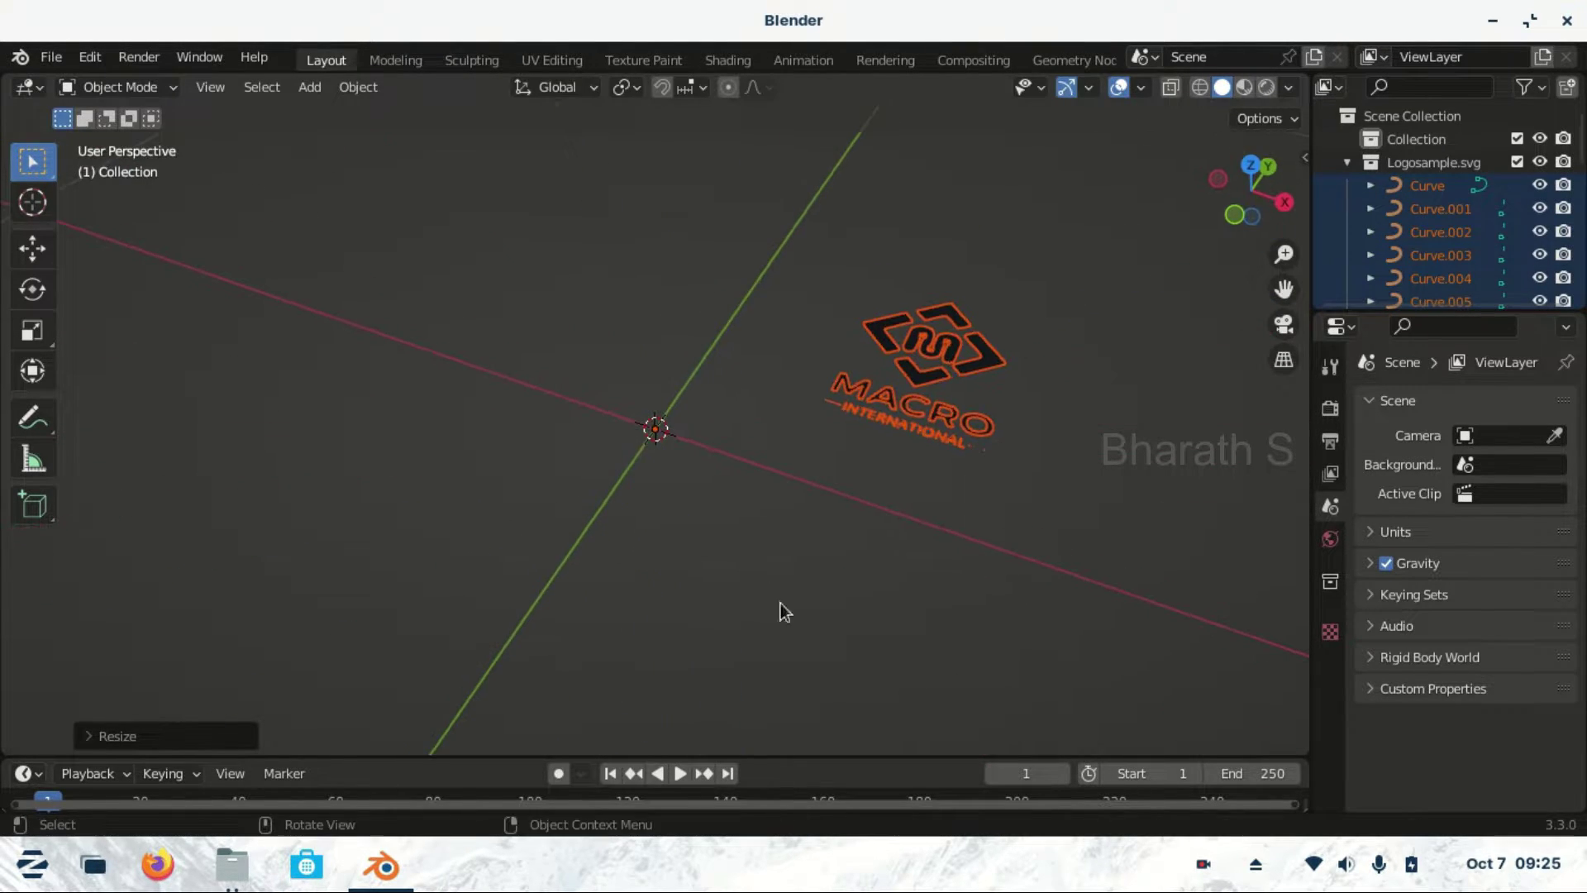
Reset the logo curves' origins and scale them up further
{"action": "left_click", "coordinate": [358, 86]}
{"action": "mouse_move", "coordinate": [395, 136]}
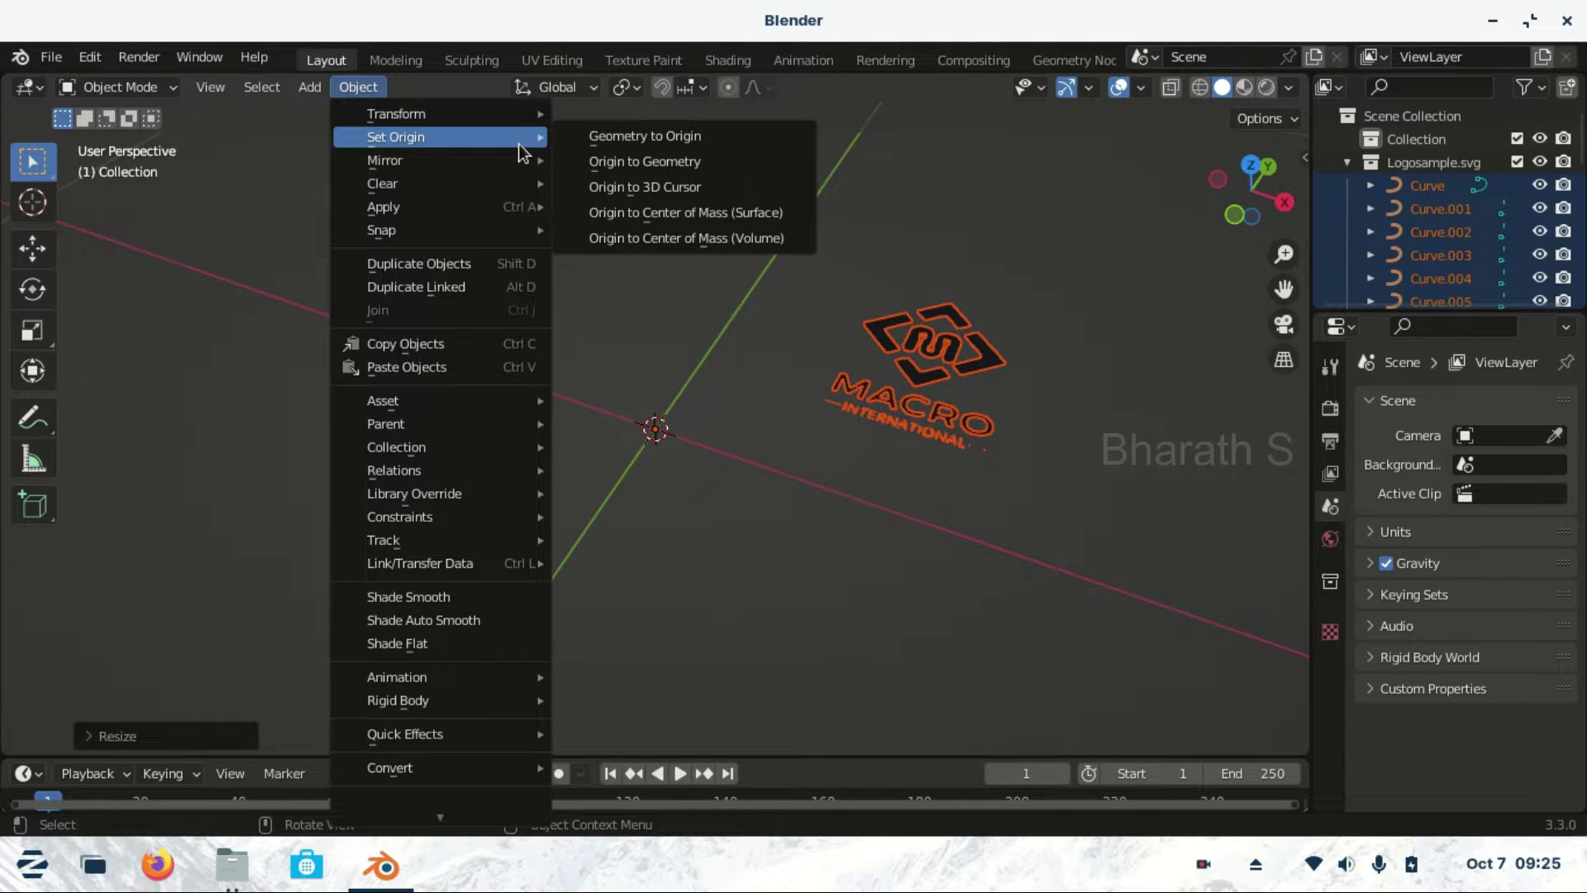
{"action": "left_click", "coordinate": [605, 162]}
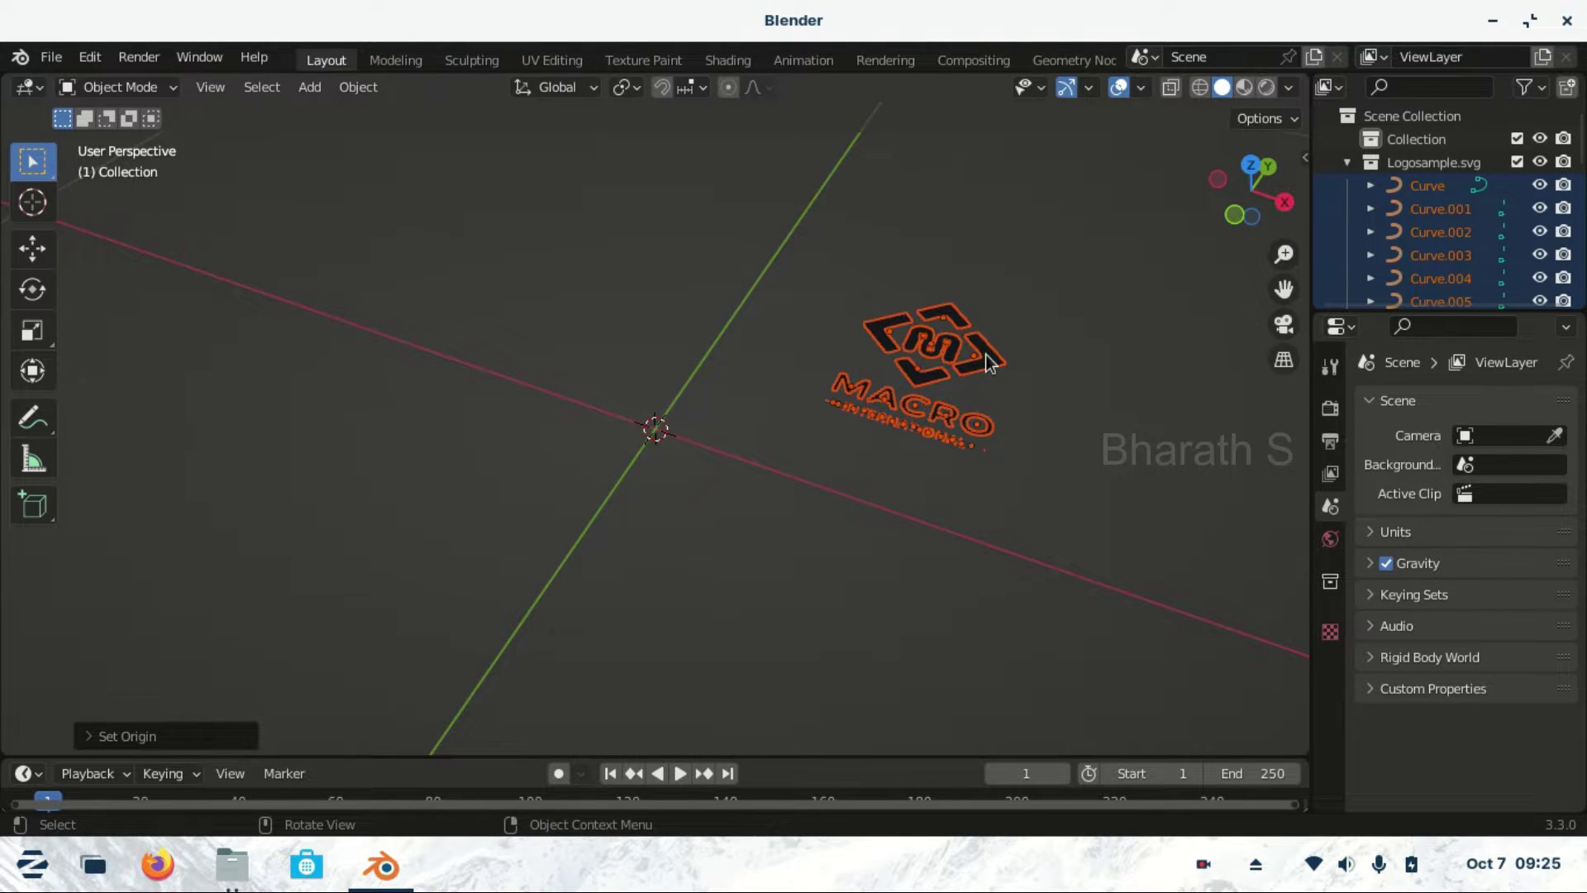
{"action": "scroll", "coordinate": [985, 354], "scroll_direction": "up", "scroll_amount": 3}
{"action": "mouse_move", "coordinate": [985, 353]}
{"action": "middle_mouse_down", "text": "shift"}
{"action": "mouse_move", "coordinate": [643, 603]}
{"action": "mouse_move", "coordinate": [830, 355]}
{"action": "mouse_move", "coordinate": [870, 445]}
{"action": "middle_mouse_up", "text": "shift"}
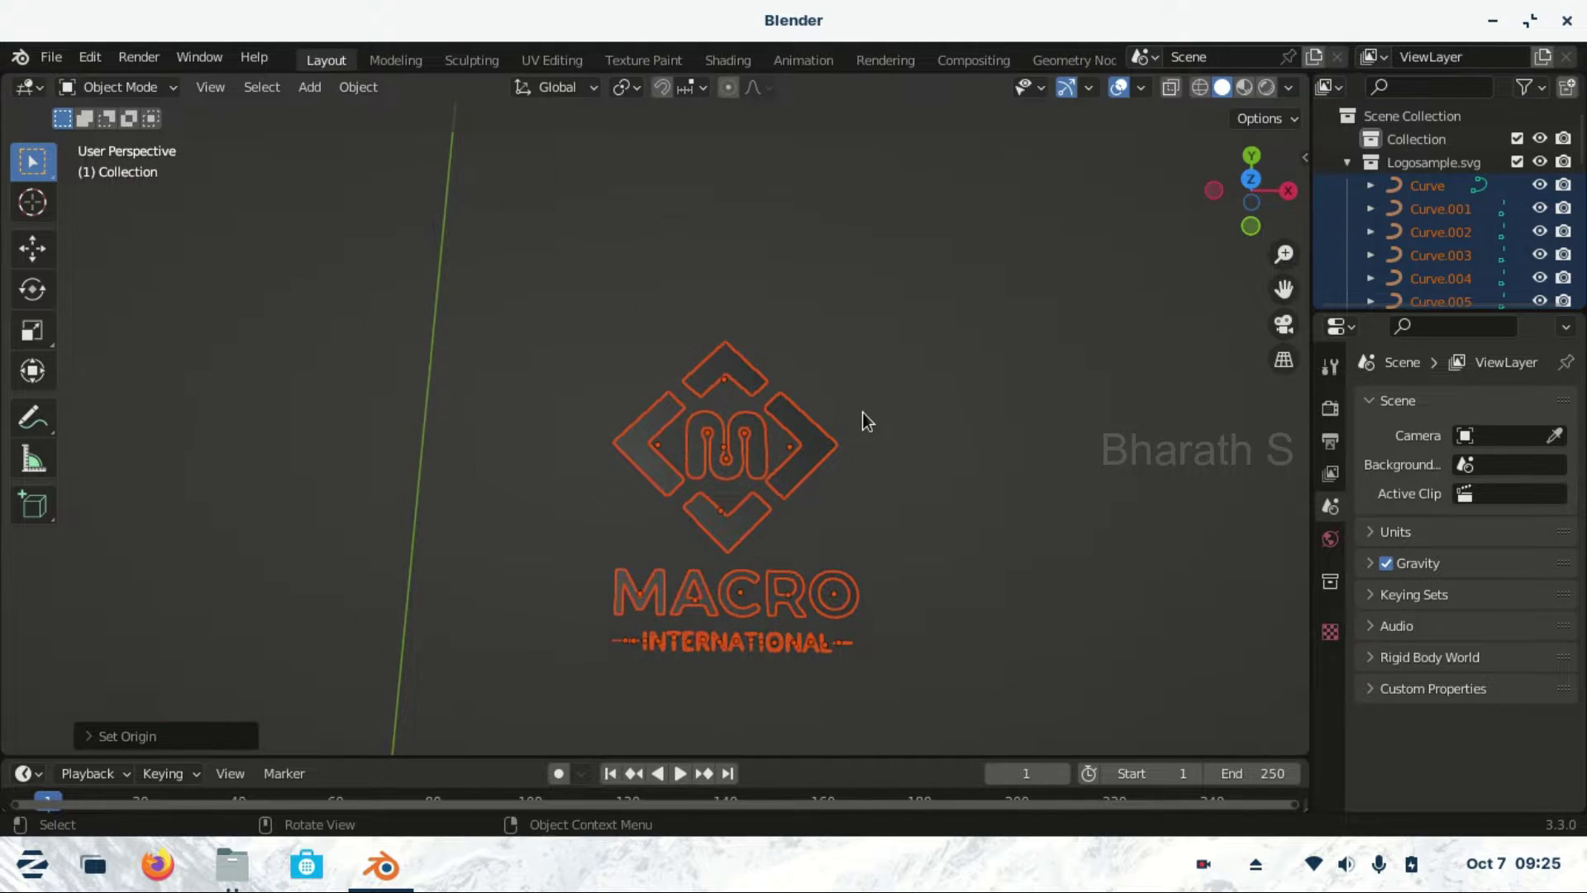
{"action": "key", "text": "s"}
{"action": "left_click", "coordinate": [1010, 398]}
{"action": "scroll", "coordinate": [875, 390], "scroll_direction": "down", "scroll_amount": 2}
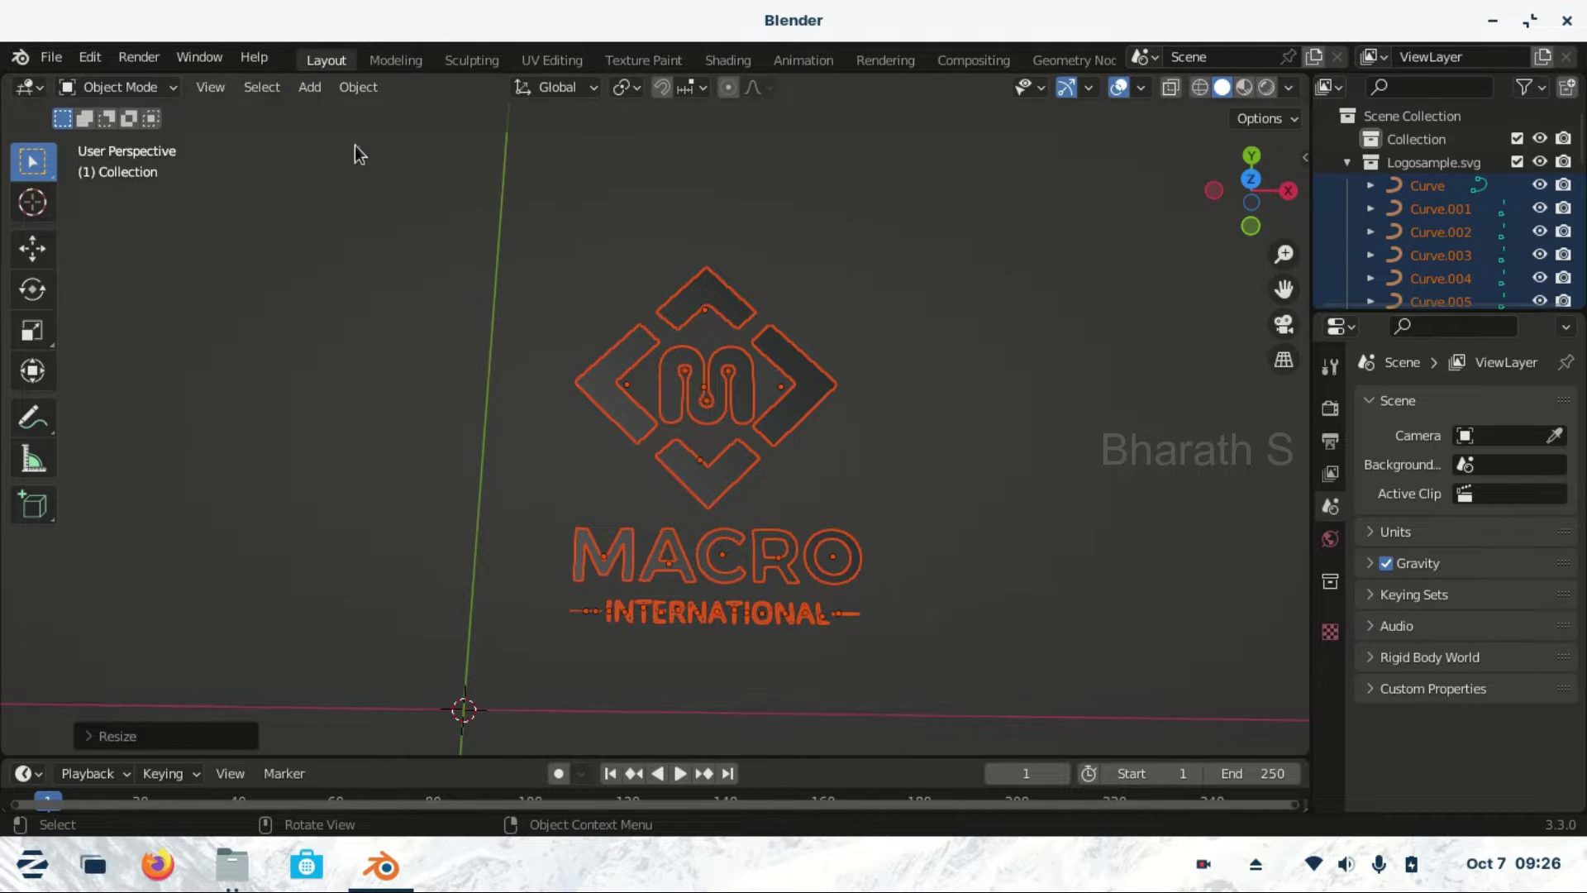
Reselect all the logo curves and bring up their object context menu
{"action": "left_click", "coordinate": [358, 87]}
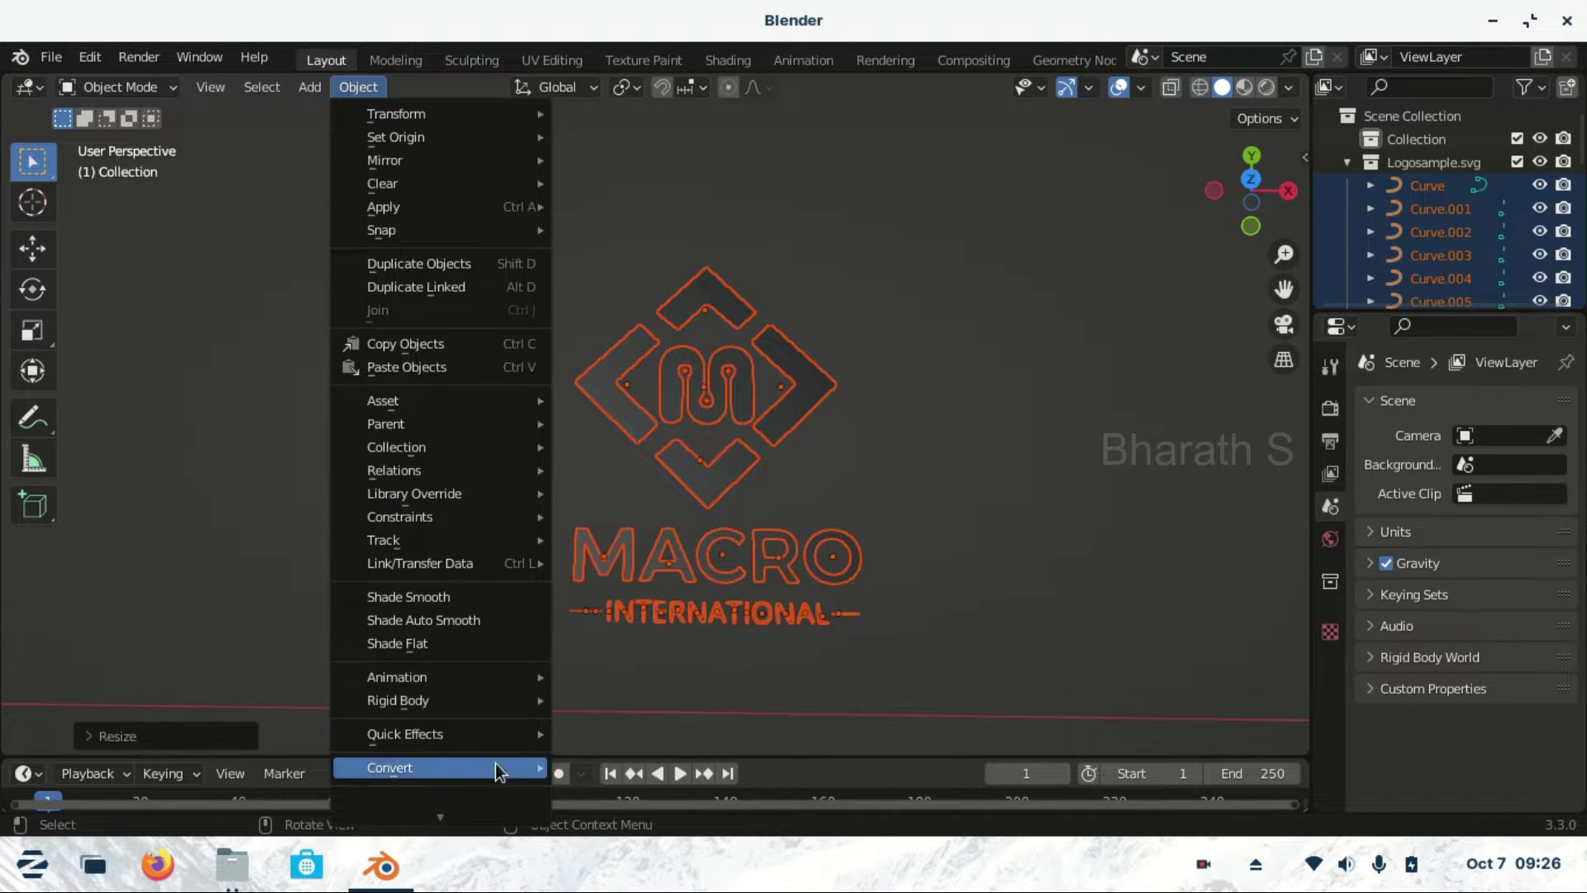
{"action": "left_click", "coordinate": [903, 494]}
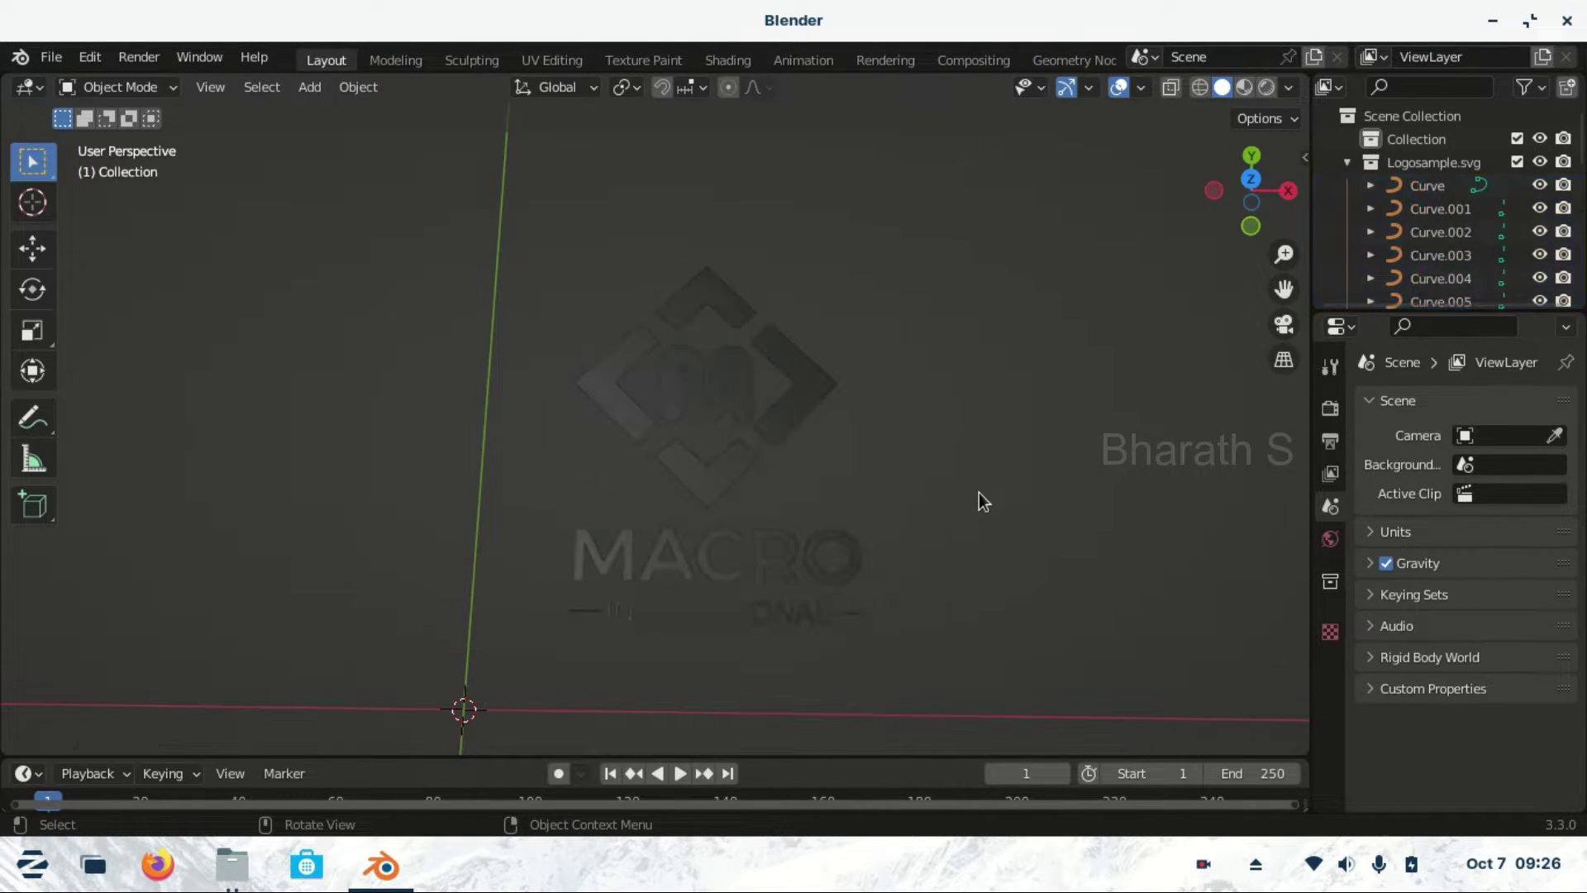
{"action": "left_click_drag", "start_coordinate": [1033, 746], "coordinate": [569, 323]}
{"action": "right_click", "coordinate": [655, 335]}
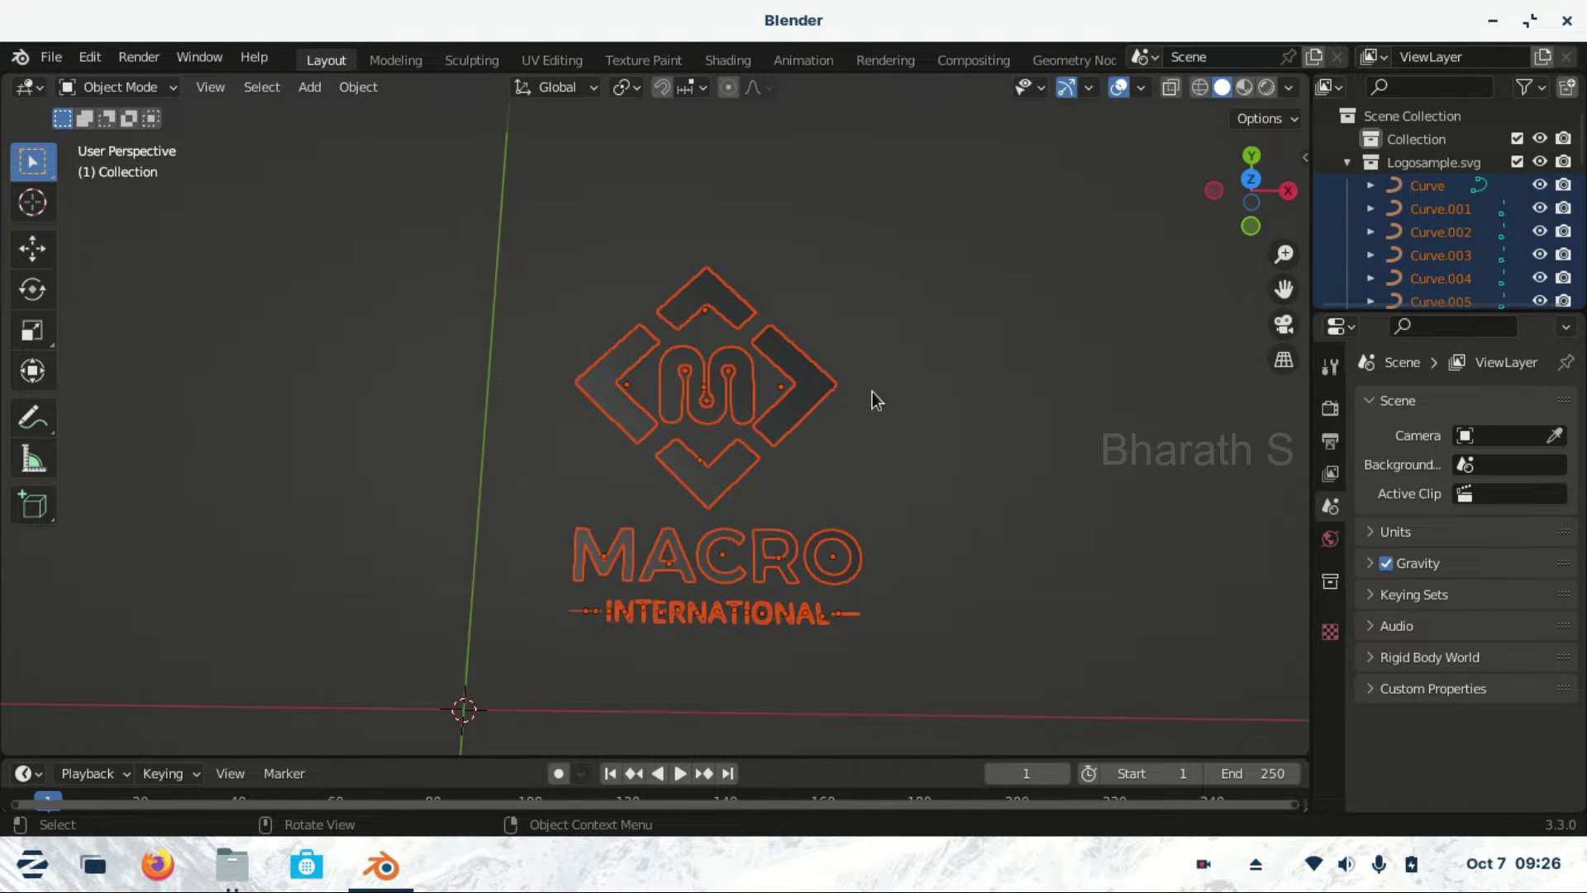
{"action": "right_click", "coordinate": [816, 390]}
{"action": "left_click", "coordinate": [856, 279]}
{"action": "middle_click_drag", "start_coordinate": [781, 418], "coordinate": [772, 407], "text": "shift"}
{"action": "key", "text": "a"}
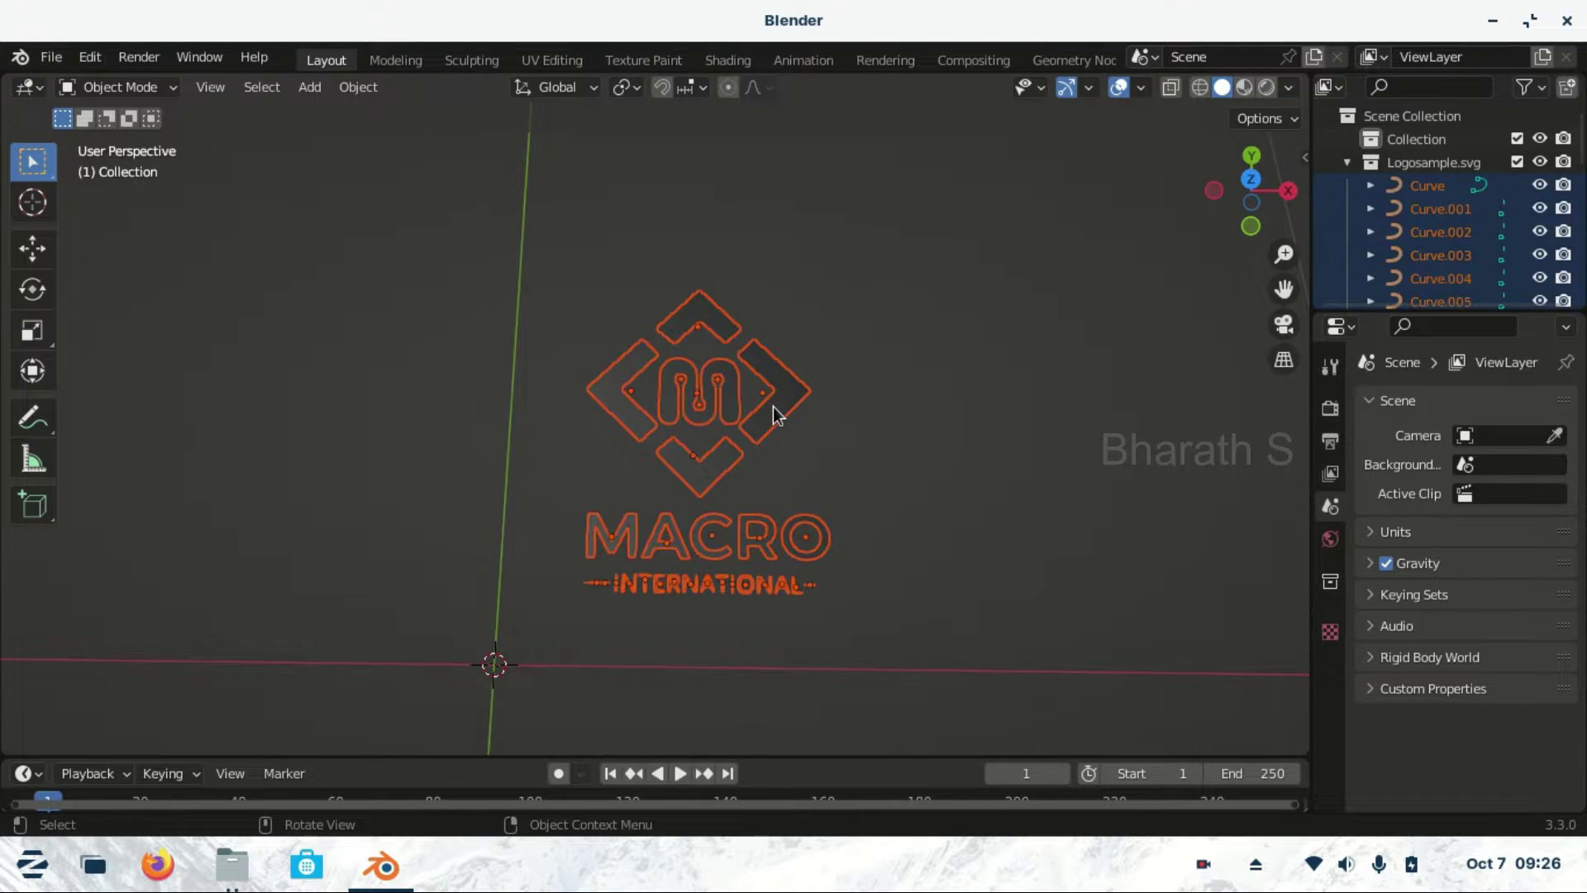
{"action": "right_click", "coordinate": [769, 404]}
Apply the scale to all logo curves so the enlarged size becomes permanent
{"action": "left_click", "coordinate": [357, 88]}
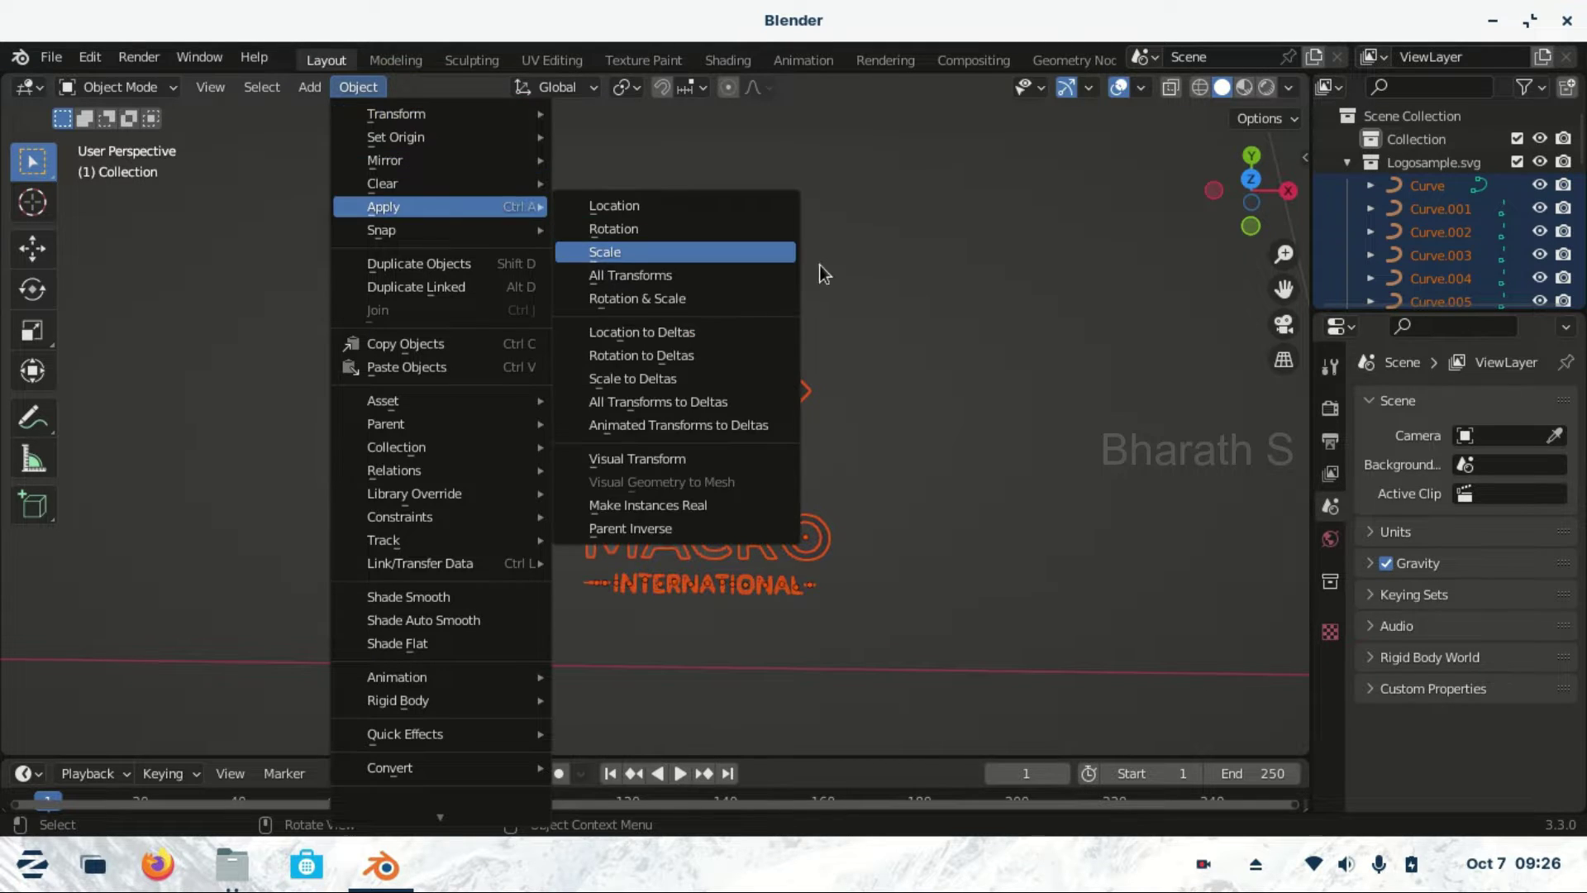
{"action": "left_click", "coordinate": [944, 549]}
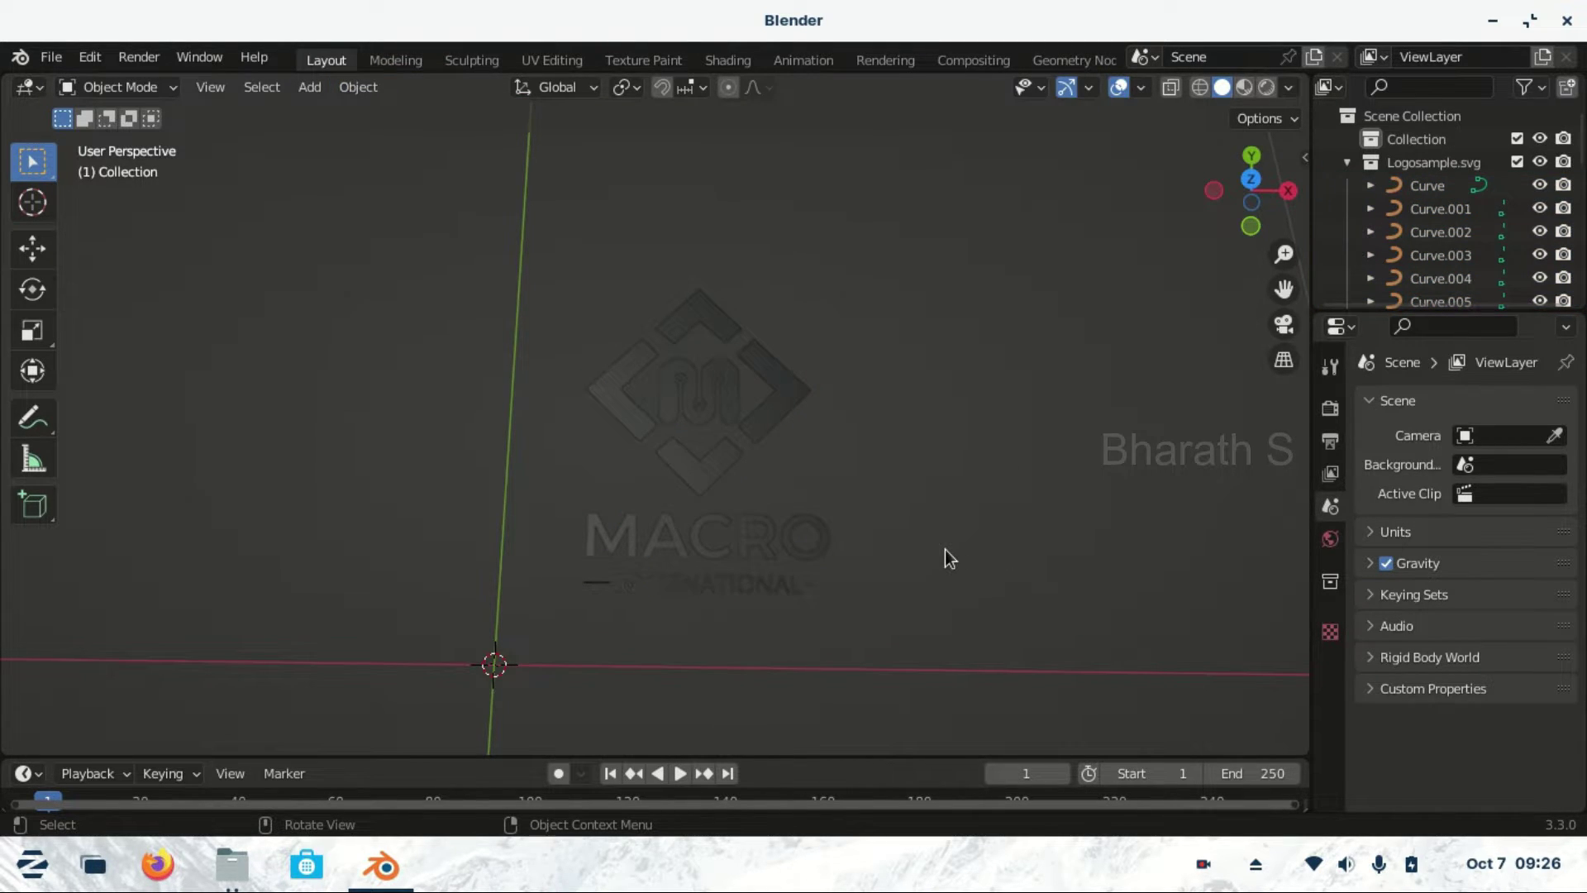
{"action": "key", "text": "a"}
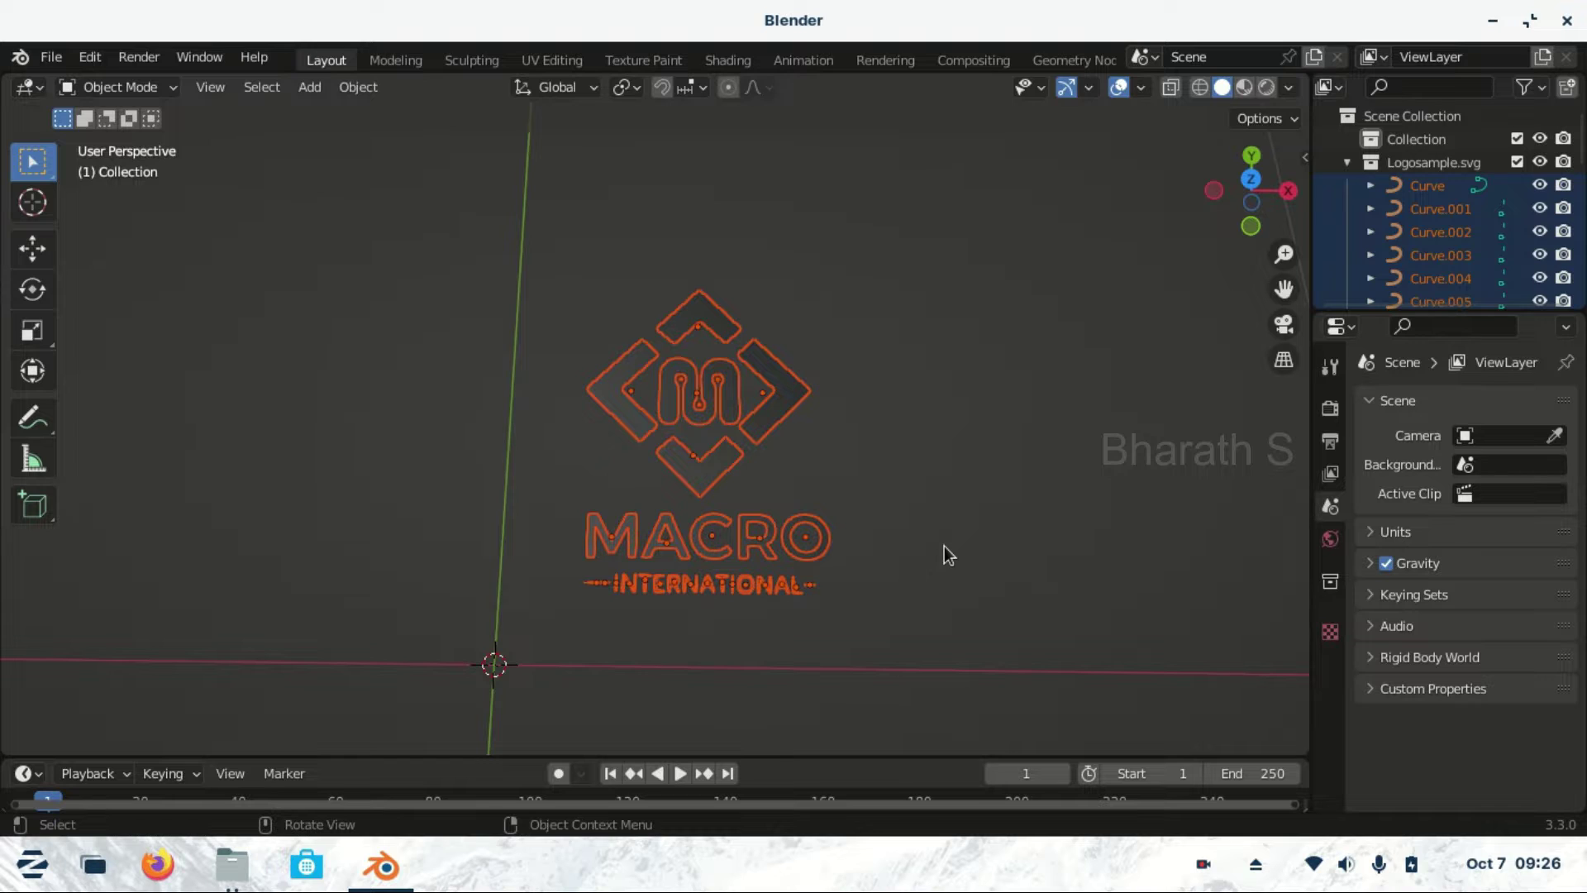
{"action": "right_click", "coordinate": [742, 413]}
{"action": "scroll", "coordinate": [909, 484], "scroll_direction": "up", "scroll_amount": 3}
{"action": "mouse_move", "coordinate": [983, 364]}
{"action": "middle_mouse_down"}
{"action": "mouse_move", "coordinate": [851, 312]}
{"action": "mouse_move", "coordinate": [1236, 358]}
{"action": "mouse_move", "coordinate": [733, 443]}
{"action": "middle_mouse_up"}
Switch the viewport to Rendered shading and face the logo frontally
{"action": "key", "text": "z"}
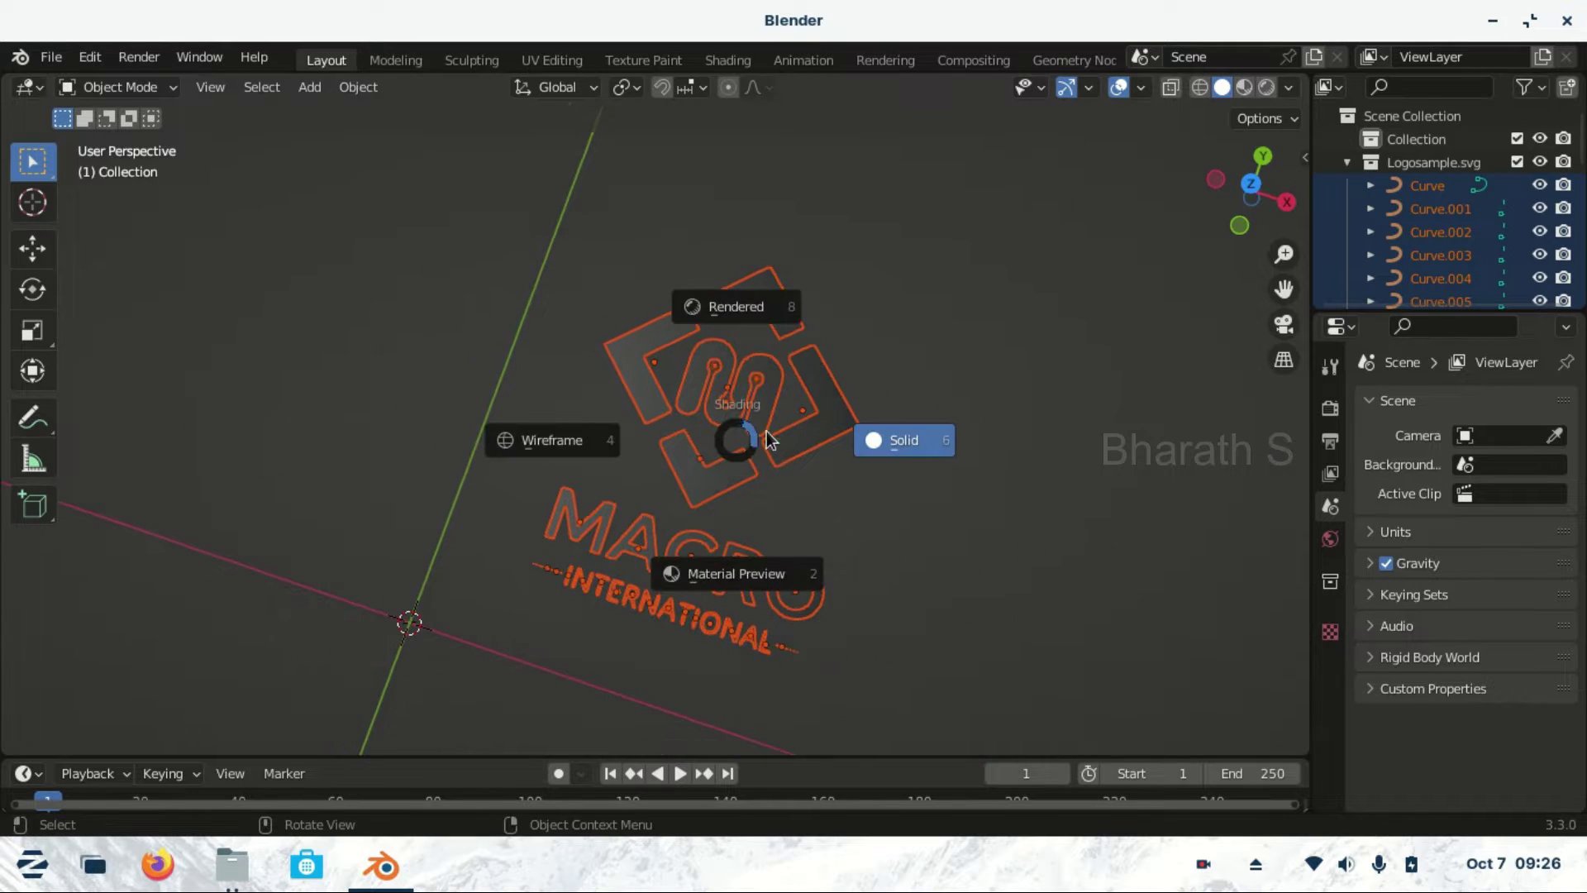
{"action": "left_click", "coordinate": [735, 306]}
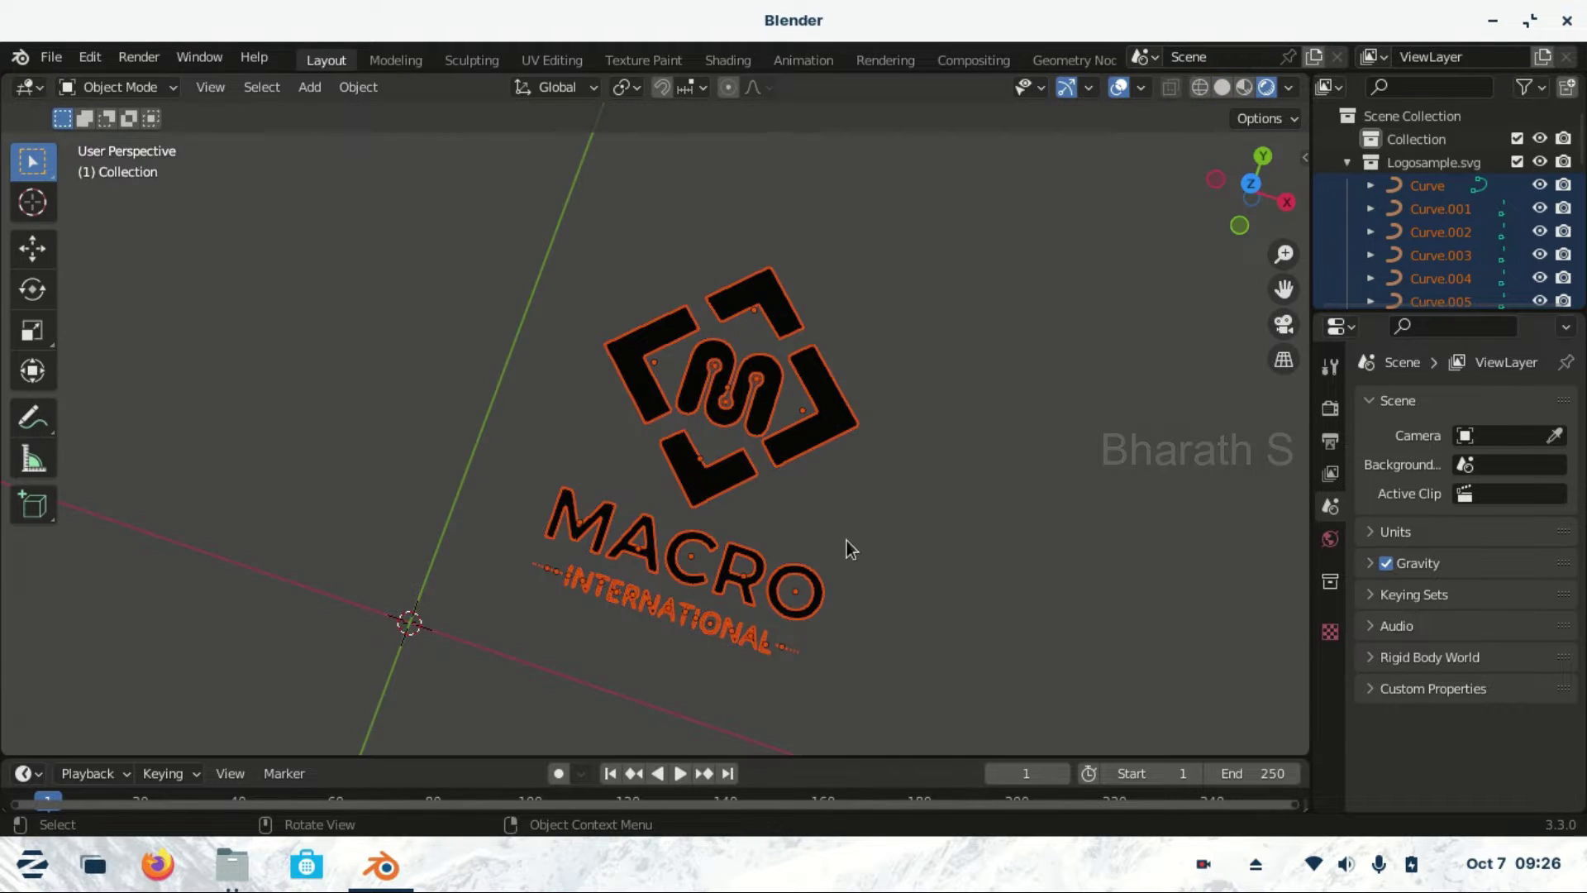
{"action": "middle_click_drag", "start_coordinate": [846, 538], "coordinate": [934, 524]}
Box-select the logo curves and zoom in on them
{"action": "left_click_drag", "start_coordinate": [992, 597], "coordinate": [390, 147]}
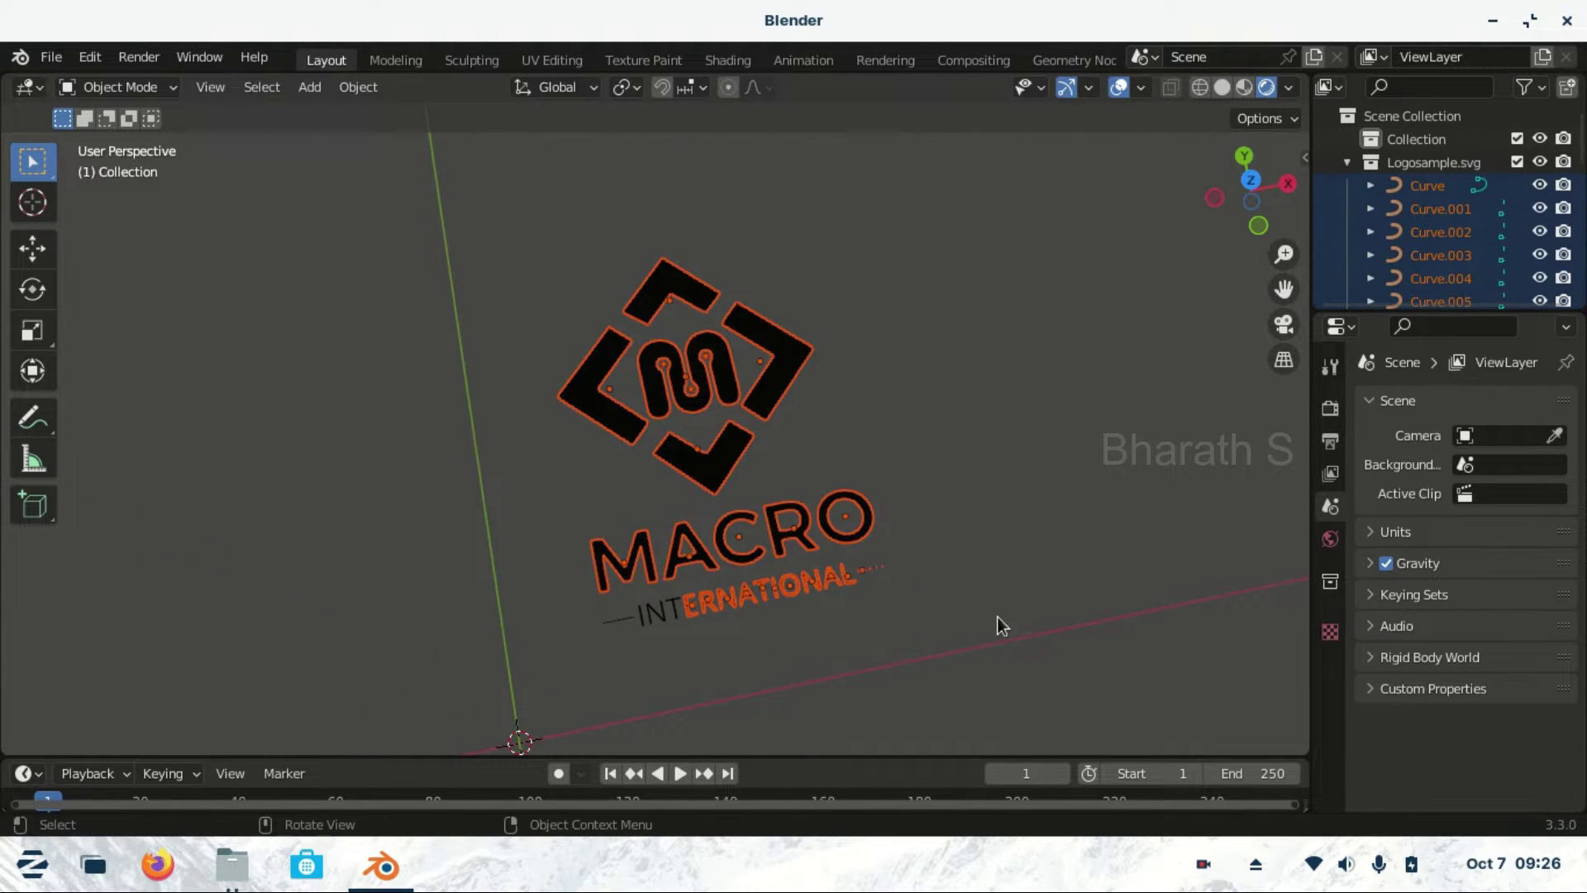
{"action": "mouse_move", "coordinate": [1027, 619]}
{"action": "left_mouse_down"}
{"action": "mouse_move", "coordinate": [602, 577]}
{"action": "mouse_move", "coordinate": [374, 308]}
{"action": "left_mouse_up"}
{"action": "left_click_drag", "start_coordinate": [817, 314], "coordinate": [374, 307]}
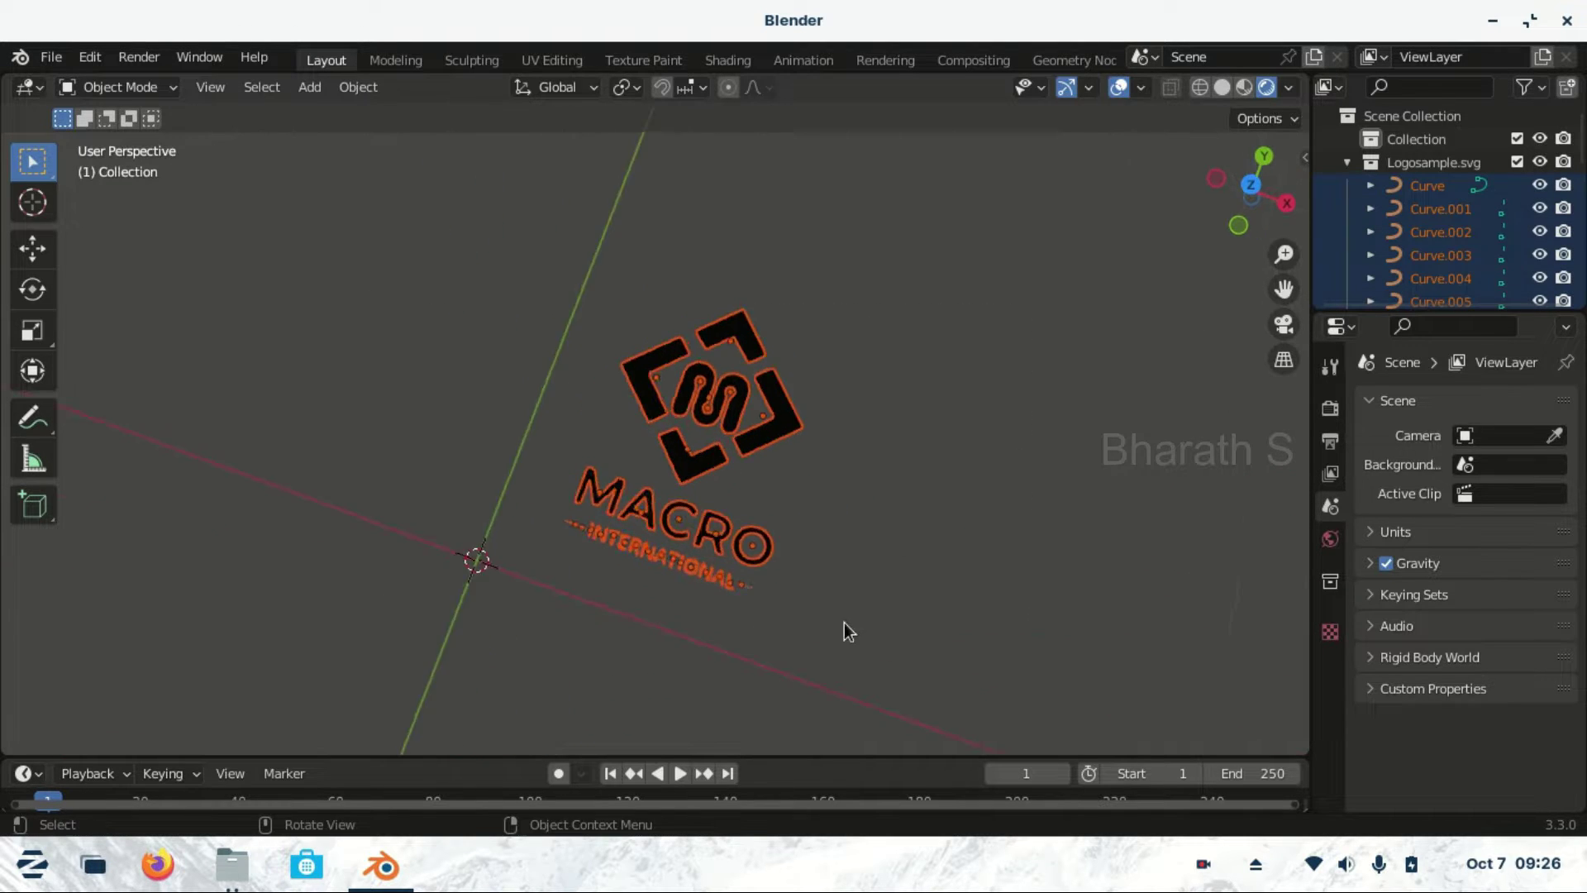
{"action": "middle_click_drag", "start_coordinate": [844, 623], "coordinate": [651, 458]}
{"action": "right_click", "coordinate": [651, 459]}
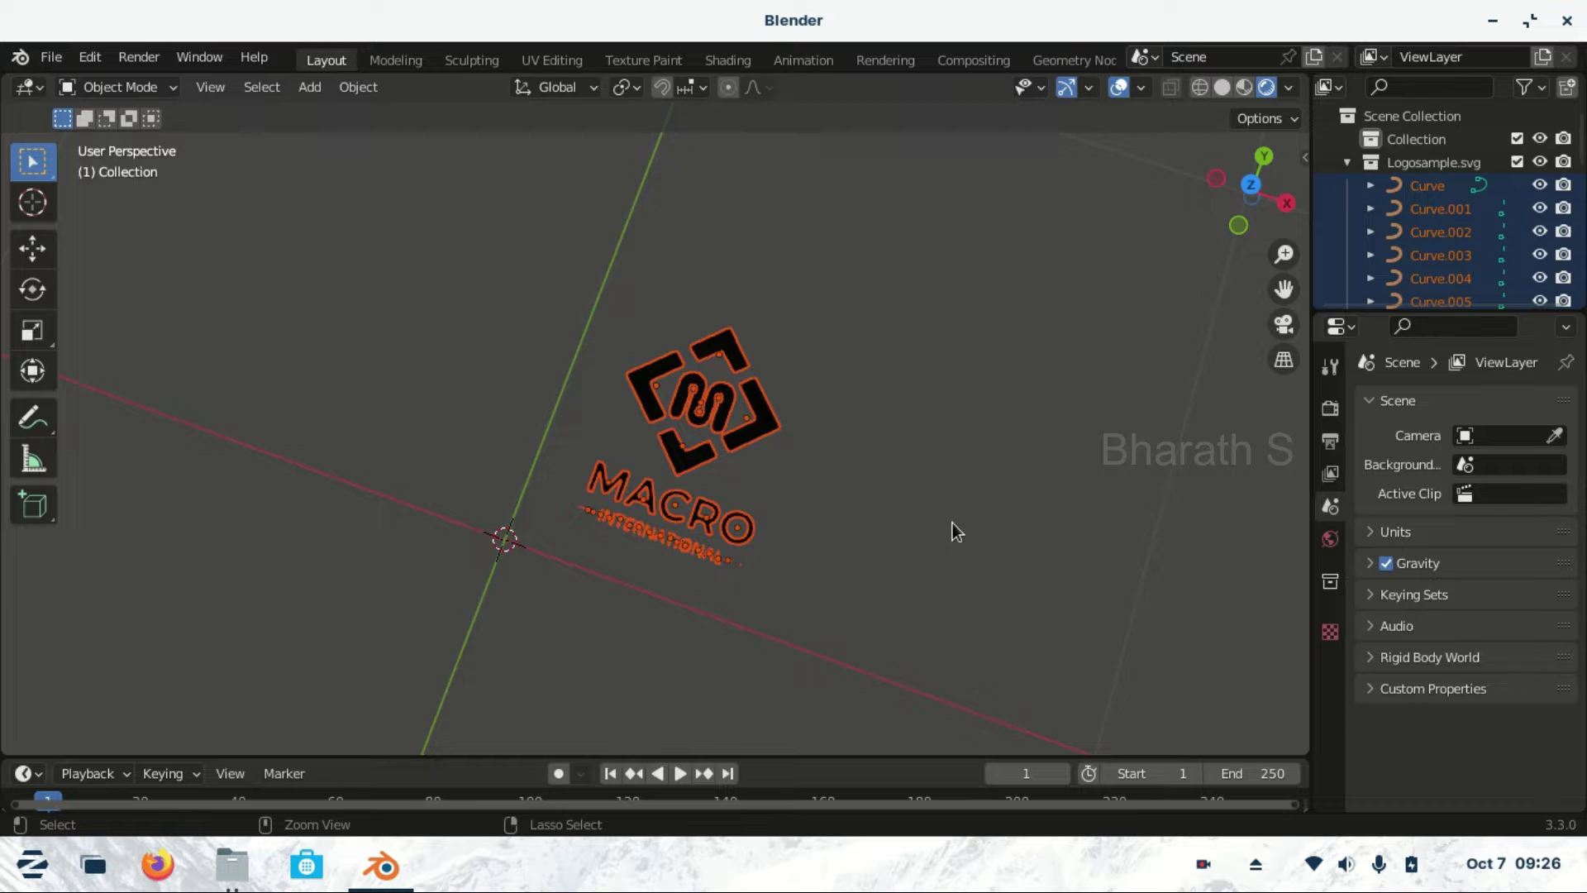
{"action": "scroll", "coordinate": [1126, 594], "scroll_direction": "up", "scroll_amount": 5}
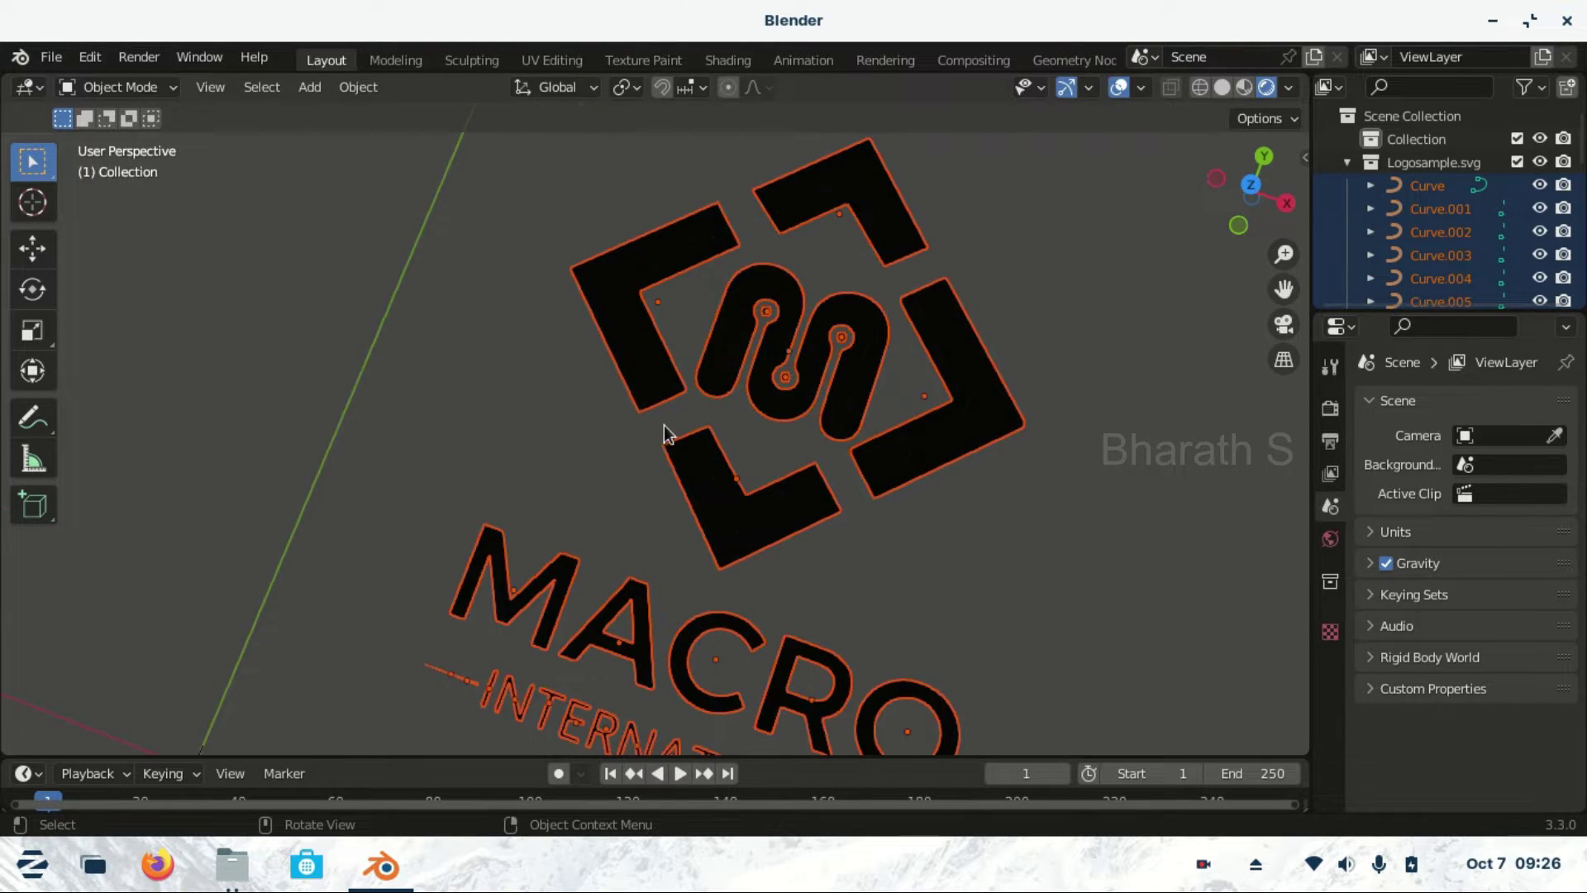
{"action": "mouse_move", "coordinate": [666, 432]}
{"action": "middle_mouse_down"}
{"action": "mouse_move", "coordinate": [761, 469]}
{"action": "mouse_move", "coordinate": [698, 454]}
{"action": "middle_mouse_up"}
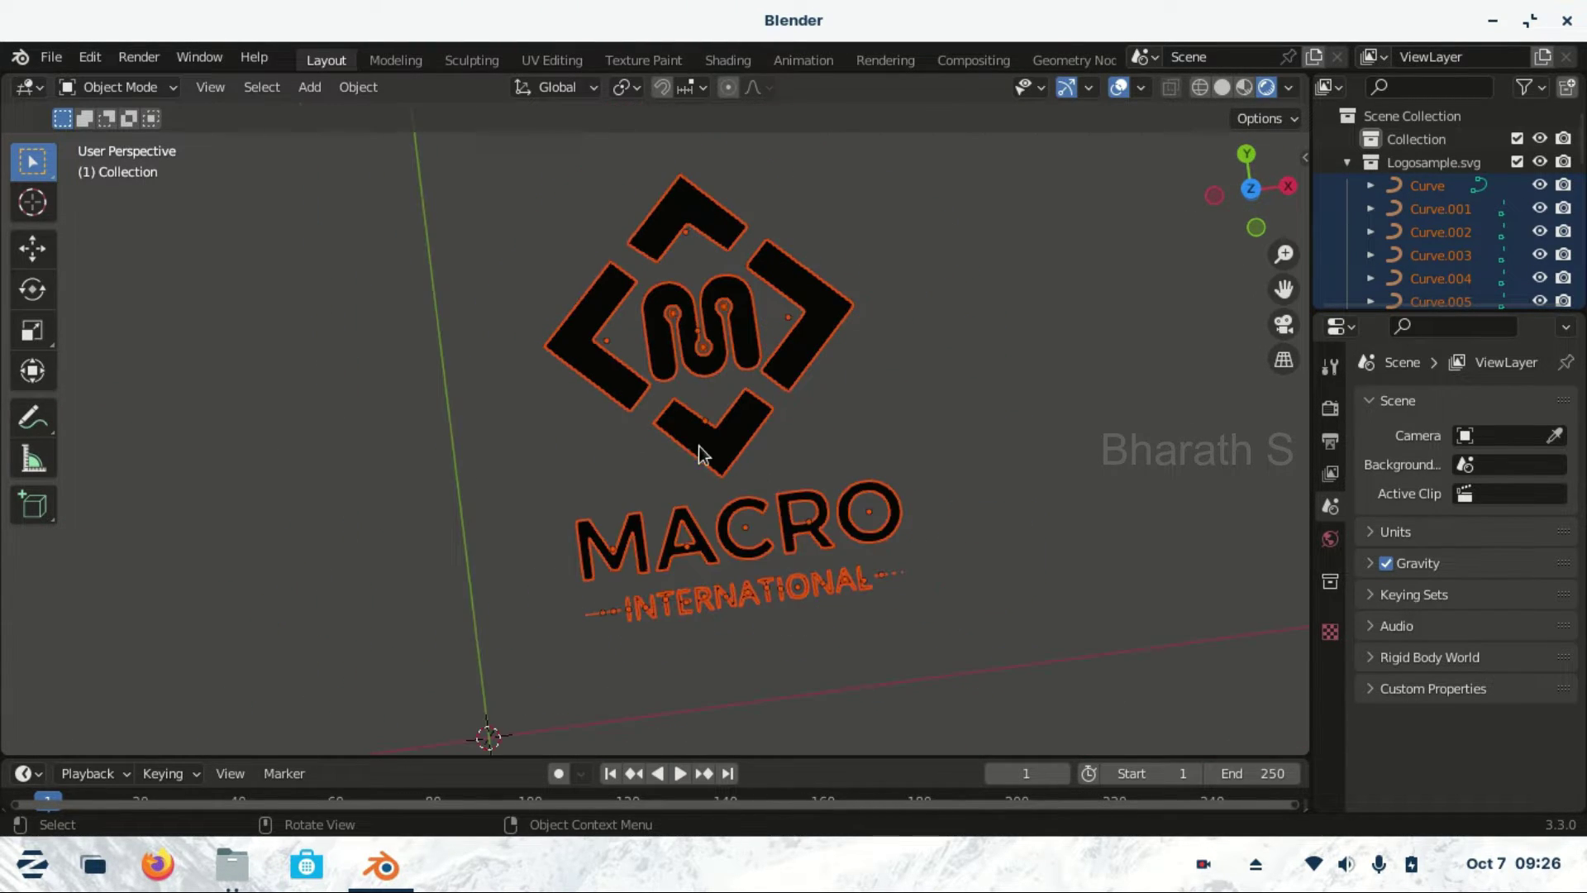
Show the World surface settings, then select only the right chevron piece, Curve.001
{"action": "left_click", "coordinate": [357, 87]}
{"action": "left_click", "coordinate": [1329, 539]}
{"action": "left_click", "coordinate": [920, 430]}
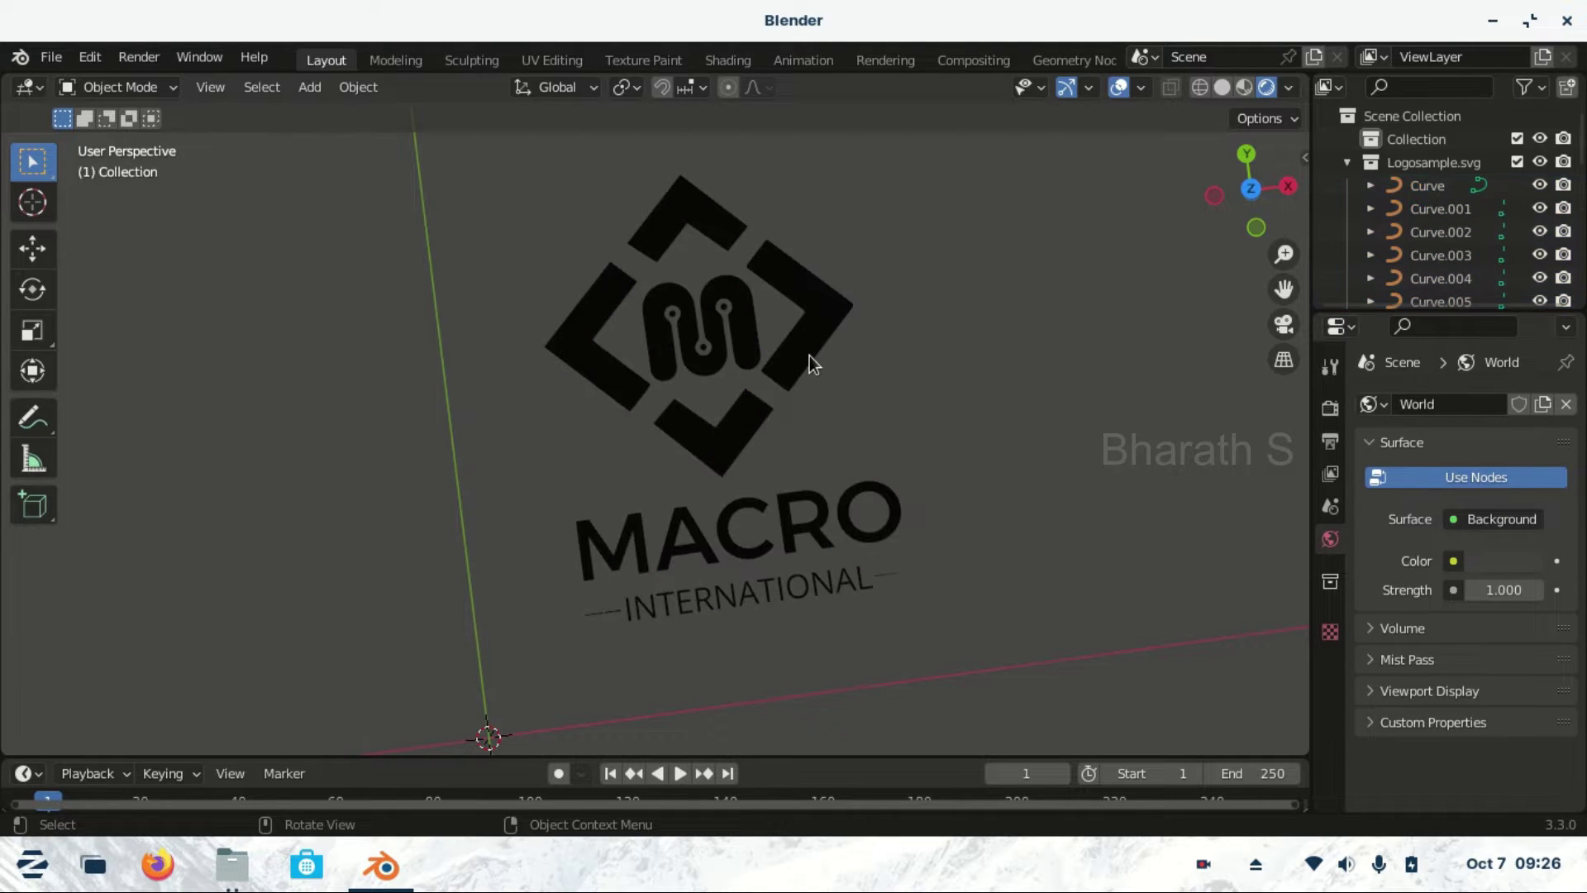
{"action": "left_click", "coordinate": [805, 354]}
Box-select every logo curve and join them into Curve.001, then reselect the joined logo
{"action": "right_click", "coordinate": [802, 357]}
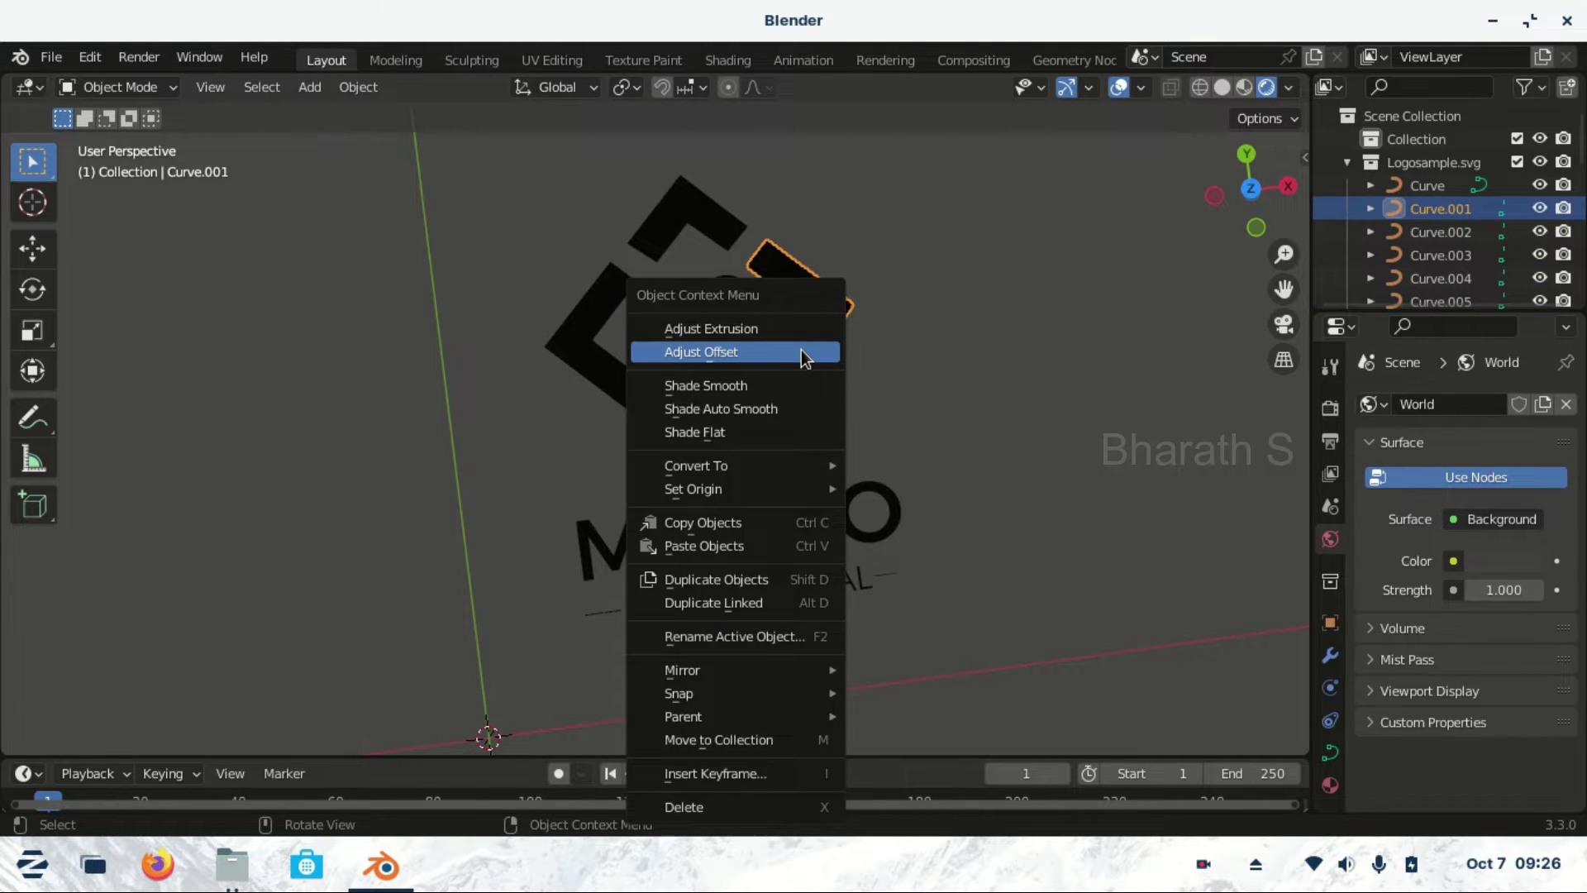
{"action": "left_click_drag", "start_coordinate": [1045, 643], "coordinate": [92, 103]}
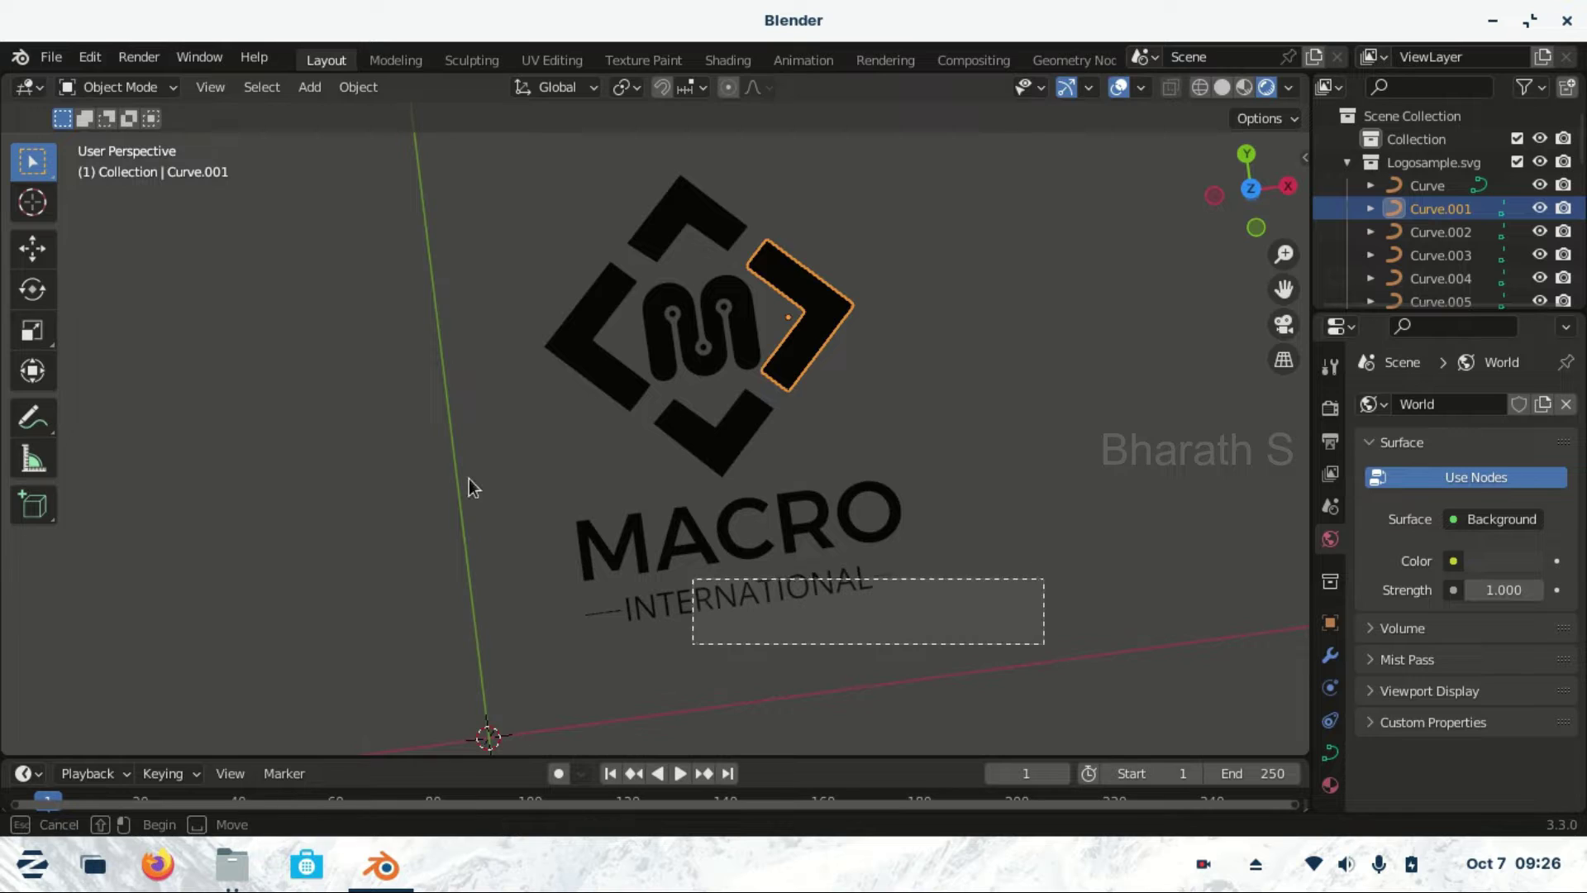
{"action": "right_click", "coordinate": [718, 354]}
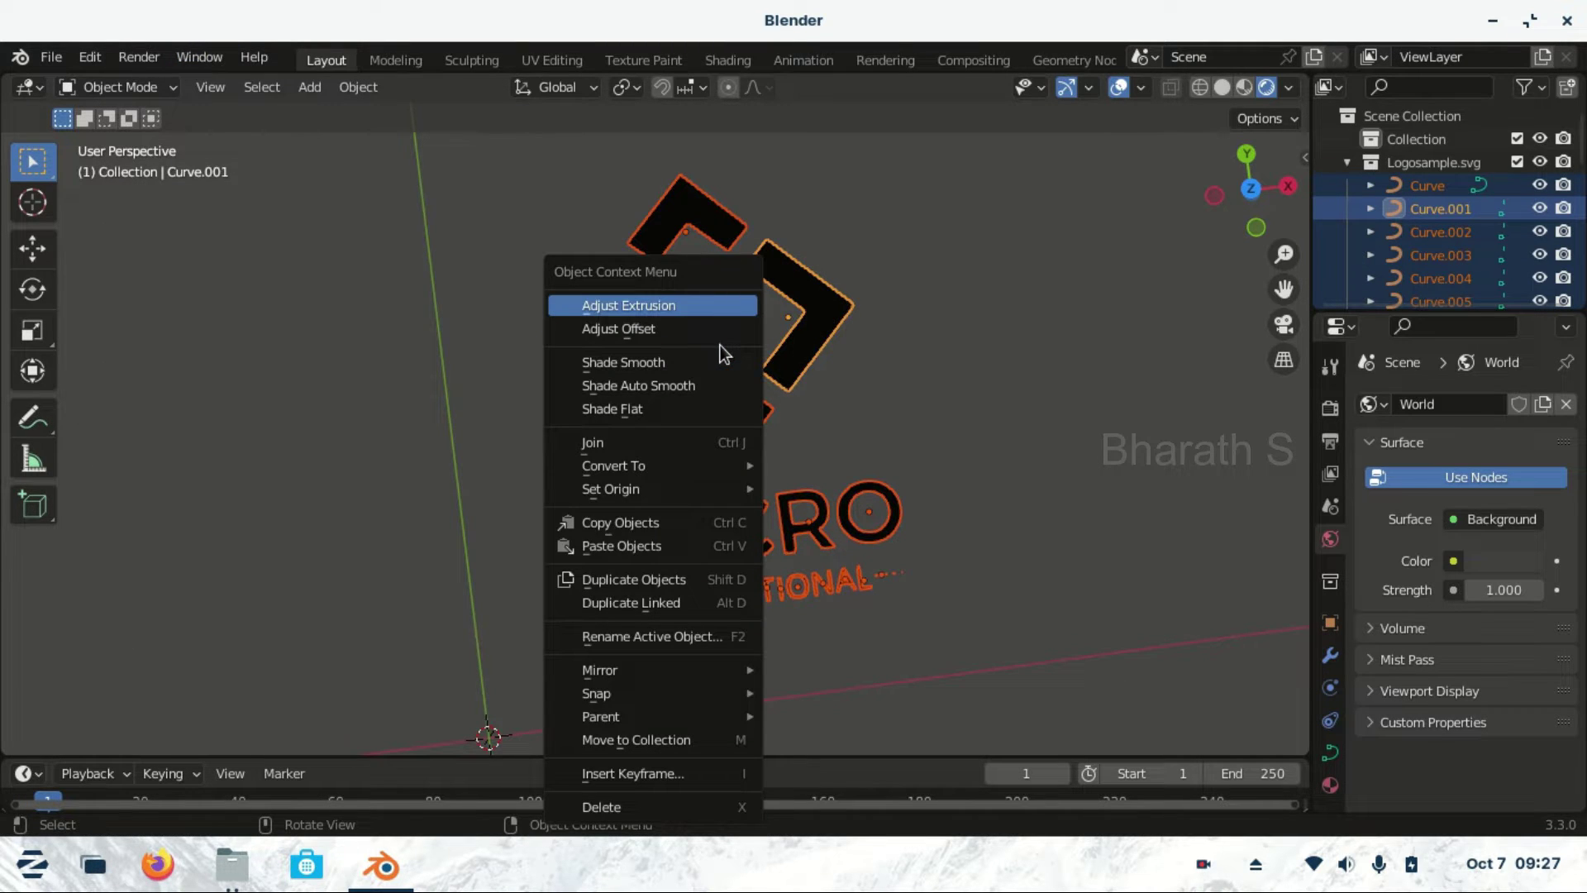
{"action": "left_click", "coordinate": [644, 454]}
{"action": "middle_click_drag", "start_coordinate": [988, 536], "coordinate": [1028, 607]}
{"action": "left_click", "coordinate": [1028, 607]}
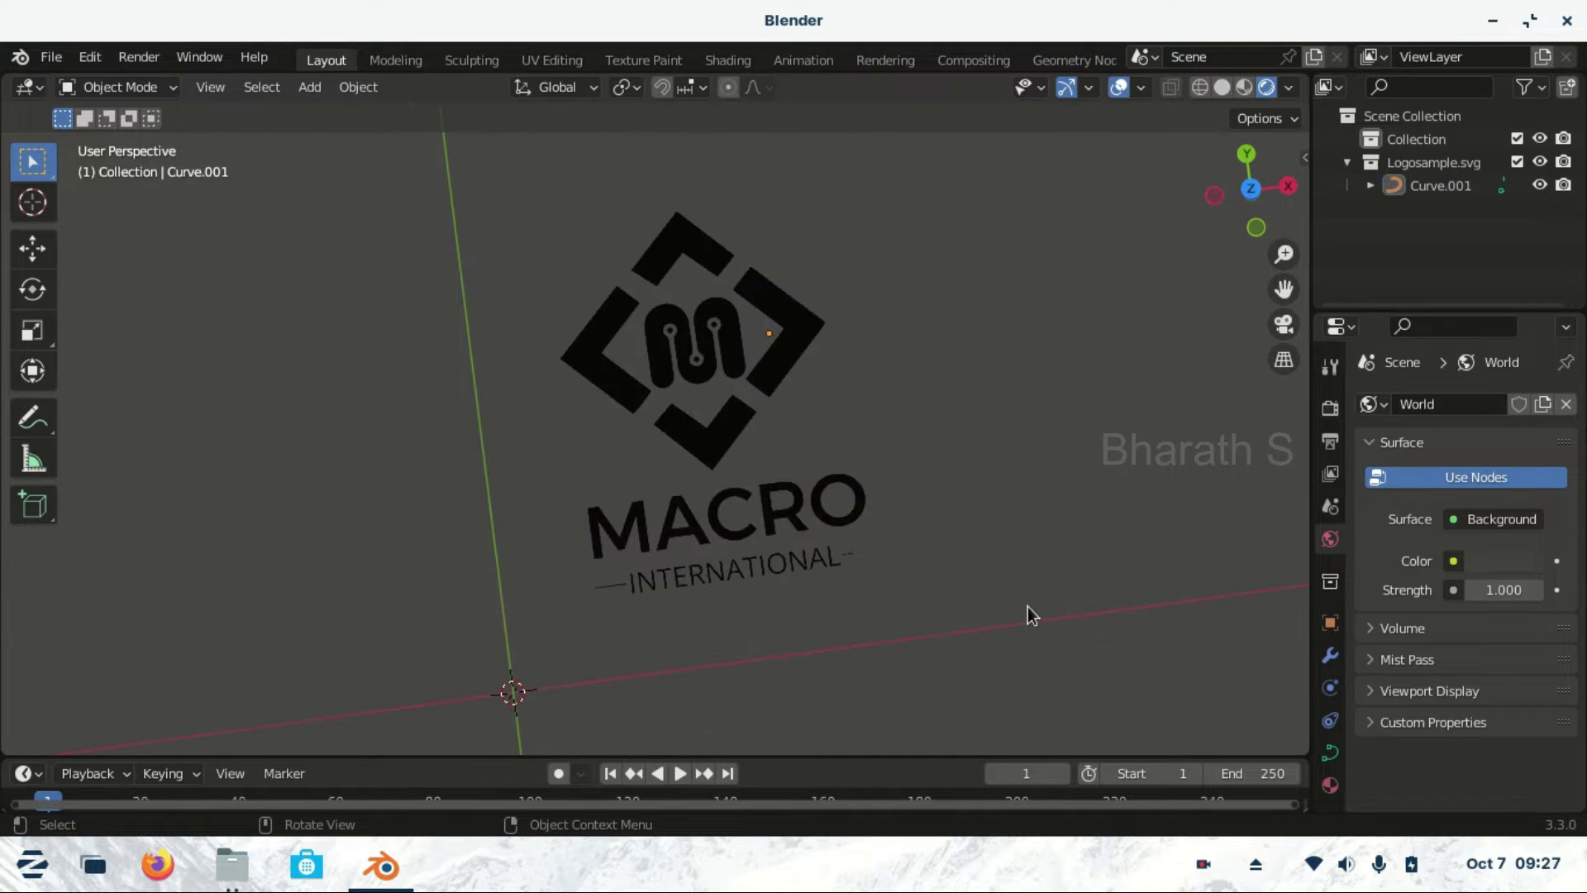
{"action": "left_click_drag", "start_coordinate": [959, 629], "coordinate": [355, 240]}
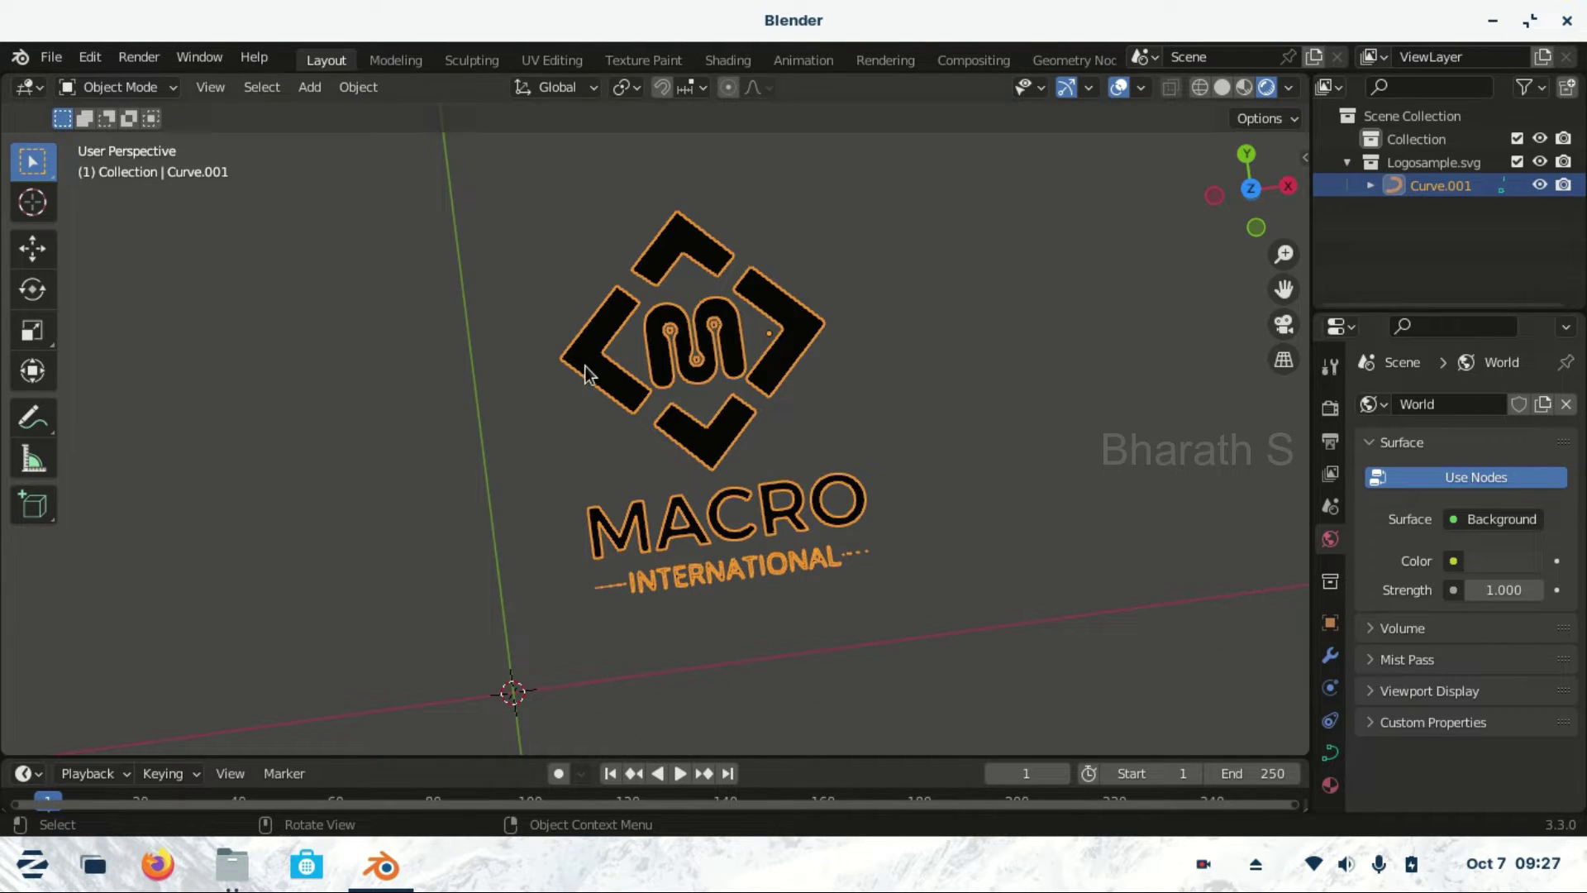
Convert the joined Curve.001 logo into a mesh
{"action": "left_click", "coordinate": [362, 93]}
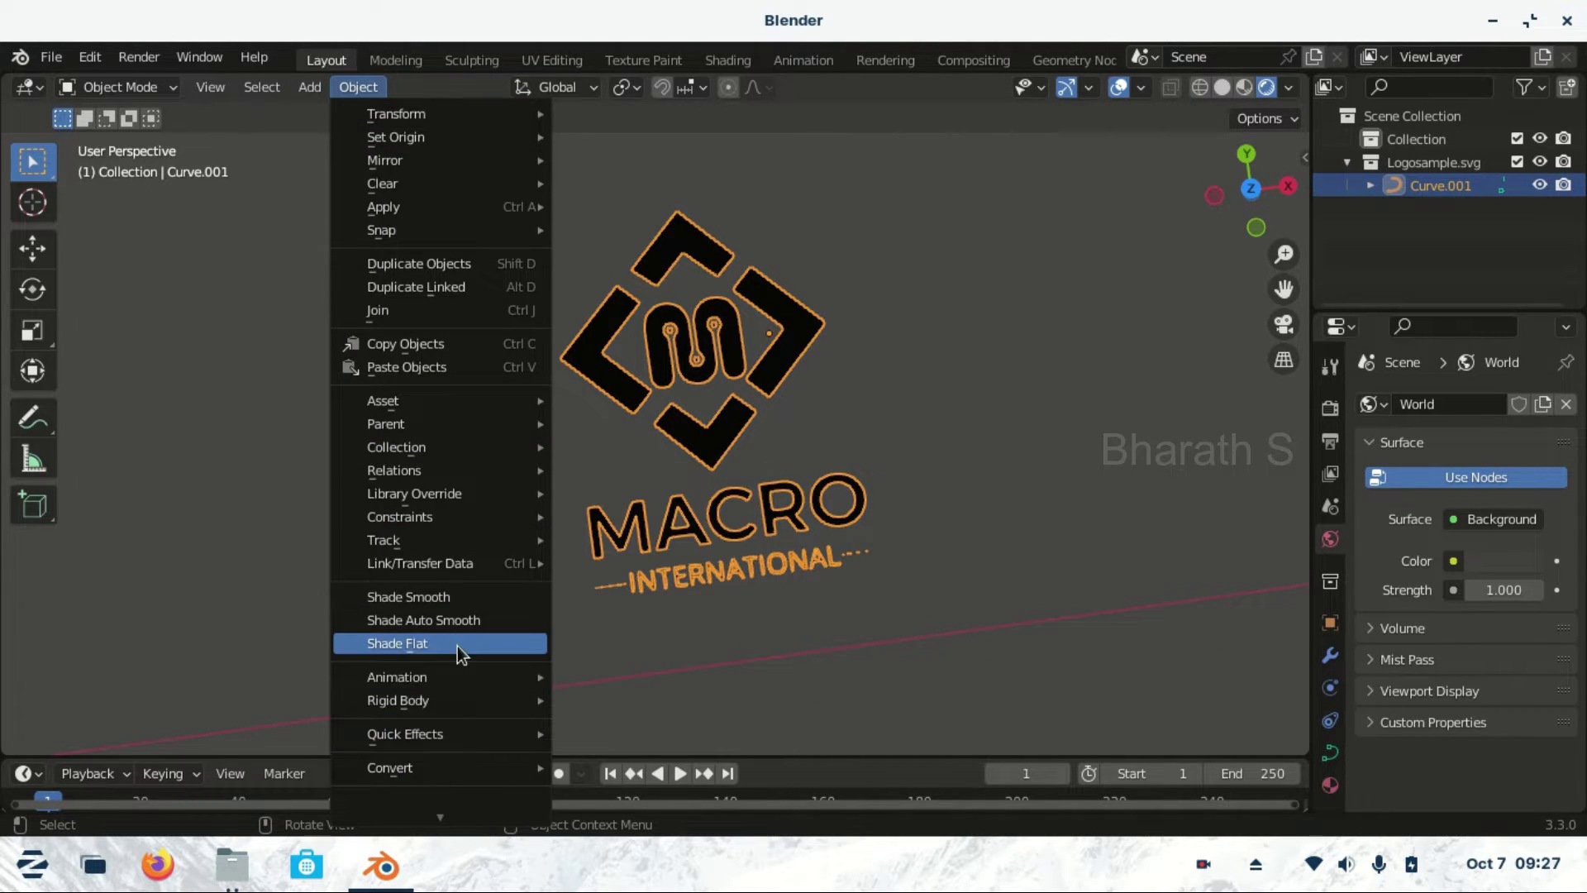
{"action": "mouse_move", "coordinate": [390, 768]}
{"action": "left_click", "coordinate": [630, 701]}
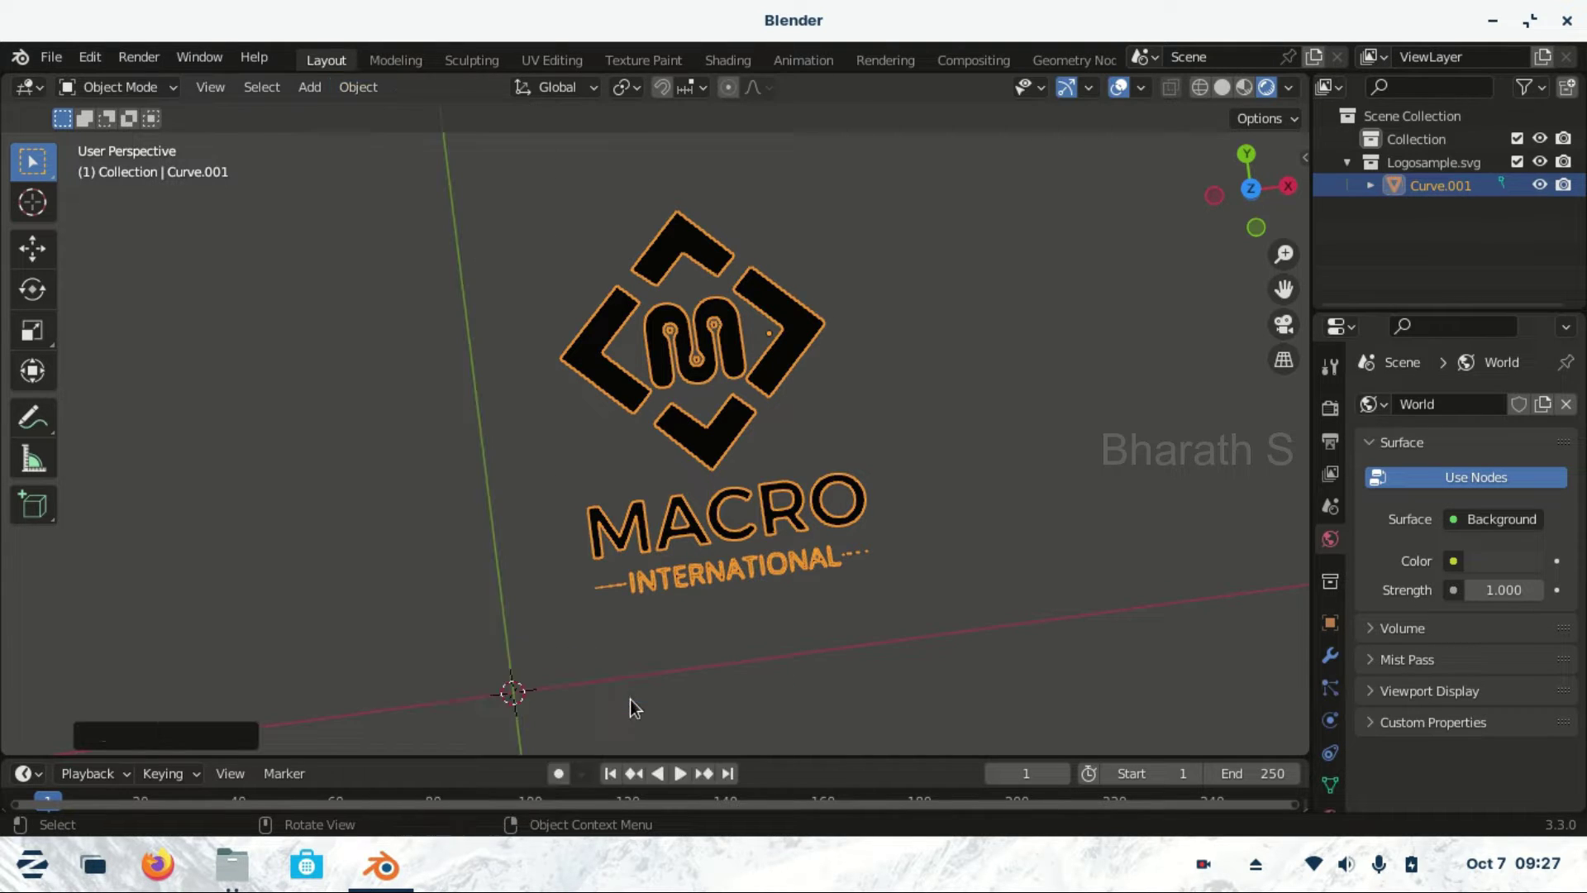
{"action": "middle_click_drag", "start_coordinate": [1036, 511], "coordinate": [1002, 481]}
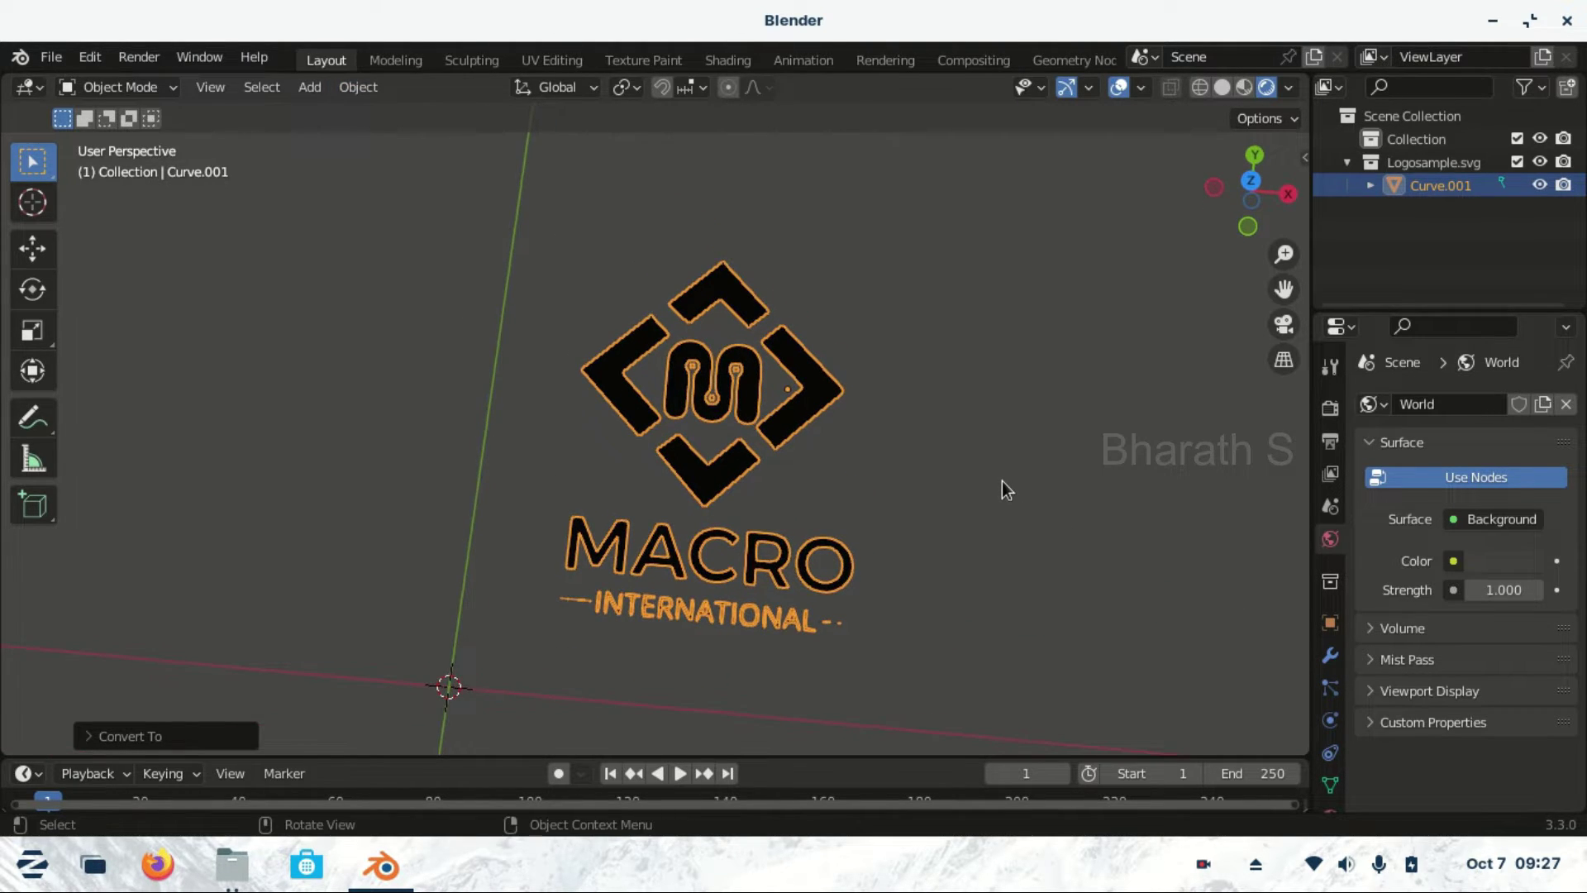
Inspect the mesh in Wireframe shading, then switch to Material Preview shading
{"action": "key", "text": "z"}
{"action": "left_click", "coordinate": [866, 496]}
{"action": "scroll", "coordinate": [843, 269], "scroll_direction": "up", "scroll_amount": 3}
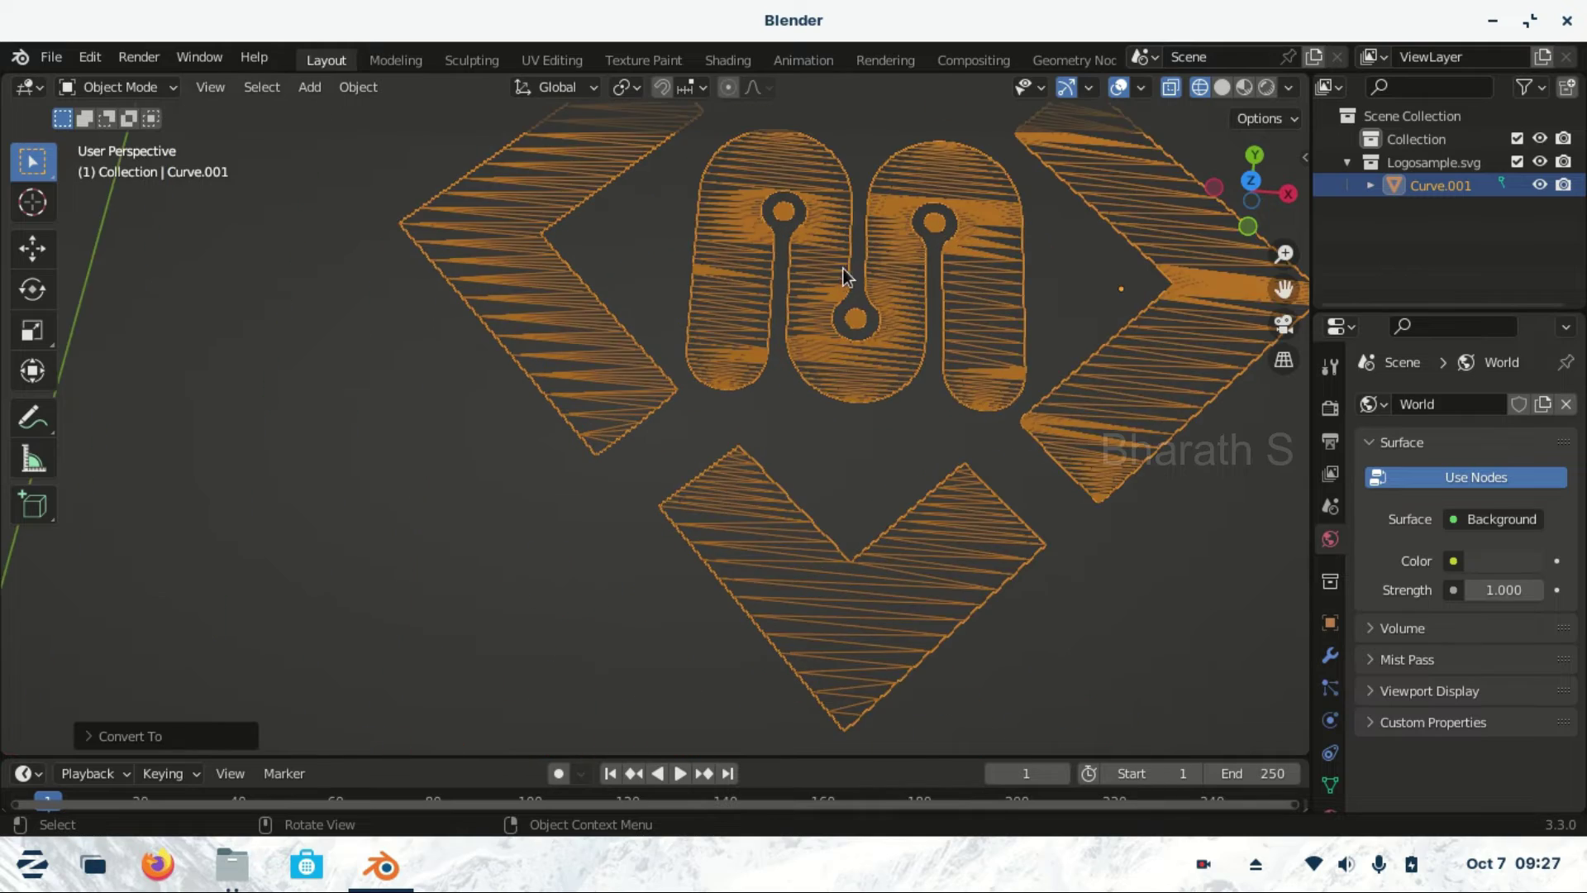
{"action": "mouse_move", "coordinate": [843, 269]}
{"action": "middle_mouse_down"}
{"action": "mouse_move", "coordinate": [816, 286]}
{"action": "mouse_move", "coordinate": [1122, 425]}
{"action": "mouse_move", "coordinate": [981, 446]}
{"action": "mouse_move", "coordinate": [1005, 432]}
{"action": "mouse_move", "coordinate": [984, 537]}
{"action": "middle_mouse_up"}
{"action": "scroll", "coordinate": [984, 529], "scroll_direction": "down", "scroll_amount": 6}
{"action": "key", "text": "z"}
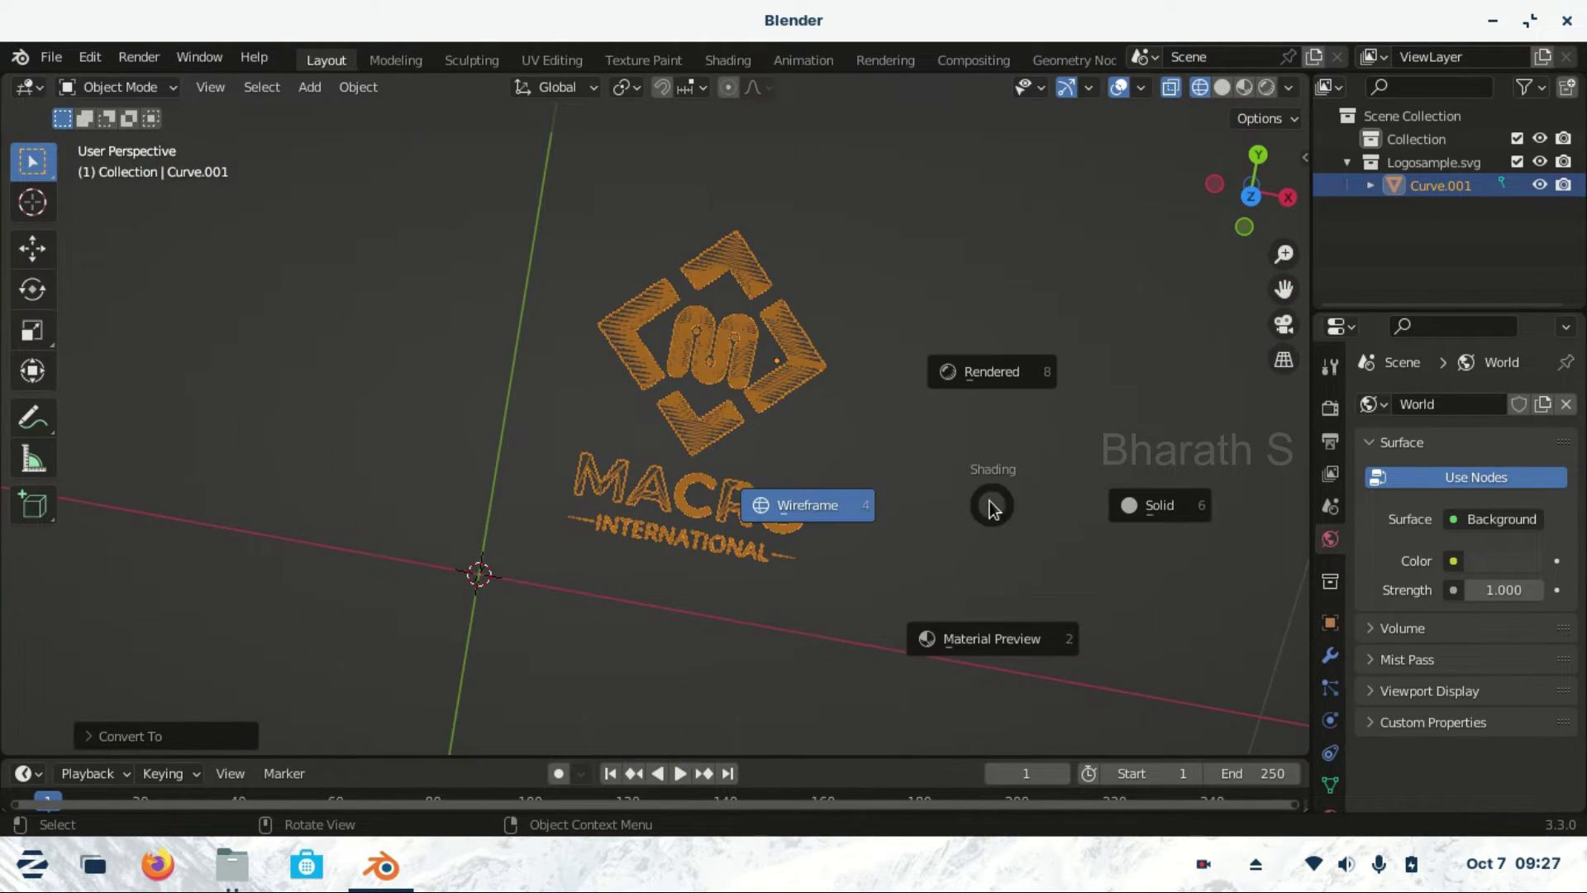
{"action": "left_click", "coordinate": [990, 648]}
{"action": "scroll", "coordinate": [850, 570], "scroll_direction": "up", "scroll_amount": 3}
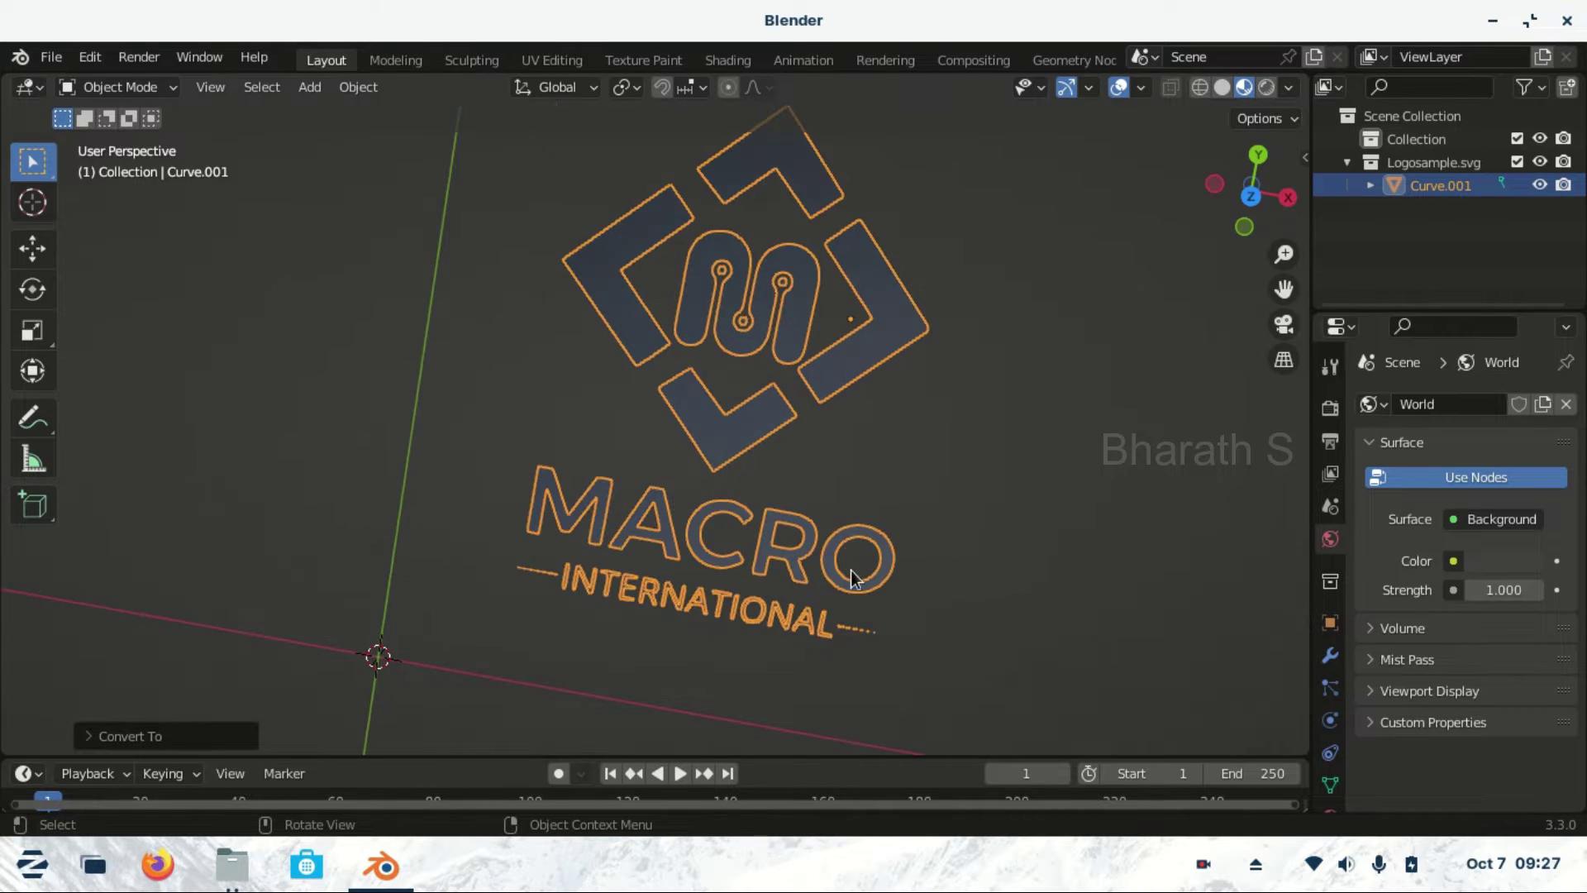
{"action": "scroll", "coordinate": [972, 547], "scroll_direction": "down", "scroll_amount": 2}
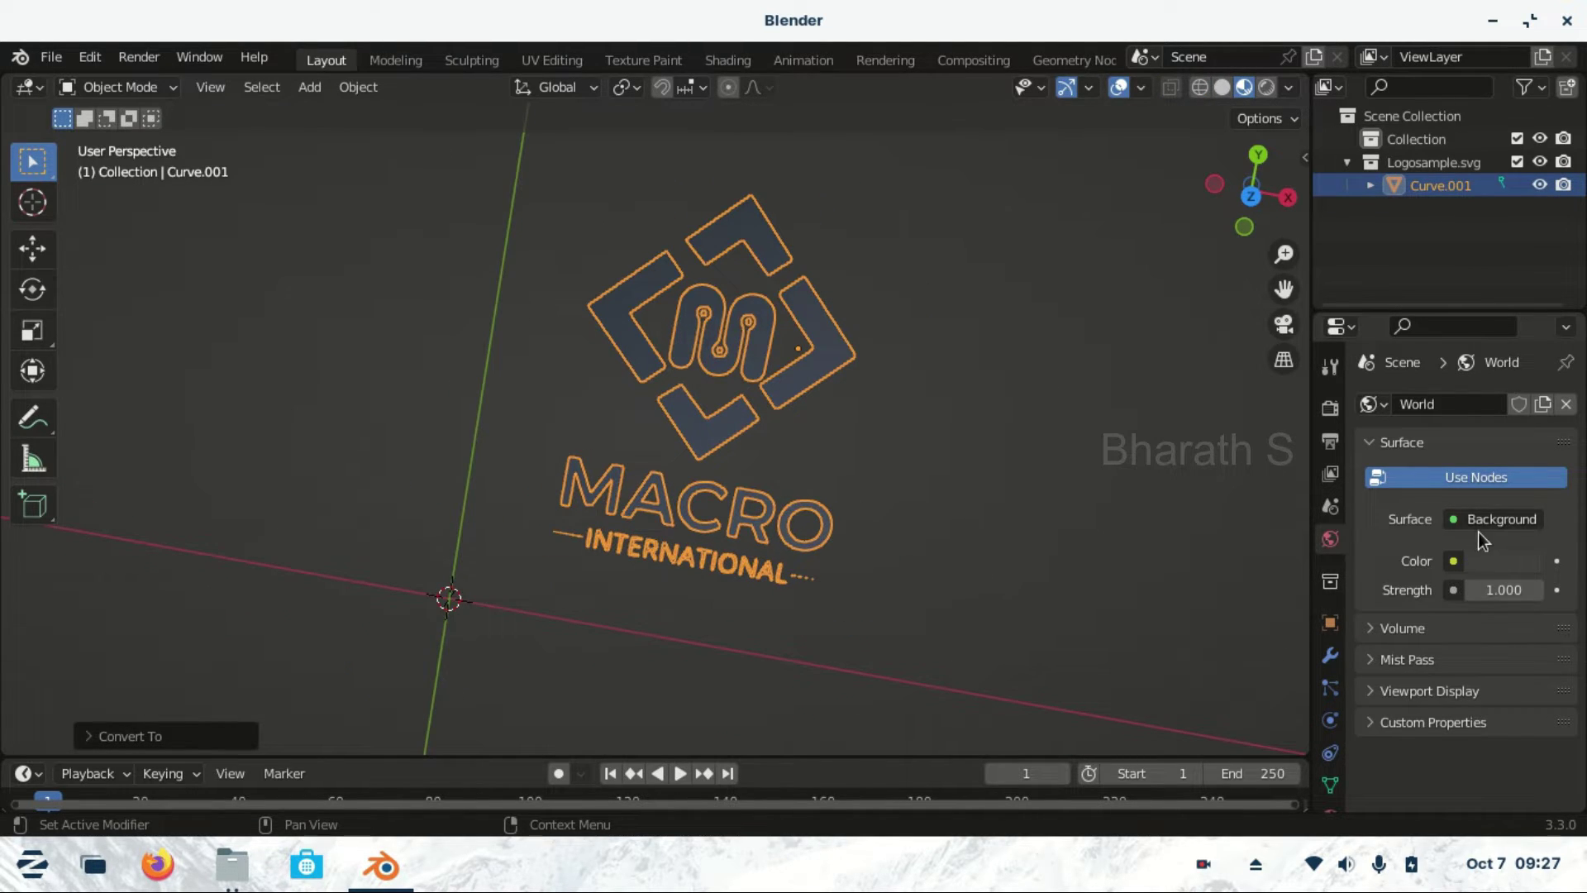
{"action": "scroll", "coordinate": [1331, 728], "scroll_direction": "down", "scroll_amount": 2}
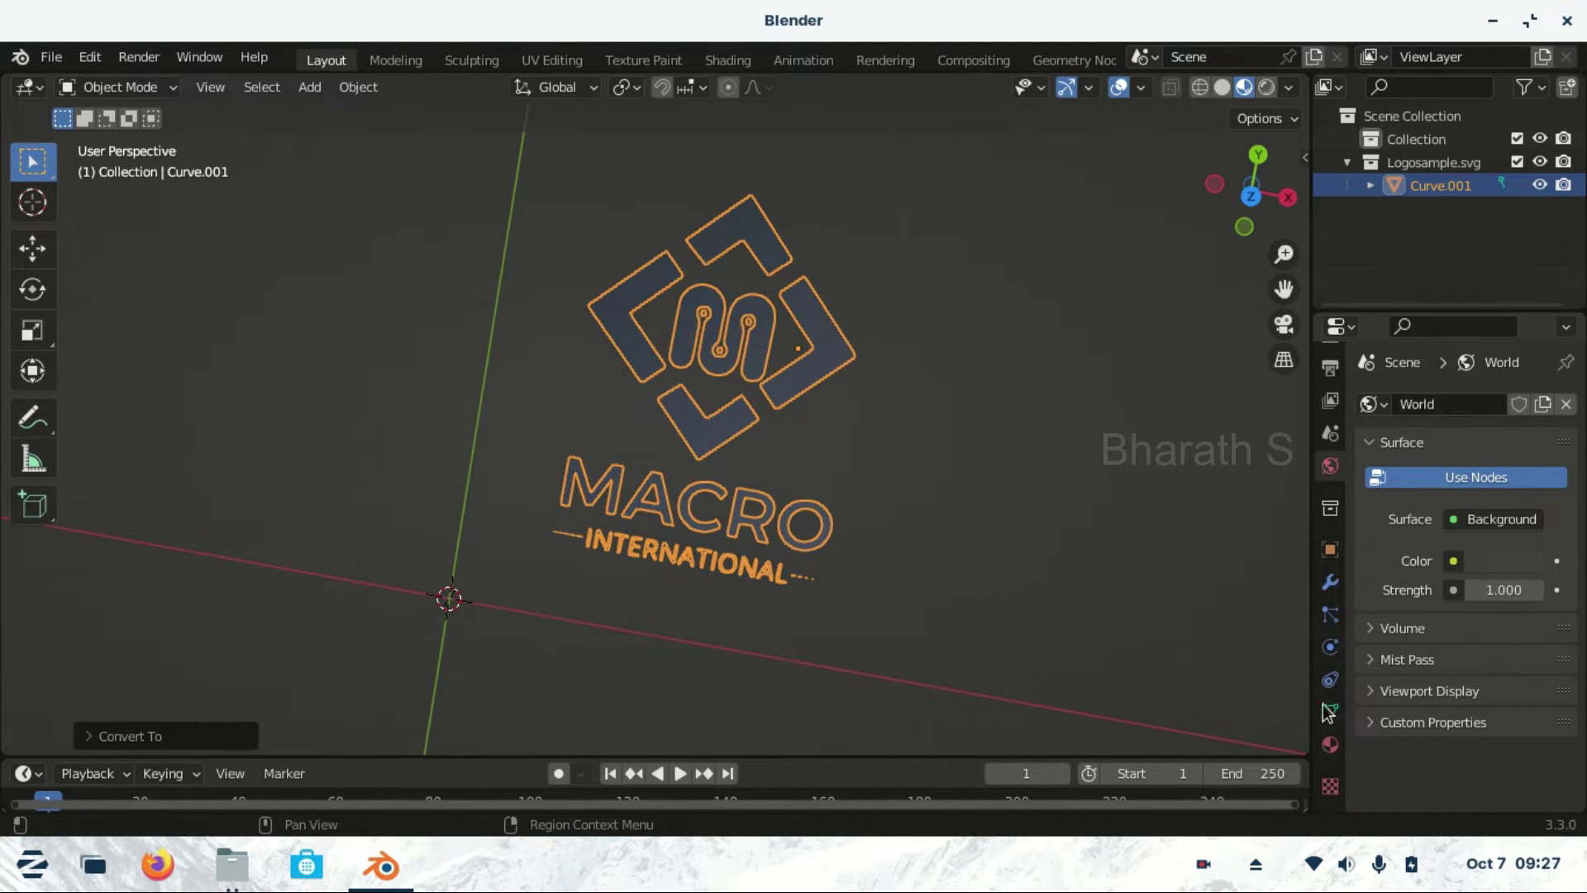
Change the SVGMat material's base colour from white to blue
{"action": "left_click", "coordinate": [1330, 743]}
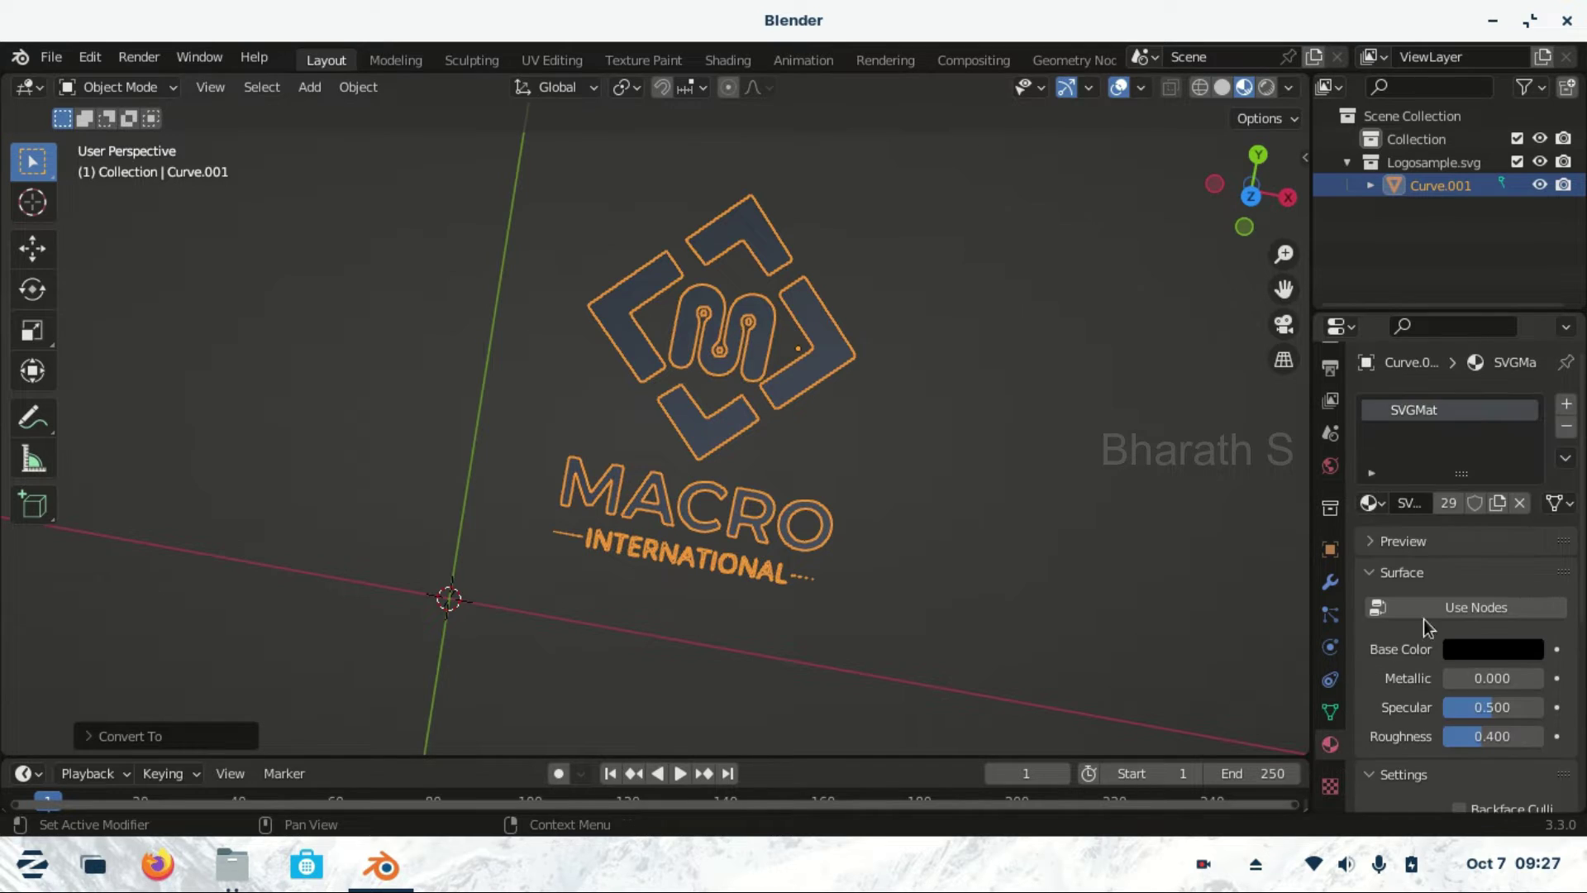
{"action": "left_click", "coordinate": [1484, 650]}
{"action": "left_click", "coordinate": [1527, 357]}
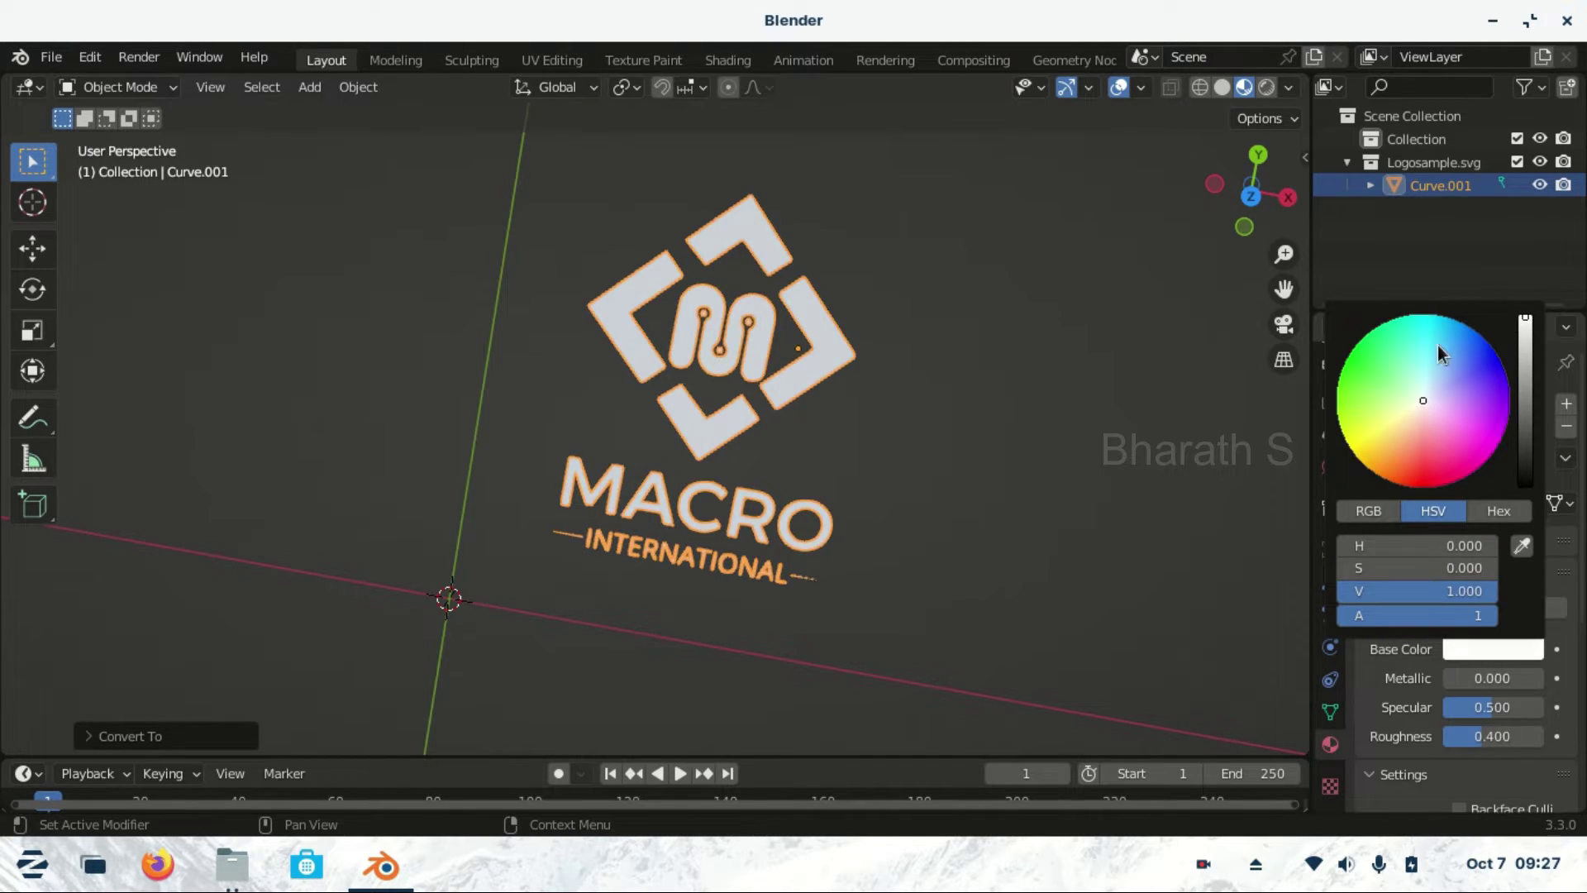
{"action": "left_click", "coordinate": [1517, 648]}
{"action": "left_click", "coordinate": [1498, 357]}
{"action": "left_click", "coordinate": [934, 480]}
Orbit around the blue logo to inspect it from tilted angles
{"action": "scroll", "coordinate": [831, 610], "scroll_direction": "down", "scroll_amount": 1}
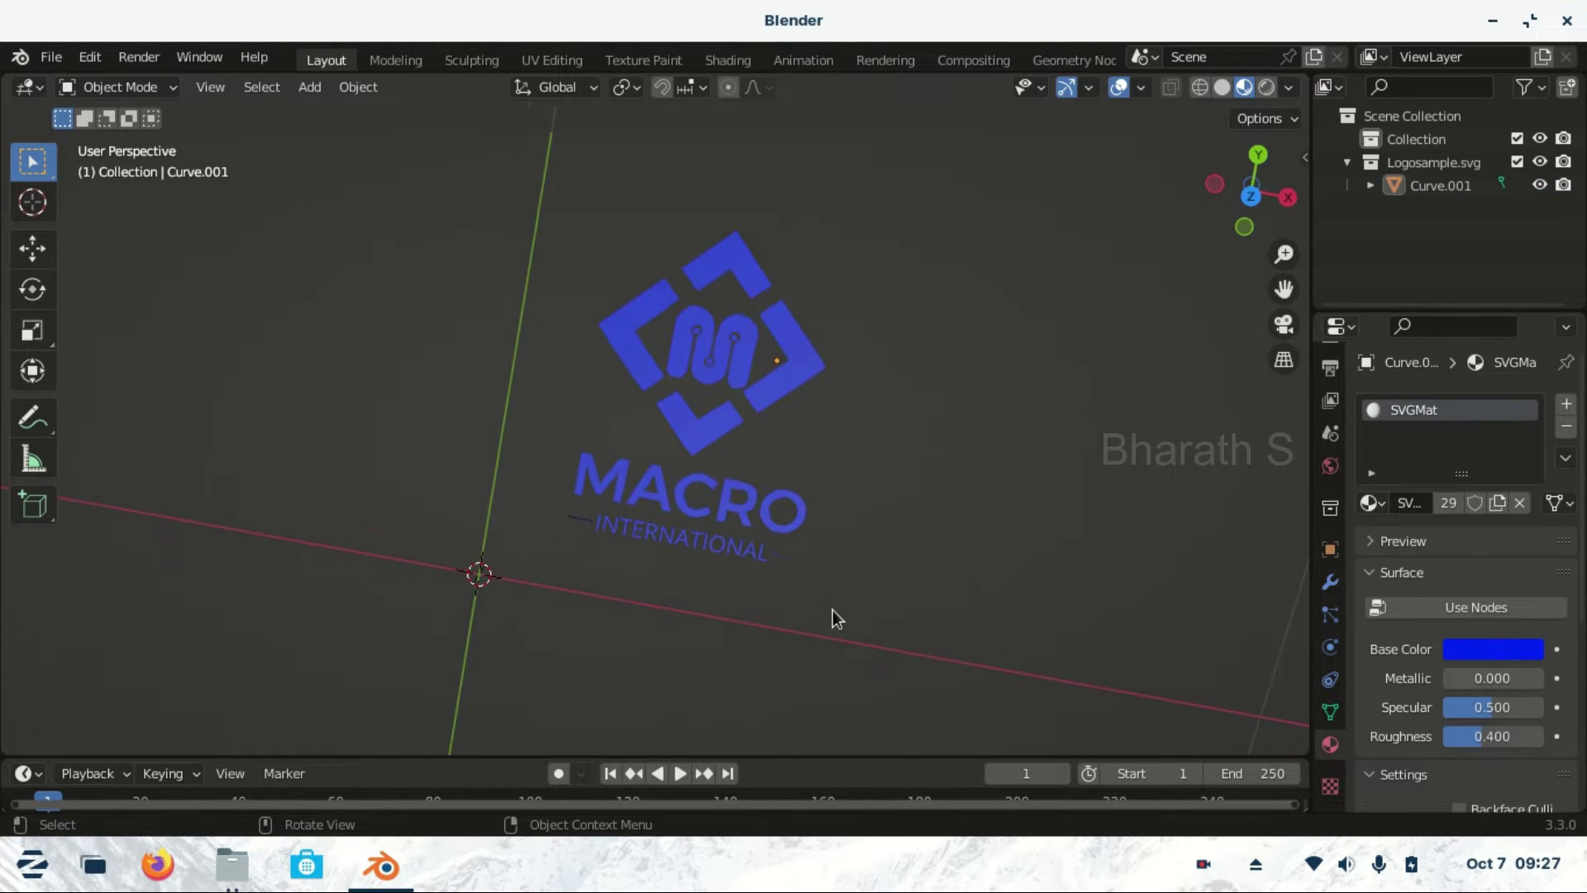
{"action": "mouse_move", "coordinate": [831, 609]}
{"action": "middle_mouse_down"}
{"action": "mouse_move", "coordinate": [883, 567]}
{"action": "mouse_move", "coordinate": [709, 523]}
{"action": "mouse_move", "coordinate": [727, 595]}
{"action": "mouse_move", "coordinate": [747, 318]}
{"action": "mouse_move", "coordinate": [786, 248]}
{"action": "mouse_move", "coordinate": [807, 461]}
{"action": "mouse_move", "coordinate": [829, 308]}
{"action": "mouse_move", "coordinate": [798, 285]}
{"action": "mouse_move", "coordinate": [670, 347]}
{"action": "mouse_move", "coordinate": [793, 206]}
{"action": "mouse_move", "coordinate": [743, 301]}
{"action": "middle_mouse_up"}
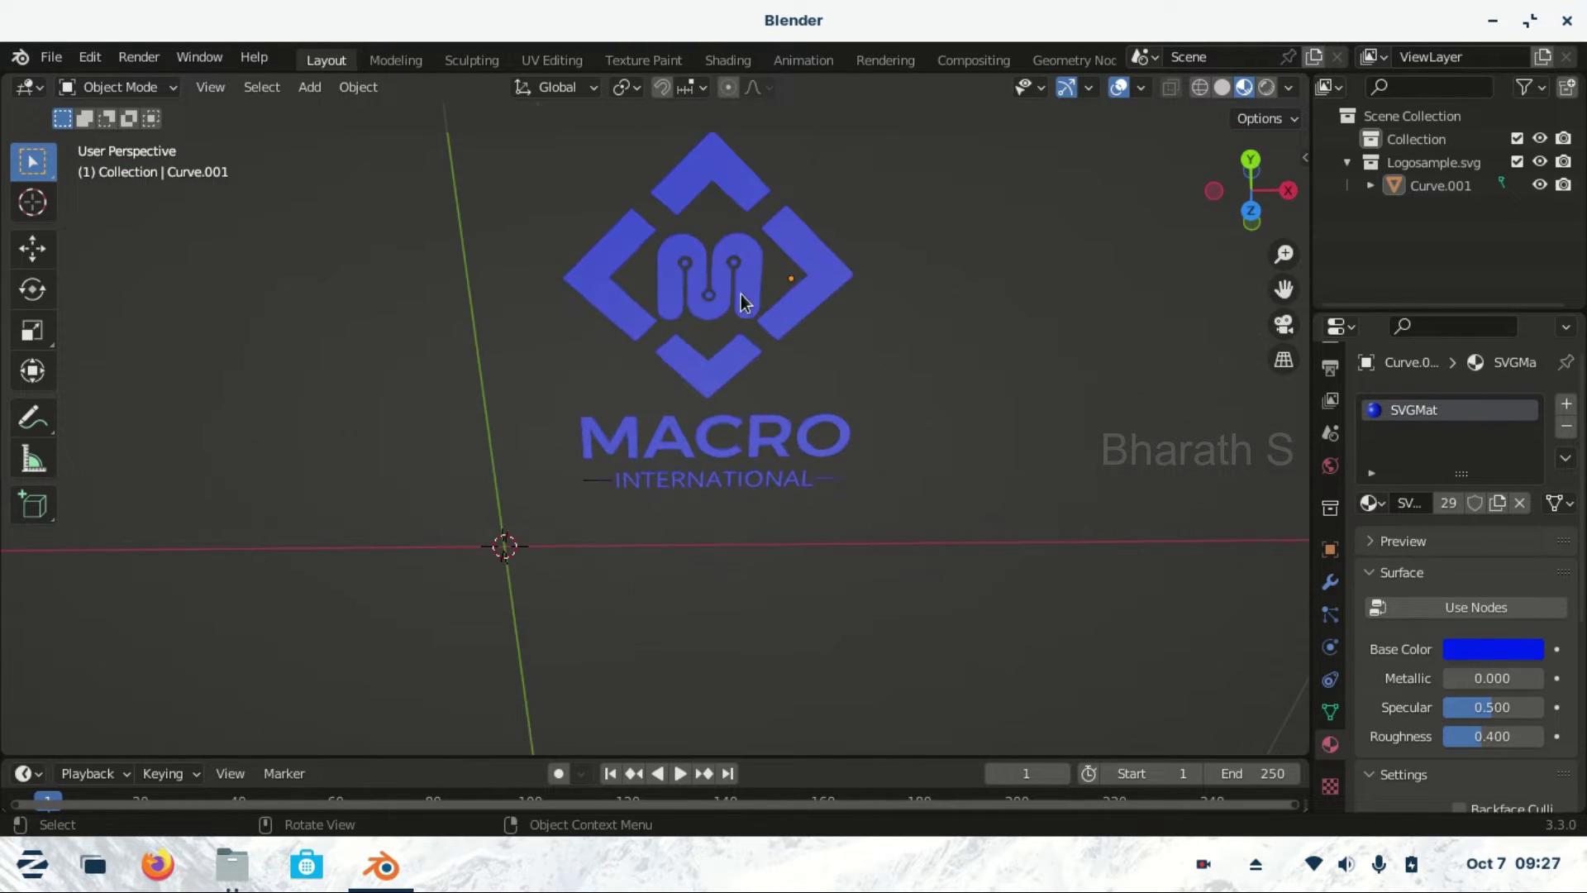
{"action": "left_click", "coordinate": [791, 285]}
{"action": "scroll", "coordinate": [814, 250], "scroll_direction": "up", "scroll_amount": 2}
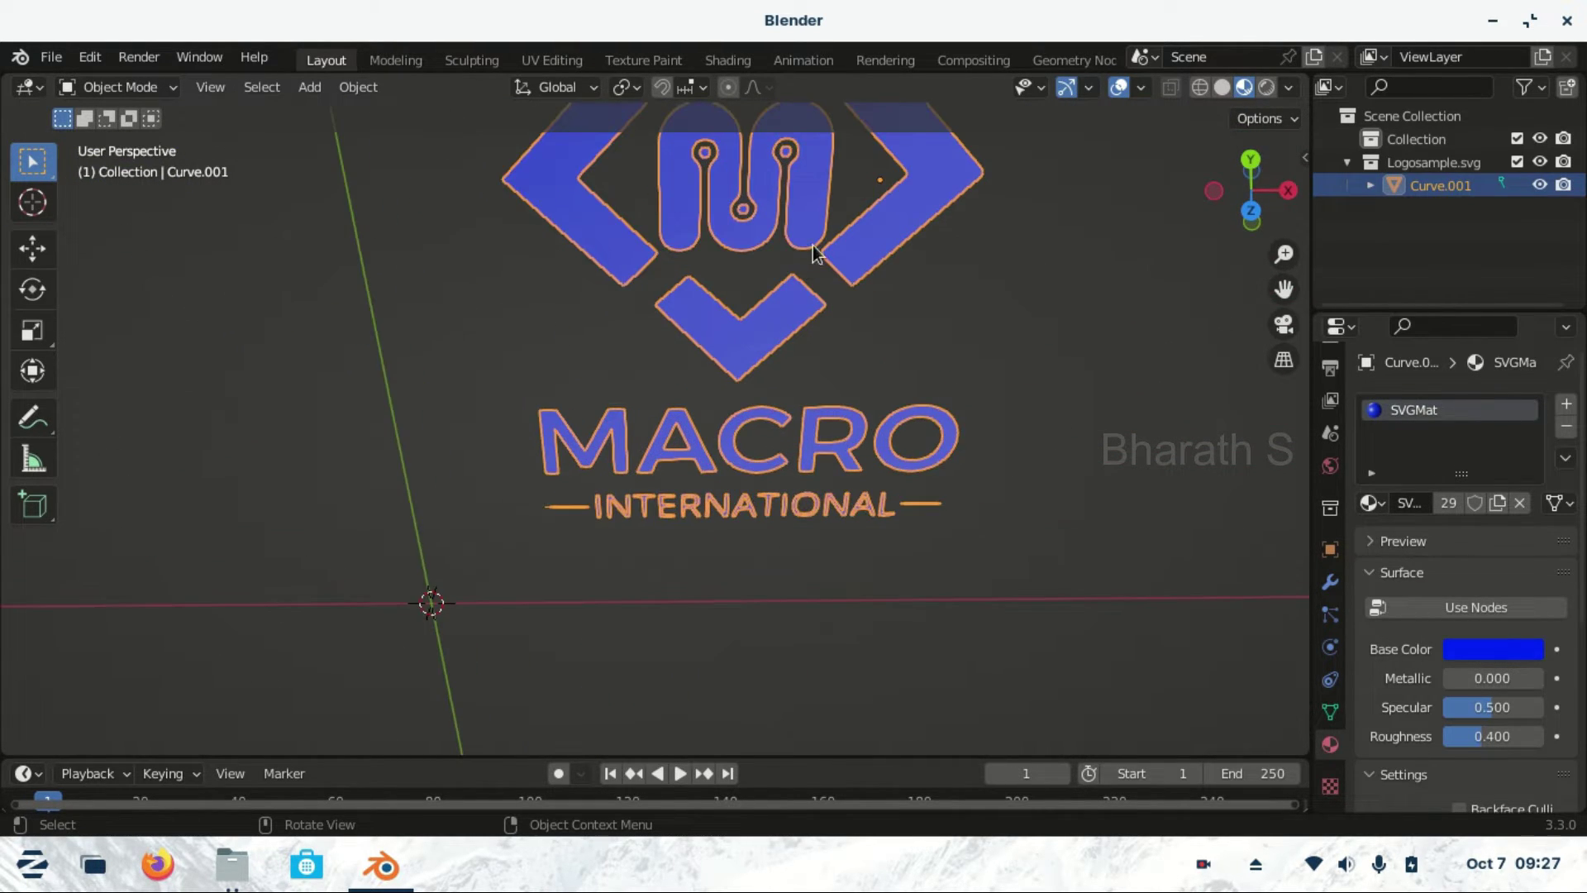
{"action": "mouse_move", "coordinate": [855, 240]}
{"action": "middle_mouse_down"}
{"action": "mouse_move", "coordinate": [825, 272]}
{"action": "mouse_move", "coordinate": [878, 142]}
{"action": "mouse_move", "coordinate": [830, 259]}
{"action": "middle_mouse_up"}
{"action": "scroll", "coordinate": [860, 322], "scroll_direction": "down", "scroll_amount": 3}
{"action": "left_click", "coordinate": [983, 538]}
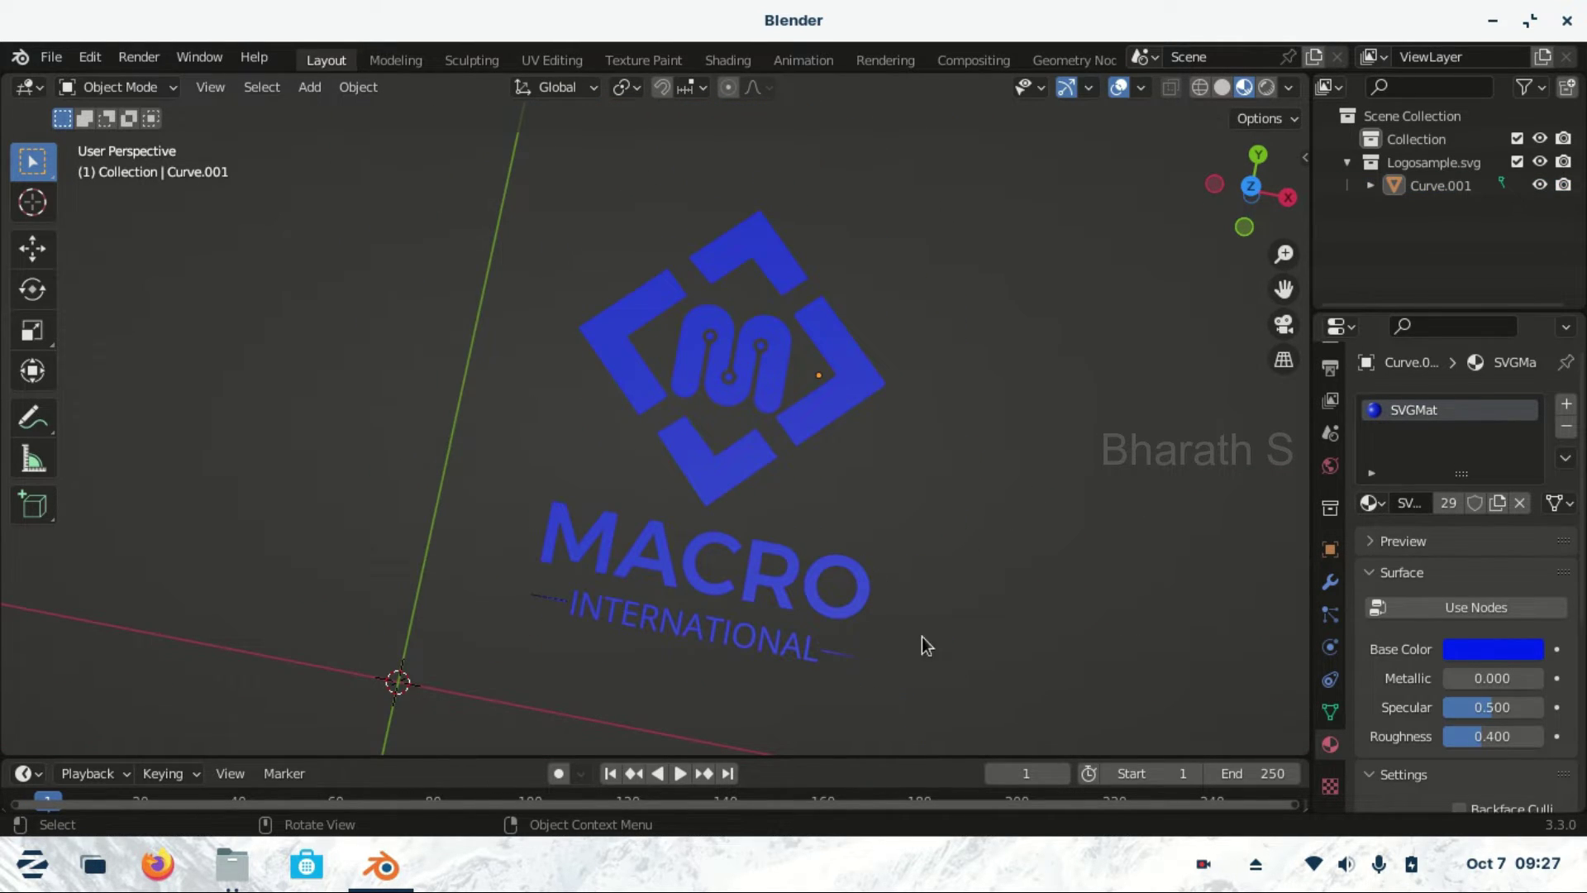
In Edit Mode, select all logo points and extrude the vertices constrained to Y, then X
{"action": "key", "text": "Tab"}
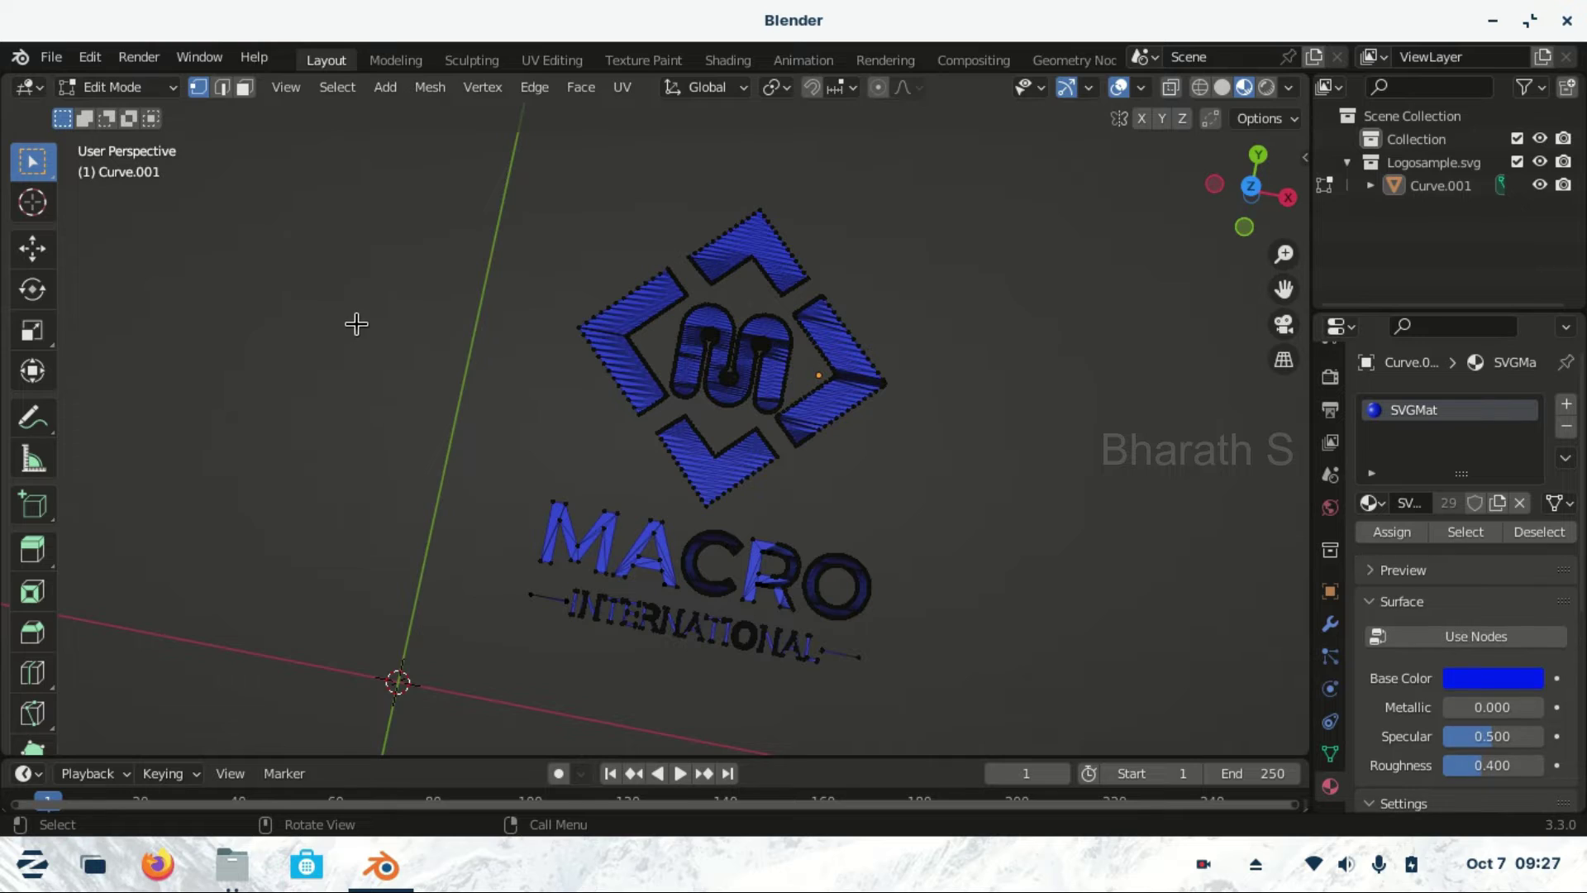
{"action": "scroll", "coordinate": [826, 517], "scroll_direction": "down", "scroll_amount": 2}
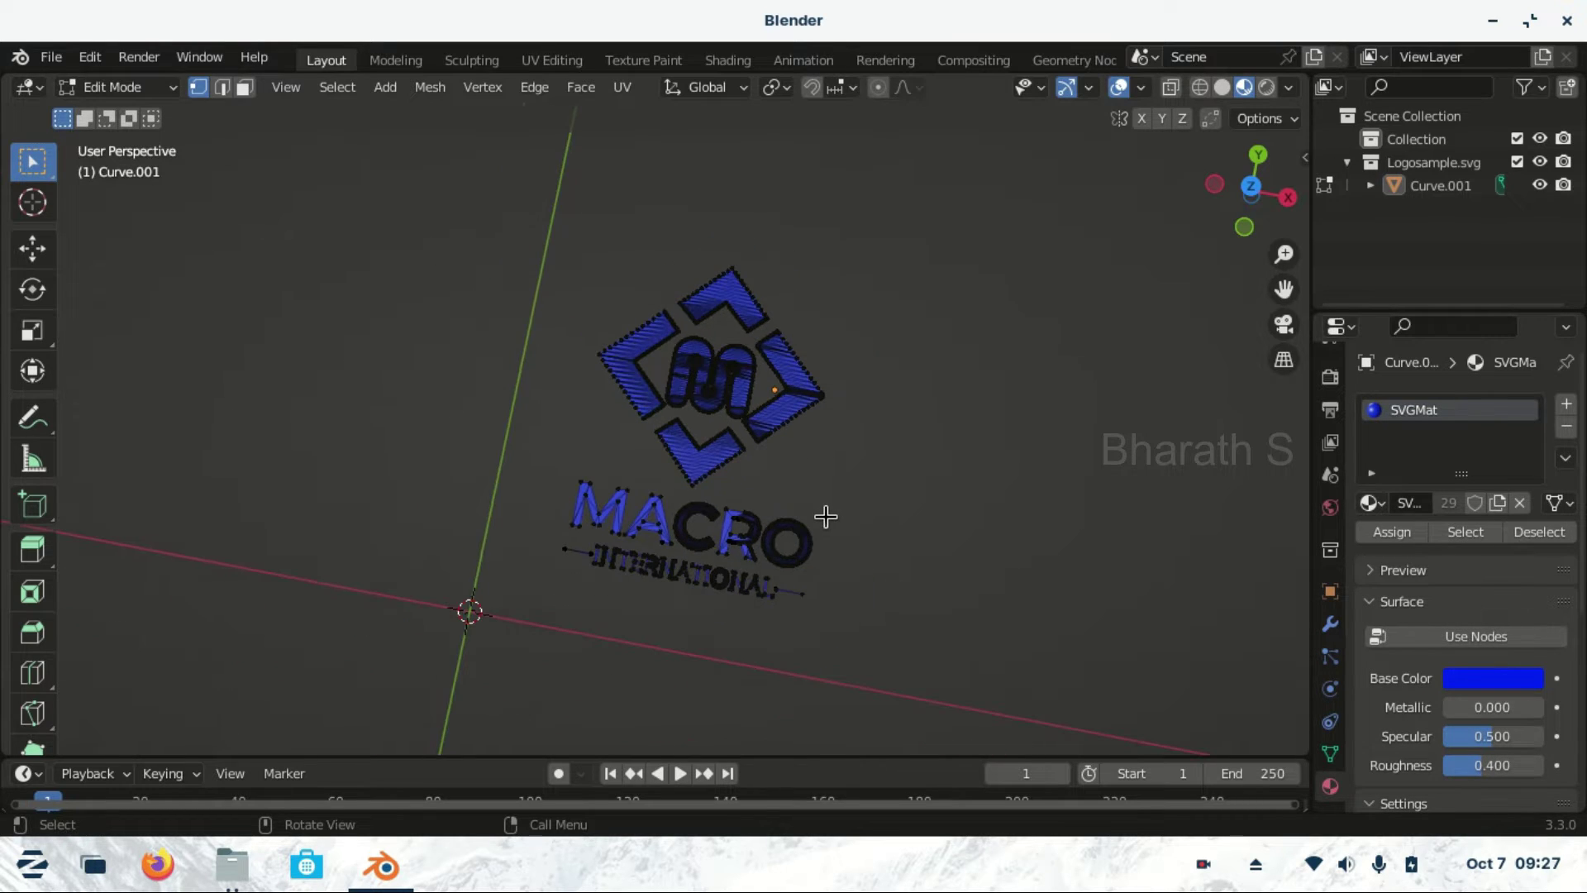
{"action": "key", "text": "a"}
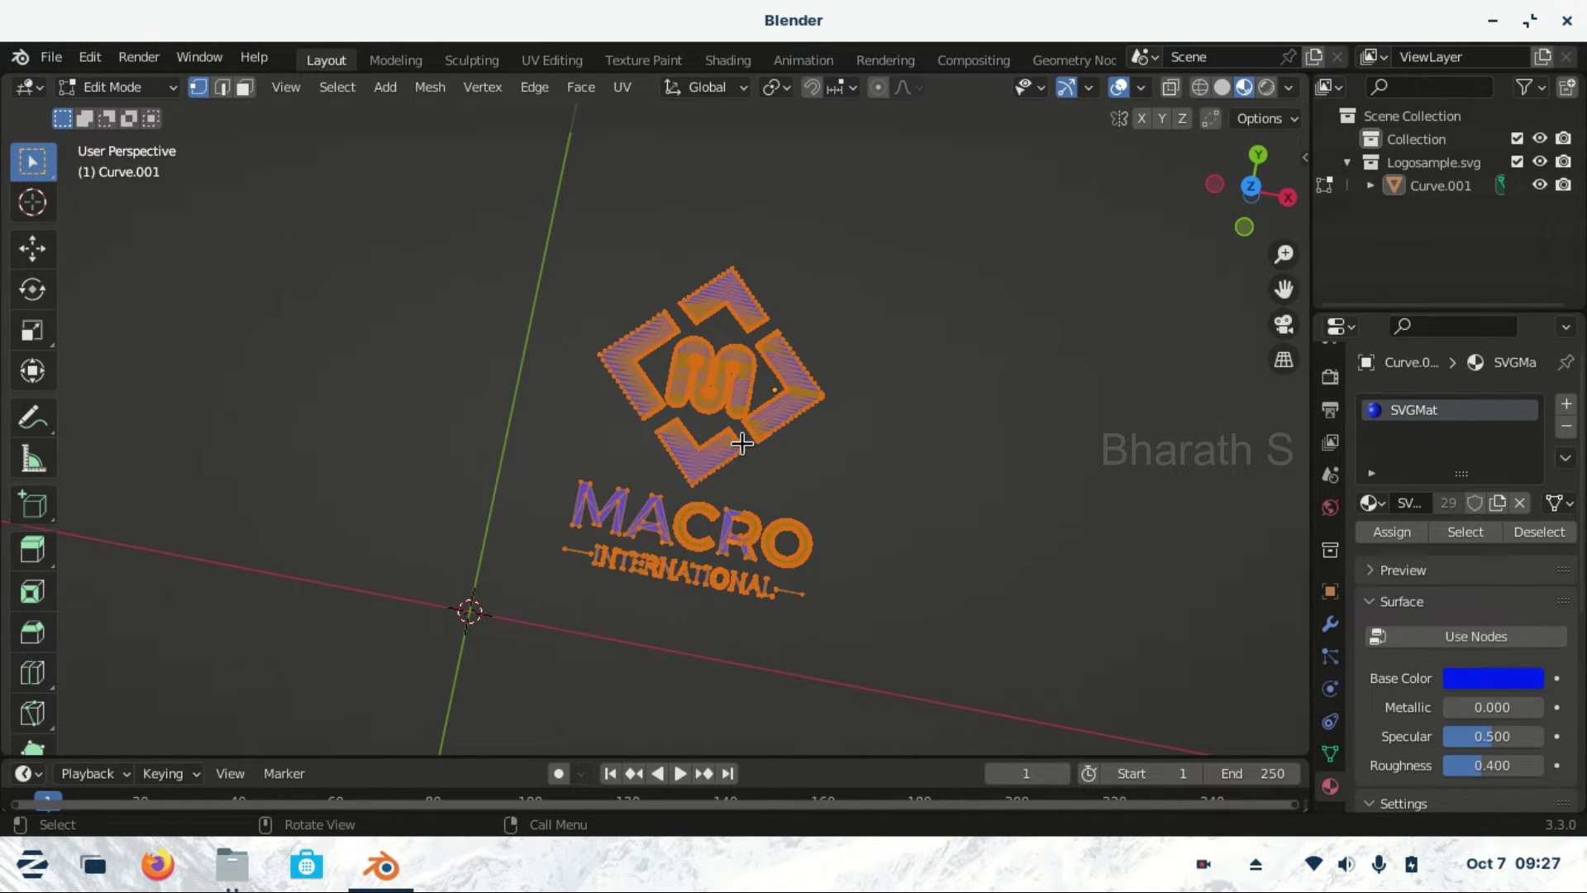
{"action": "right_click", "coordinate": [741, 444]}
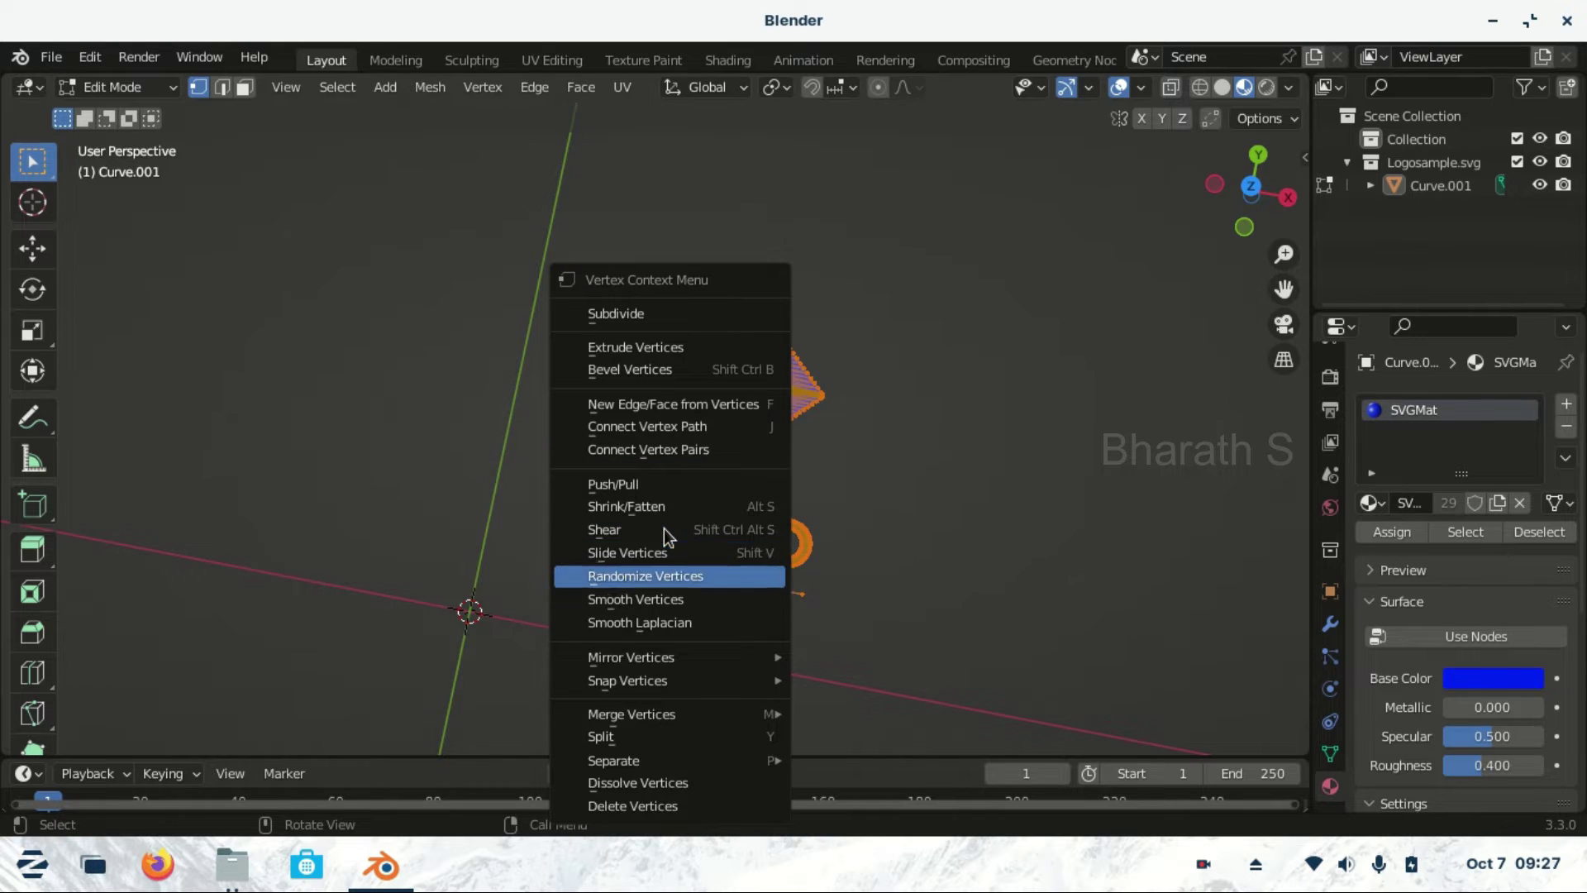
{"action": "left_click", "coordinate": [652, 358]}
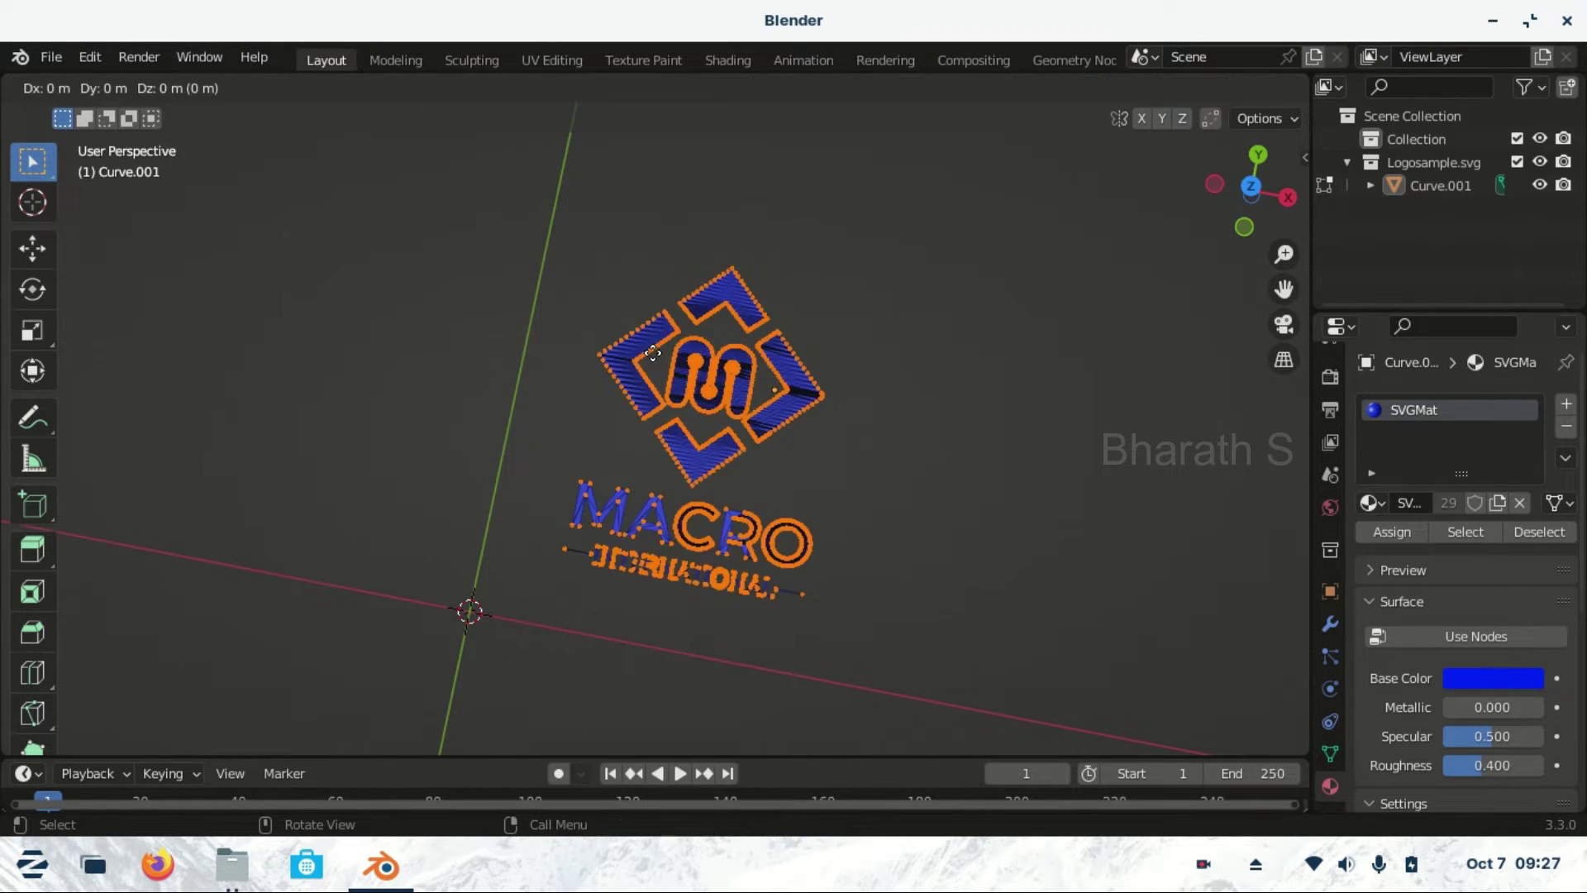
{"action": "key", "text": "y"}
{"action": "key", "text": "x"}
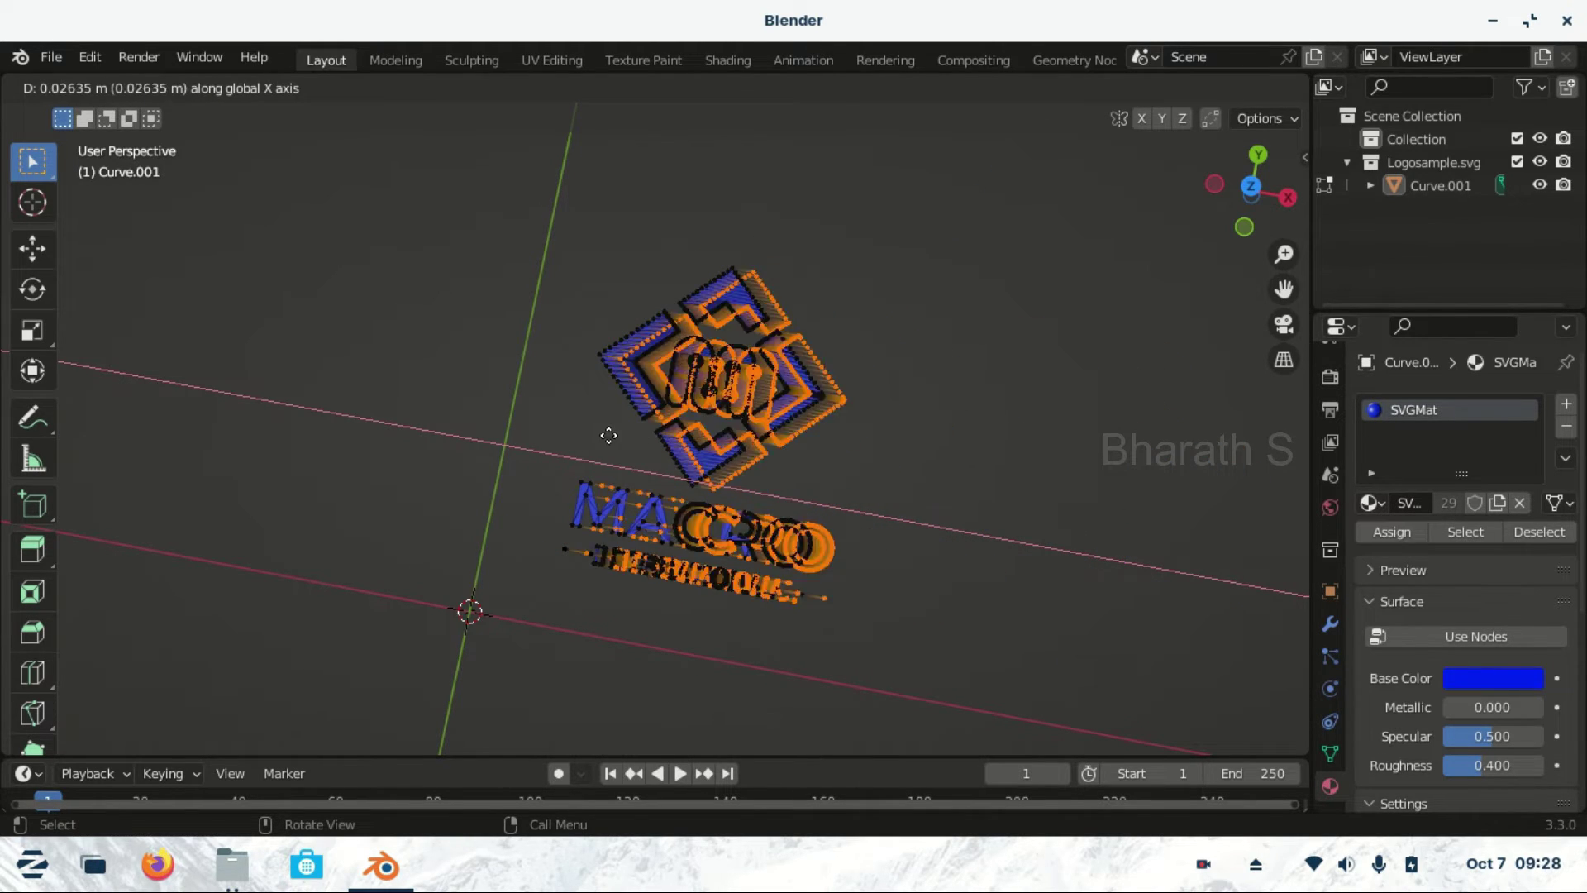
{"action": "left_click", "coordinate": [654, 440]}
Extrude the vertices a second time, then leave Edit Mode and re-enter it
{"action": "middle_click_drag", "start_coordinate": [864, 499], "coordinate": [793, 454]}
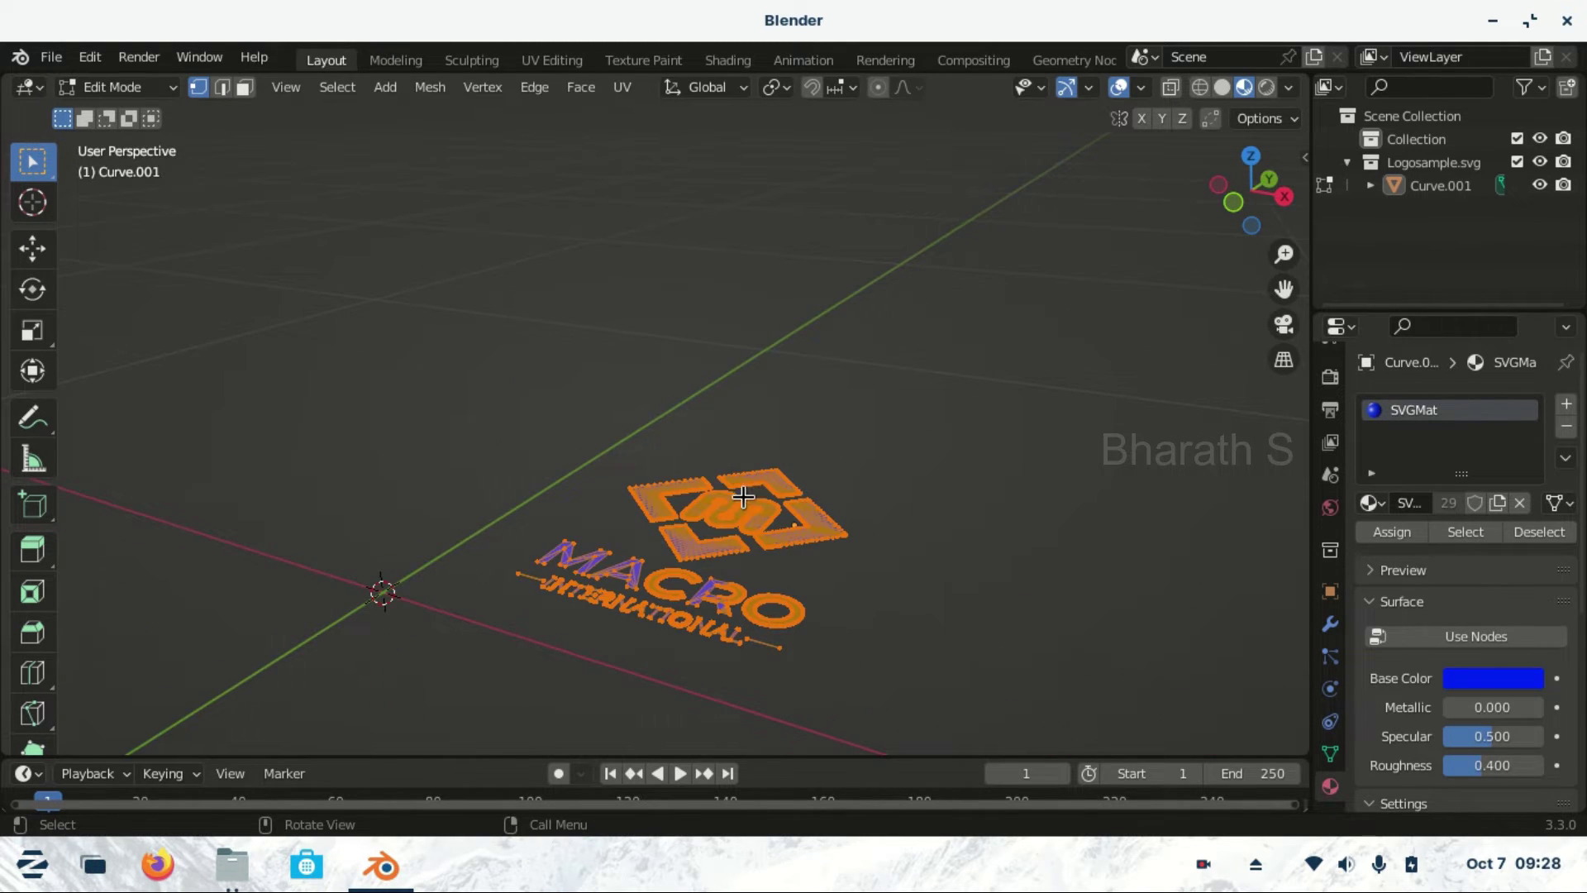
{"action": "right_click", "coordinate": [743, 496]}
{"action": "left_click", "coordinate": [698, 353]}
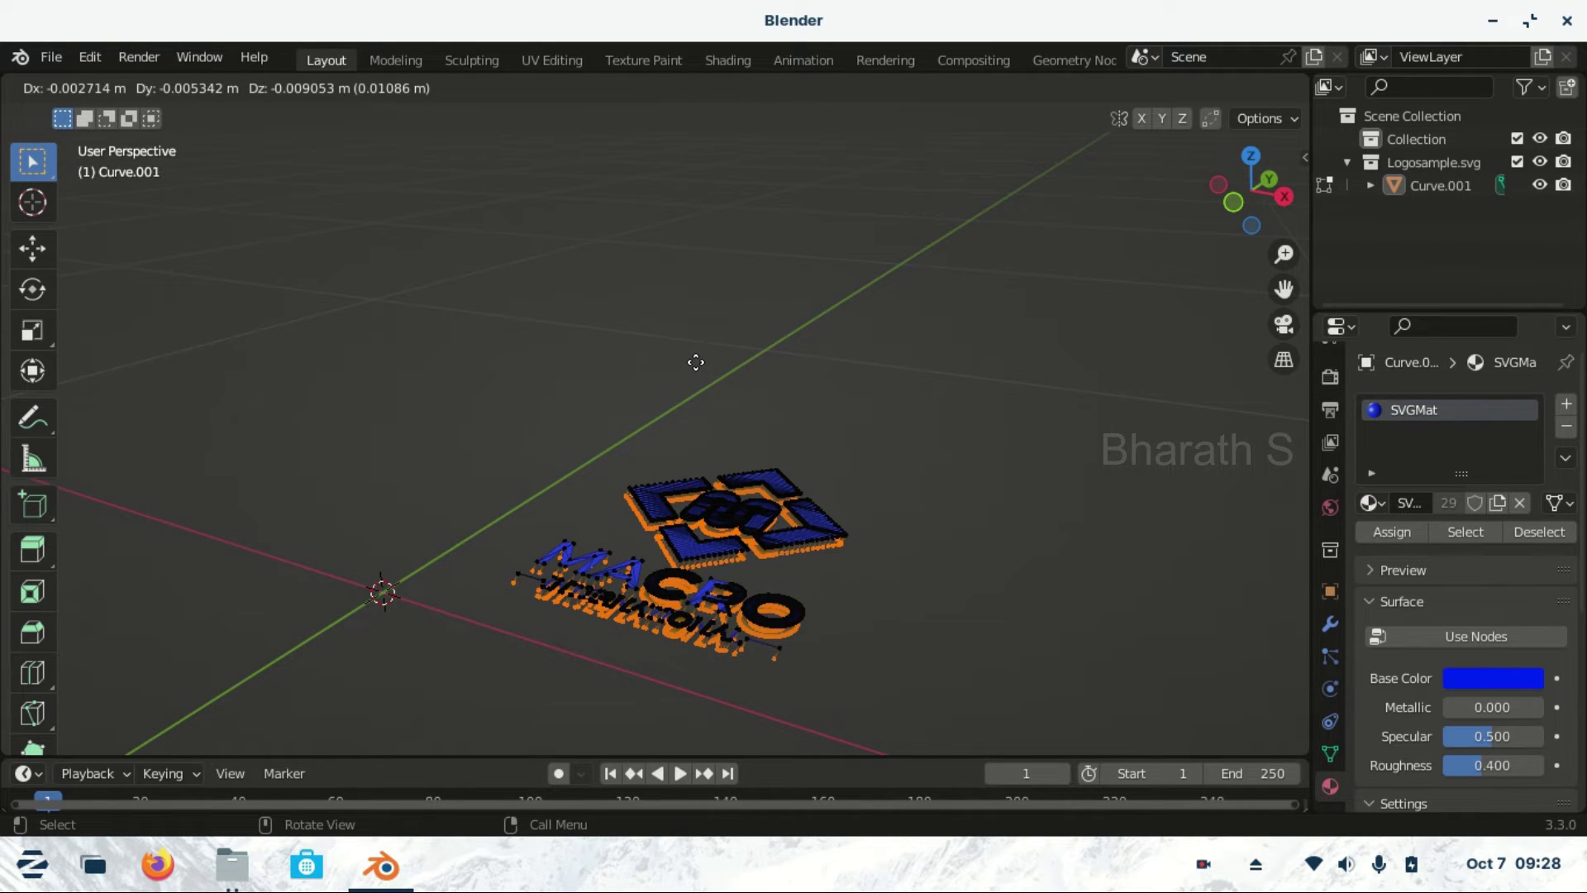
{"action": "left_click", "coordinate": [694, 360]}
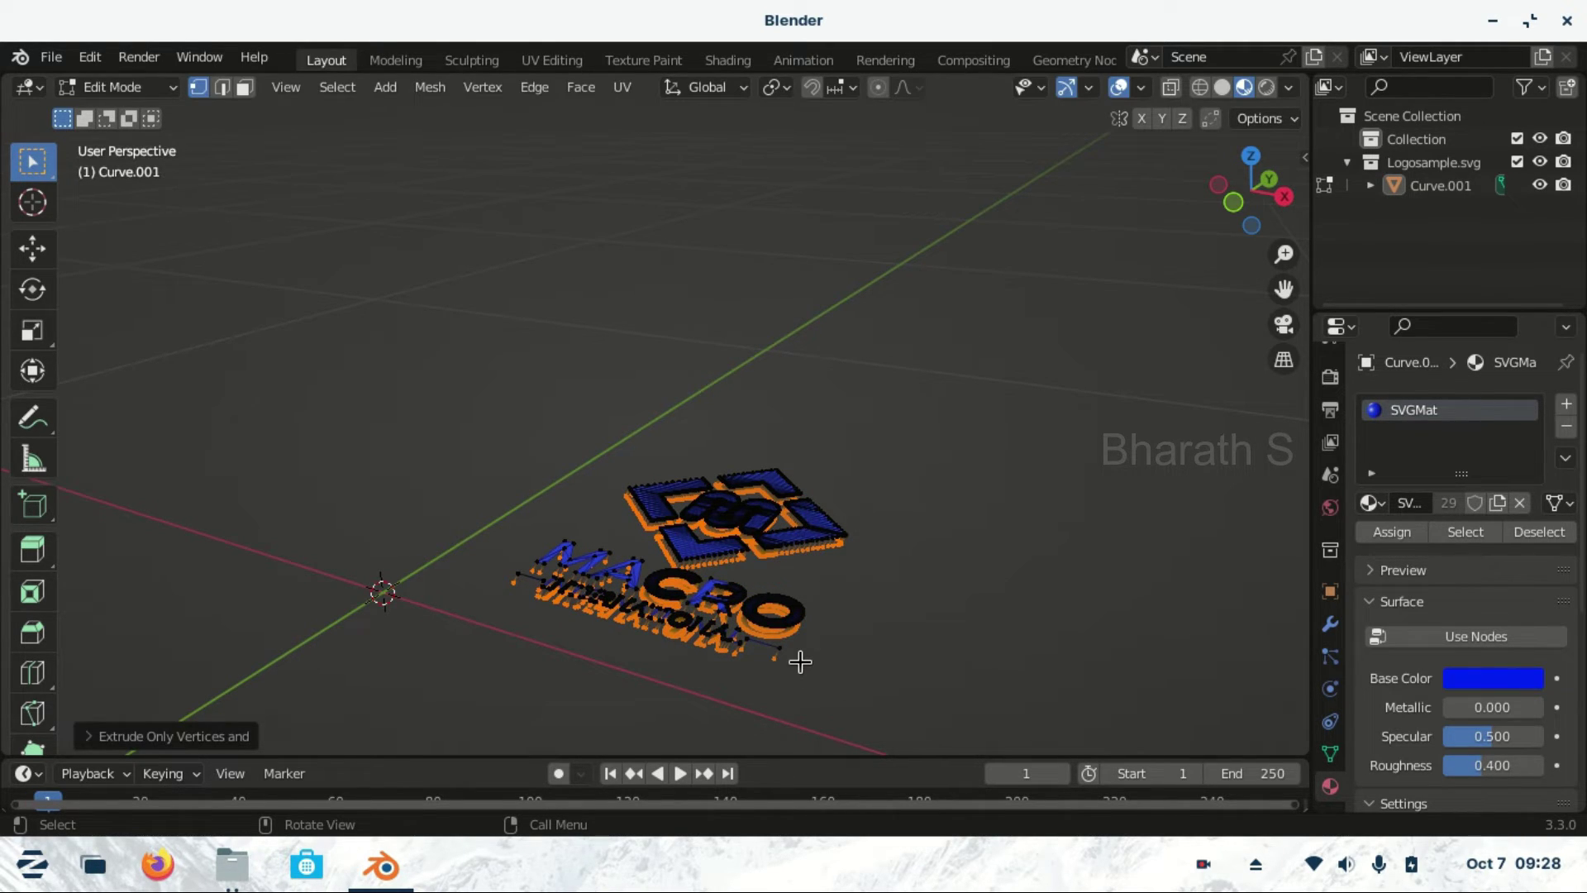
{"action": "middle_click_drag", "start_coordinate": [878, 567], "coordinate": [788, 555]}
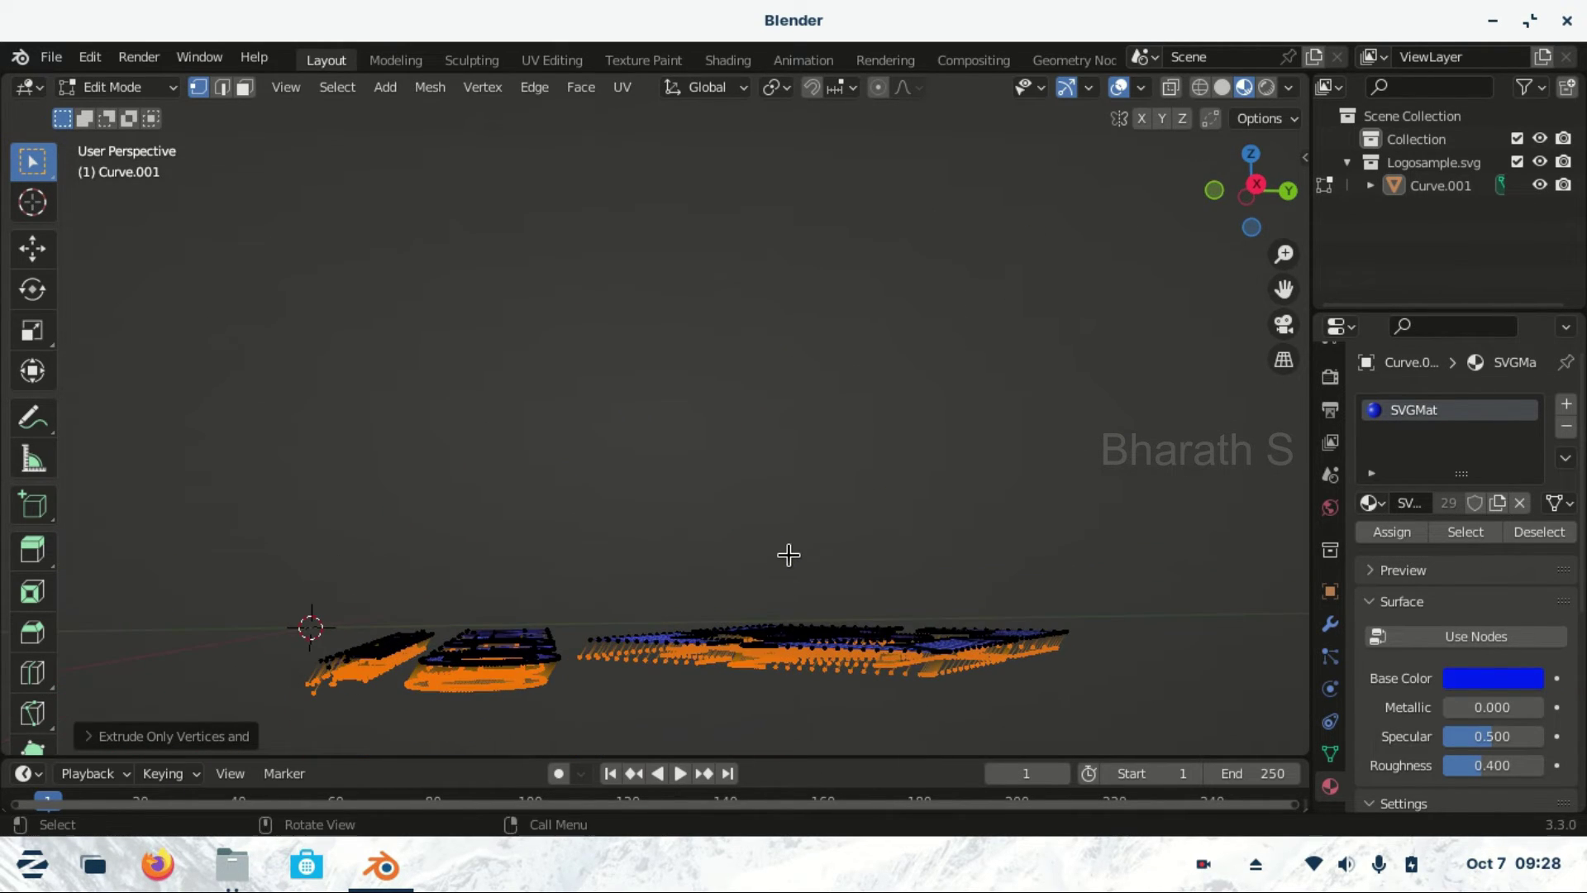
{"action": "key", "text": "Tab"}
{"action": "mouse_move", "coordinate": [787, 554]}
{"action": "middle_mouse_down"}
{"action": "mouse_move", "coordinate": [683, 613]}
{"action": "mouse_move", "coordinate": [861, 682]}
{"action": "mouse_move", "coordinate": [893, 132]}
{"action": "mouse_move", "coordinate": [914, 240]}
{"action": "mouse_move", "coordinate": [890, 315]}
{"action": "mouse_move", "coordinate": [901, 241]}
{"action": "mouse_move", "coordinate": [815, 255]}
{"action": "middle_mouse_up"}
{"action": "key", "text": "Tab"}
Extrude all logo faces along their normals into solid blue blocks, then return to Object Mode
{"action": "key", "text": "a"}
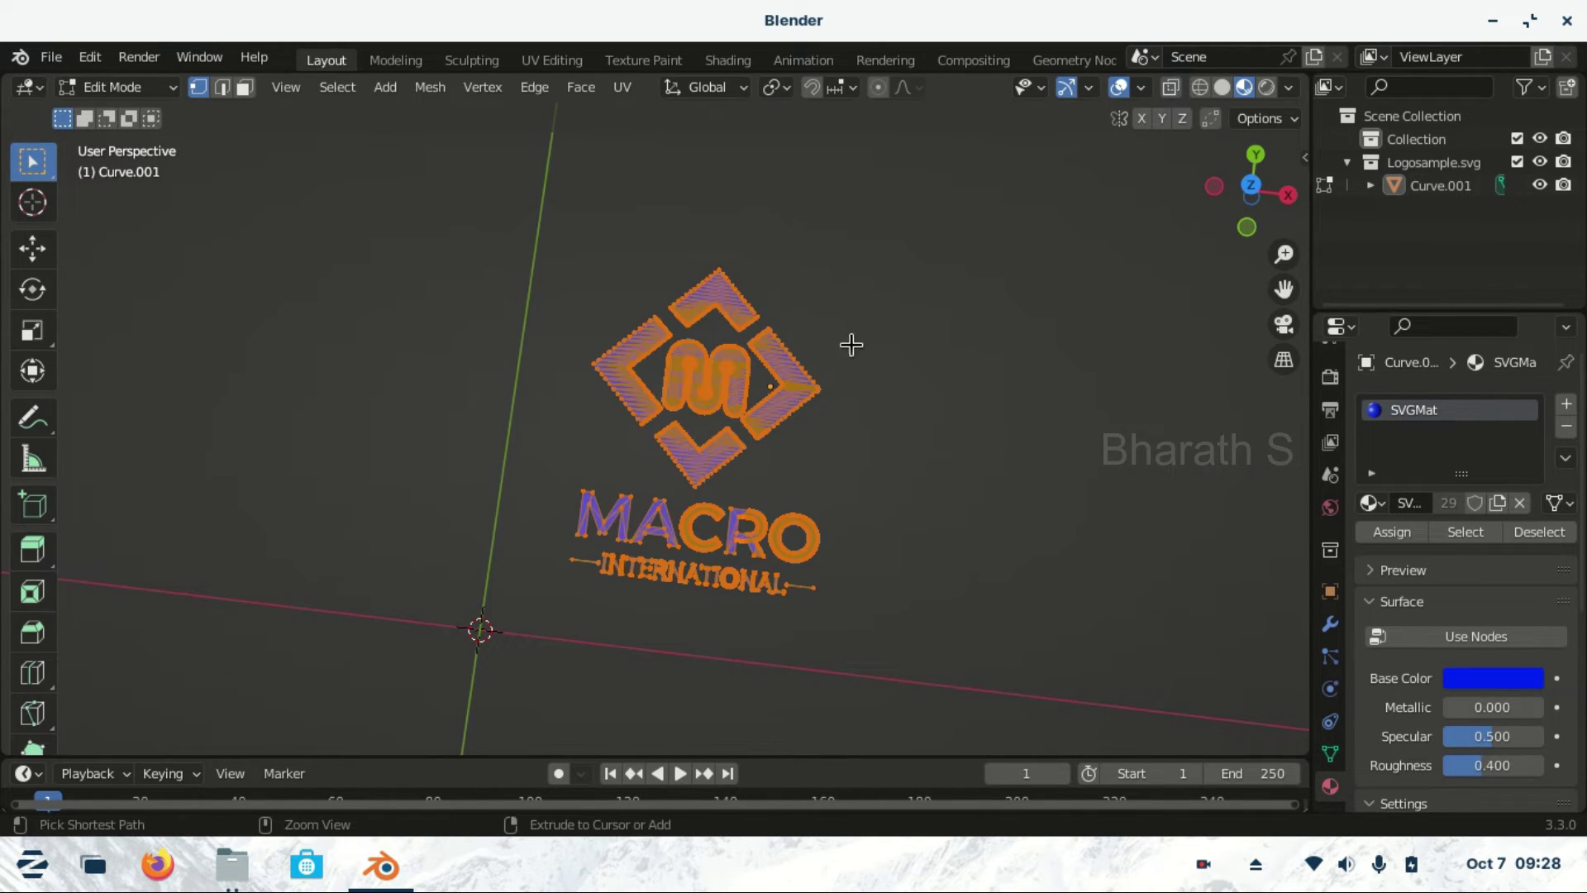
{"action": "mouse_move", "coordinate": [851, 344]}
{"action": "middle_mouse_down"}
{"action": "mouse_move", "coordinate": [850, 326]}
{"action": "mouse_move", "coordinate": [855, 423]}
{"action": "mouse_move", "coordinate": [818, 522]}
{"action": "middle_mouse_up"}
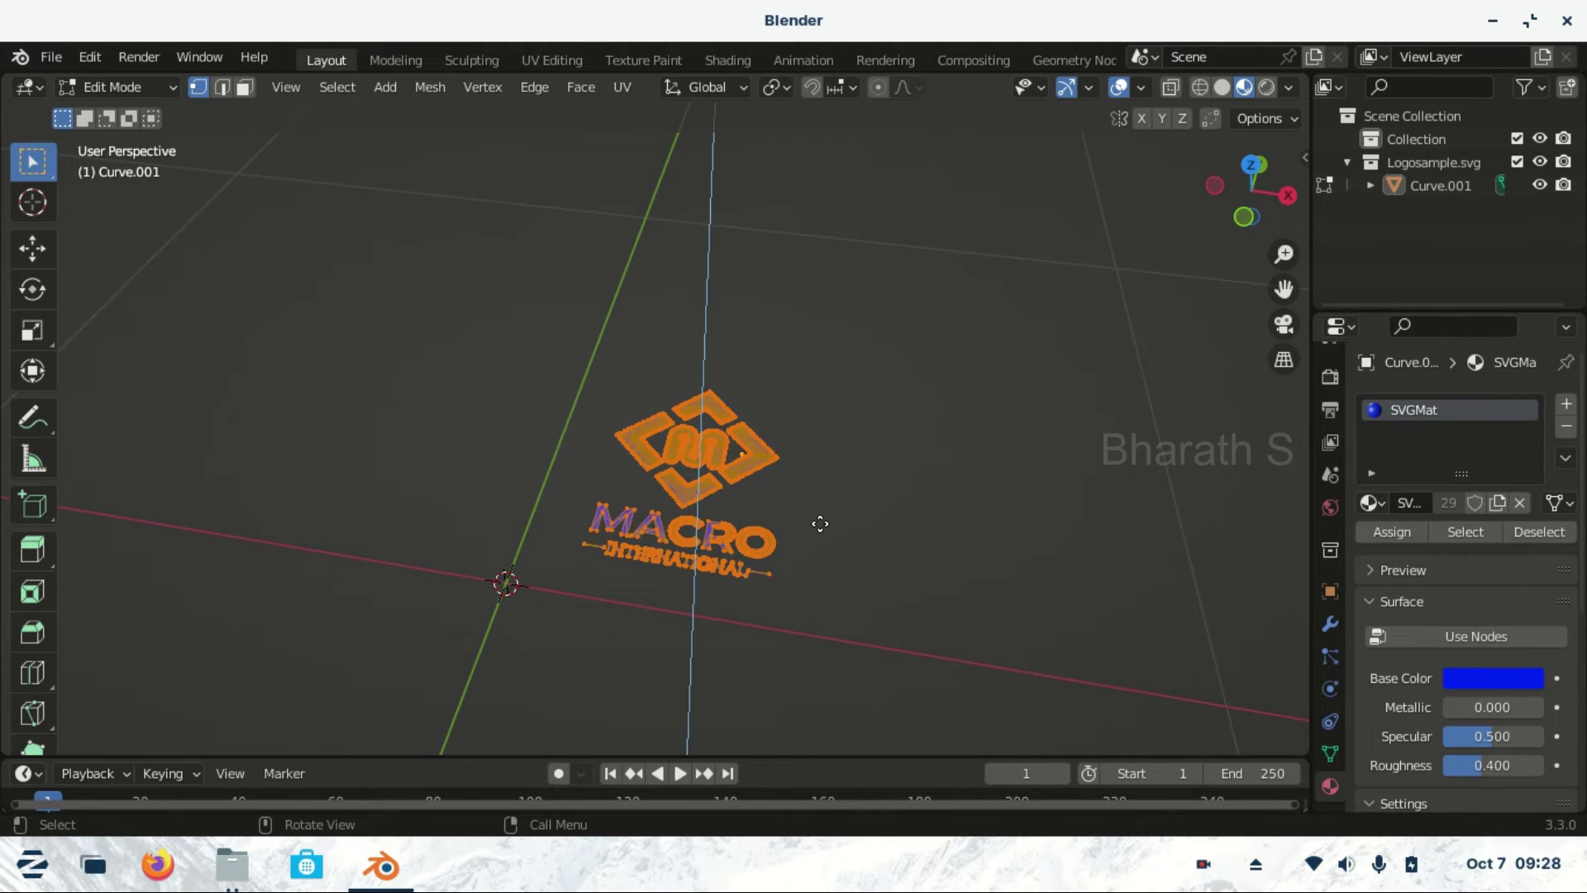
{"action": "key", "text": "e"}
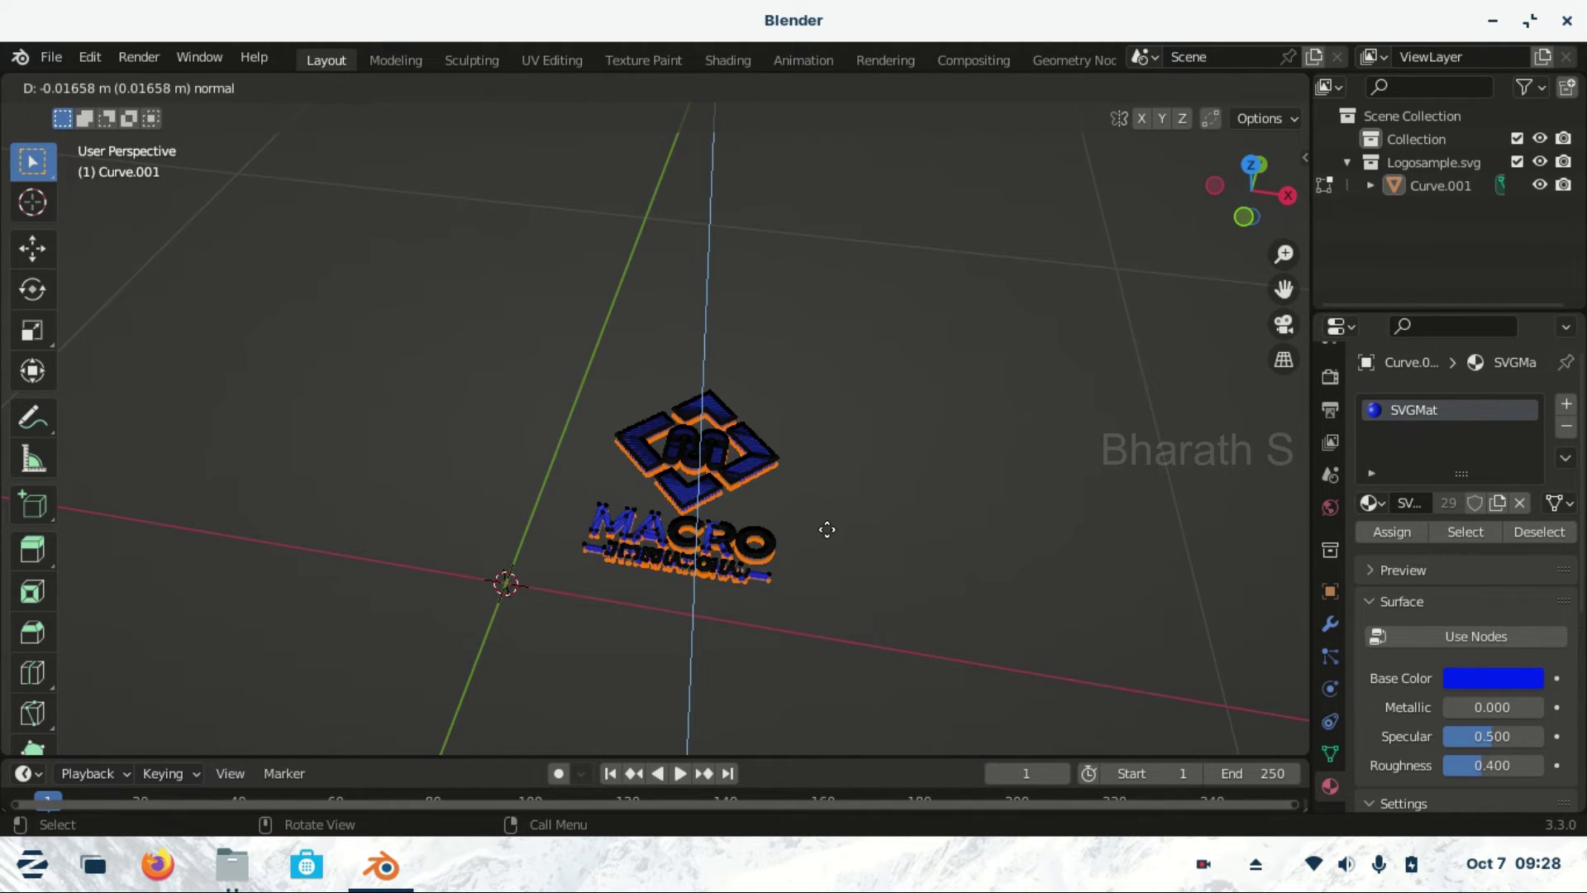
{"action": "left_click", "coordinate": [826, 529]}
{"action": "scroll", "coordinate": [810, 522], "scroll_direction": "up", "scroll_amount": 3}
{"action": "scroll", "coordinate": [765, 511], "scroll_direction": "up", "scroll_amount": 3}
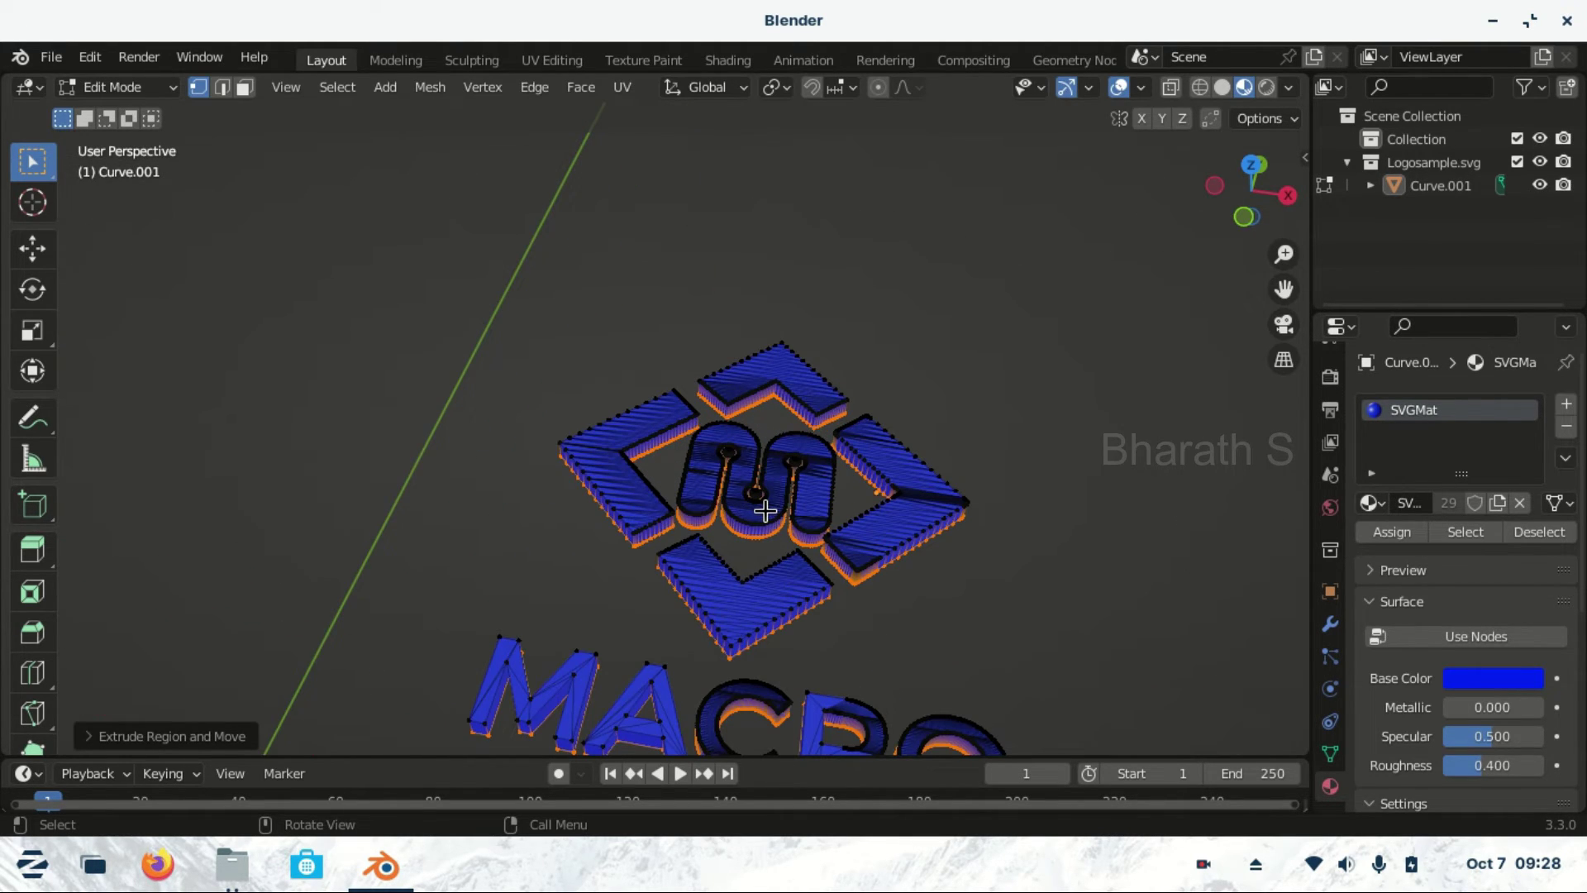
{"action": "key", "text": "Tab"}
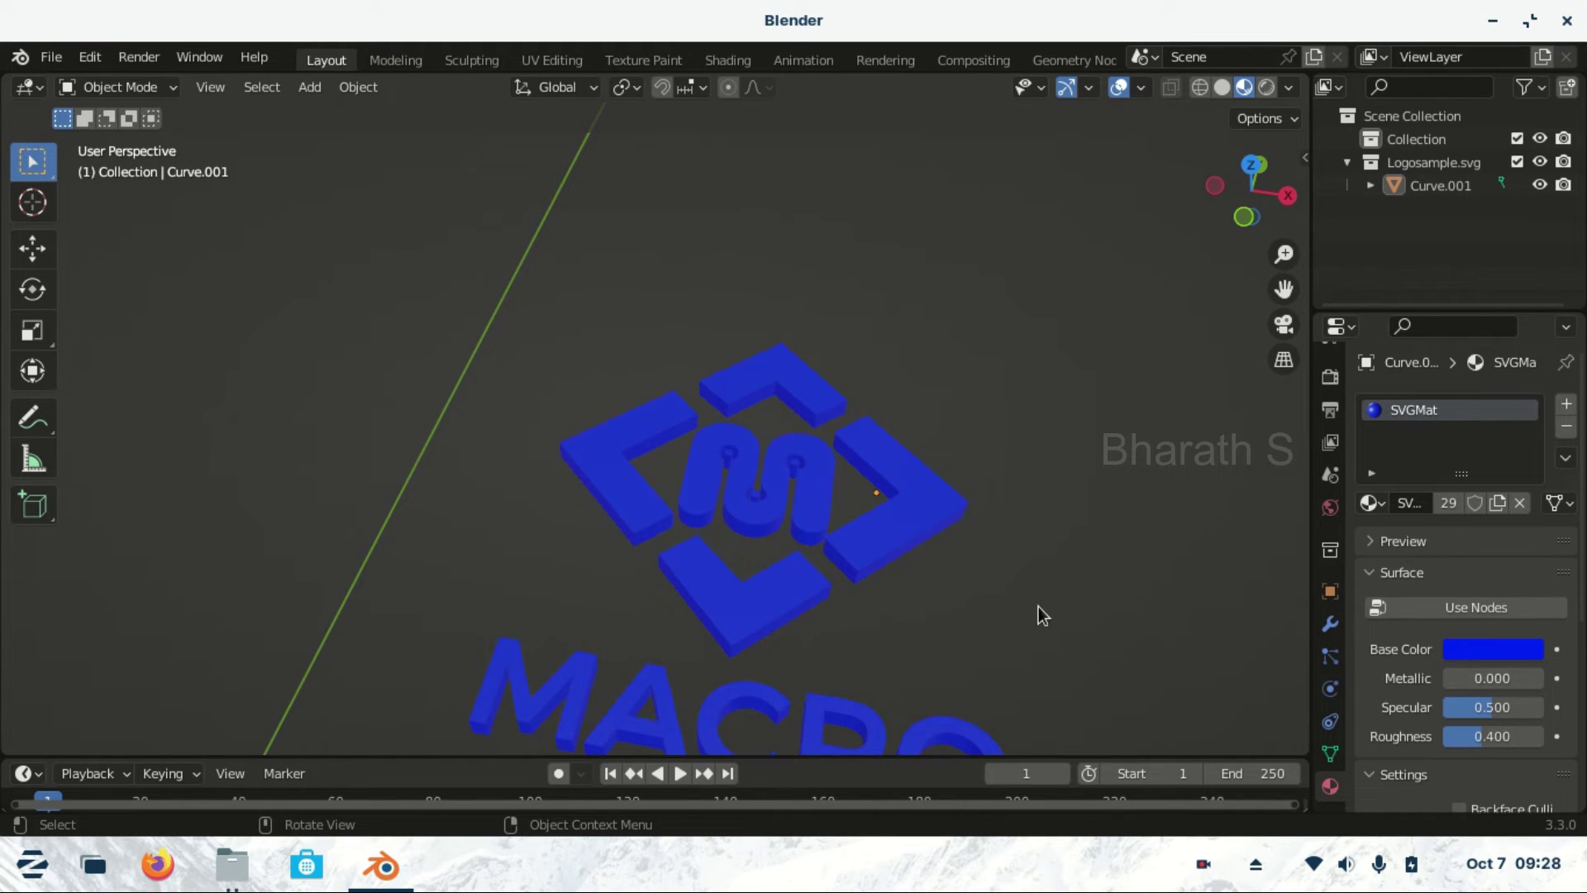
Orbit and zoom around the extruded MACRO INTERNATIONAL logo to inspect it from several angles
{"action": "mouse_move", "coordinate": [1038, 606]}
{"action": "middle_mouse_down"}
{"action": "mouse_move", "coordinate": [1009, 490]}
{"action": "mouse_move", "coordinate": [868, 577]}
{"action": "mouse_move", "coordinate": [843, 697]}
{"action": "mouse_move", "coordinate": [841, 134]}
{"action": "mouse_move", "coordinate": [806, 342]}
{"action": "middle_mouse_up"}
{"action": "scroll", "coordinate": [807, 342], "scroll_direction": "up", "scroll_amount": 3}
{"action": "scroll", "coordinate": [781, 304], "scroll_direction": "up", "scroll_amount": 1}
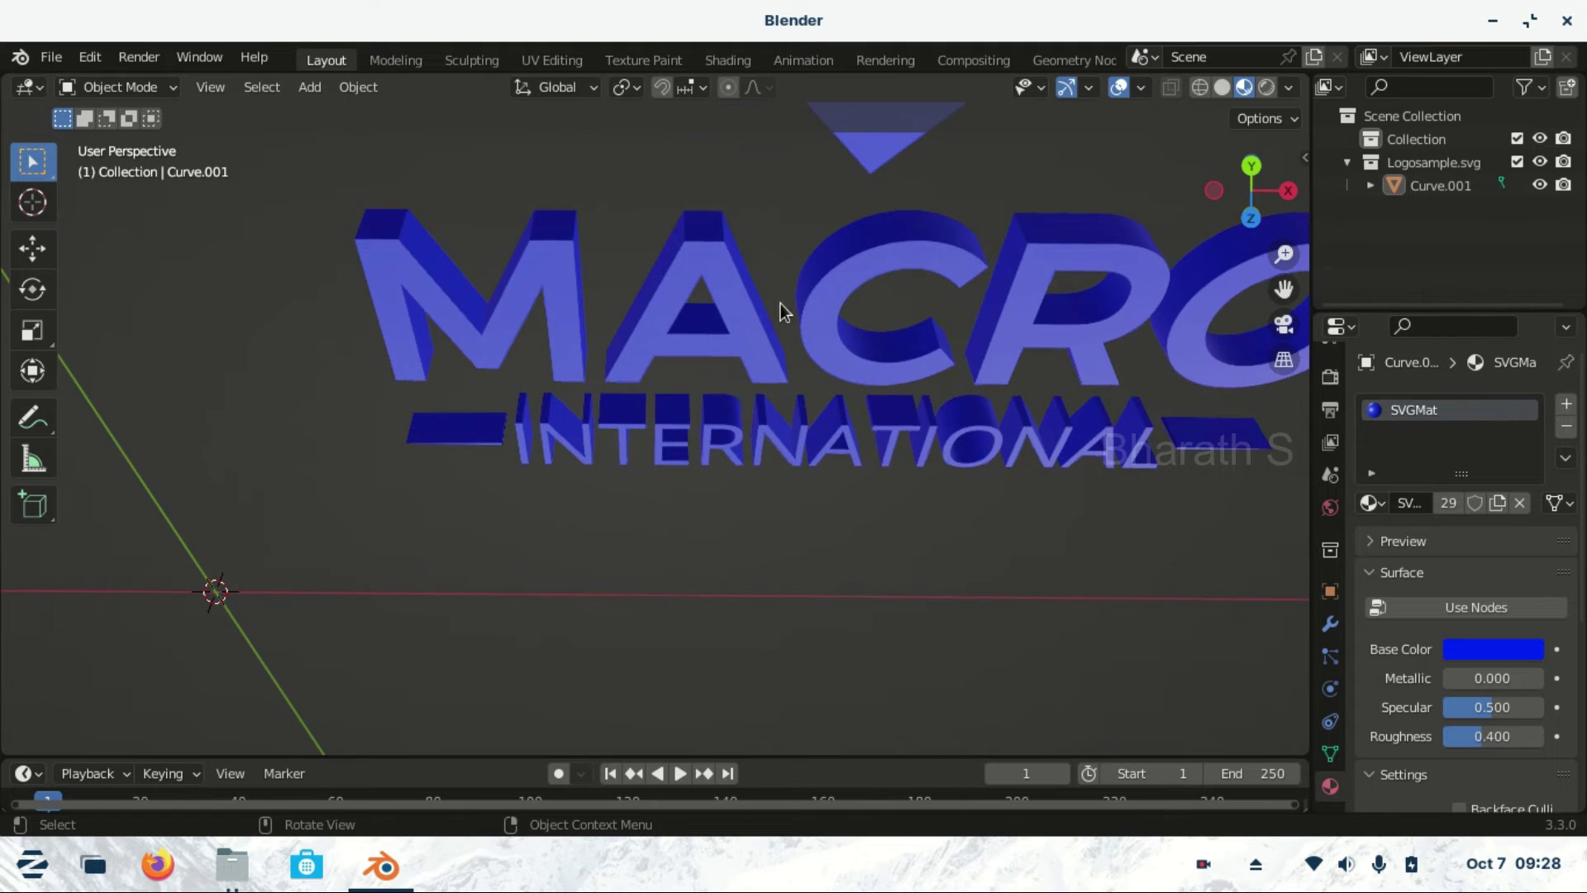
{"action": "mouse_move", "coordinate": [1103, 372]}
{"action": "middle_mouse_down"}
{"action": "mouse_move", "coordinate": [1009, 336]}
{"action": "mouse_move", "coordinate": [1082, 355]}
{"action": "mouse_move", "coordinate": [986, 373]}
{"action": "middle_mouse_up"}
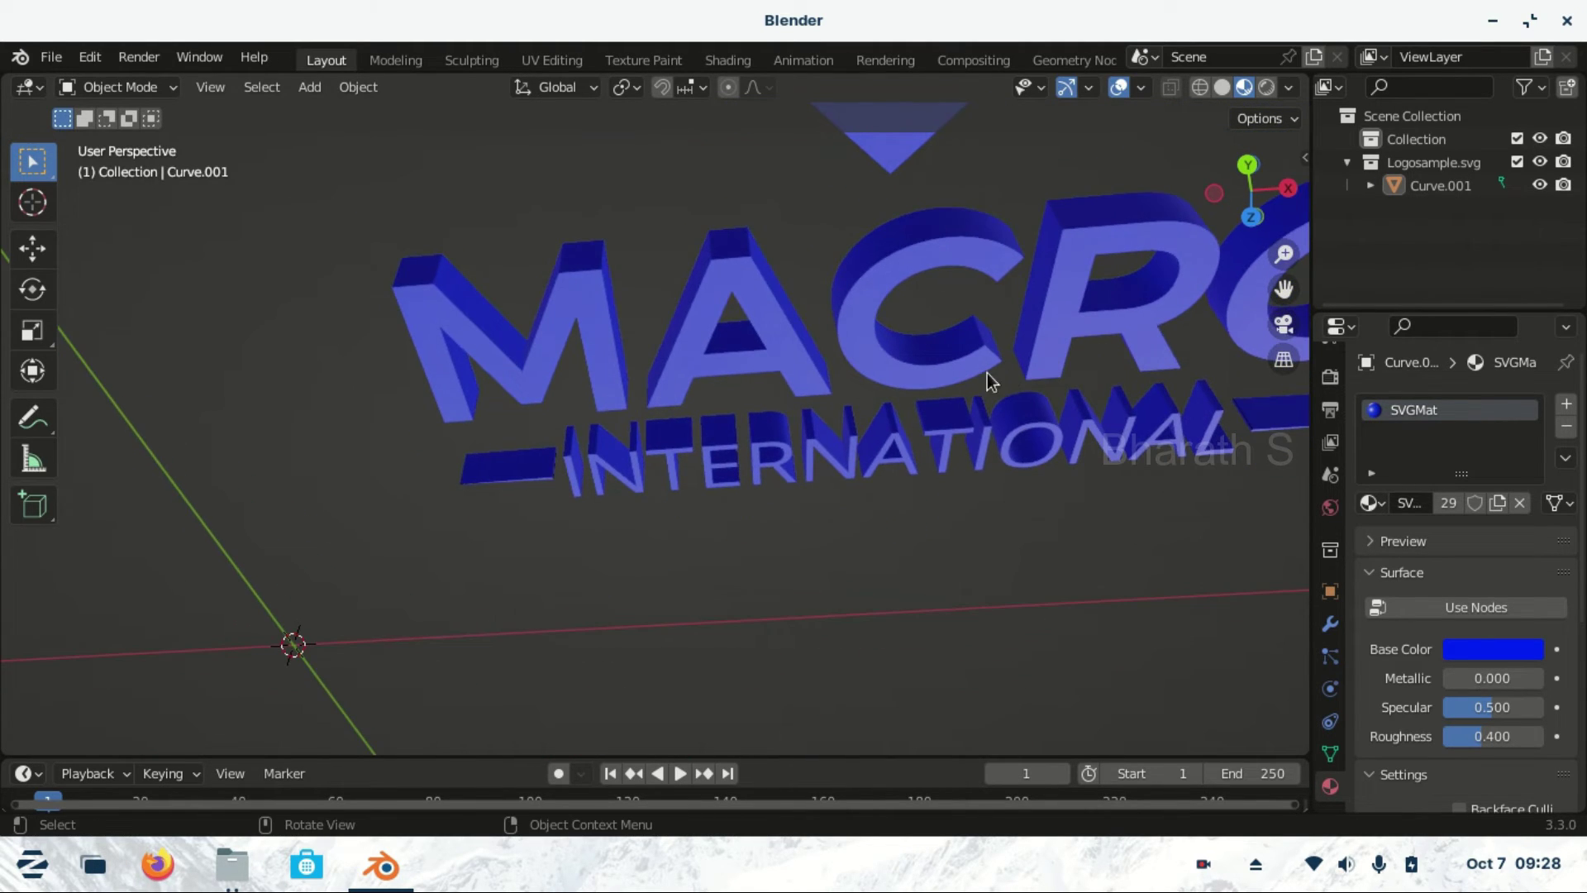
{"action": "scroll", "coordinate": [984, 376], "scroll_direction": "down", "scroll_amount": 2}
{"action": "scroll", "coordinate": [985, 375], "scroll_direction": "down", "scroll_amount": 2}
{"action": "scroll", "coordinate": [777, 175], "scroll_direction": "down", "scroll_amount": 1}
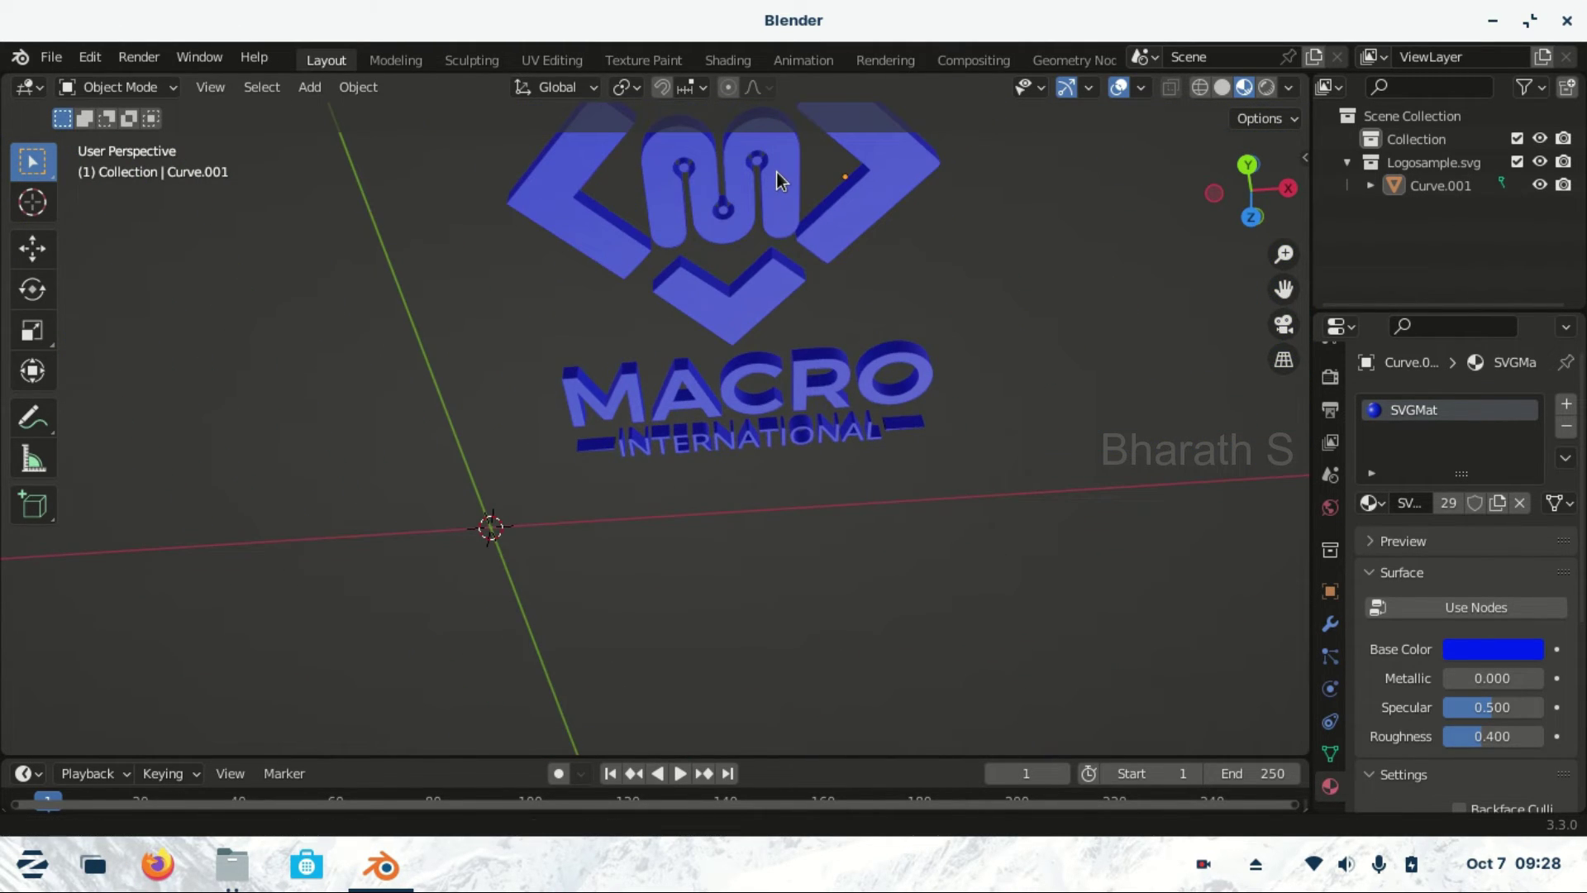
{"action": "middle_click_drag", "start_coordinate": [776, 172], "coordinate": [791, 443]}
{"action": "mouse_move", "coordinate": [1034, 522]}
{"action": "middle_mouse_down"}
{"action": "mouse_move", "coordinate": [945, 529]}
{"action": "mouse_move", "coordinate": [990, 625]}
{"action": "mouse_move", "coordinate": [896, 705]}
{"action": "mouse_move", "coordinate": [708, 726]}
{"action": "mouse_move", "coordinate": [661, 664]}
{"action": "mouse_move", "coordinate": [686, 669]}
{"action": "mouse_move", "coordinate": [644, 256]}
{"action": "mouse_move", "coordinate": [763, 206]}
{"action": "mouse_move", "coordinate": [797, 238]}
{"action": "mouse_move", "coordinate": [953, 595]}
{"action": "mouse_move", "coordinate": [708, 557]}
{"action": "mouse_move", "coordinate": [815, 544]}
{"action": "mouse_move", "coordinate": [581, 507]}
{"action": "mouse_move", "coordinate": [718, 399]}
{"action": "middle_mouse_up"}
{"action": "scroll", "coordinate": [746, 381], "scroll_direction": "up", "scroll_amount": 5}
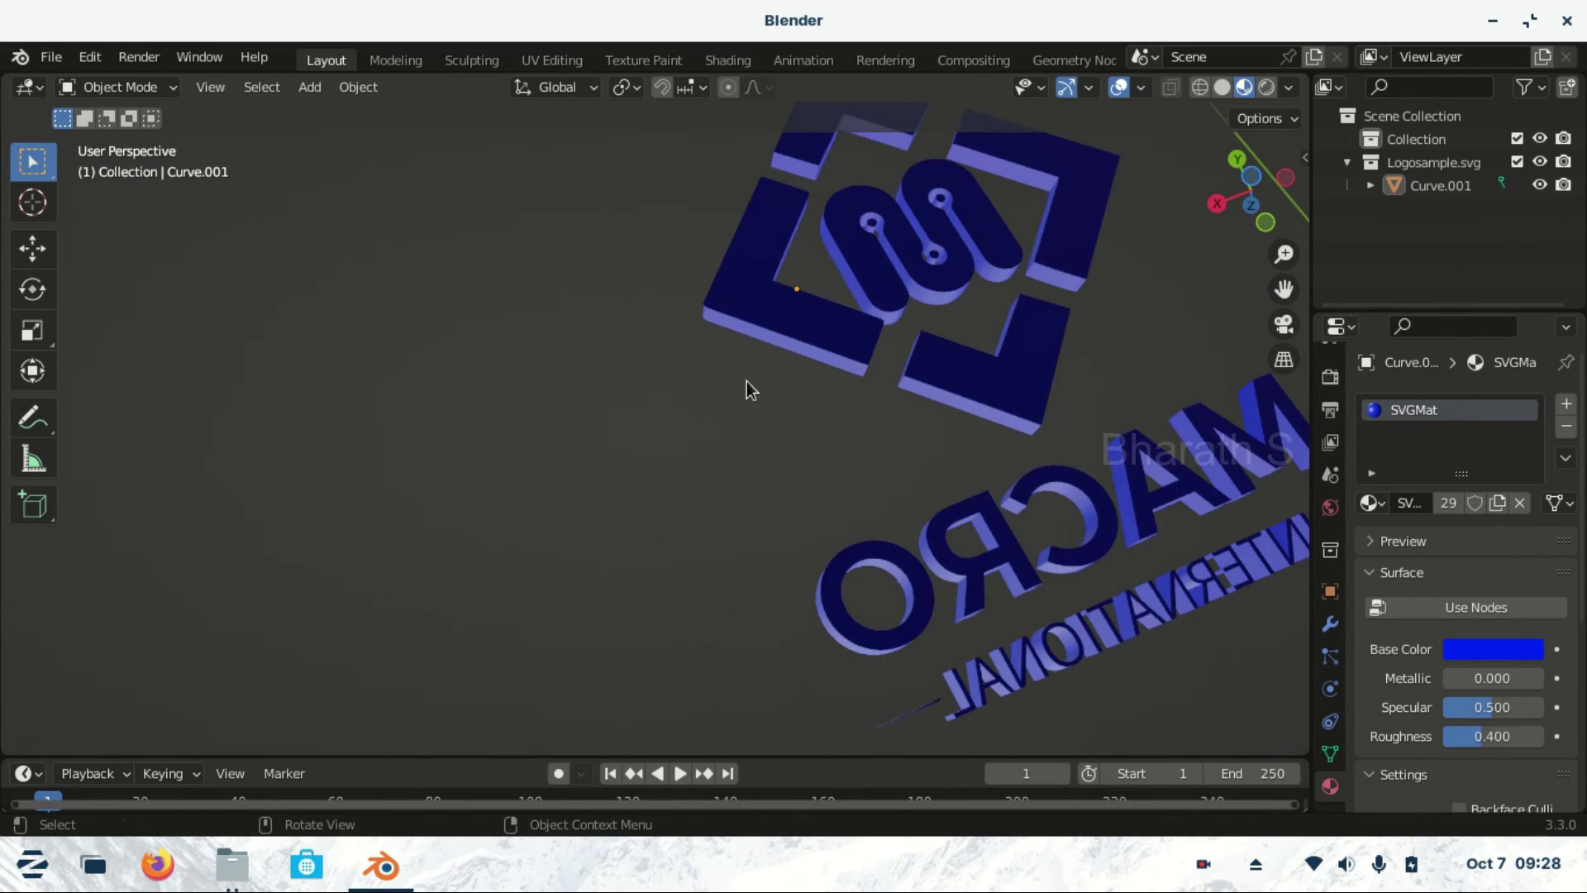
{"action": "scroll", "coordinate": [746, 385], "scroll_direction": "down", "scroll_amount": 2}
{"action": "scroll", "coordinate": [726, 369], "scroll_direction": "down", "scroll_amount": 1}
{"action": "scroll", "coordinate": [761, 380], "scroll_direction": "down", "scroll_amount": 1}
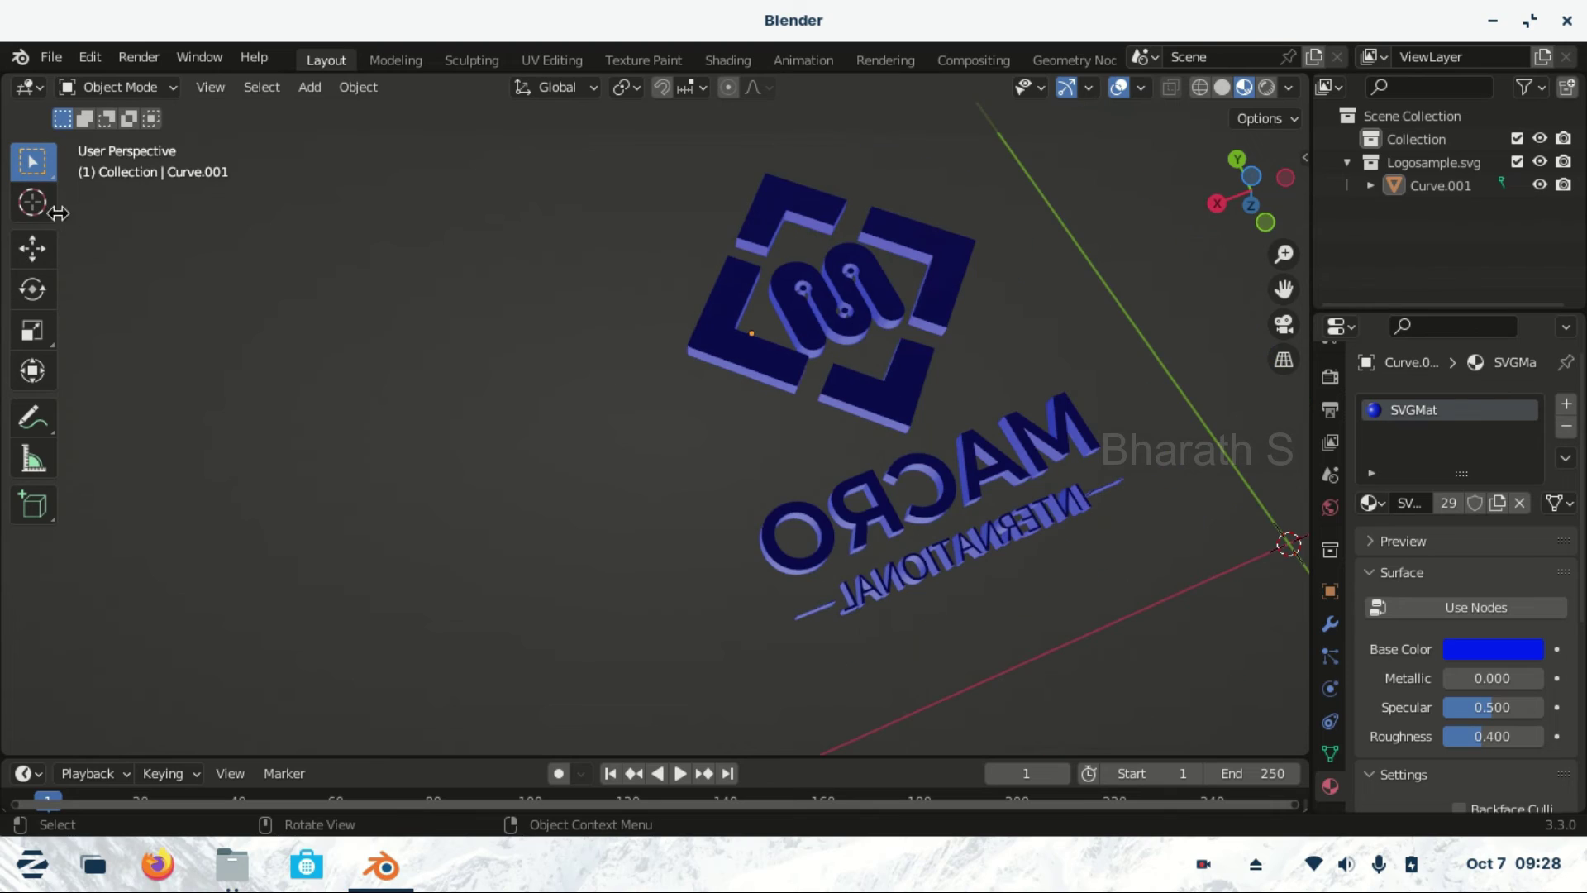
{"action": "scroll", "coordinate": [822, 382], "scroll_direction": "down", "scroll_amount": 3}
Box-select the logo and trackball-rotate it so MACRO INTERNATIONAL reads unmirrored
{"action": "mouse_move", "coordinate": [935, 566]}
{"action": "left_mouse_down"}
{"action": "mouse_move", "coordinate": [722, 397]}
{"action": "mouse_move", "coordinate": [985, 209]}
{"action": "left_mouse_up"}
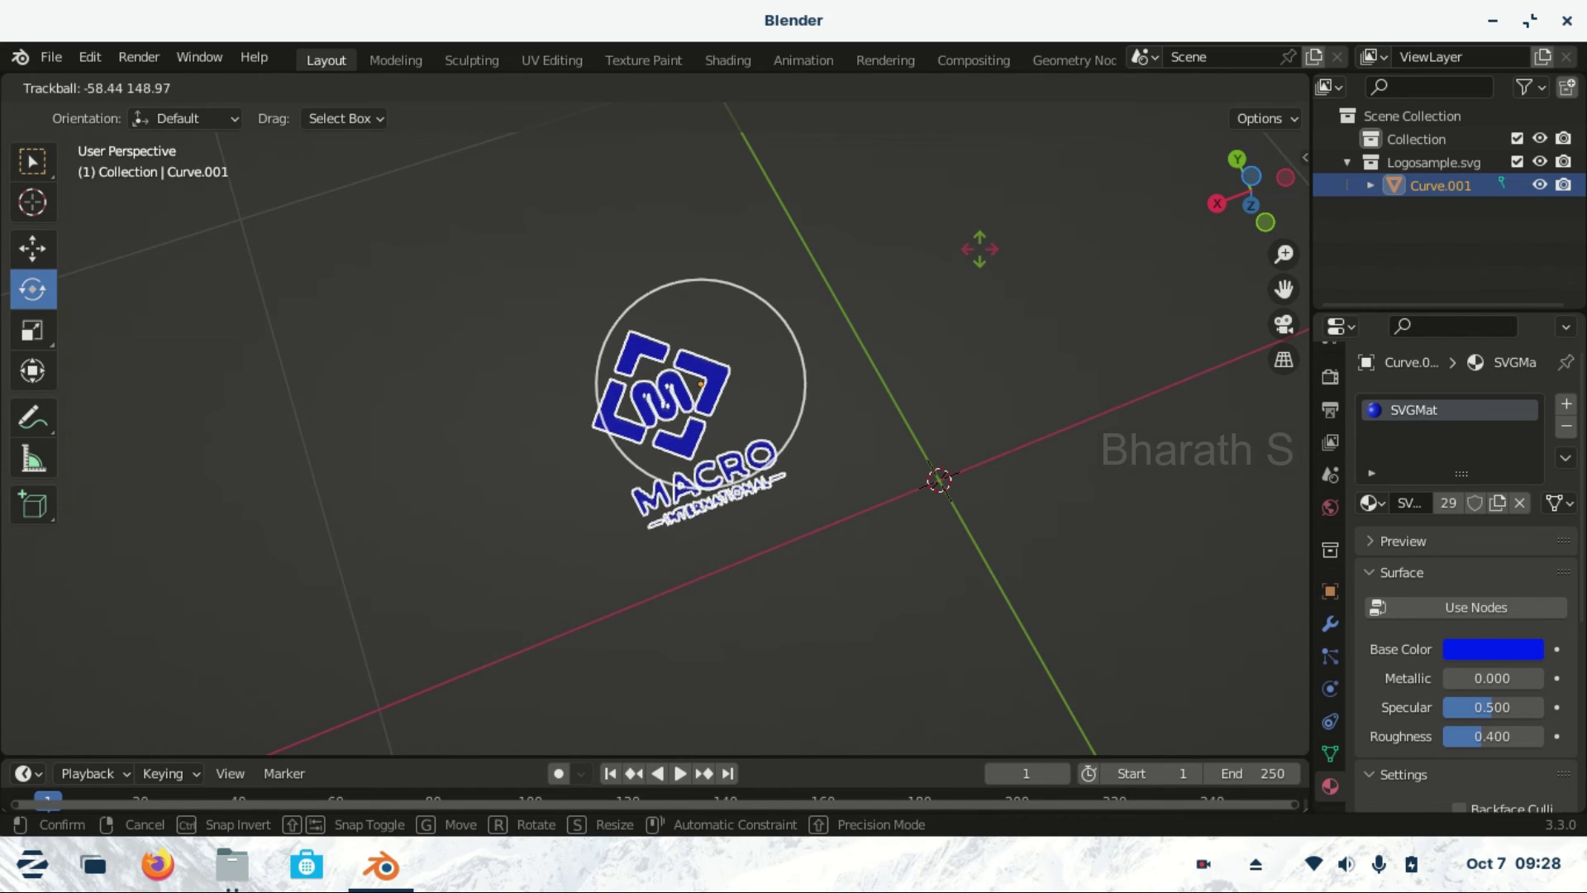
{"action": "mouse_move", "coordinate": [985, 209]}
{"action": "left_mouse_down"}
{"action": "mouse_move", "coordinate": [986, 304]}
{"action": "mouse_move", "coordinate": [1003, 273]}
{"action": "left_mouse_up"}
{"action": "scroll", "coordinate": [737, 433], "scroll_direction": "up", "scroll_amount": 4}
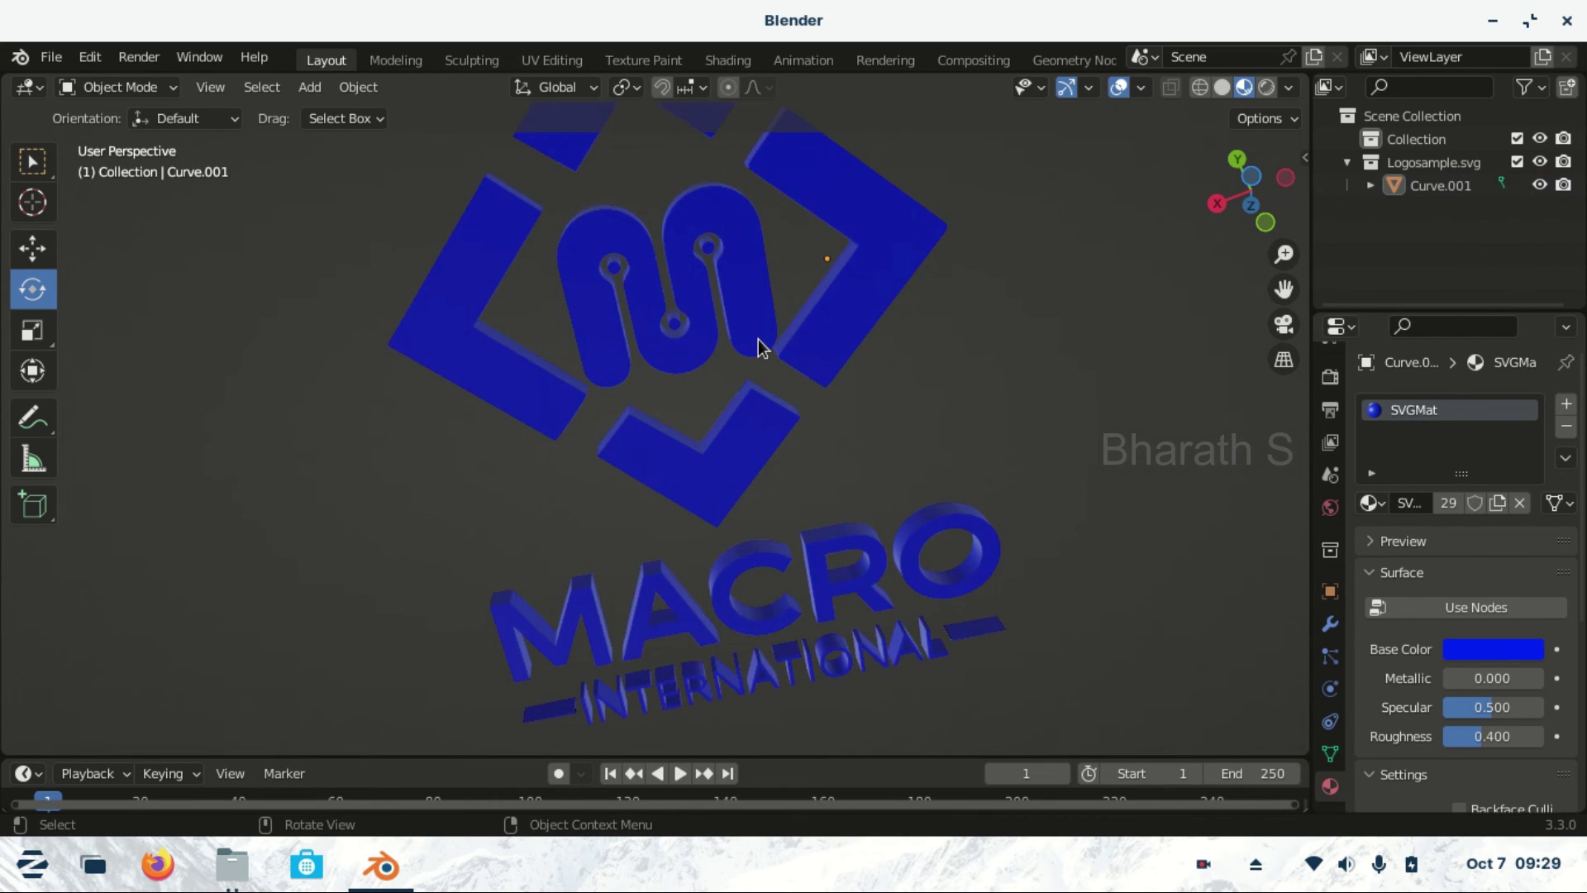